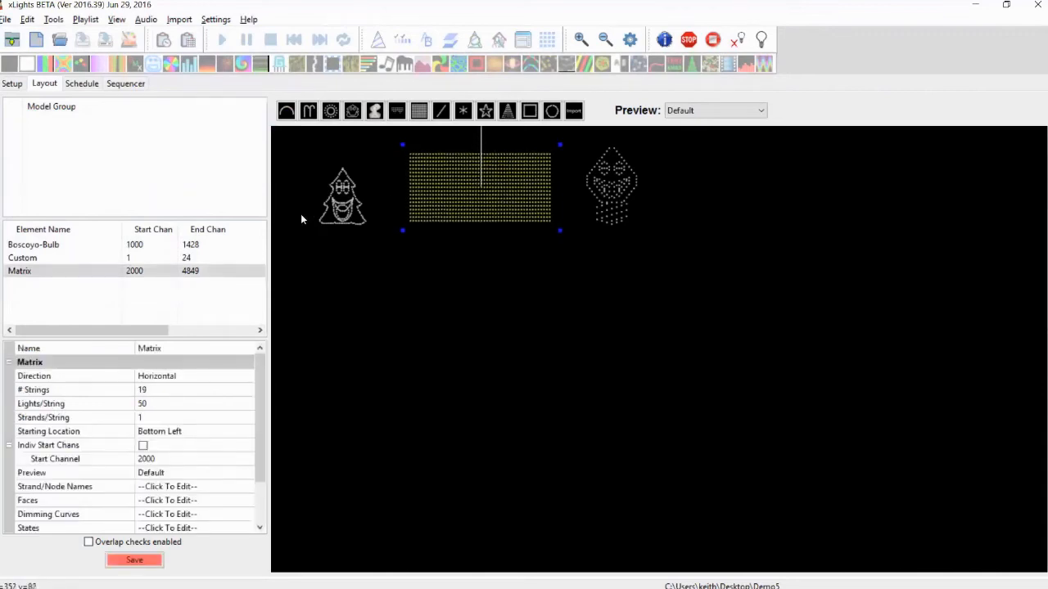
Select the existing Custom and Boscoyo-Bulb models in the layout to inspect their properties, then deselect
left_click(337, 214)
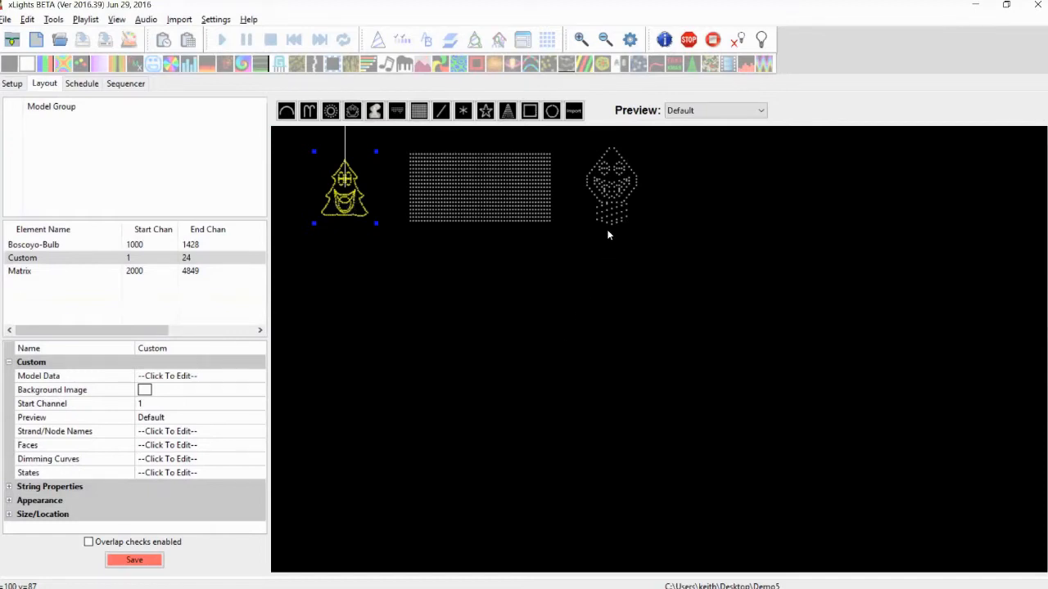
left_click(611, 207)
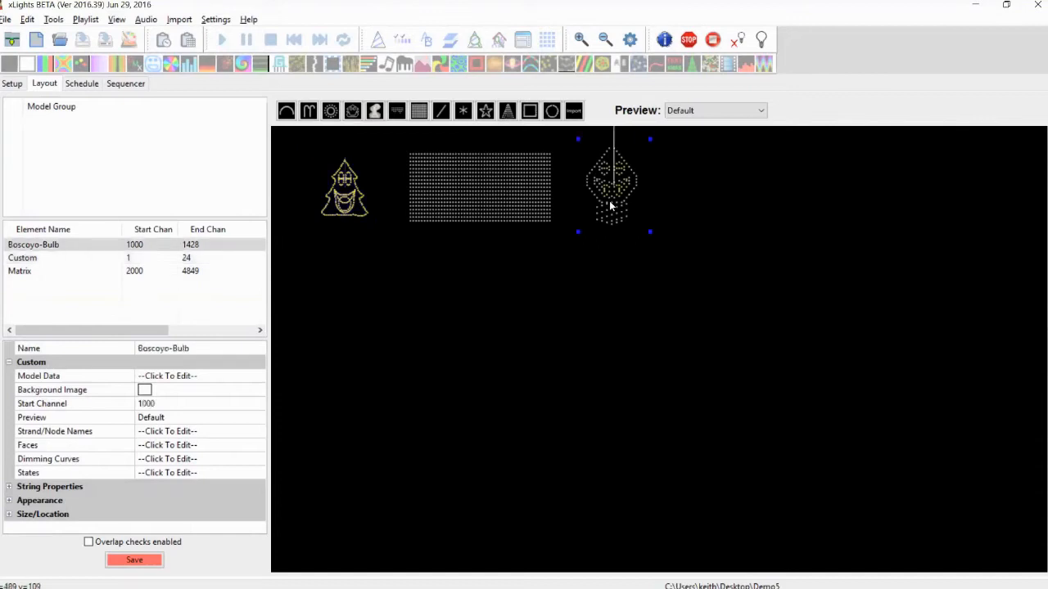
left_click(648, 265)
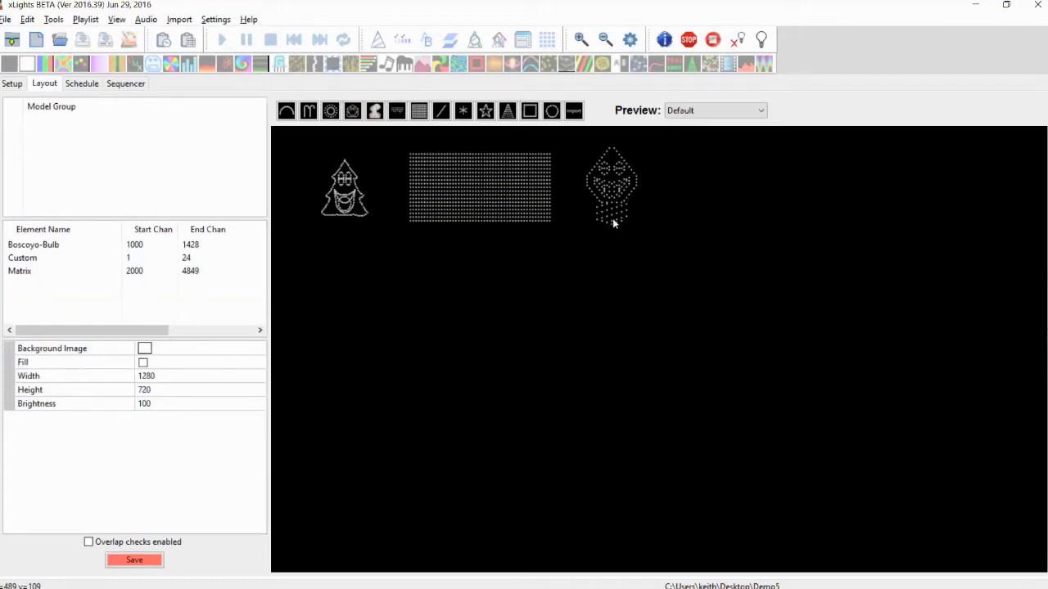
Open the Generate Custom Models tool, step through Nodes type and the capture video on the Process tab, then close it
left_click(53, 20)
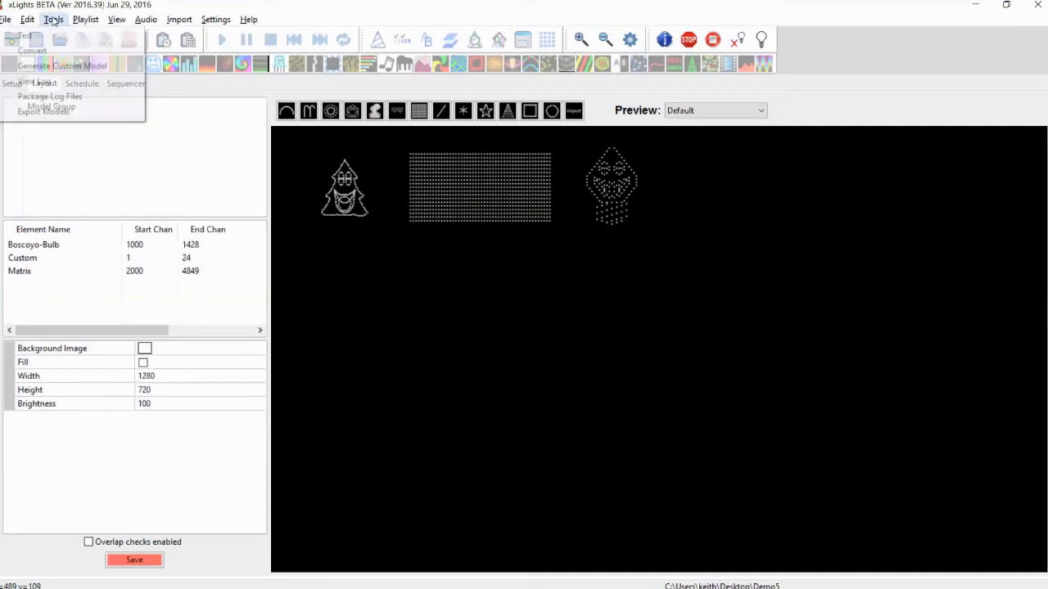
left_click(70, 74)
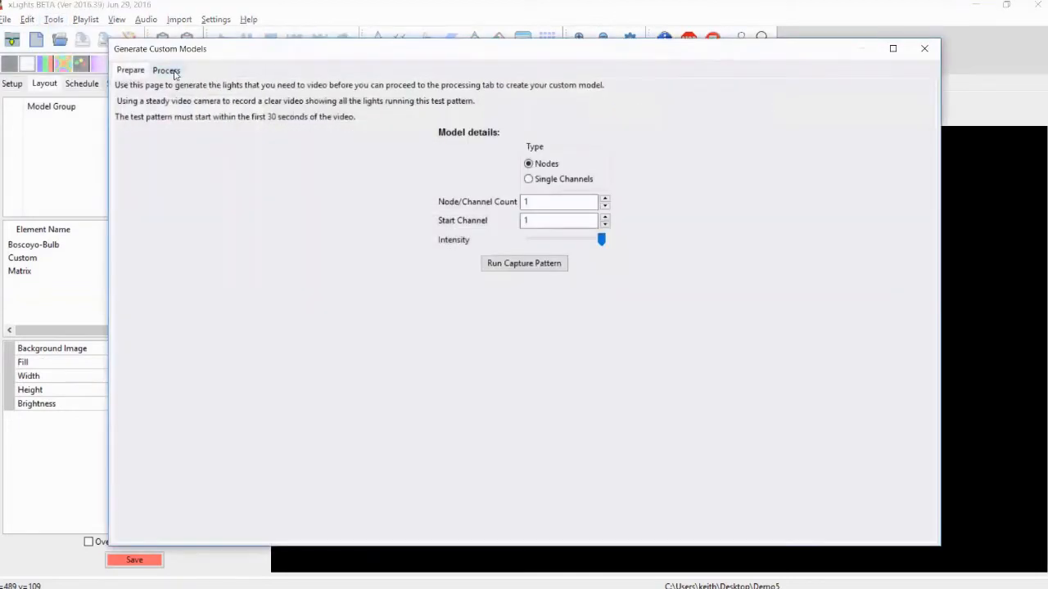
left_click(173, 73)
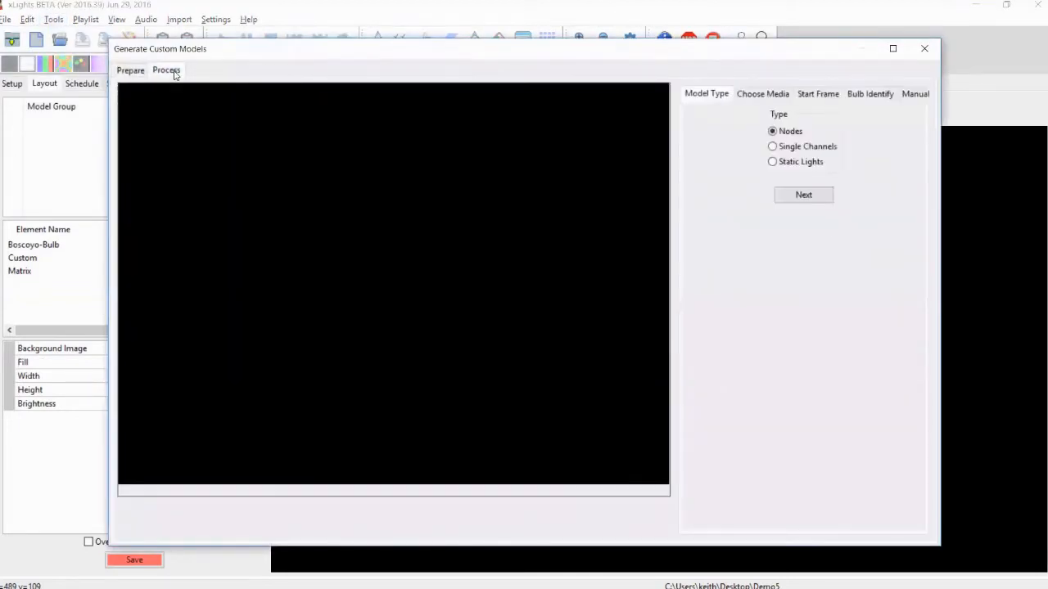
left_click(803, 194)
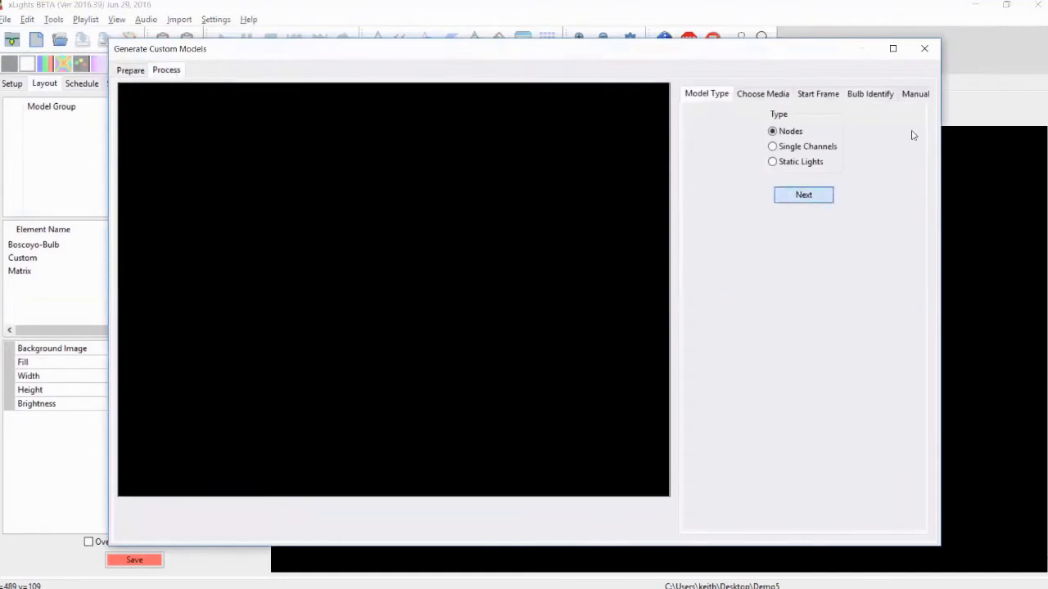
left_click(912, 129)
double_click(417, 169)
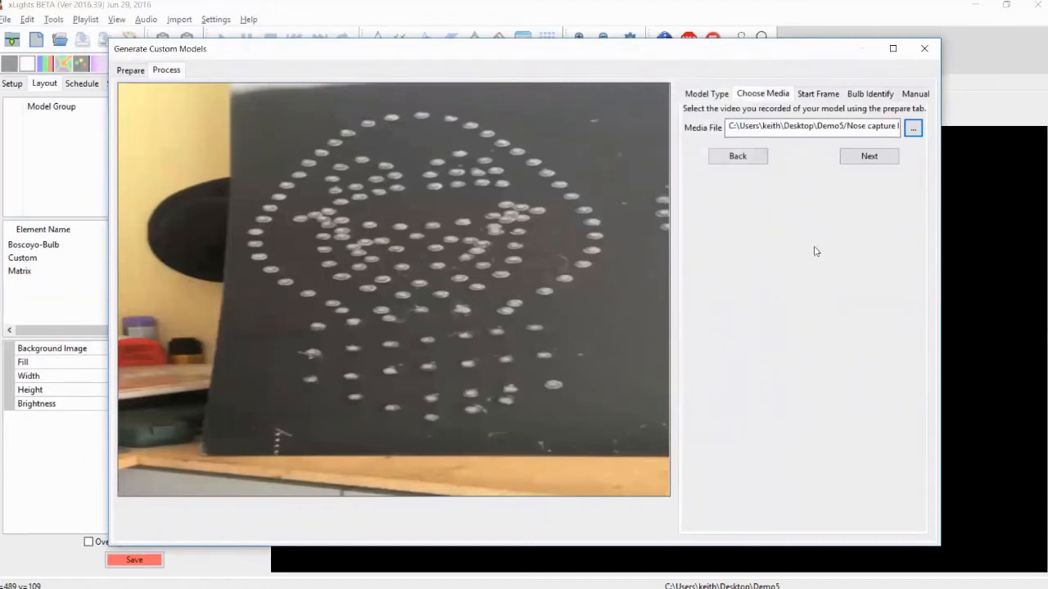
left_click(893, 156)
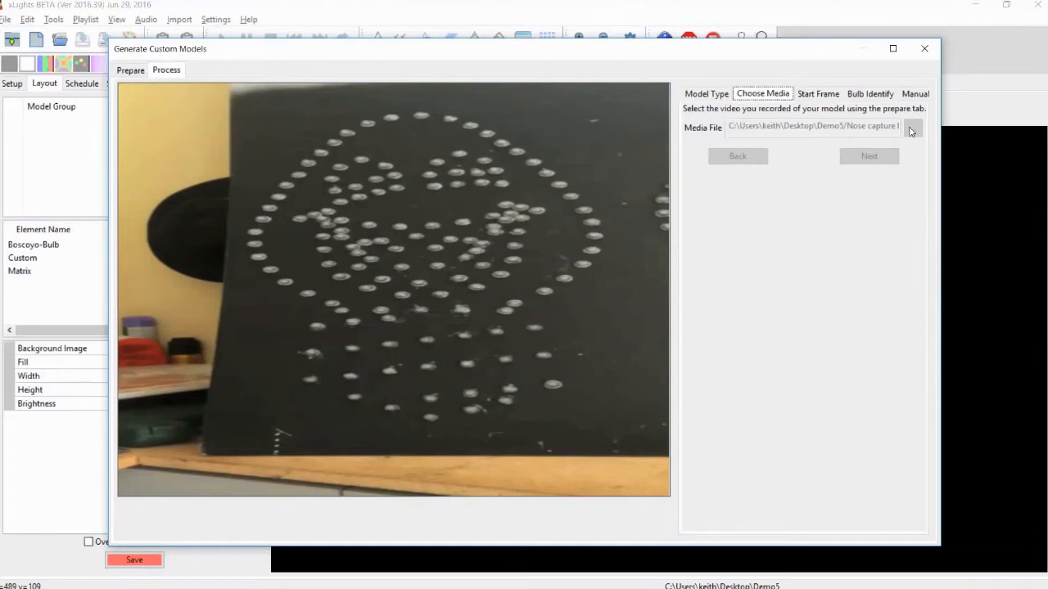
left_click(925, 49)
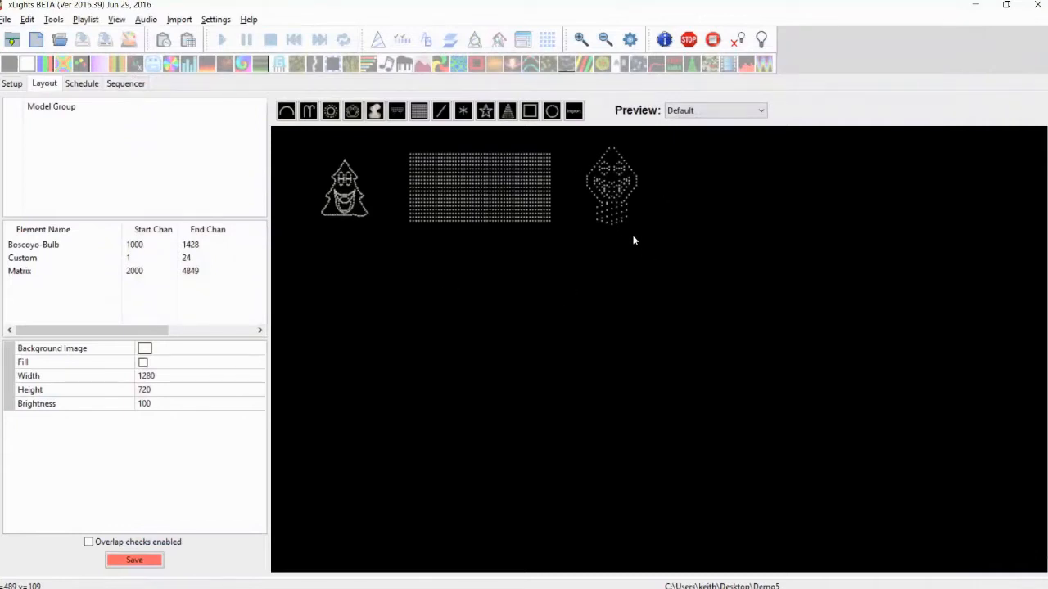
Add a new custom model to the layout and open its Model Data editor
left_click(352, 110)
left_click(529, 353)
left_click_drag(565, 318, 563, 313)
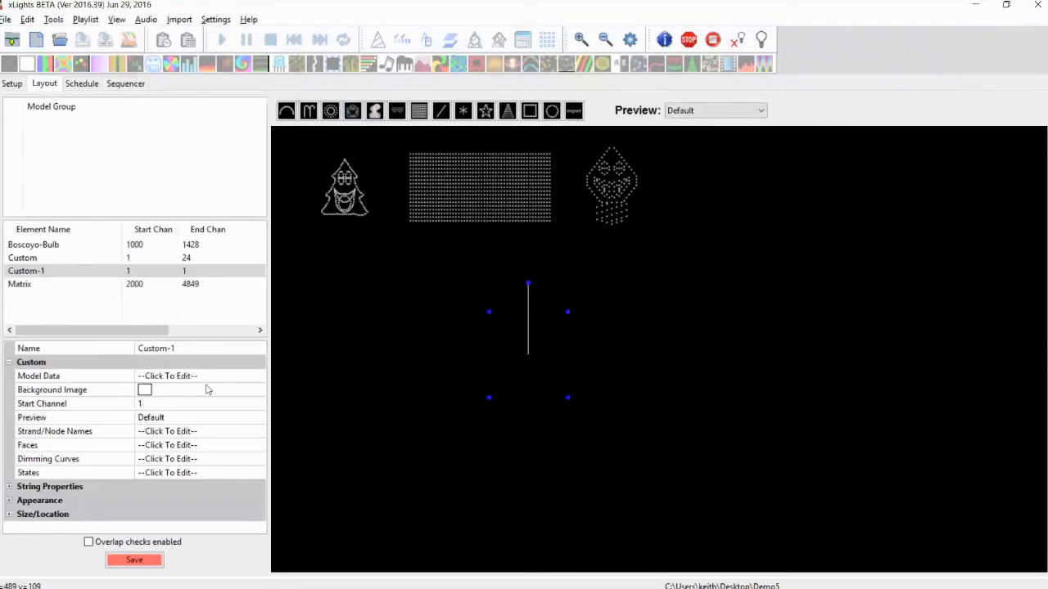
left_click(231, 378)
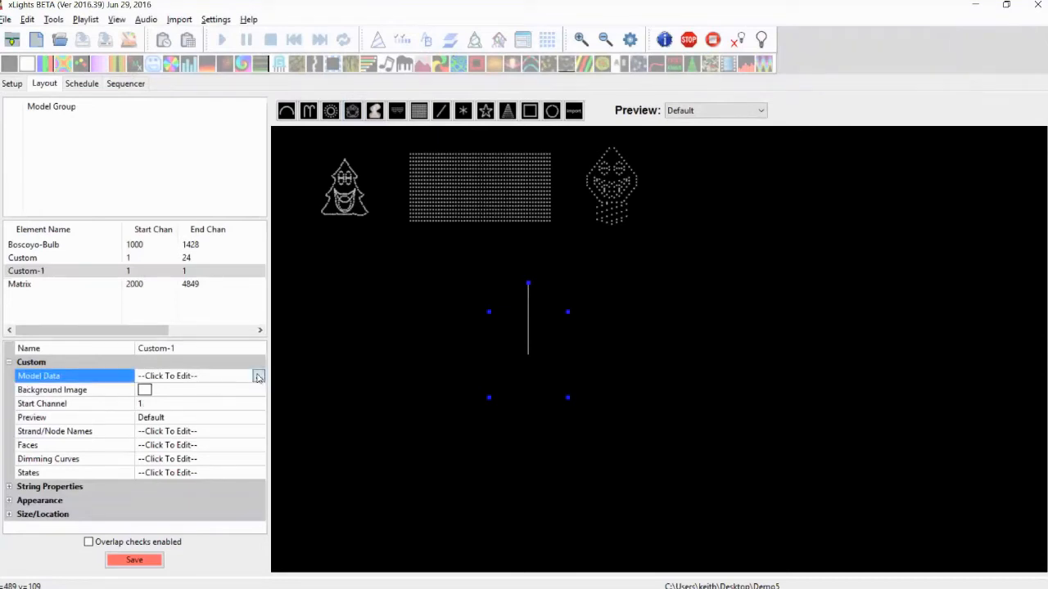
left_click(258, 375)
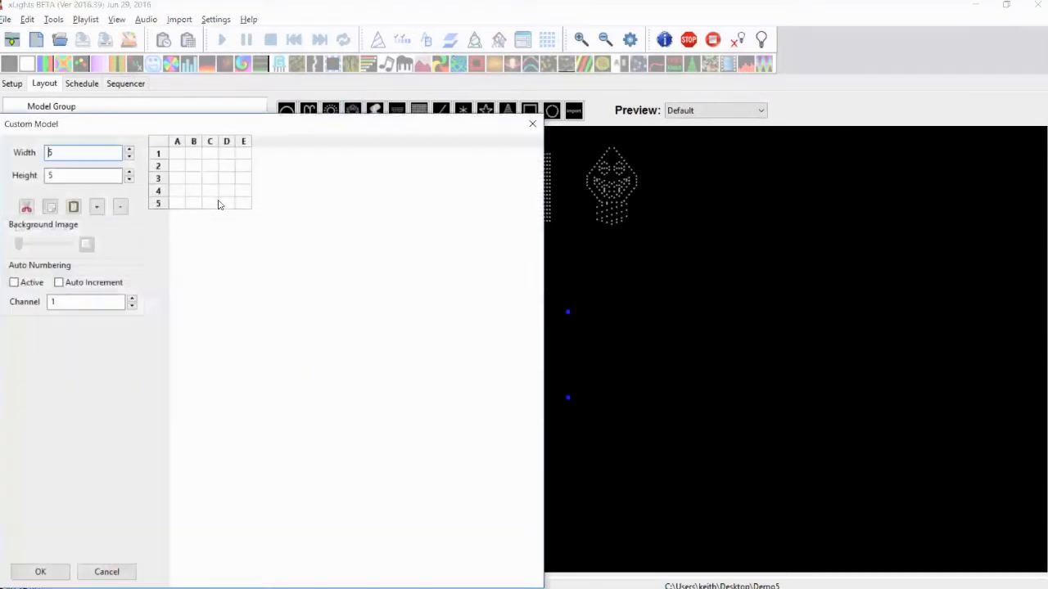
Switch to the Boscoyo_Singing Tree Model spreadsheet and zoom around to examine the node number grid
key("alt+Tab")
key("alt+Tab")
key("alt+Tab")
key("alt+Tab")
key("alt+Tab")
key("alt+Tab")
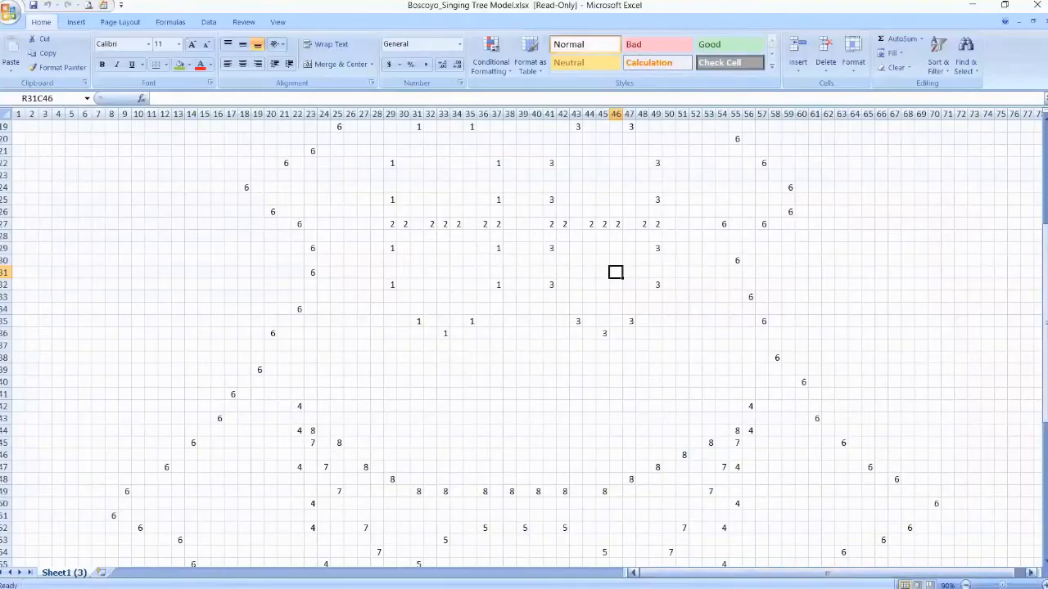
left_click(966, 585)
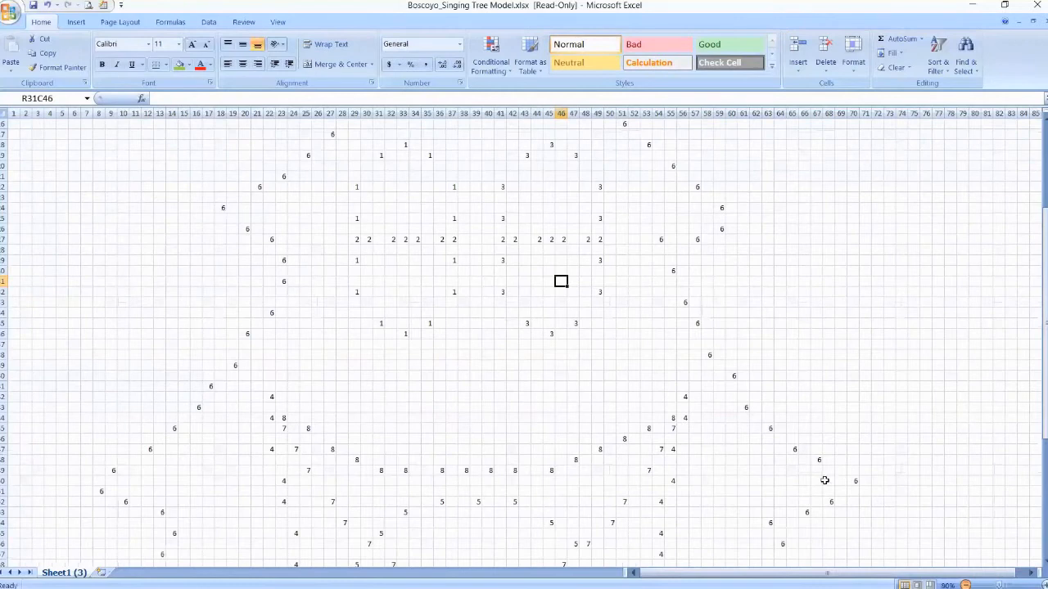
scroll(825, 442, "down", 2)
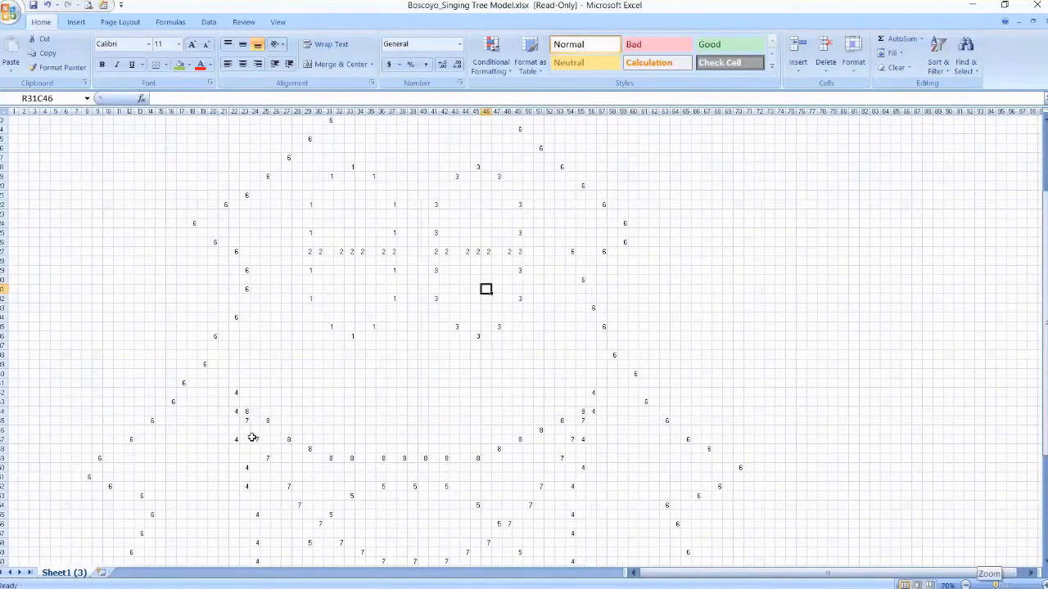
scroll(251, 437, "up", 5)
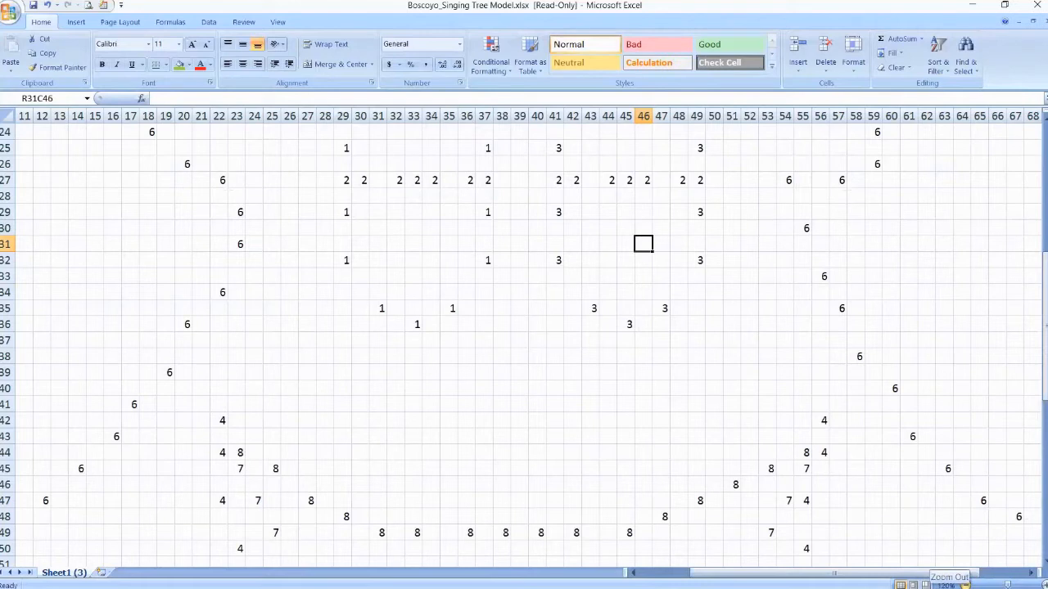
left_click(965, 585)
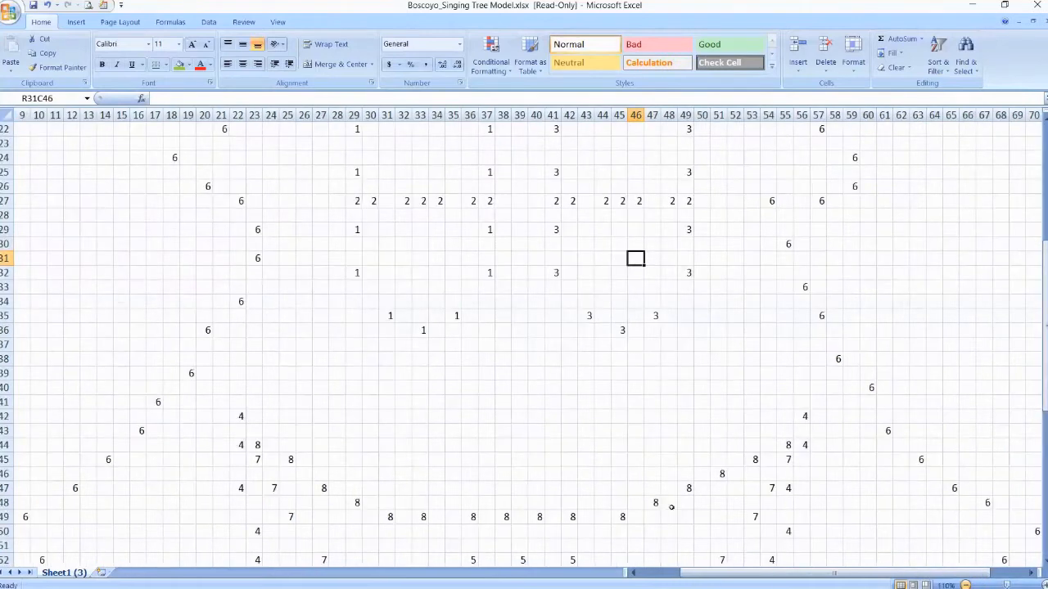
scroll(407, 438, "down", 5)
Select the whole tree node grid in the spreadsheet and copy it
key("ctrl+End")
key("Up")
key("Right")
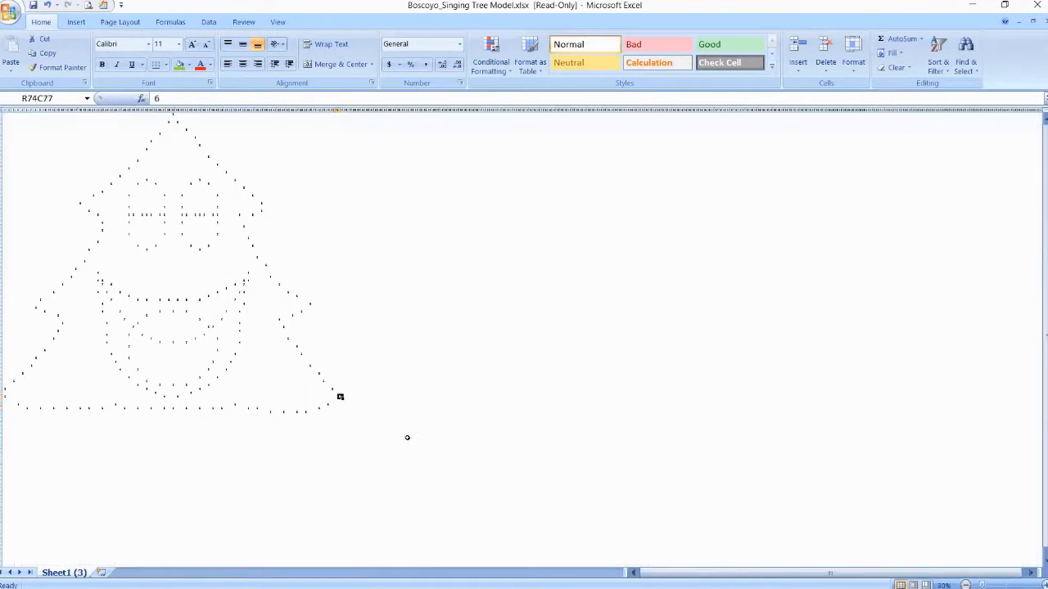
key("Down")
key("shift+Down")
key("shift+Down")
key("shift+Left")
key("shift+Left")
key("shift+Left")
key("shift+Left")
key("shift+Left")
left_click_drag(319, 409, 2, 113)
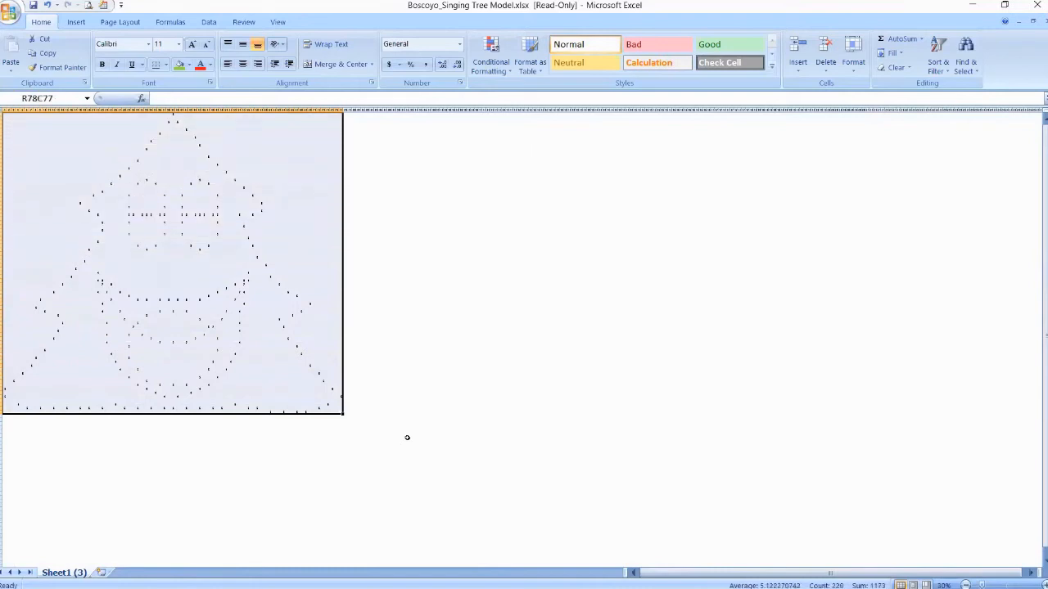
key("ctrl+c")
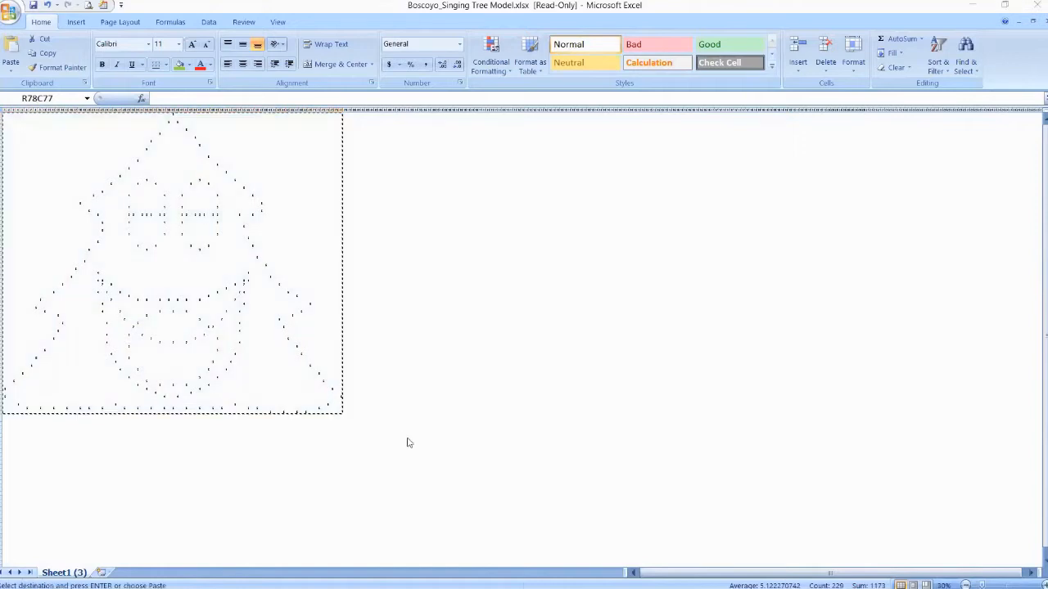
Return to the Custom Model editor and set the width to 77 and the height to 78
key("alt+Tab")
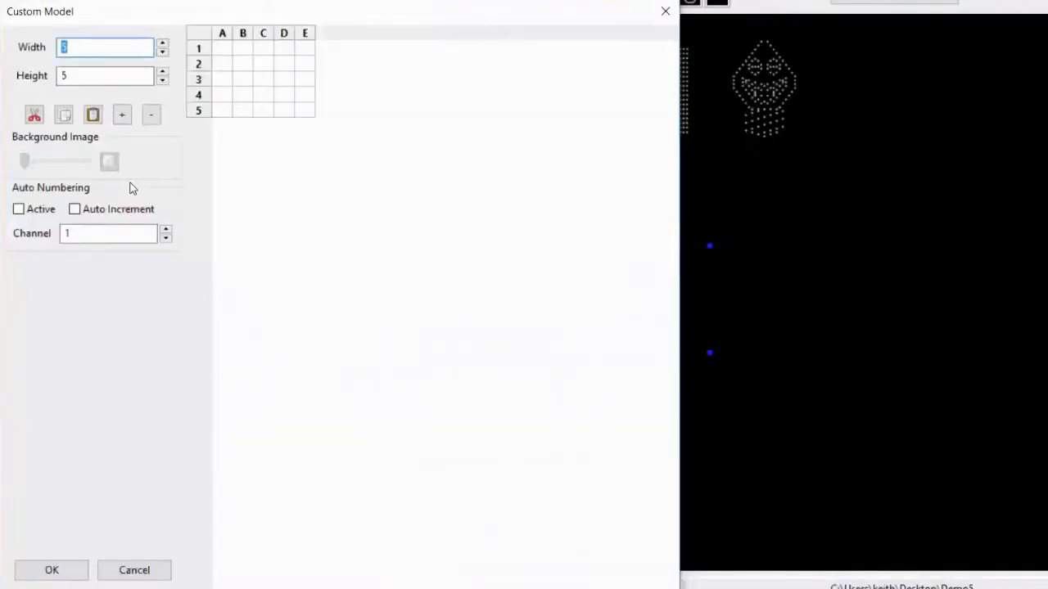
type("77")
key("Tab")
type("7")
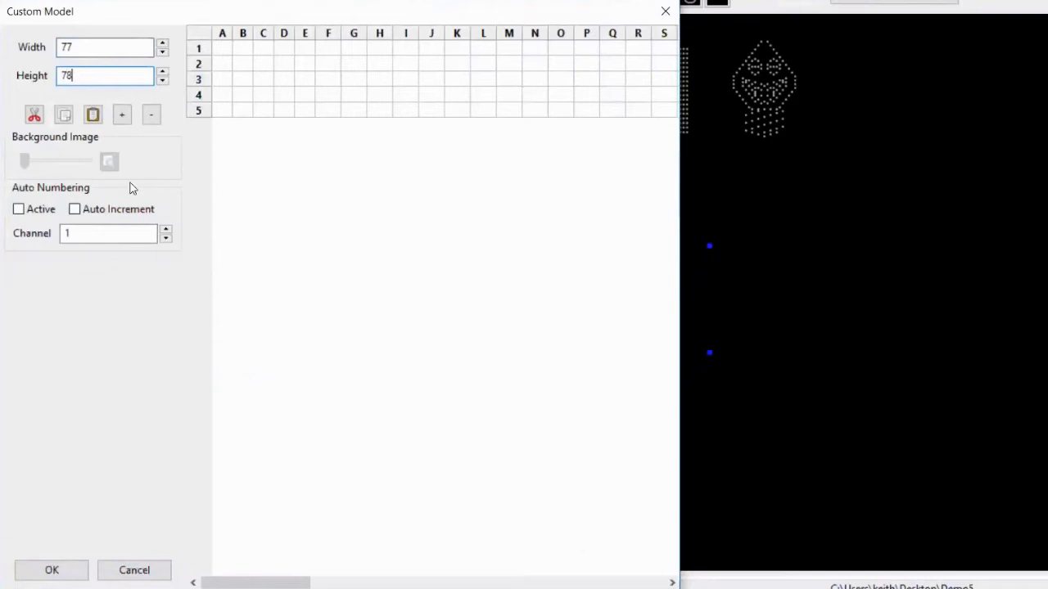
Select the top-left grid cell and paste the copied node grid into the custom model
left_click(219, 49)
left_click(220, 50)
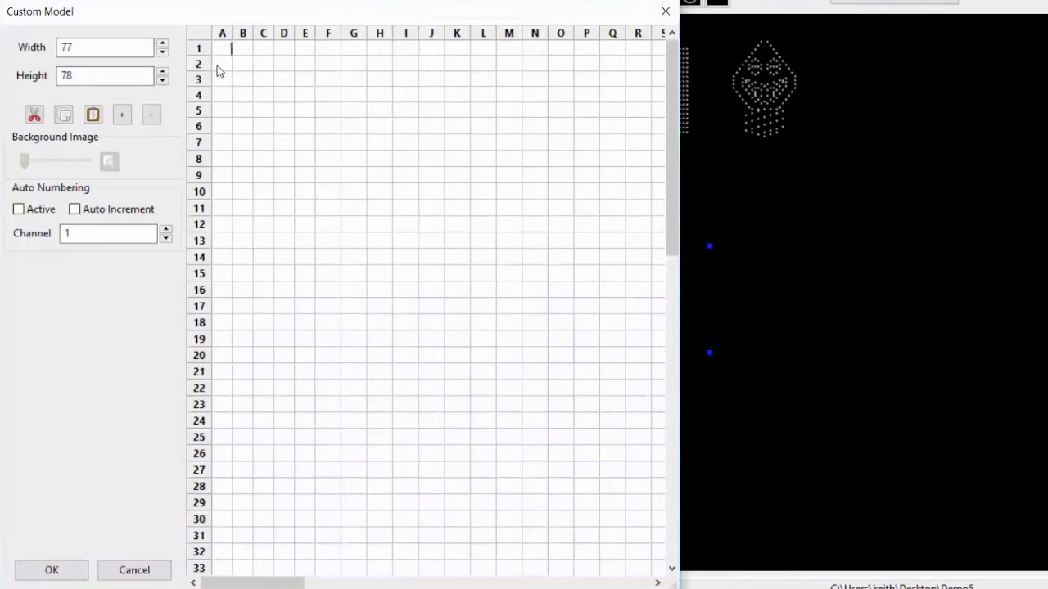
left_click(220, 64)
left_click(222, 64)
type("6")
key("Return")
left_click(221, 51)
left_click(92, 116)
Zoom the grid out and in to review the pasted nodes, then apply the model data
left_click(152, 116)
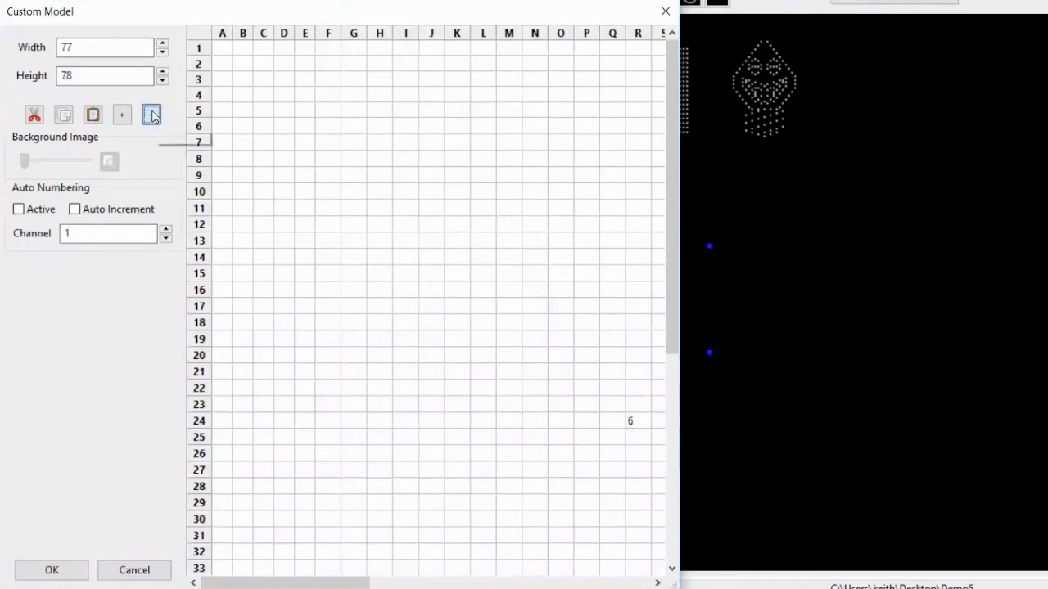
left_click(152, 115)
left_click(151, 115)
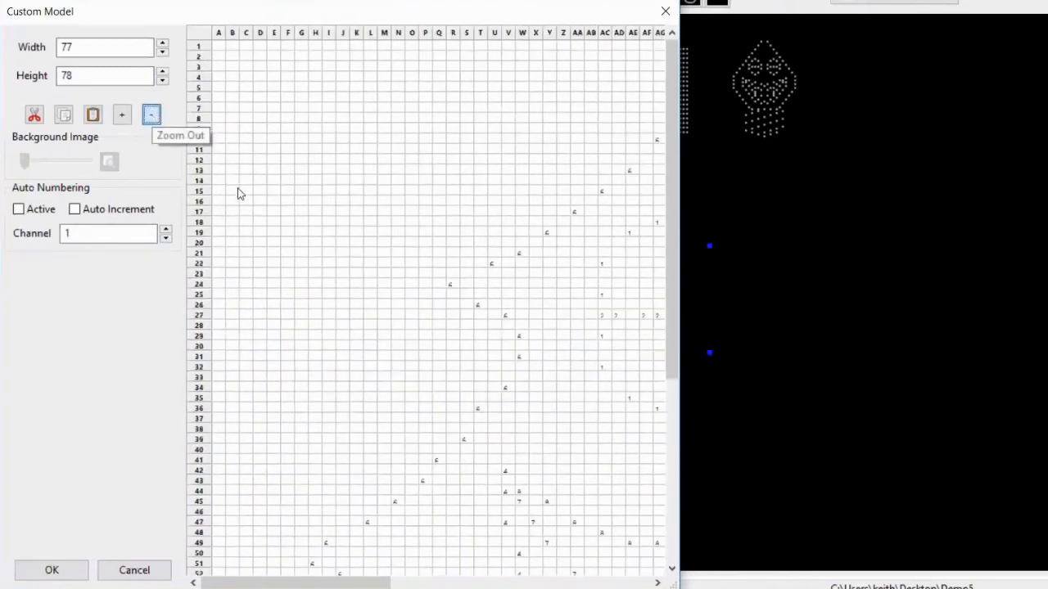
left_click(122, 120)
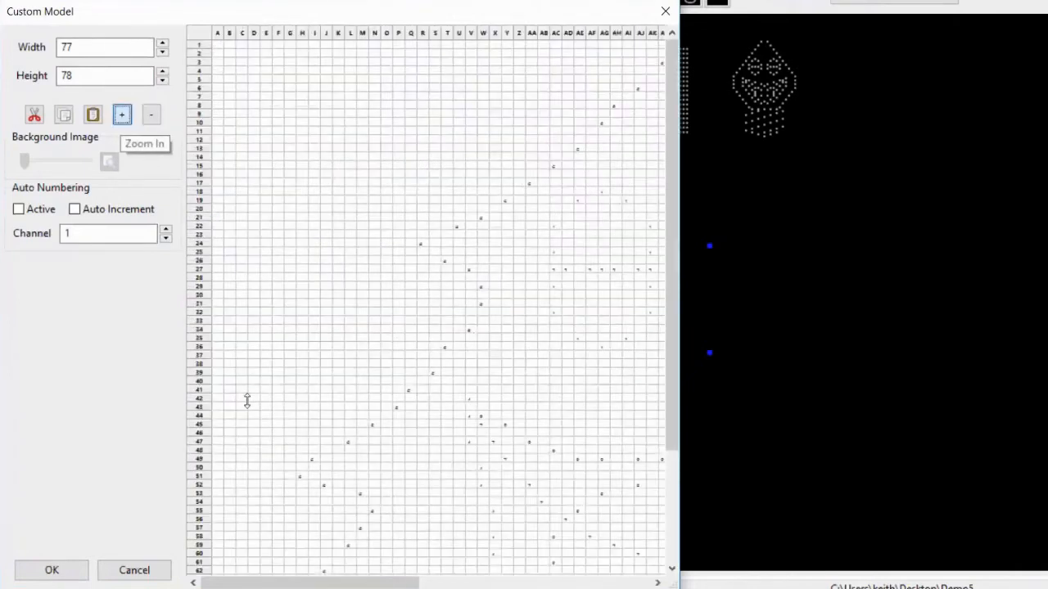
left_click(122, 119)
left_click_drag(259, 583, 382, 583)
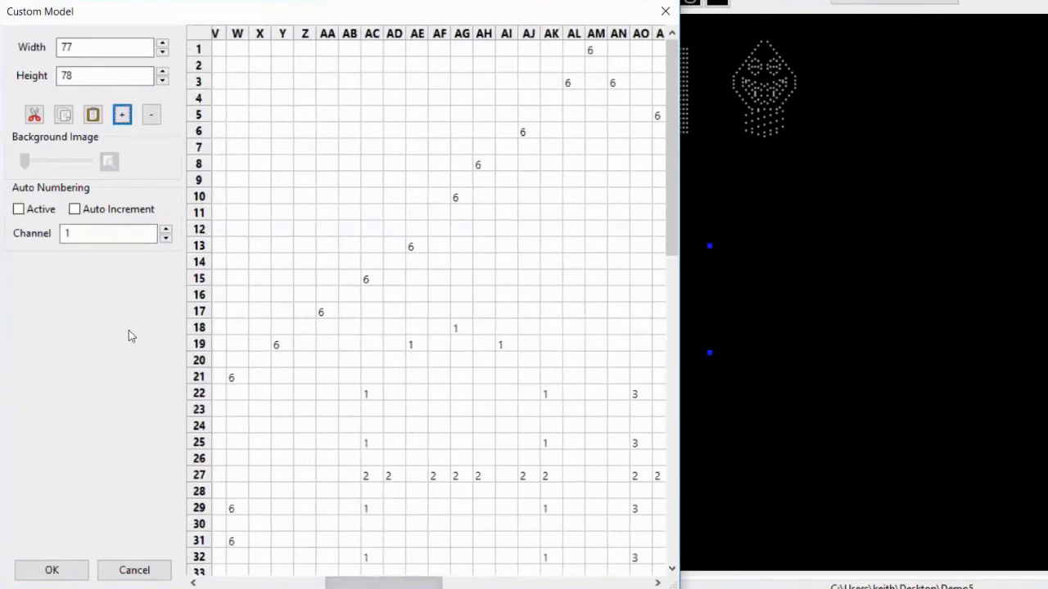
left_click(47, 568)
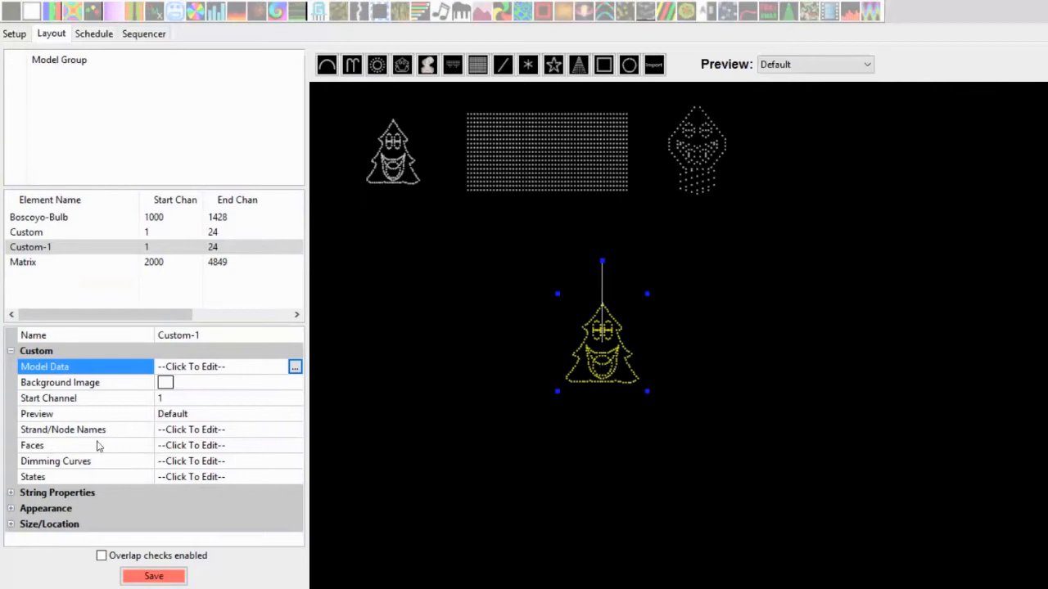
Open the Faces editor for the new model and add a face definition named fff using Single Nodes
left_click(178, 446)
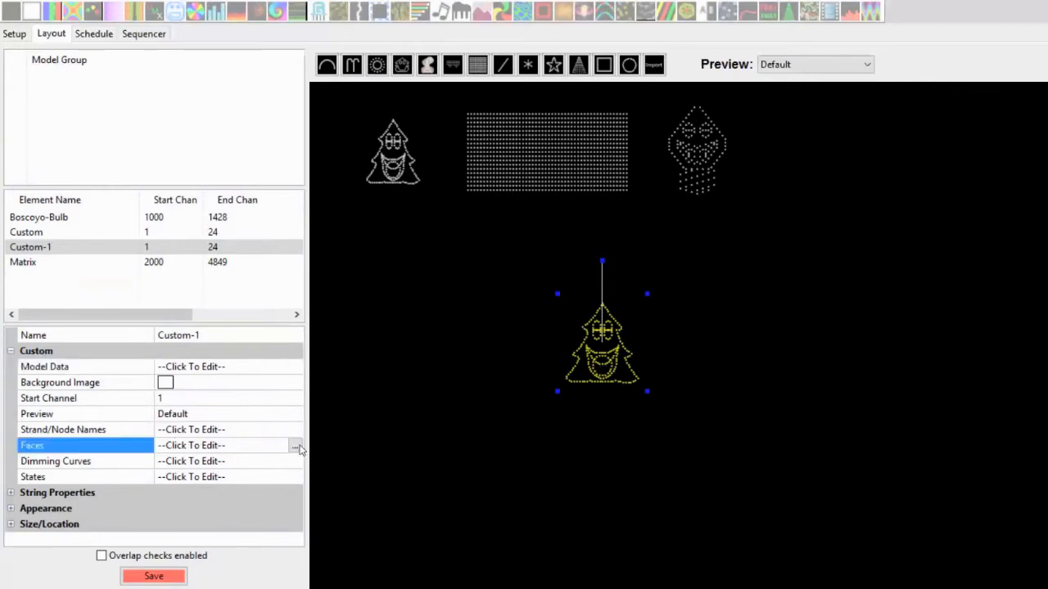
left_click(297, 445)
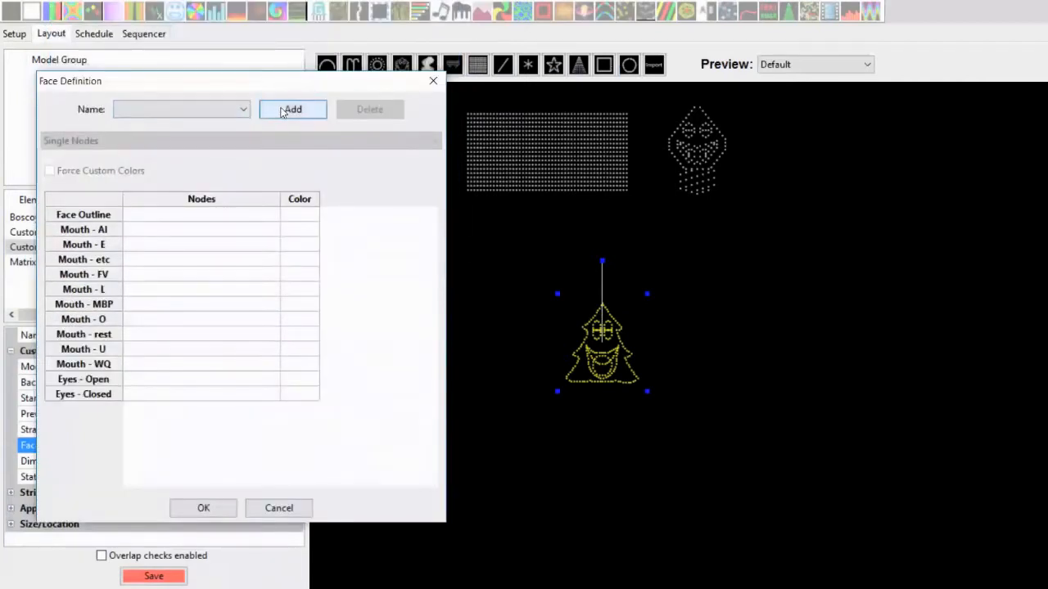
left_click(283, 113)
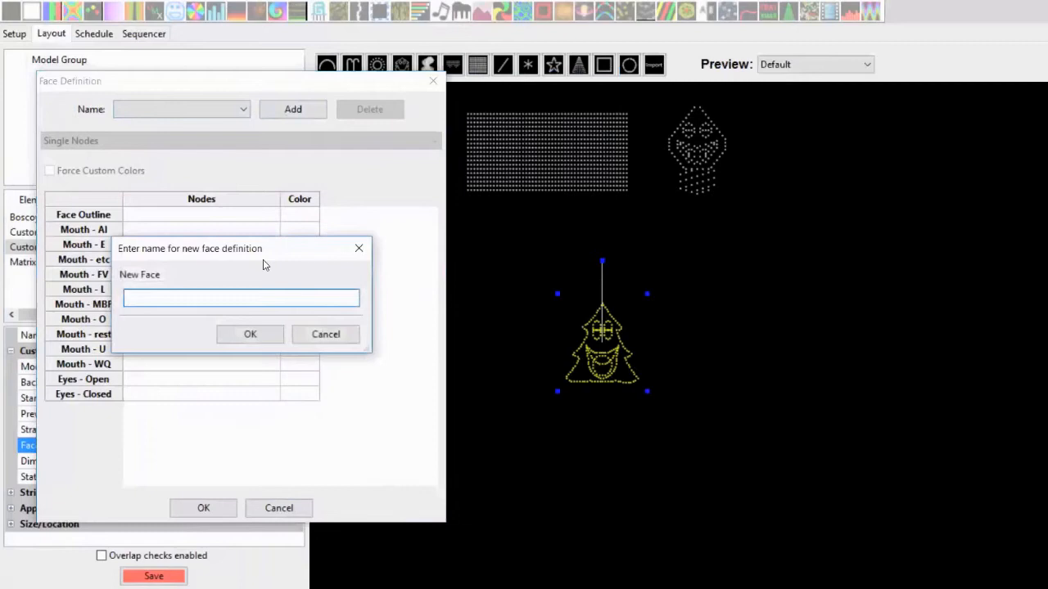
type("fff")
key("Return")
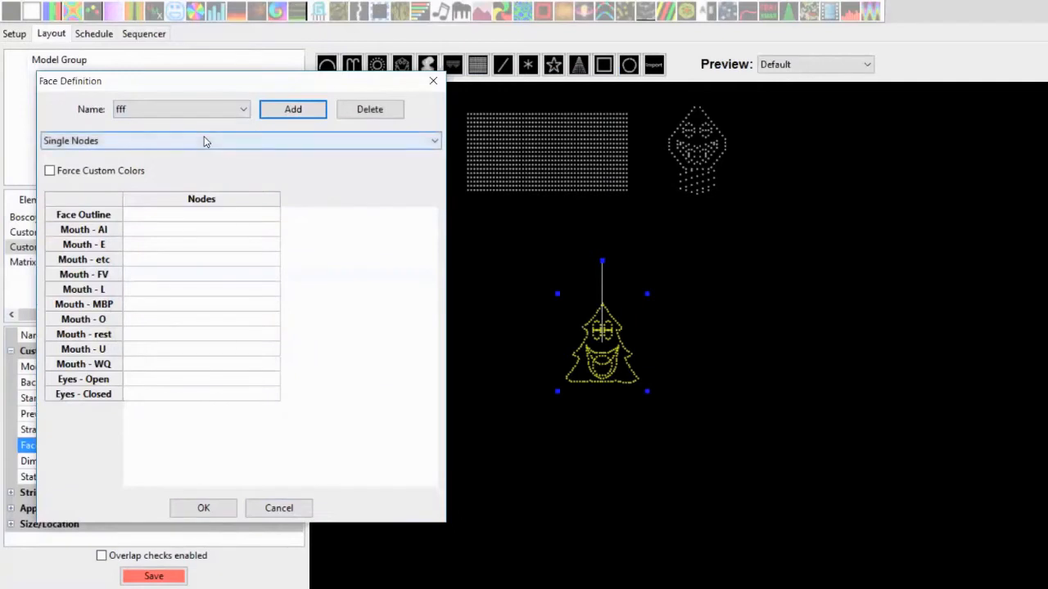
left_click(201, 144)
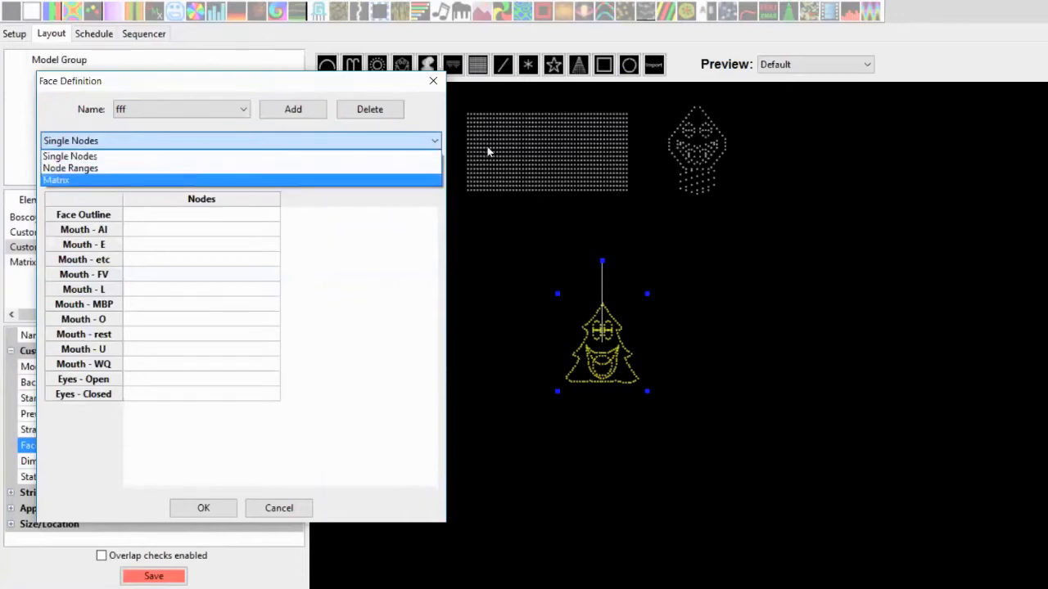
left_click(208, 158)
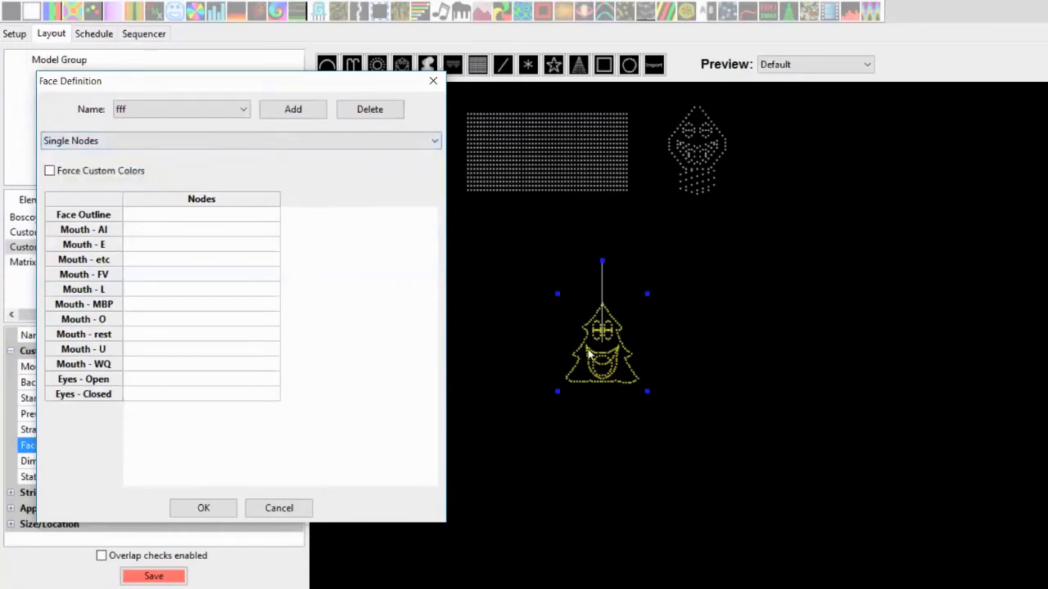
Assign Node 1 to the Face Outline in the fff face definition
double_click(158, 222)
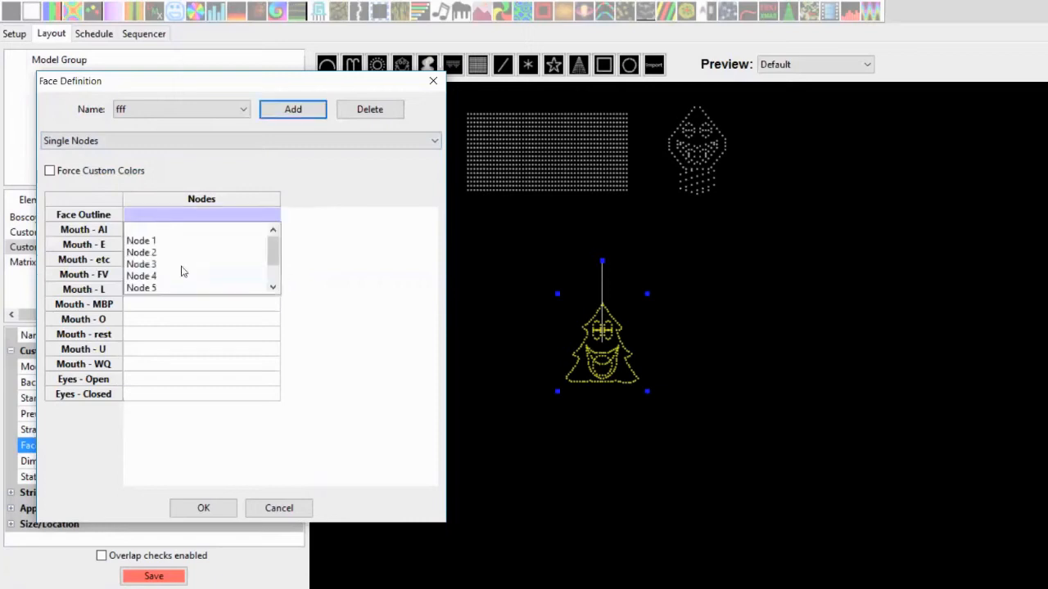
left_click(274, 276)
left_click_drag(274, 276, 275, 247)
left_click(153, 242)
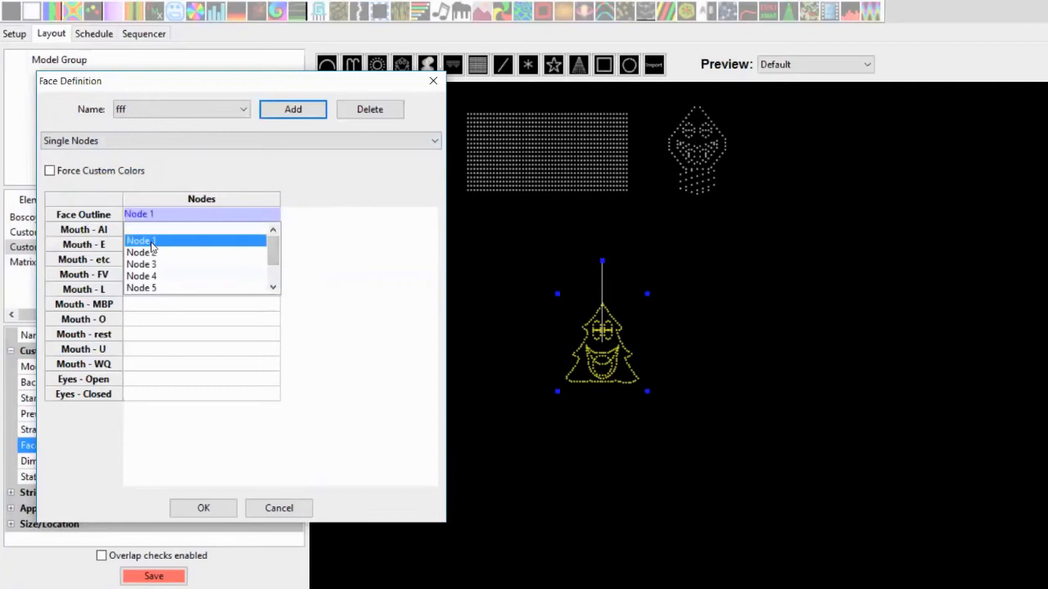
left_click(342, 243)
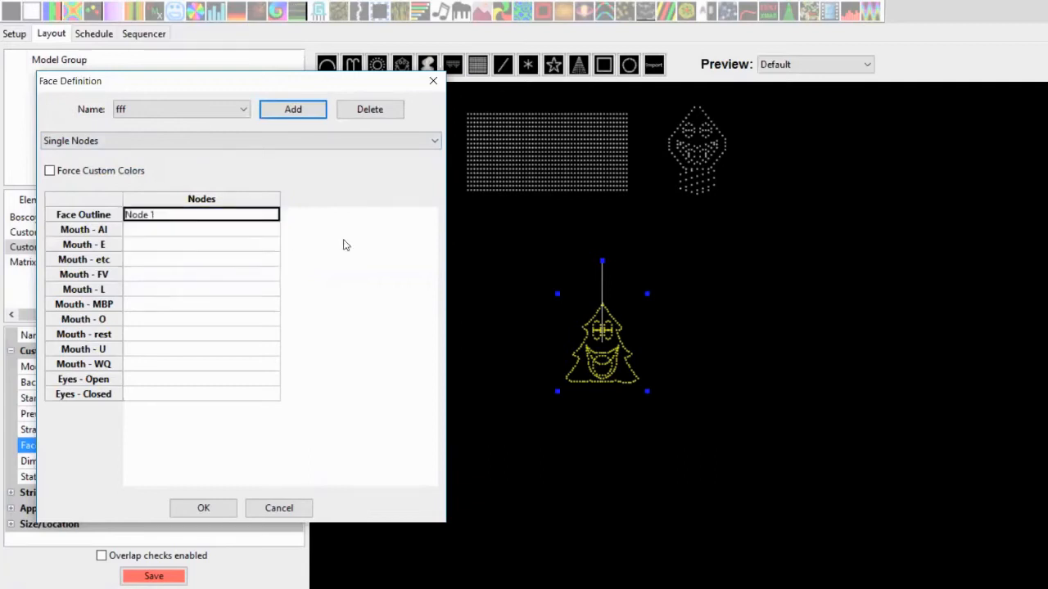
Assign Node 2 and Node 4 to Eyes - Open and confirm the face definition
left_click(180, 381)
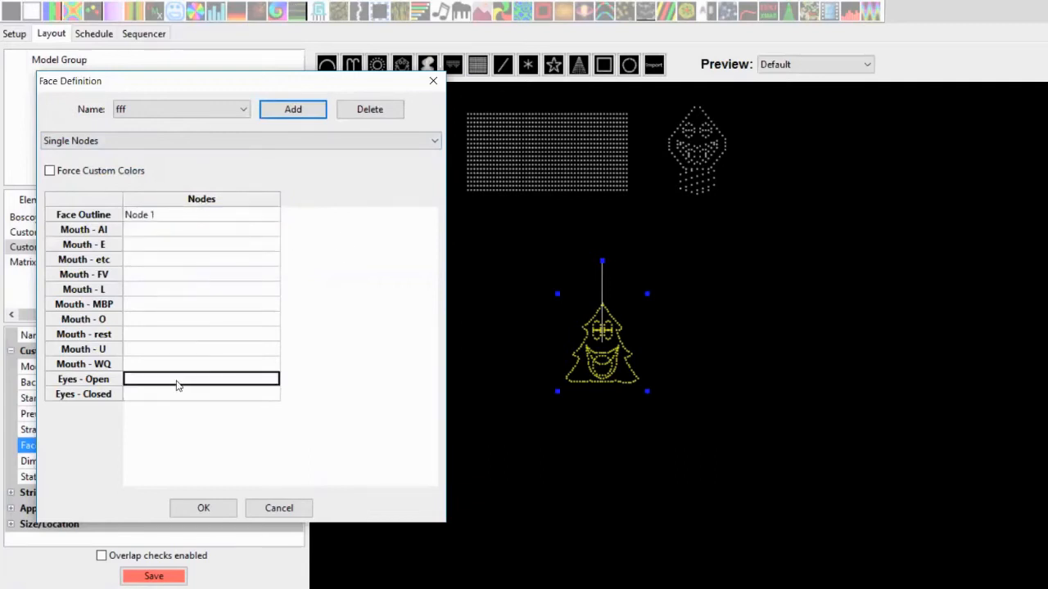
left_click(178, 386)
left_click(157, 419)
left_click(160, 440)
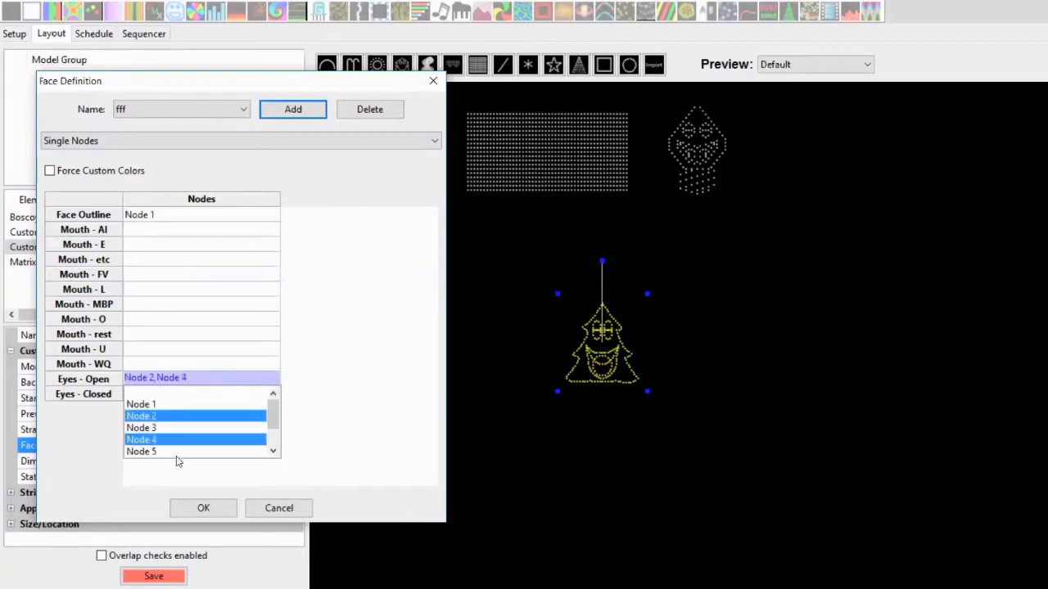
left_click(193, 508)
left_click(194, 505)
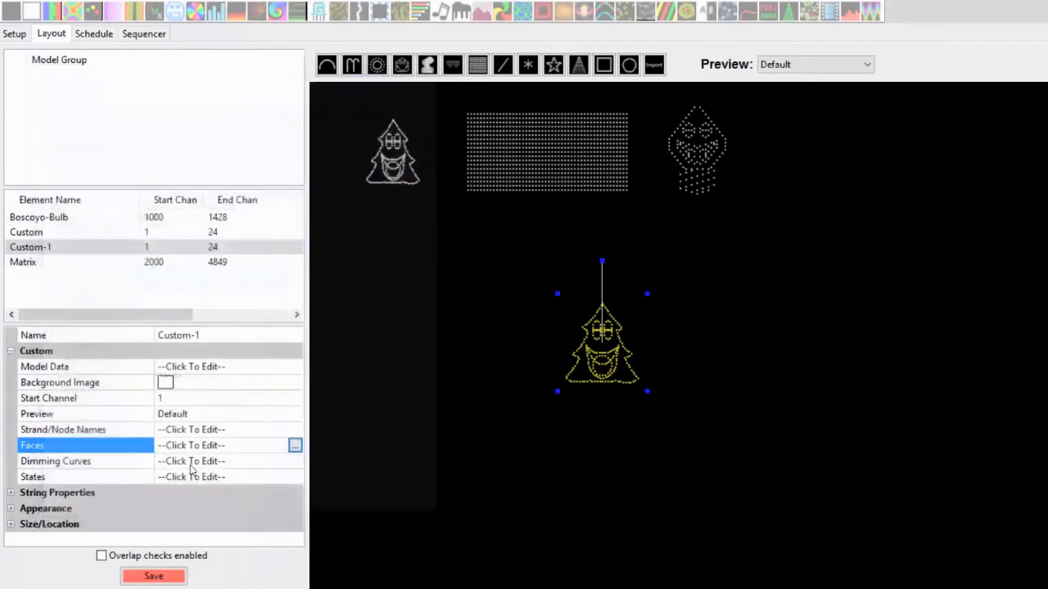
Reopen the Faces editor and assign Node 3 and Node 5 to Eyes - Closed
left_click(295, 446)
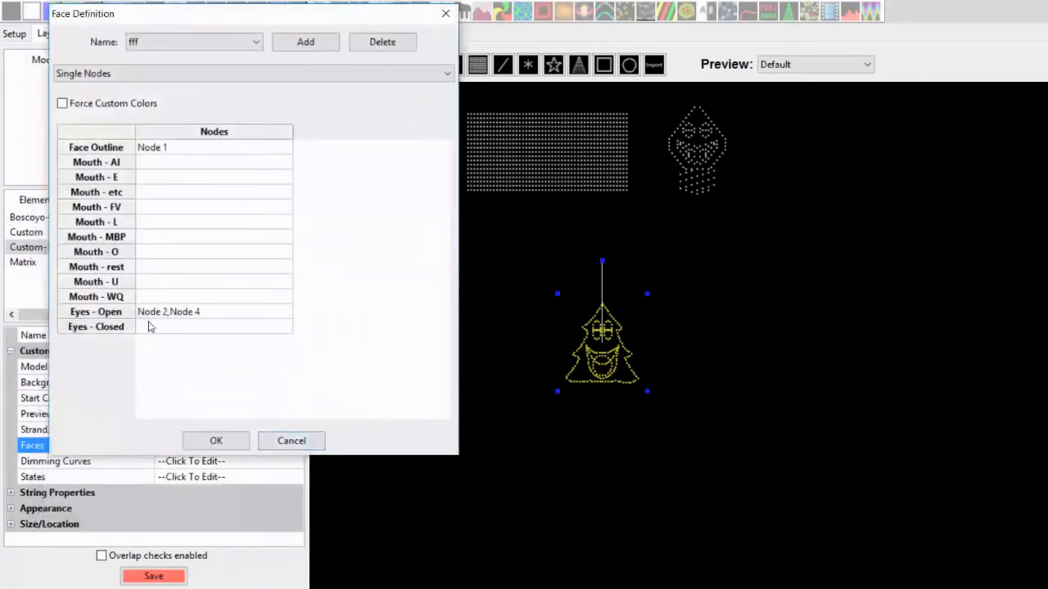
left_click(150, 327)
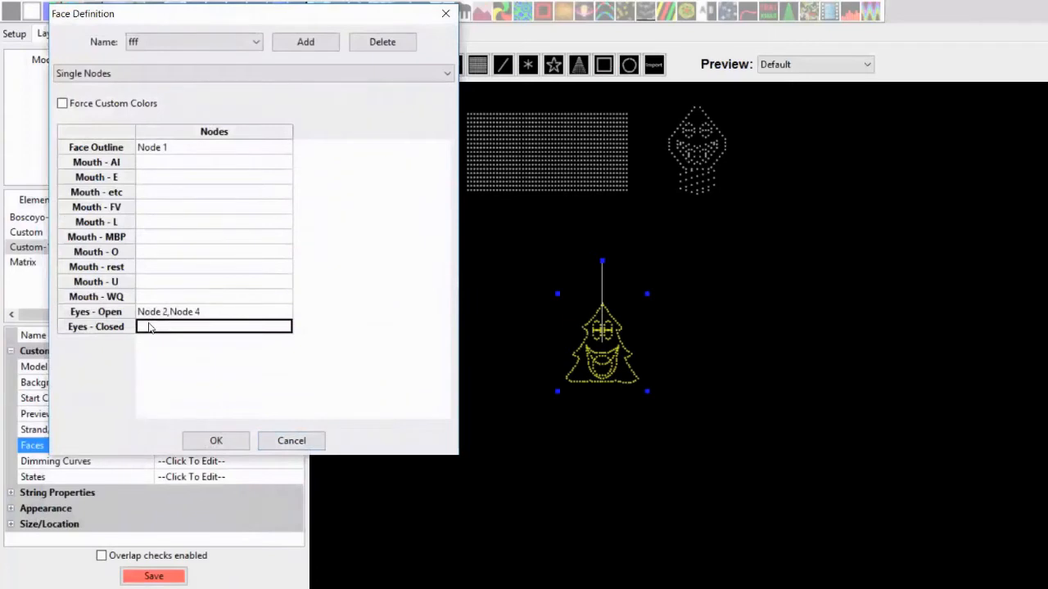
left_click(150, 327)
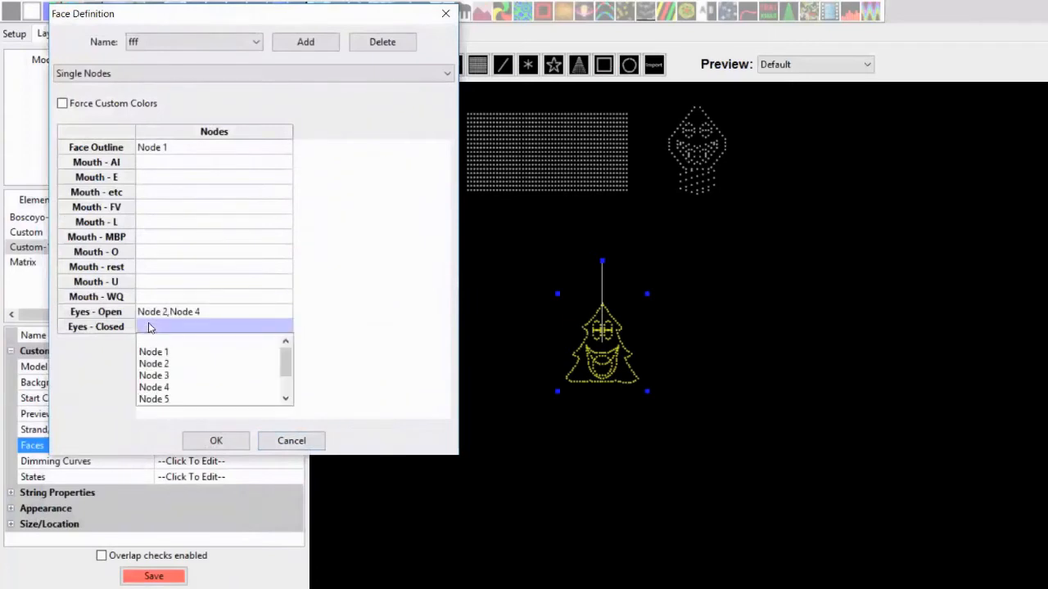
left_click(156, 376)
left_click(156, 400)
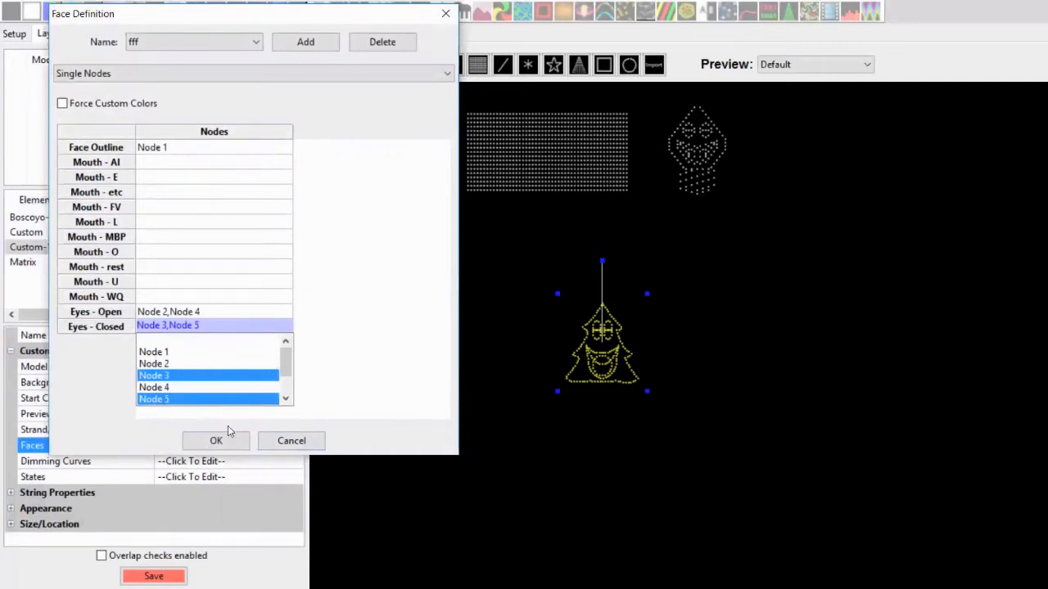
left_click(360, 348)
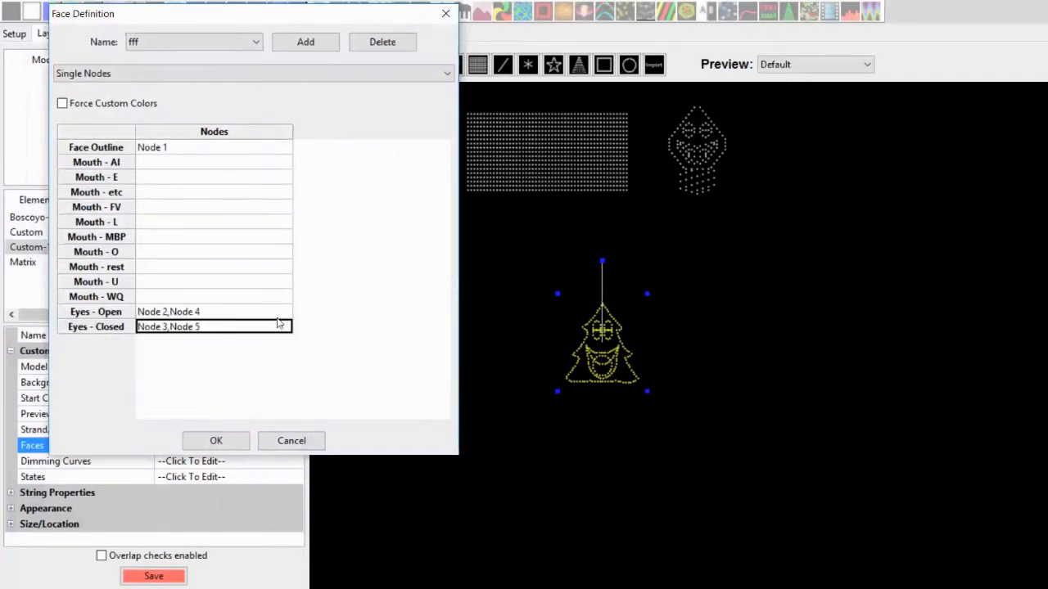
Consult the phoneme reference chart and assign Node 4 and Node 8 to Mouth - AI
left_click(166, 163)
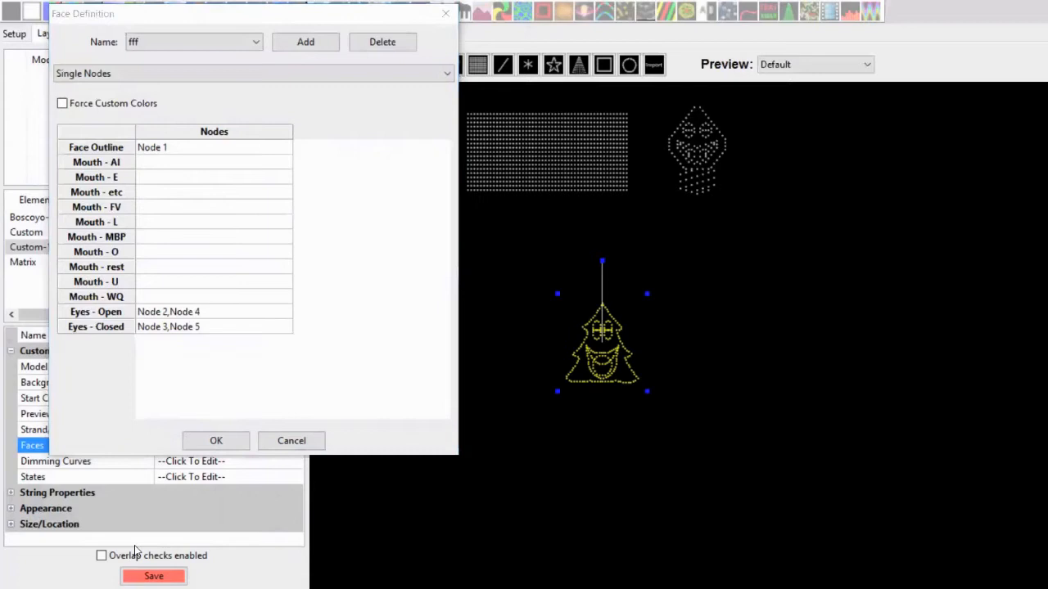
key("alt+Tab")
key("Tab")
key("Tab")
key("Tab")
key("Tab")
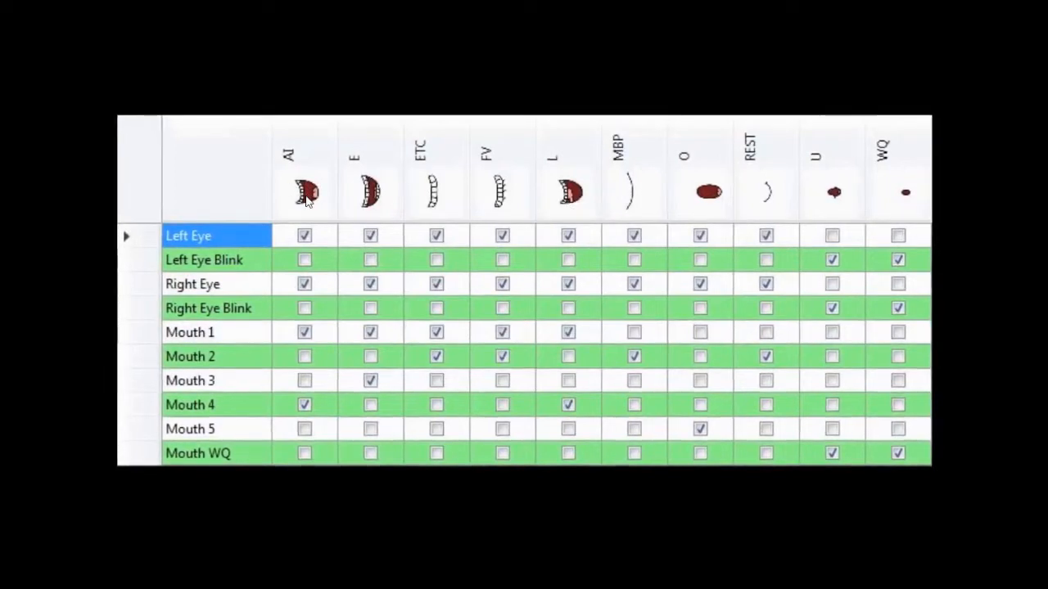
key("alt+Tab")
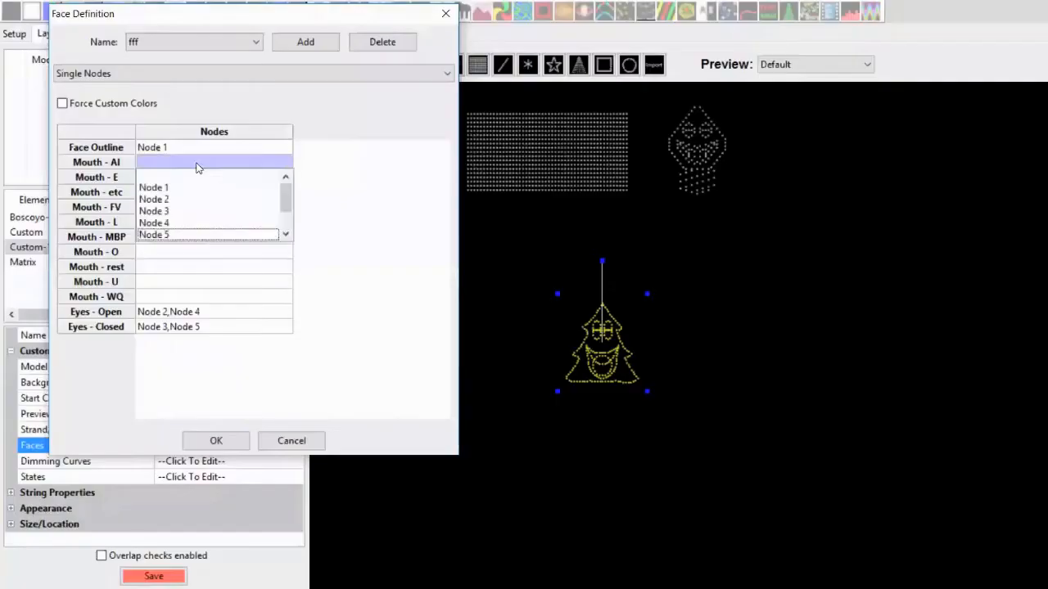
scroll(285, 205, "down", 1)
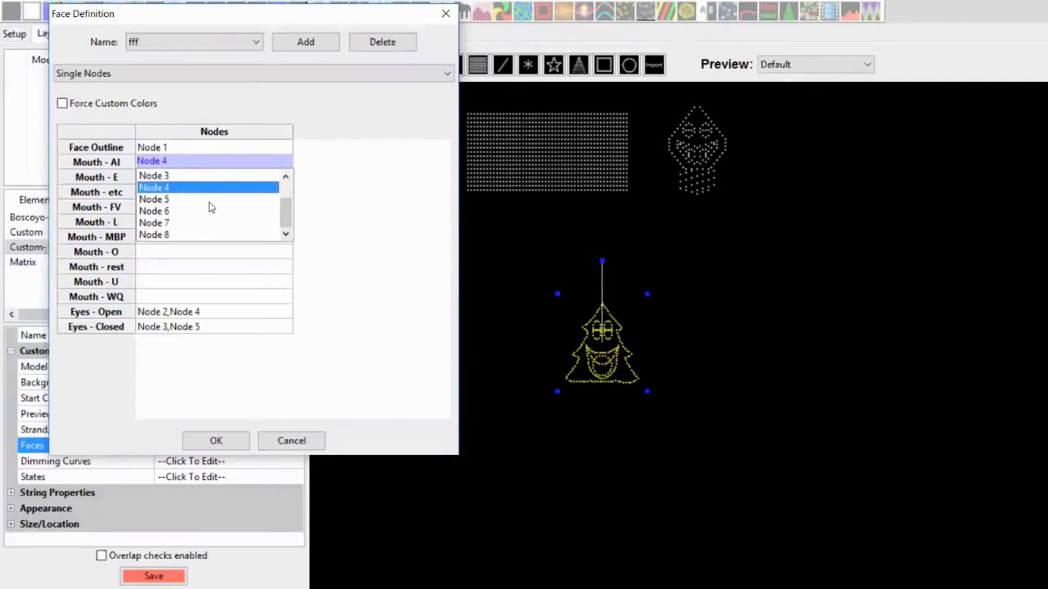
left_click(167, 236)
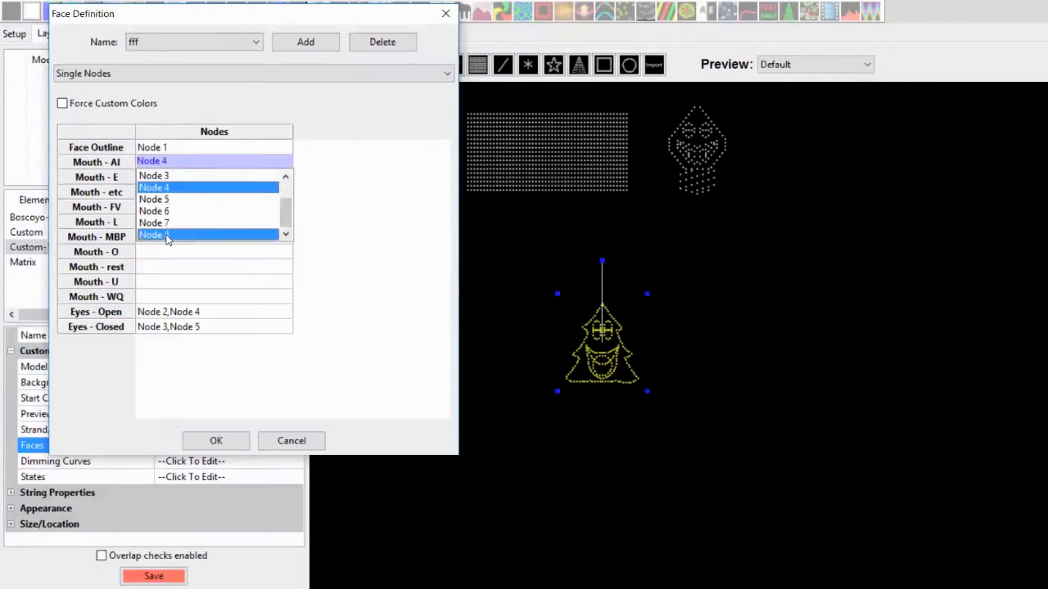
left_click(341, 325)
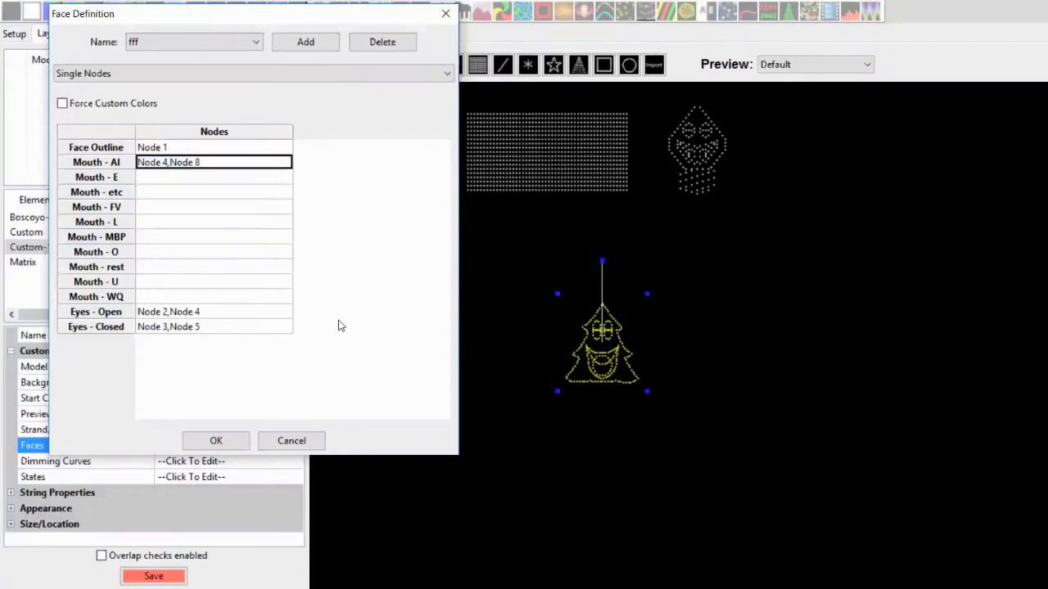
Assign Node 4 and Node 8 to Mouth - L
left_click(169, 225)
left_click(168, 227)
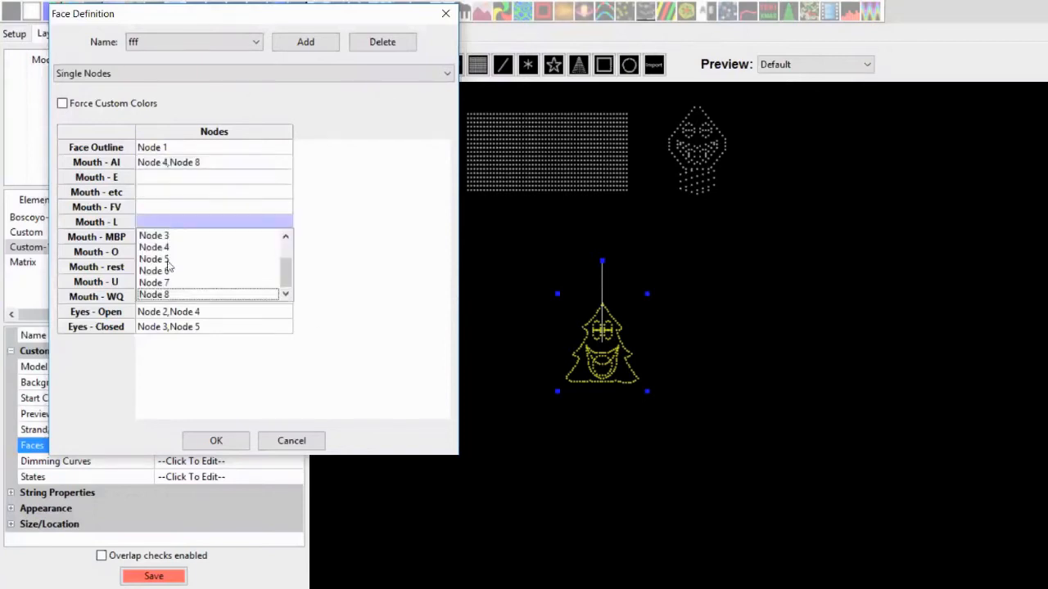
left_click(171, 250)
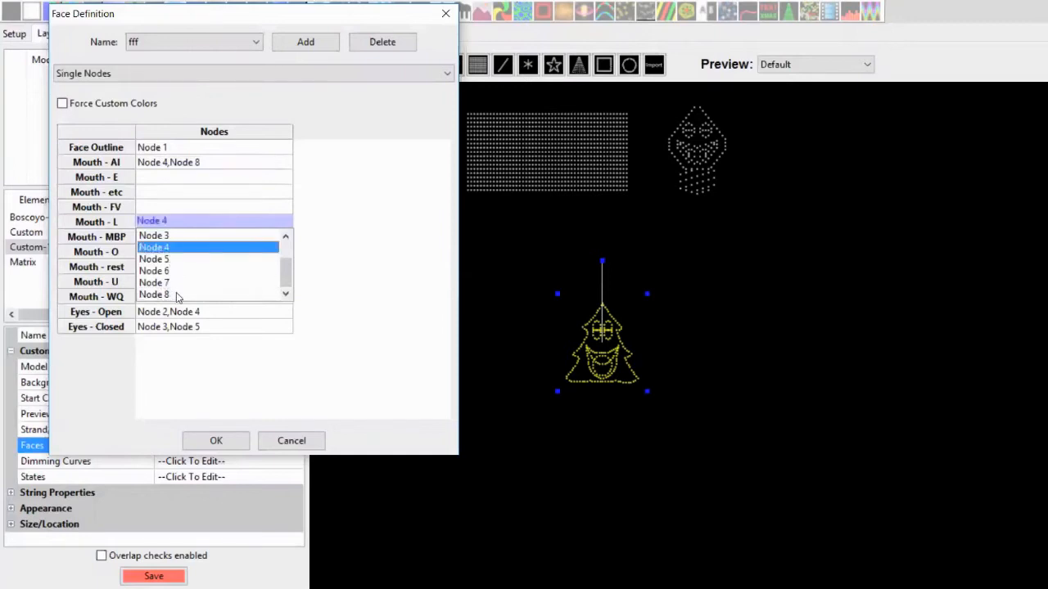
left_click(176, 293)
left_click(414, 299)
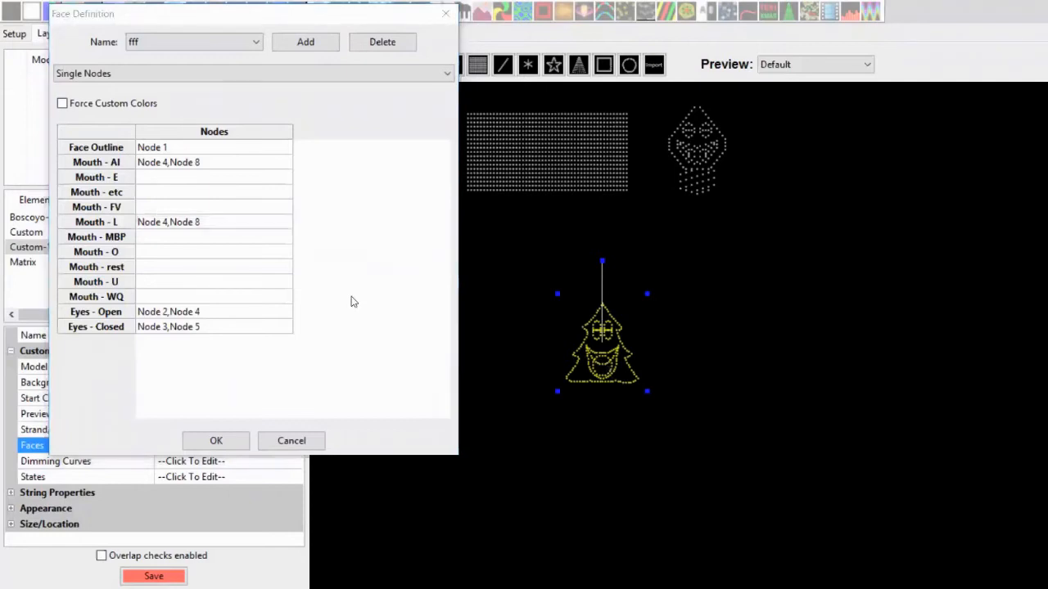
Assign Node 5 to Mouth - O
key("alt+Tab")
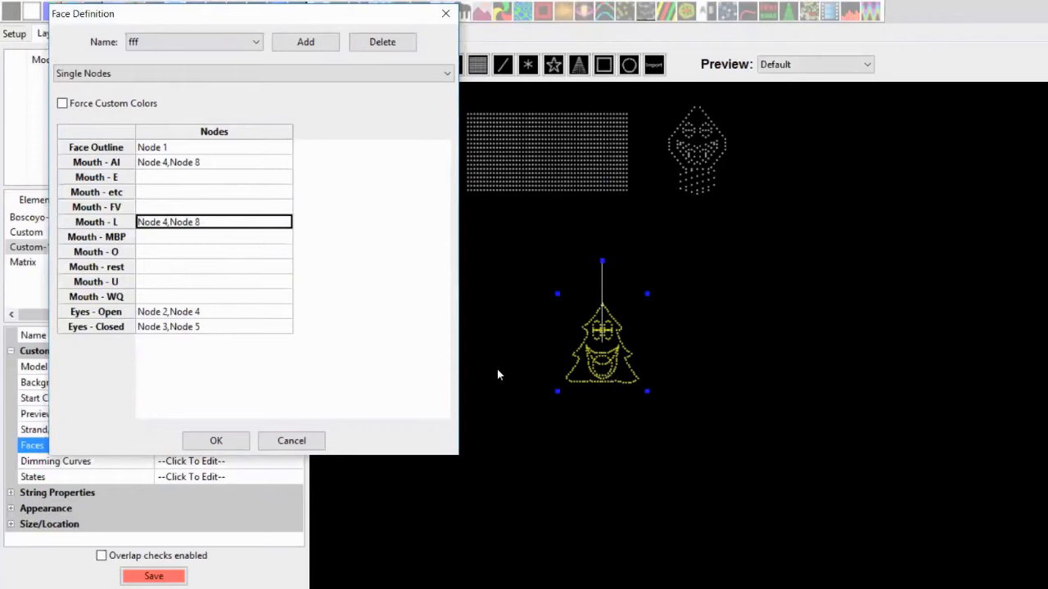
left_click(197, 255)
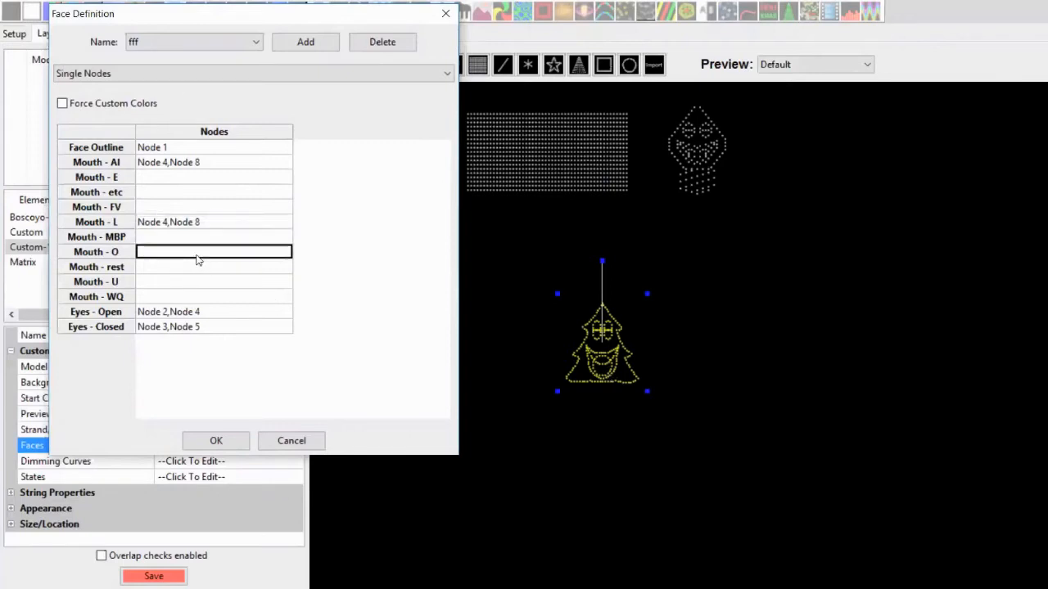
left_click(196, 253)
left_click(175, 290)
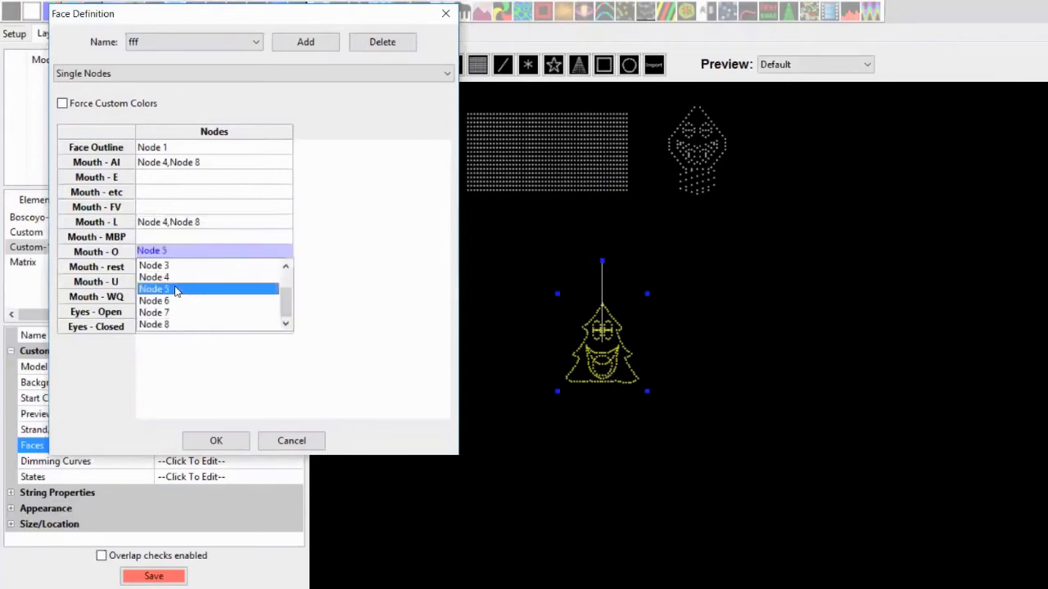
left_click(349, 276)
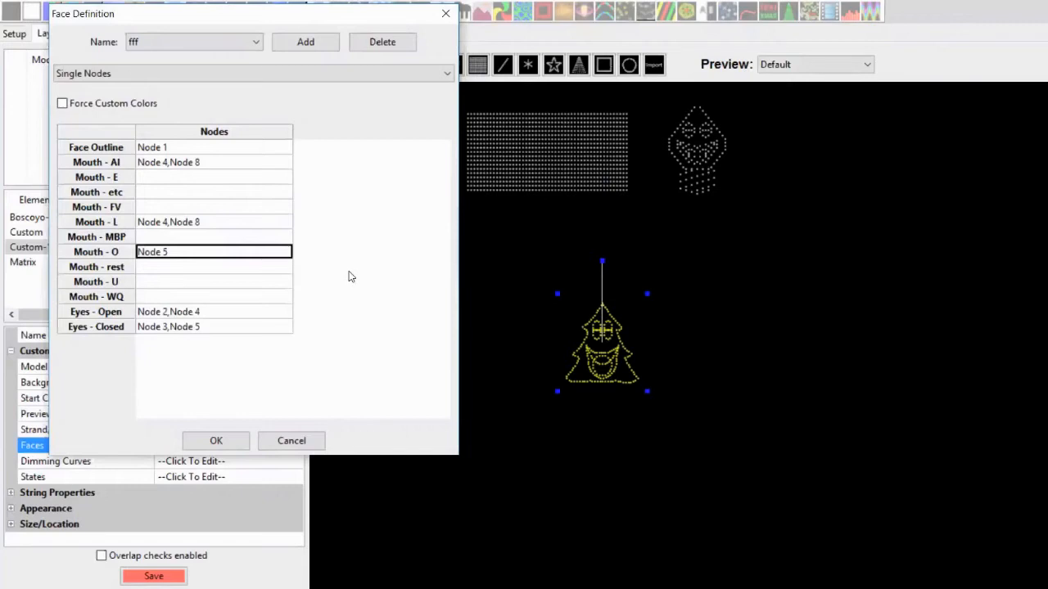
Assign Node 5 to Mouth - U
left_click(162, 280)
left_click(163, 281)
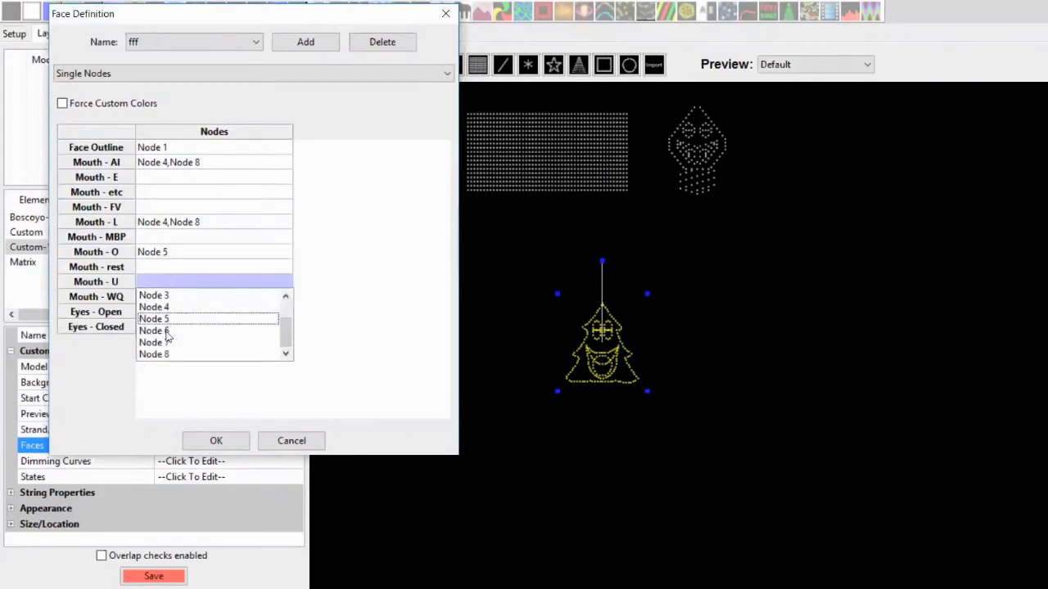
left_click(168, 323)
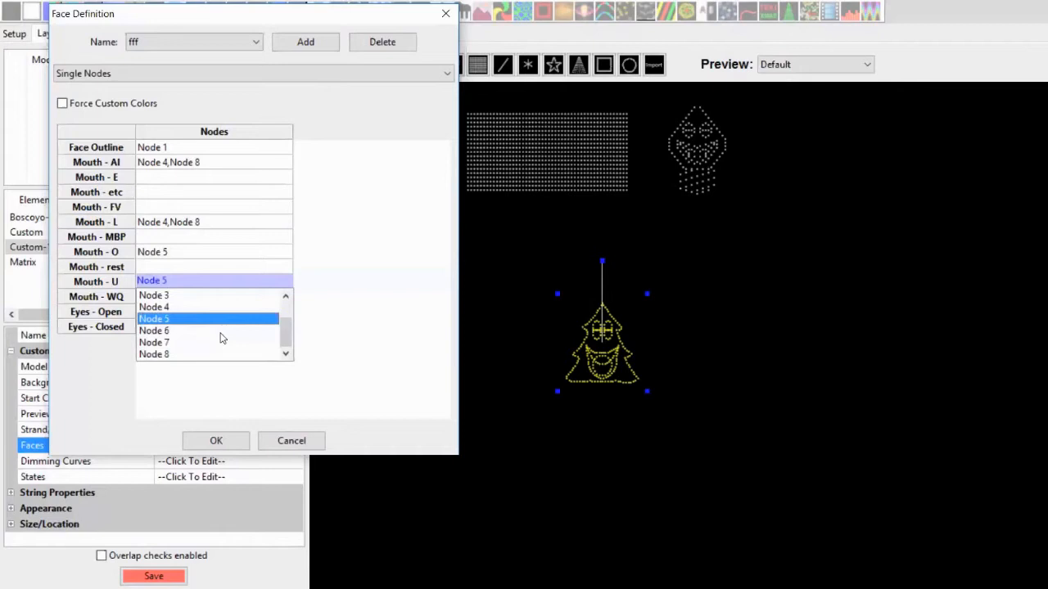
left_click(374, 330)
Check the node numbers in the spreadsheet grid, then assign Node 5 to Mouth - WQ
key("alt+Tab")
key("Tab")
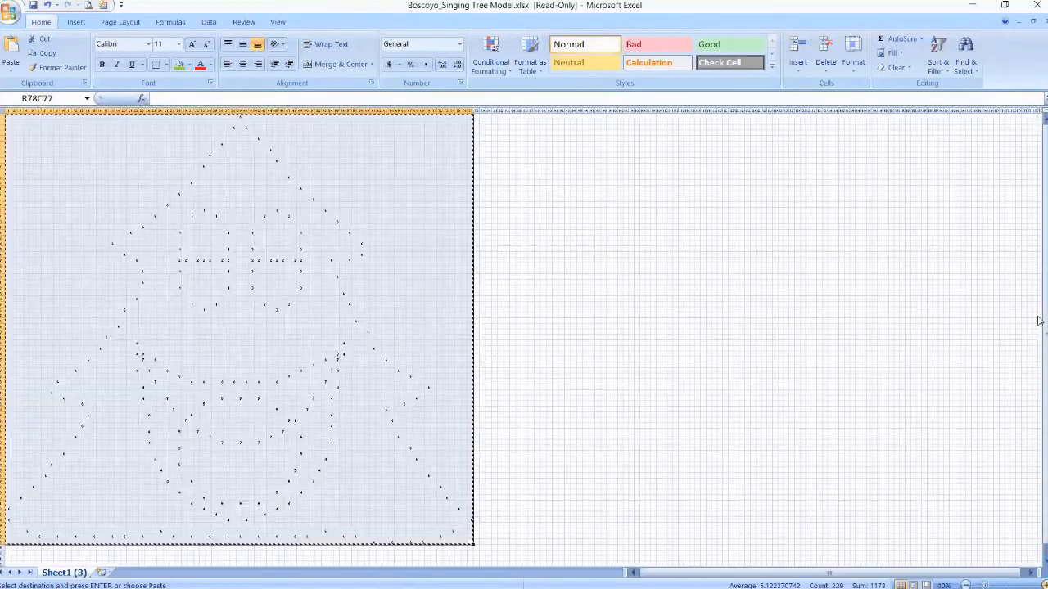
scroll(1038, 439, "up", 4)
left_click_drag(1038, 389, 1038, 505)
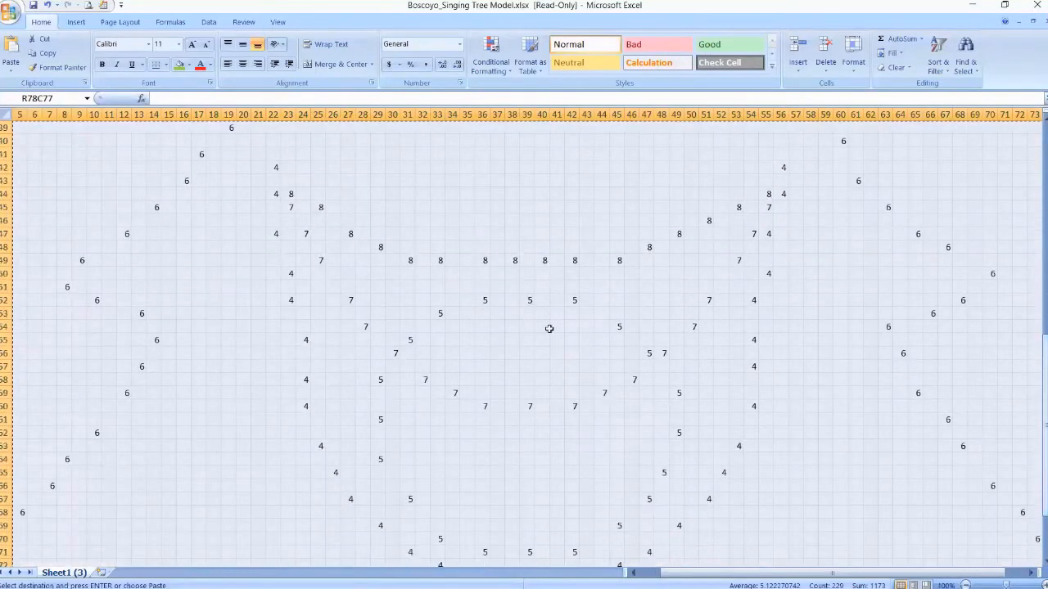
left_click(601, 352)
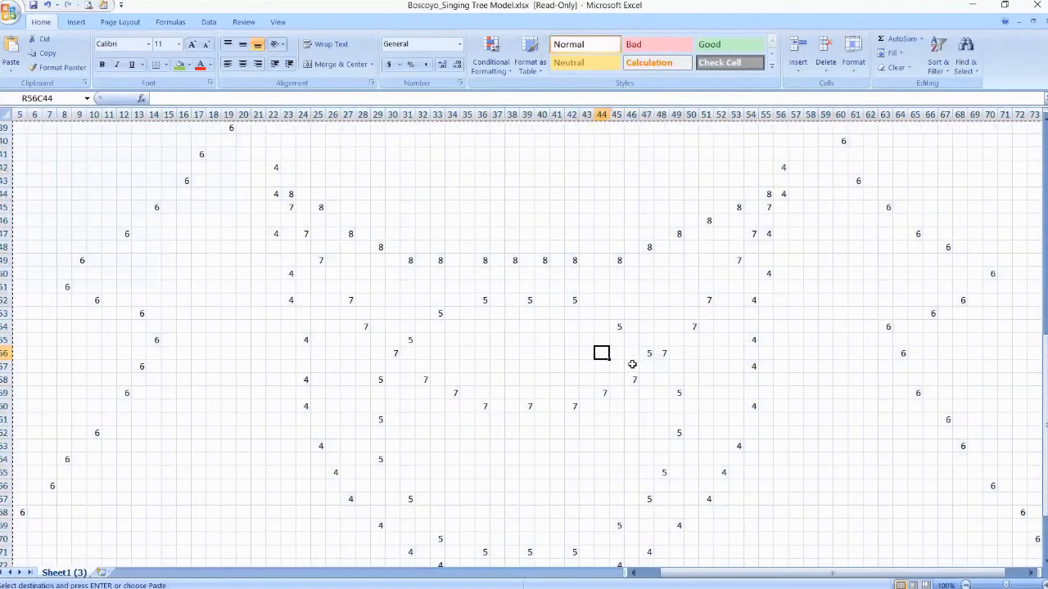
left_click(972, 5)
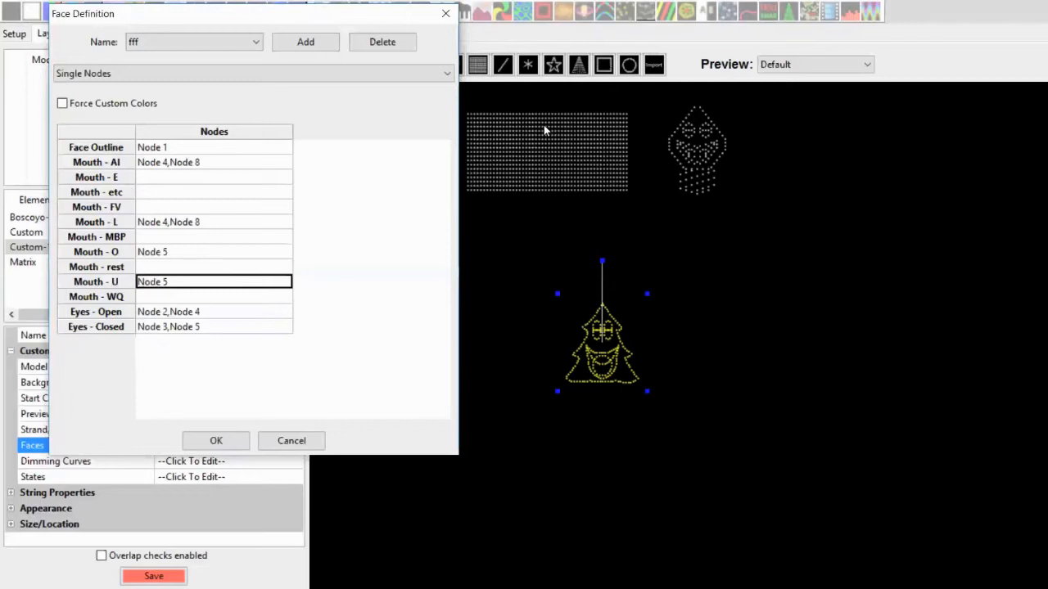
left_click(185, 300)
left_click(186, 299)
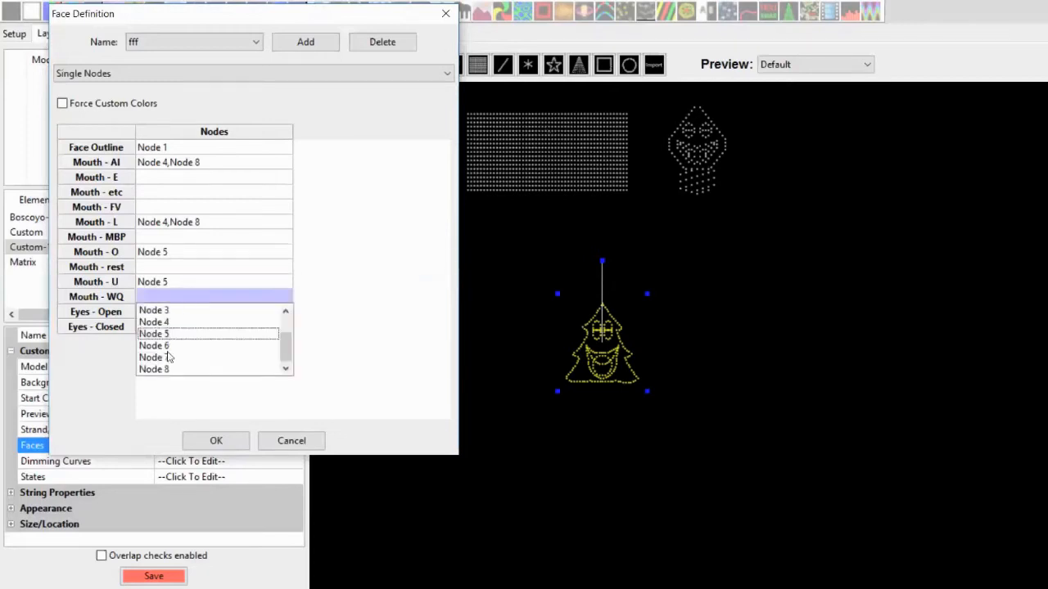
left_click(169, 334)
left_click(366, 291)
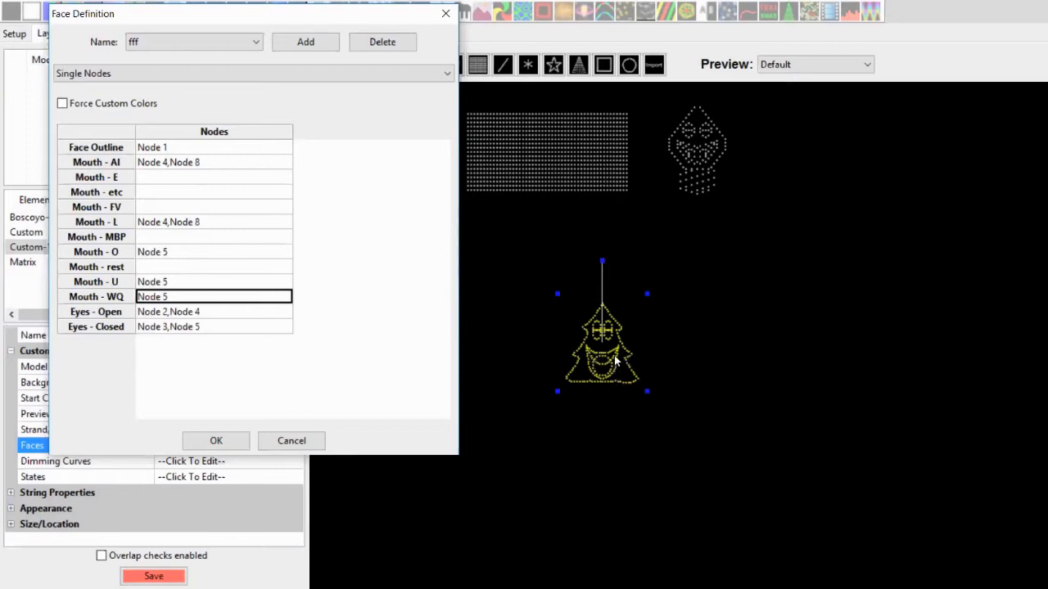
left_click(421, 303)
Review the phoneme reference chart again
key("alt+Tab")
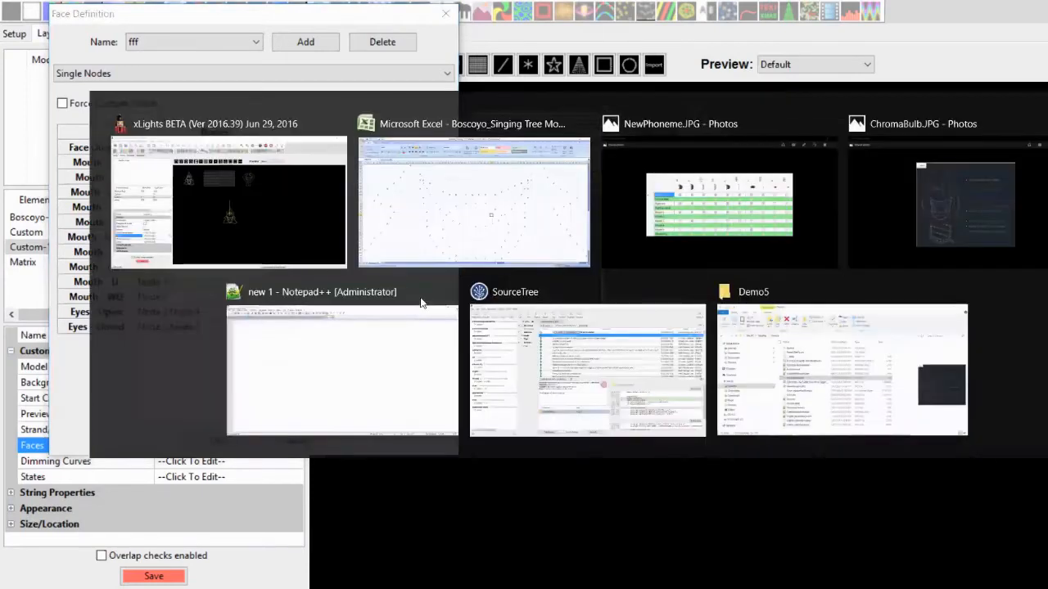
key("Tab")
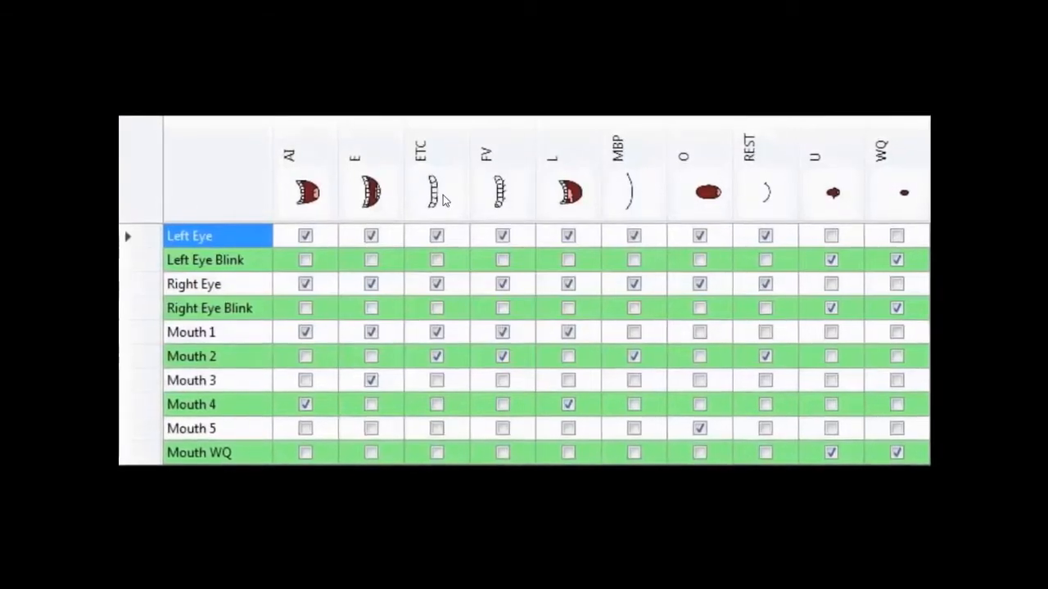
key("alt+Tab")
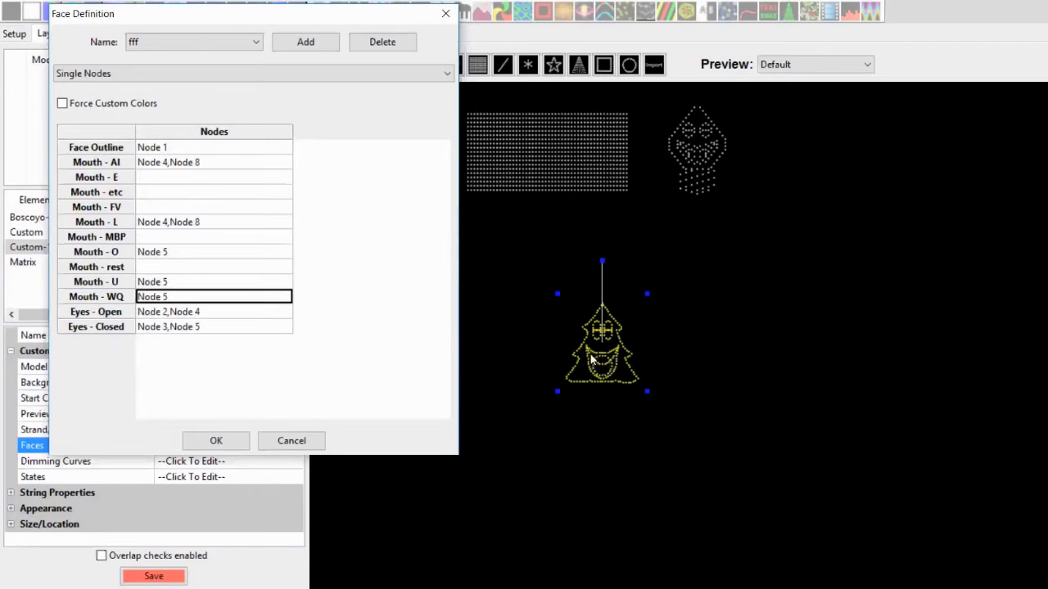
Check the spreadsheet node grid, then assign Nodes 7 and 8 to Mouth - E
key("alt+Tab")
key("alt+Tab")
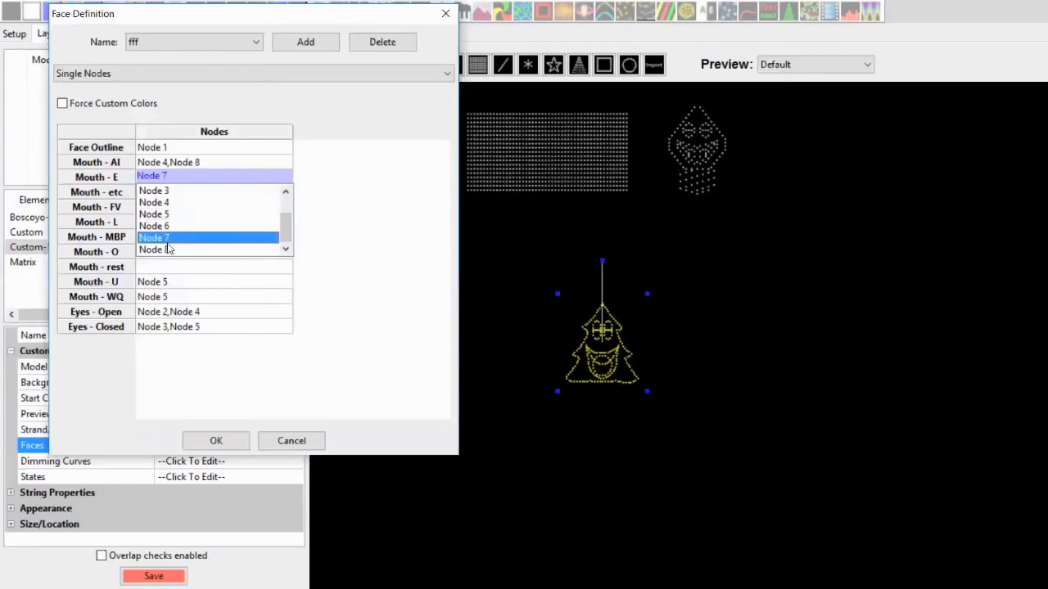
left_click(168, 248)
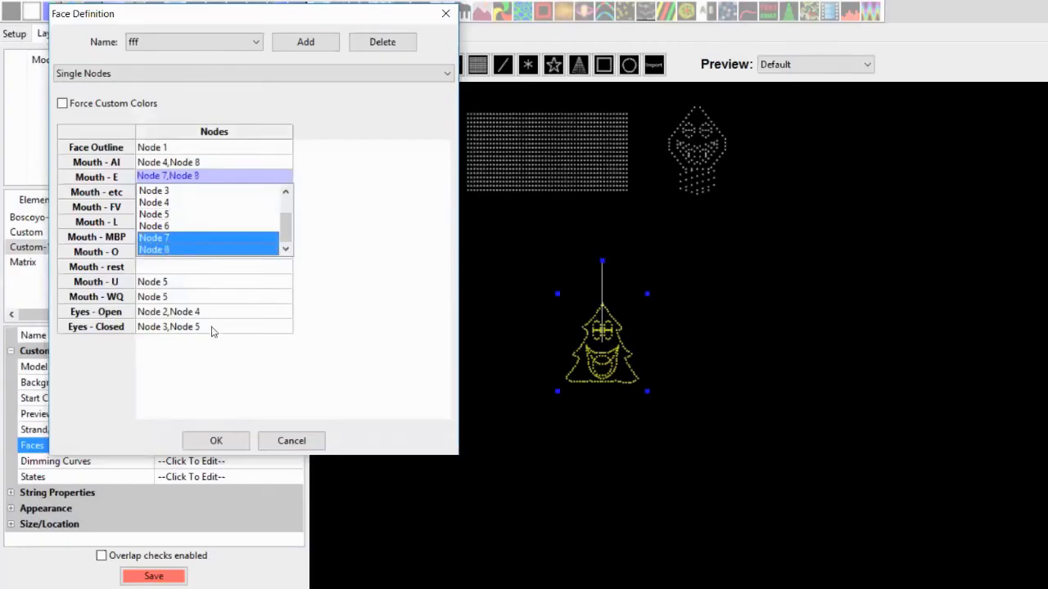
left_click(398, 267)
Assign Nodes 7 and 8 to Mouth - FV
left_click(148, 209)
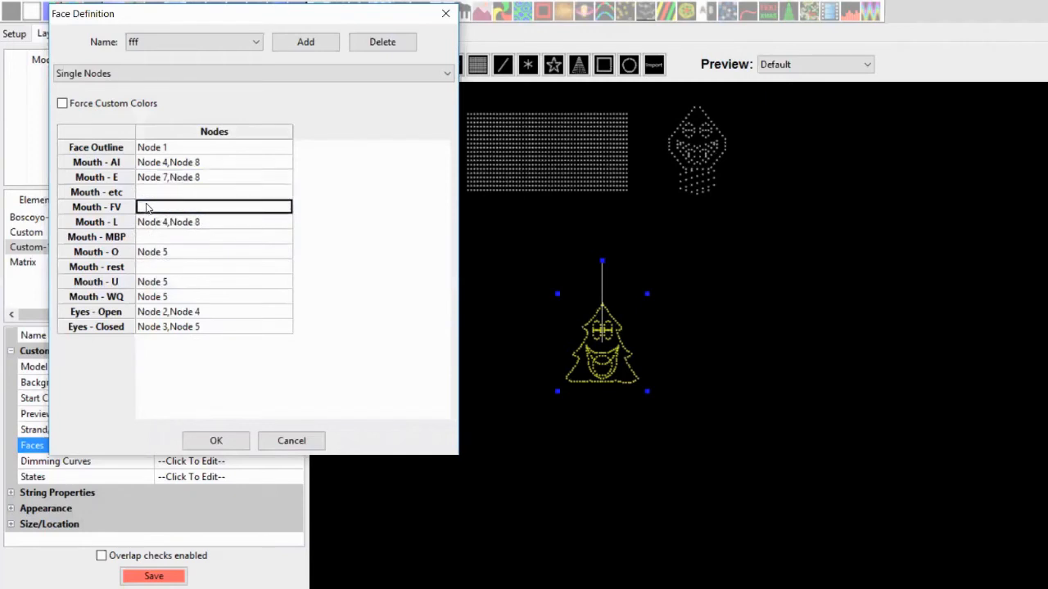
left_click(146, 207)
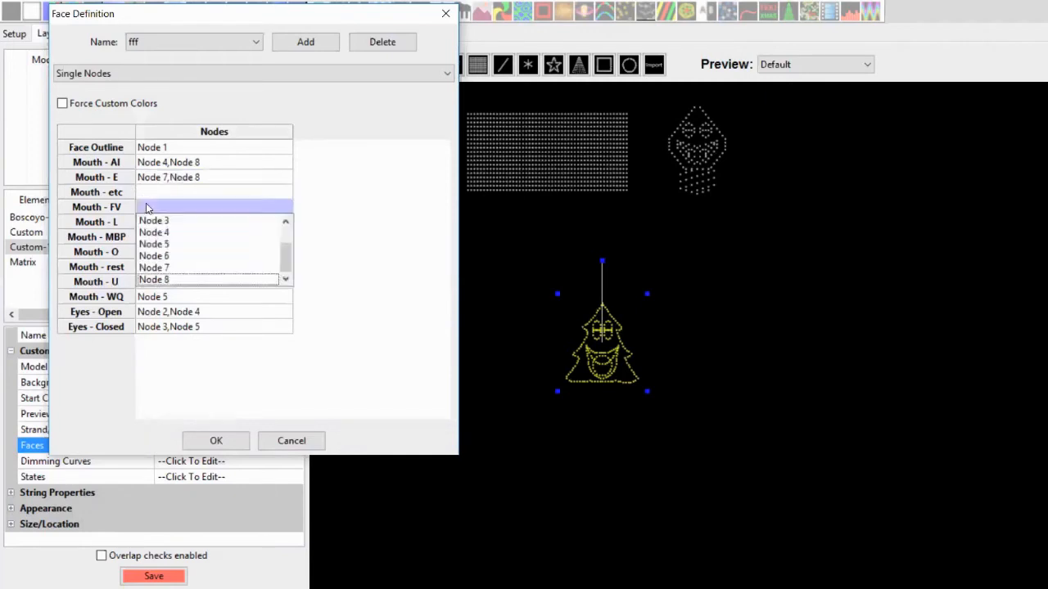
left_click(164, 269)
left_click(170, 279)
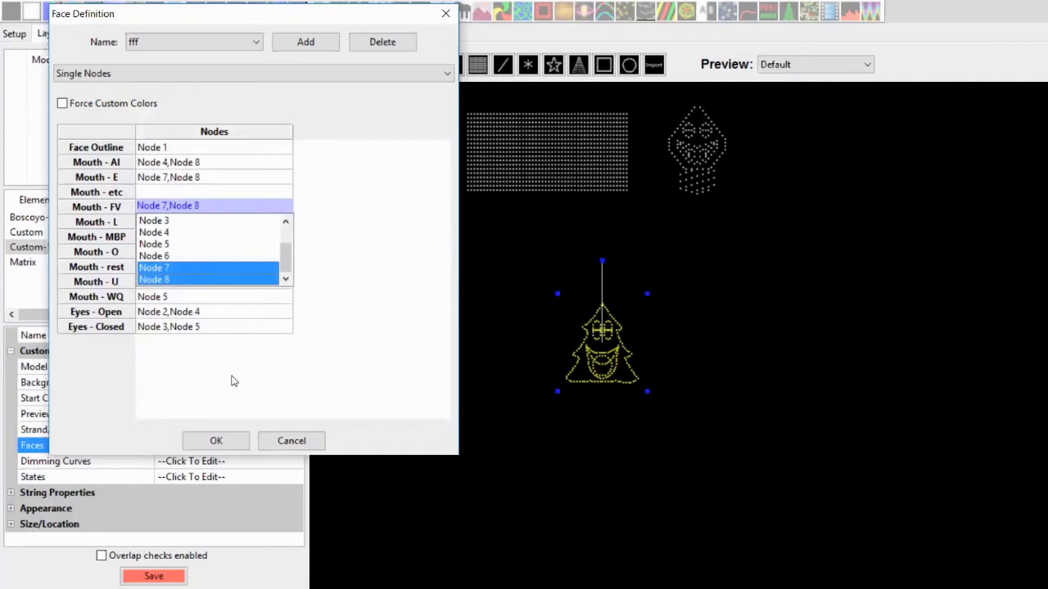
left_click(310, 372)
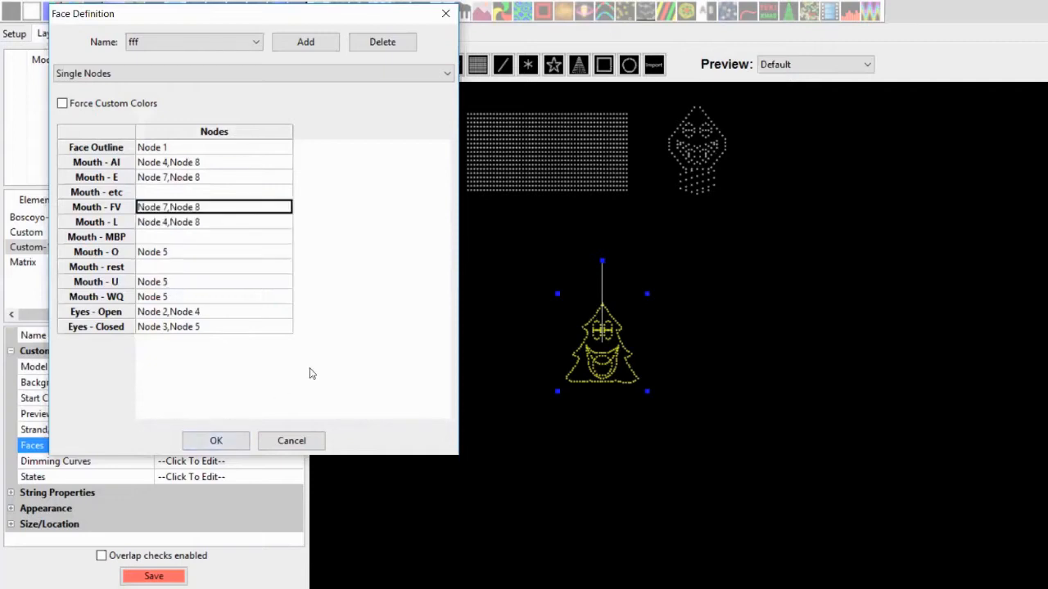
Compare the grid and phoneme chart, assign Nodes 7 and 8 to Mouth - etc, and confirm the face definition
key("alt+Tab")
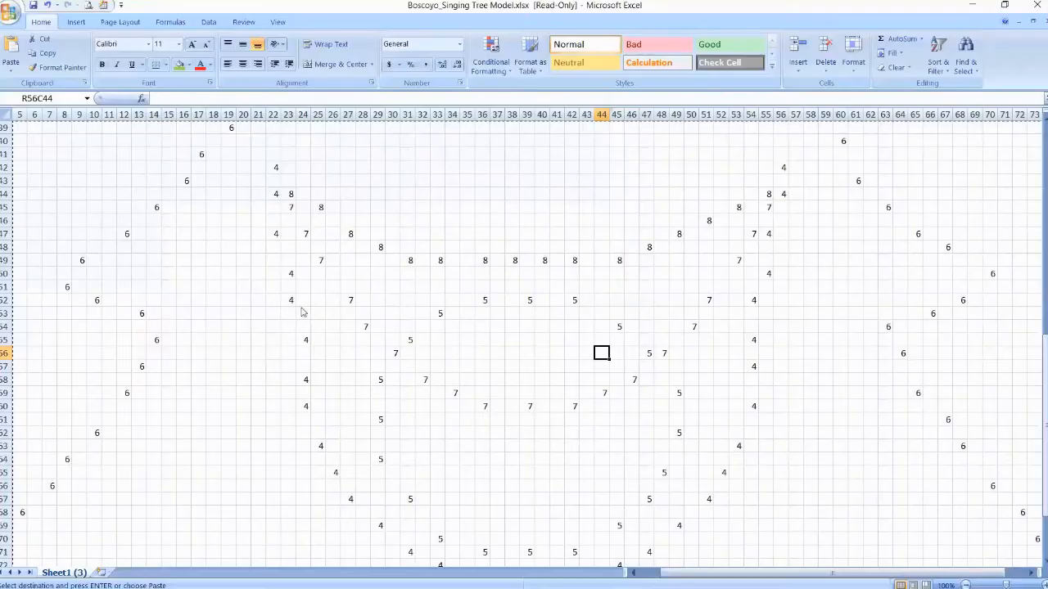
key("alt+Tab")
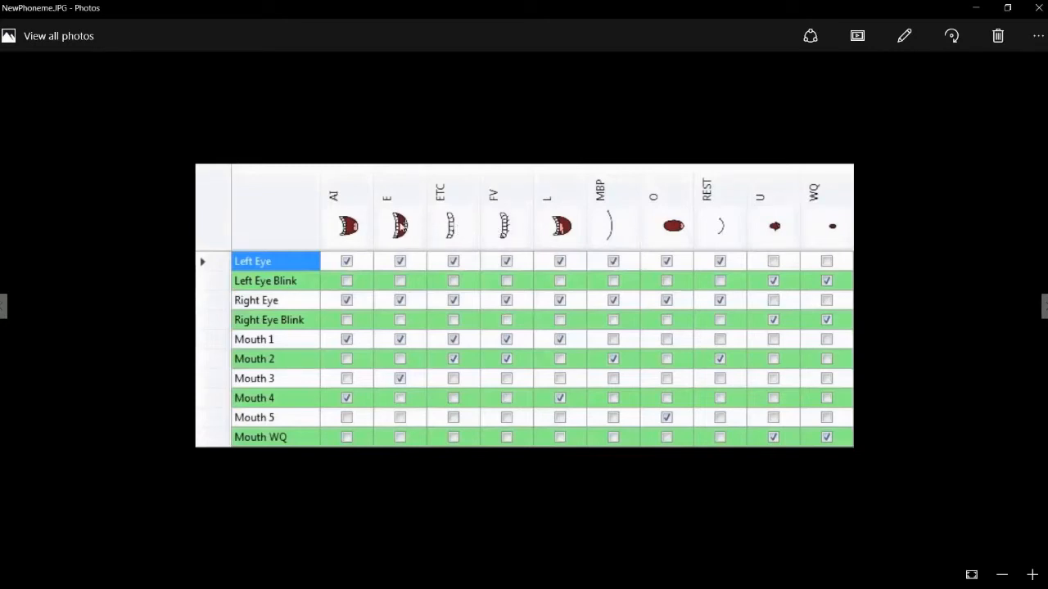
key("alt+Tab")
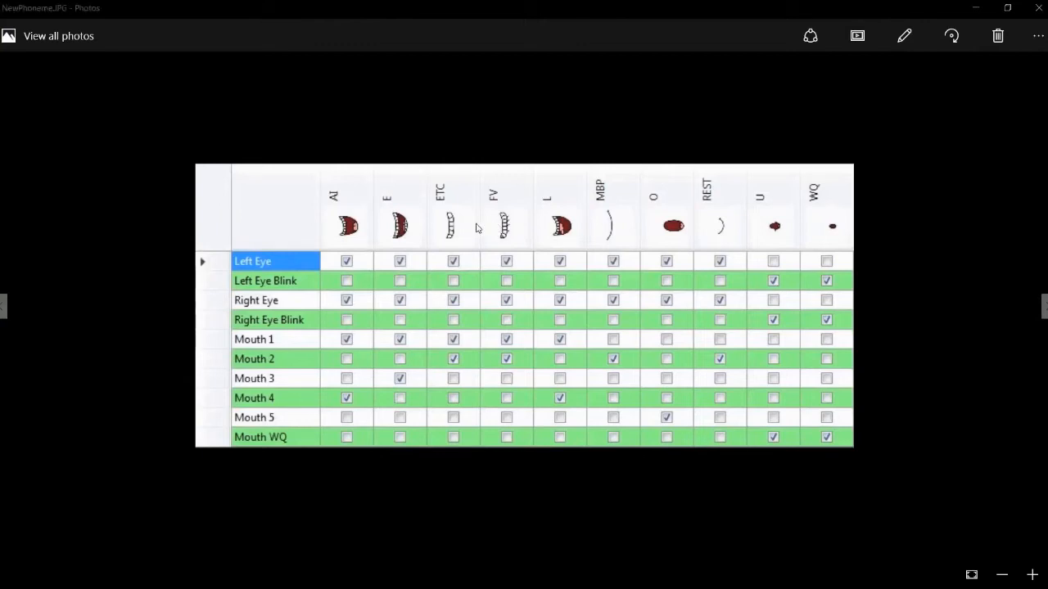
key("alt+Tab")
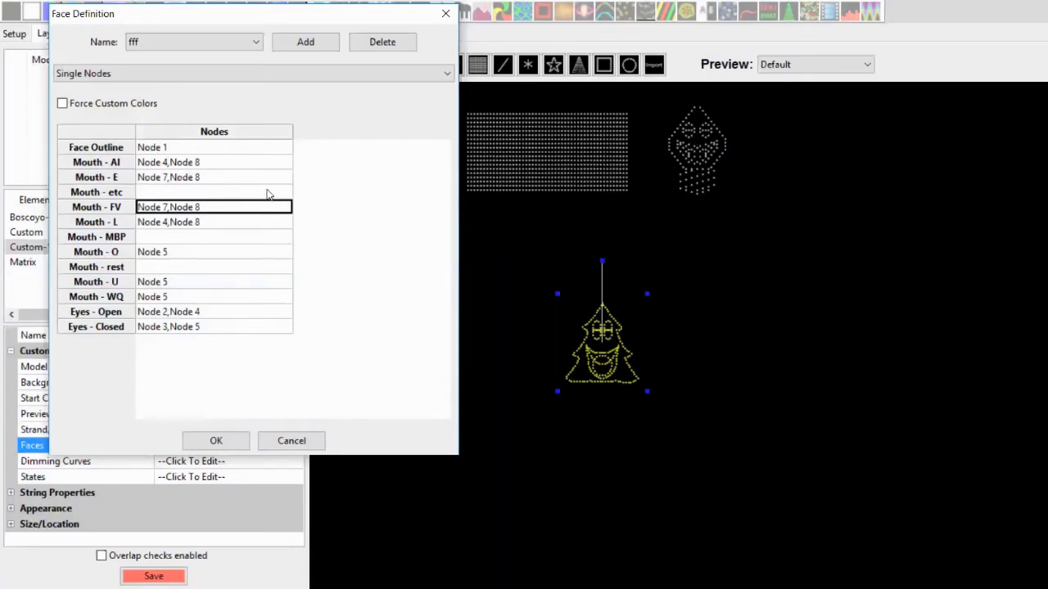
left_click(266, 193)
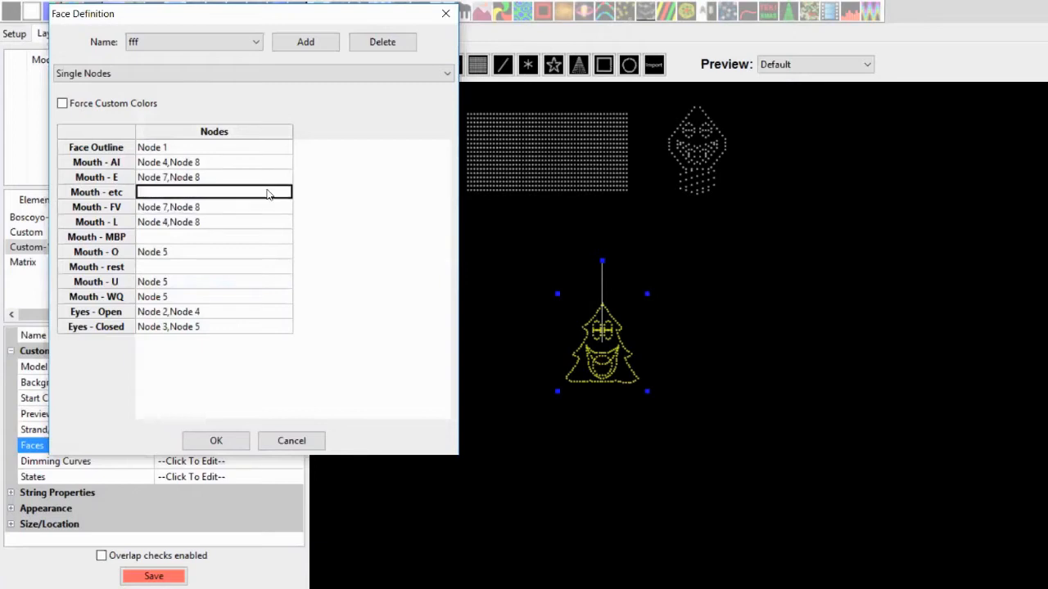
left_click(266, 193)
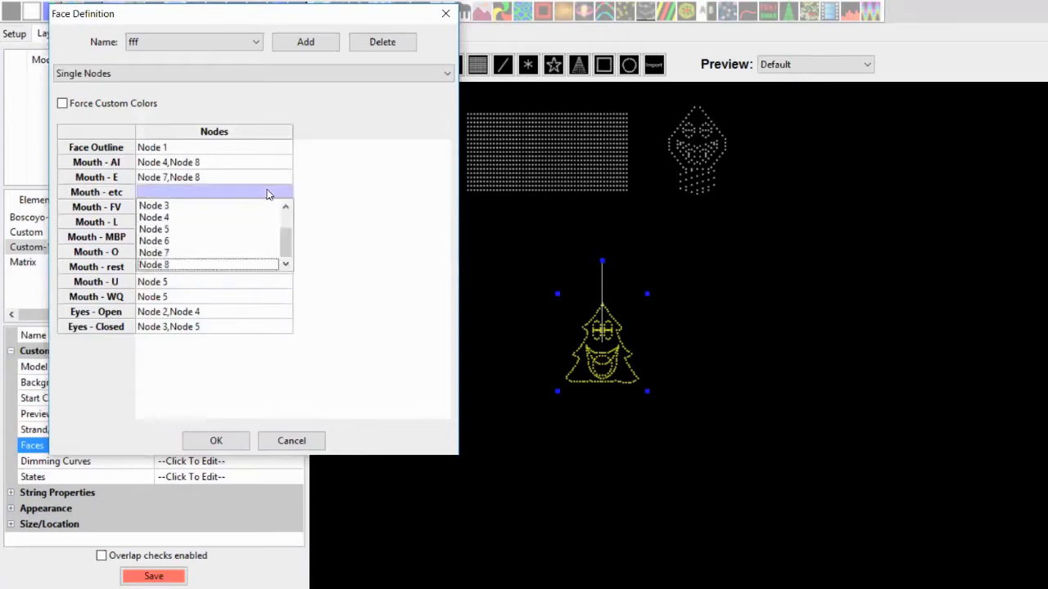
left_click(189, 263)
left_click(219, 438)
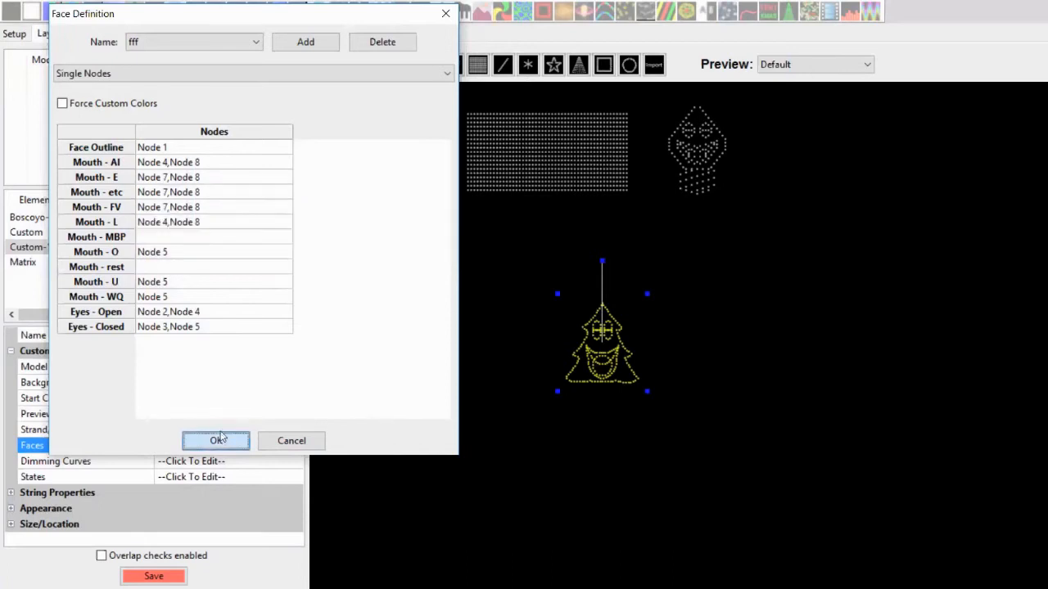
left_click(220, 438)
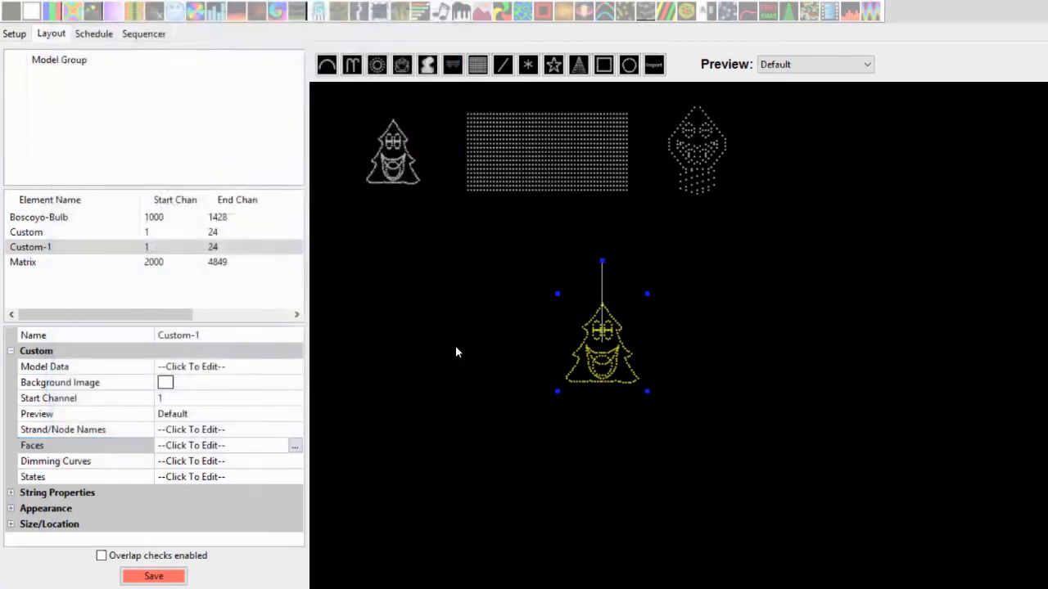
Compare the phoneme chart against the spreadsheet node grid
key("alt+Tab")
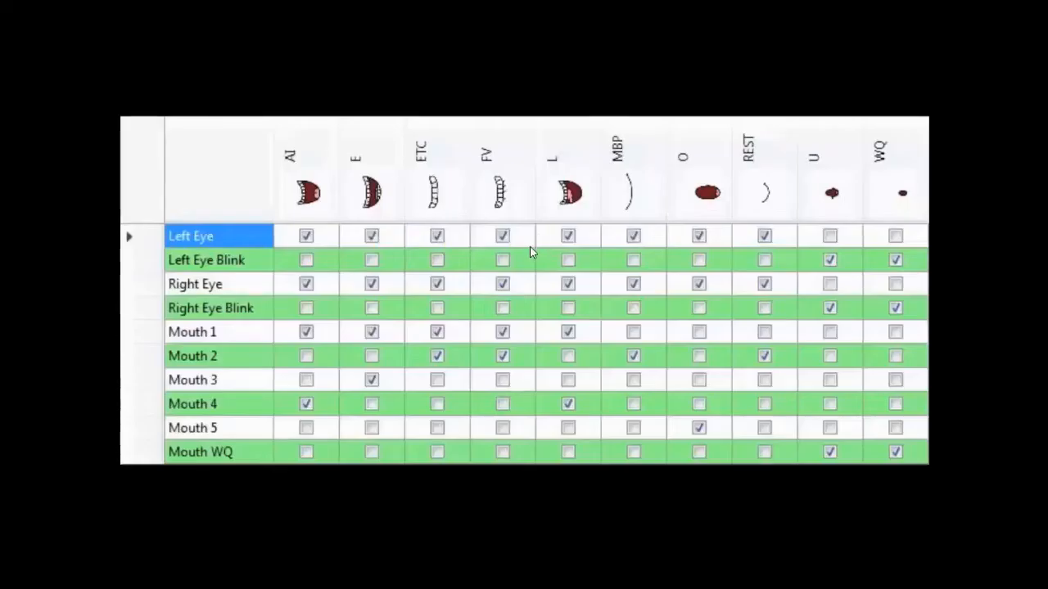
key("alt+Tab")
key("alt+Tab")
key("alt+Tab")
key("alt+Tab")
key("alt+Tab")
key("alt+Tab")
key("alt+Tab")
key("alt+Tab")
key("alt+Tab")
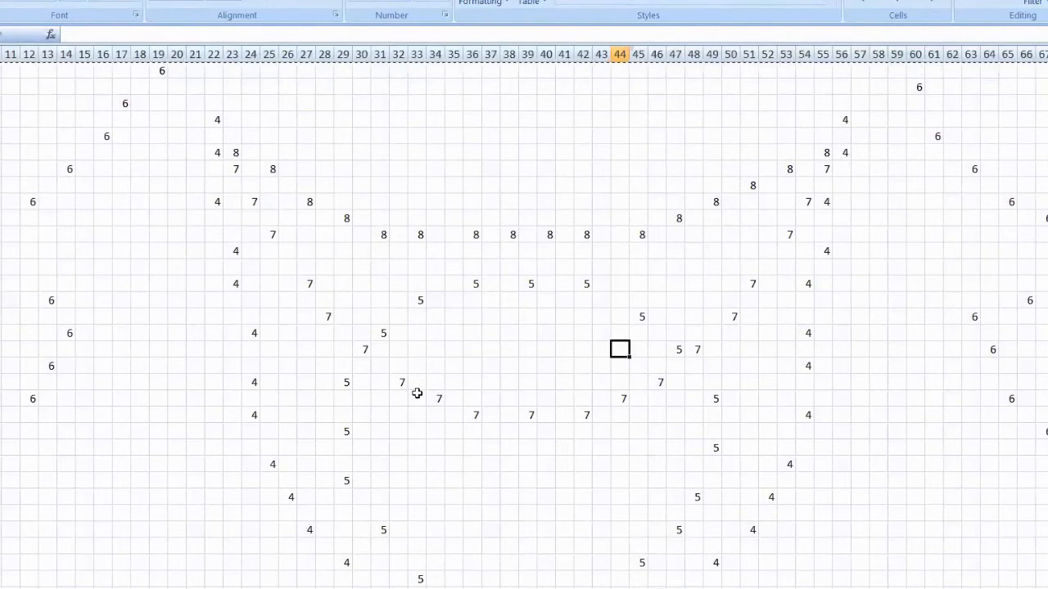
key("alt+Tab")
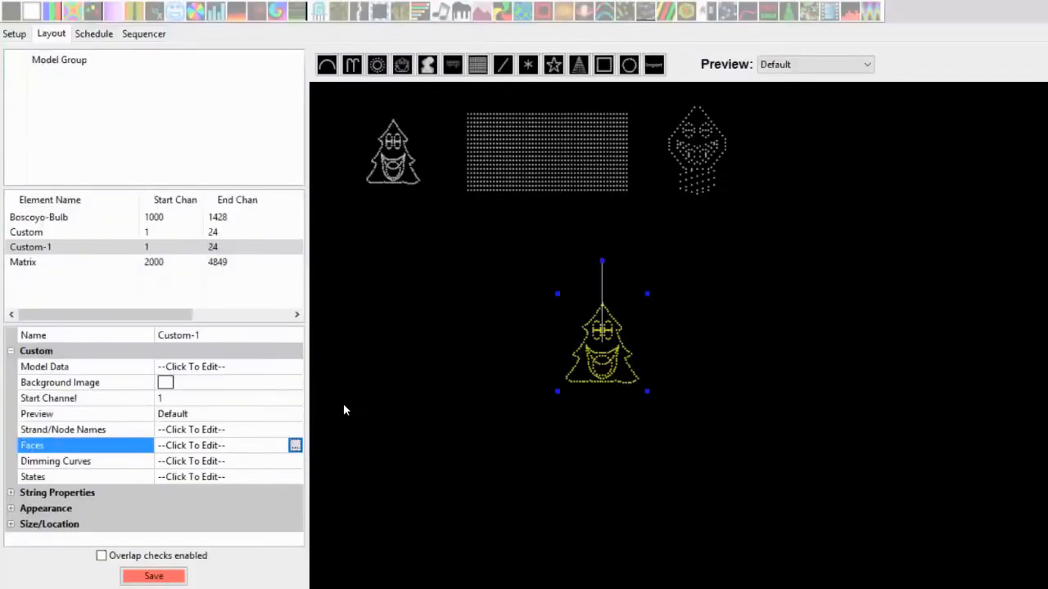
Reopen the face definition, change Mouth - E to Nodes 4 and 7, and confirm
left_click(295, 446)
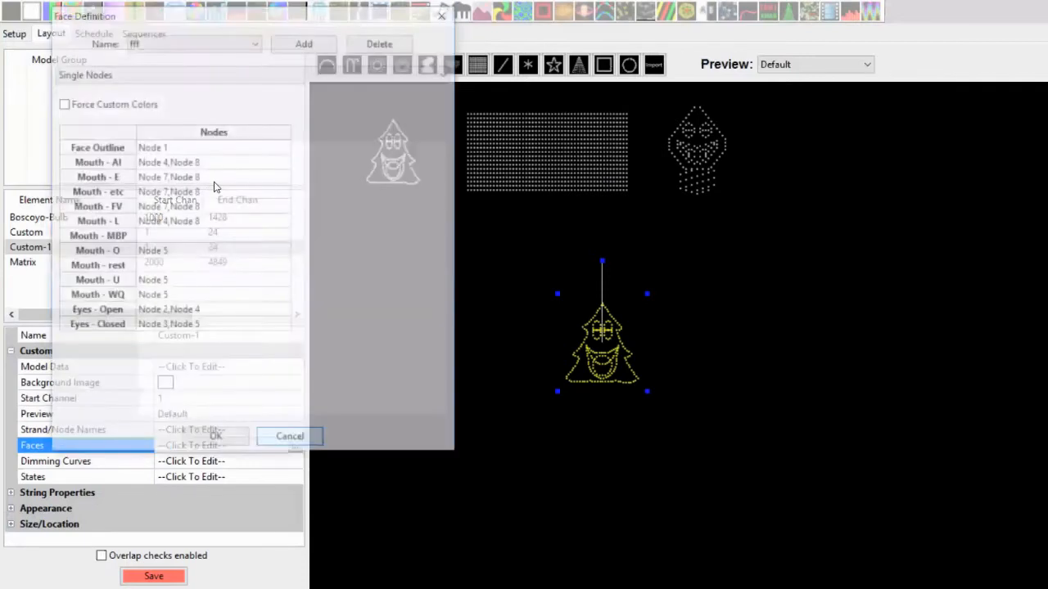
left_click(212, 180)
left_click(187, 202)
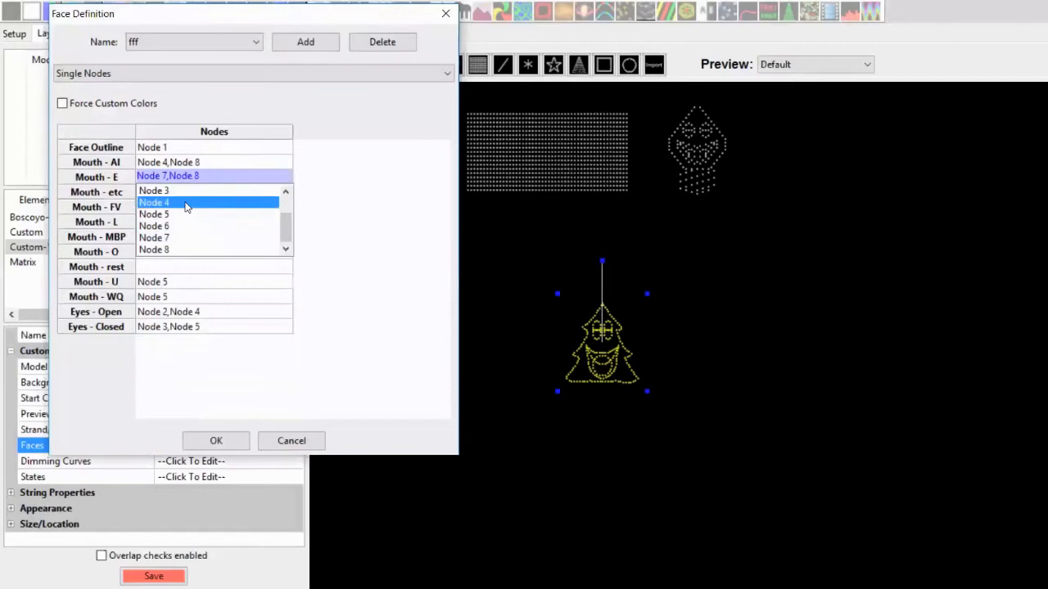
left_click(178, 238, "ctrl")
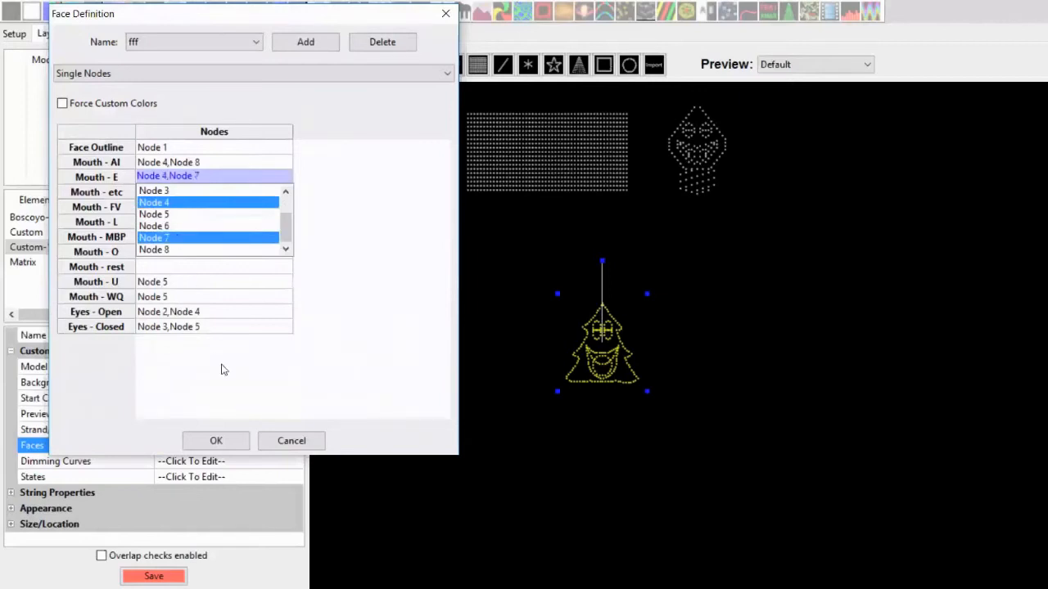
left_click(205, 440)
left_click(230, 434)
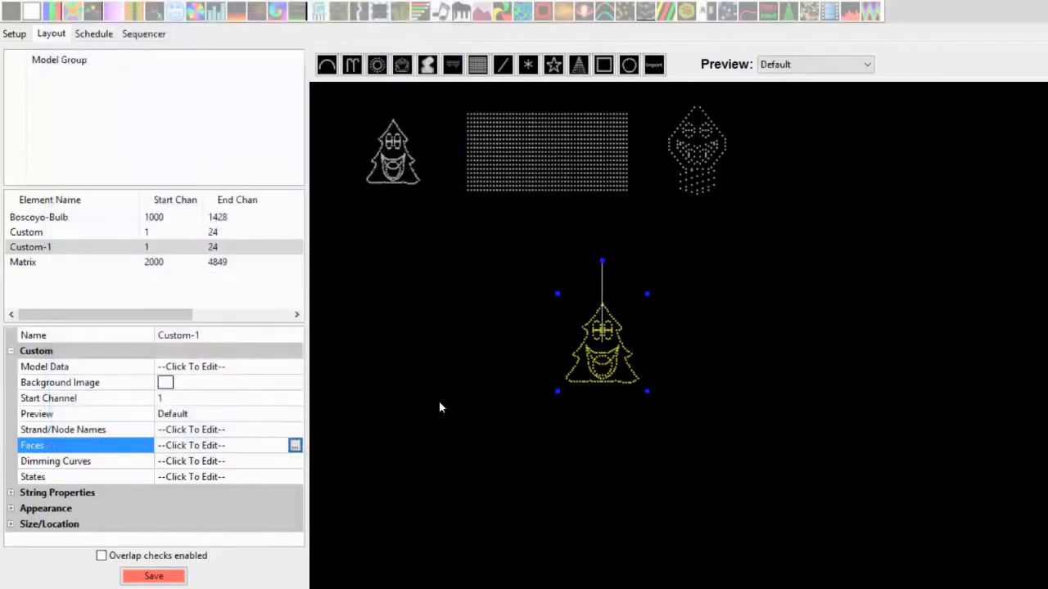
Reselect the tree model, reopen its face definition, and assign Node 8 to Mouth - MBP
left_click(377, 379)
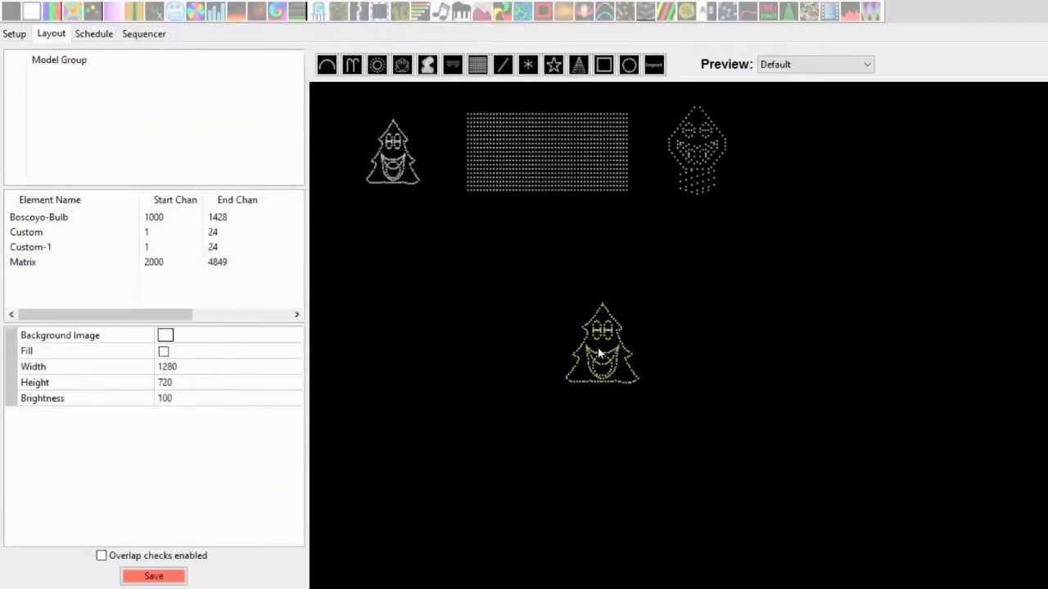
left_click(599, 351)
left_click(293, 450)
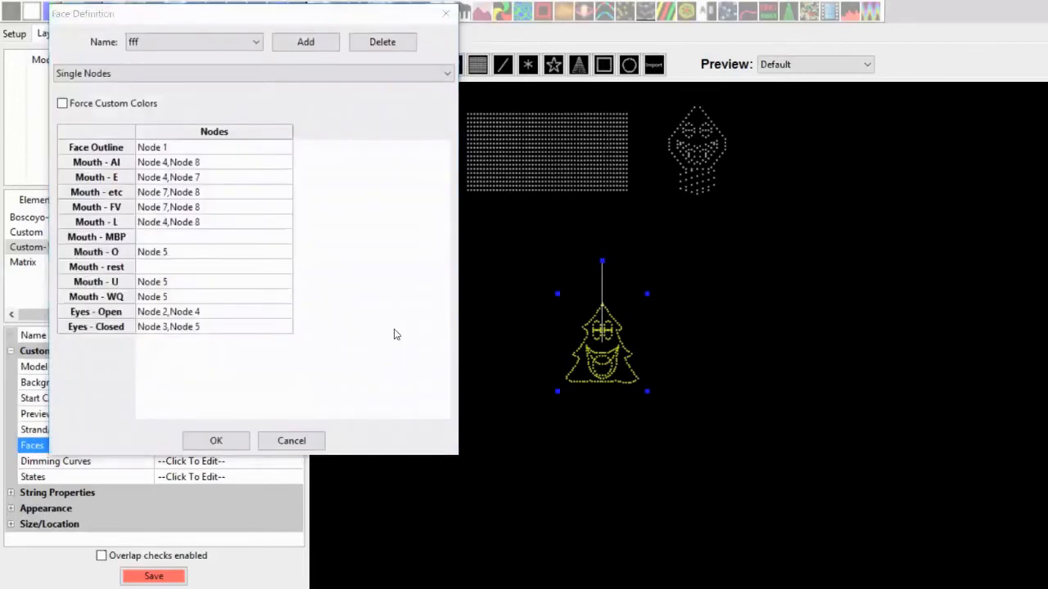
key("alt+Tab")
key("alt+Tab")
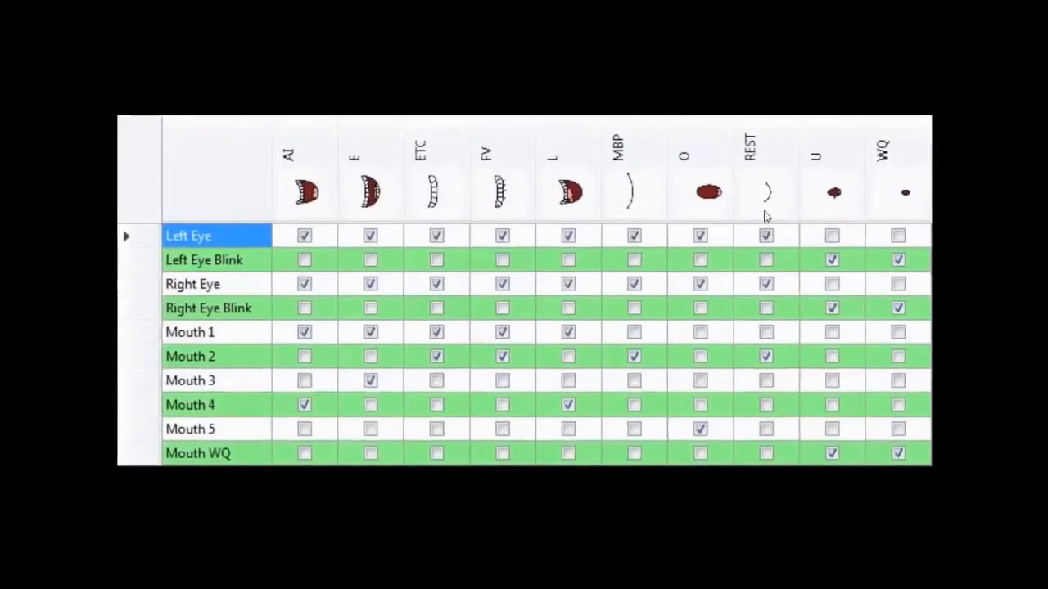
key("alt+Tab")
left_click(232, 241)
left_click(232, 241)
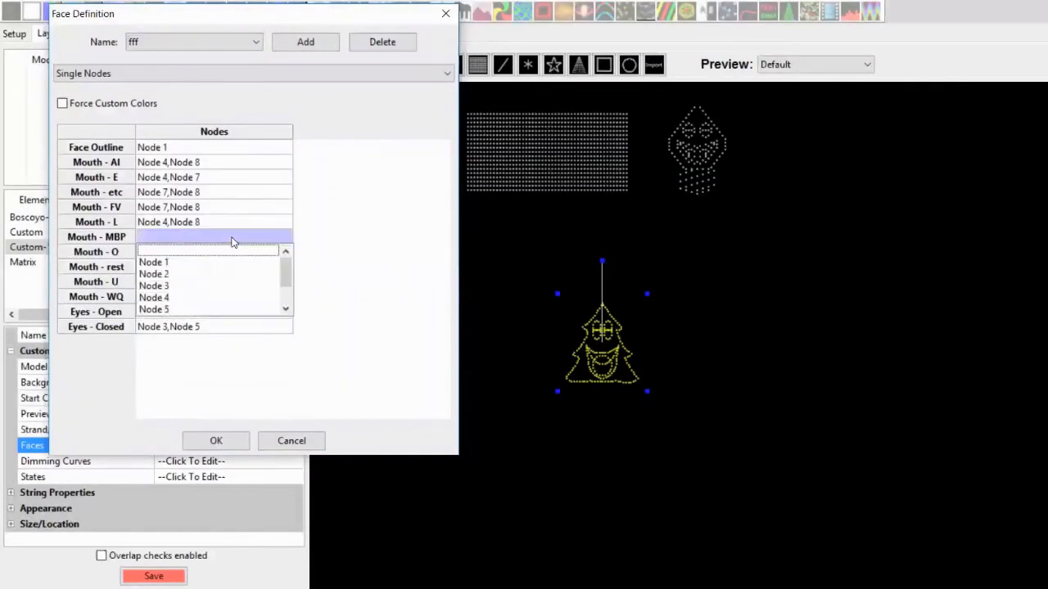
scroll(288, 295, "down", 1)
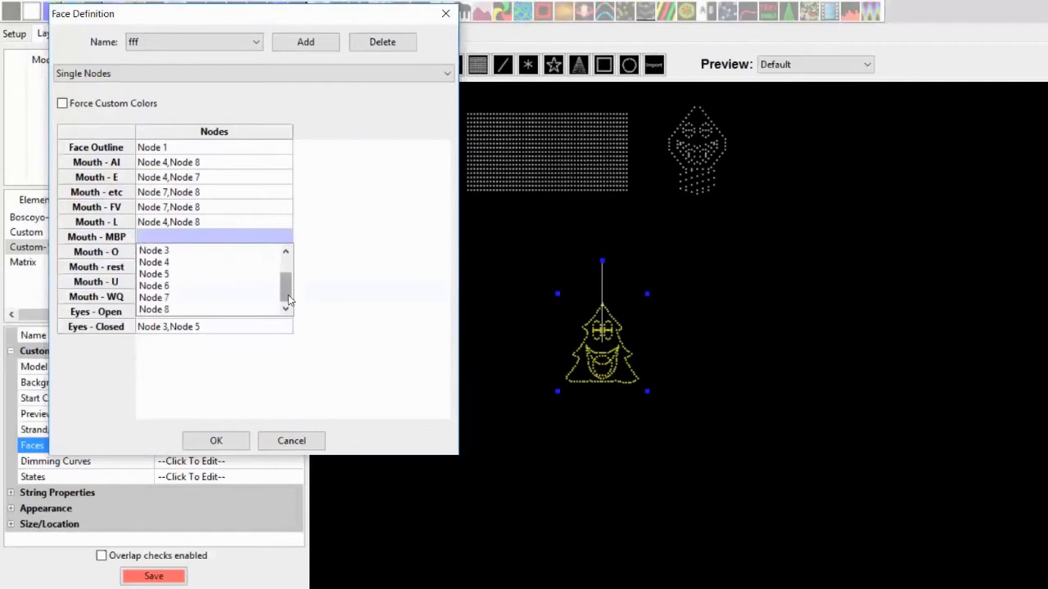
left_click(187, 311)
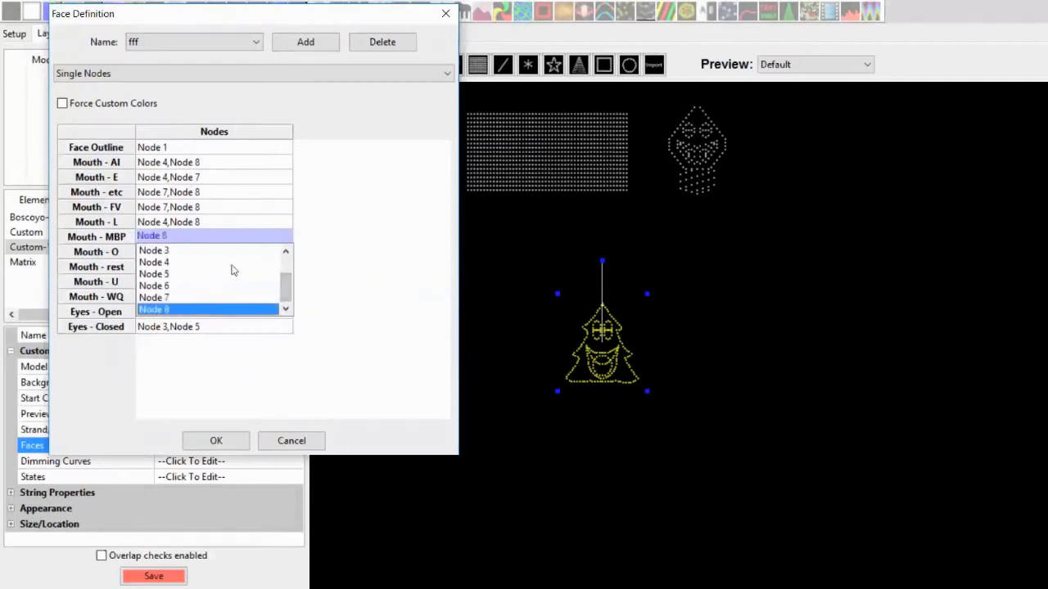
left_click(358, 245)
Assign Node 7 to Mouth - rest
left_click(204, 270)
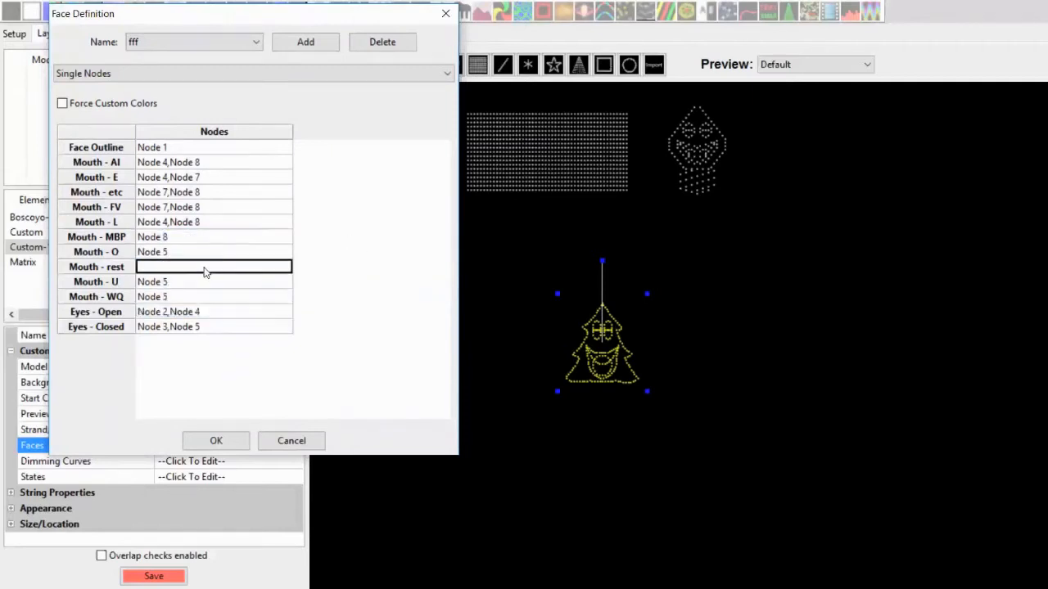
left_click(204, 270)
left_click(185, 326)
left_click(375, 281)
Enable Force Custom Colors and set the Face Outline color to green
left_click(71, 105)
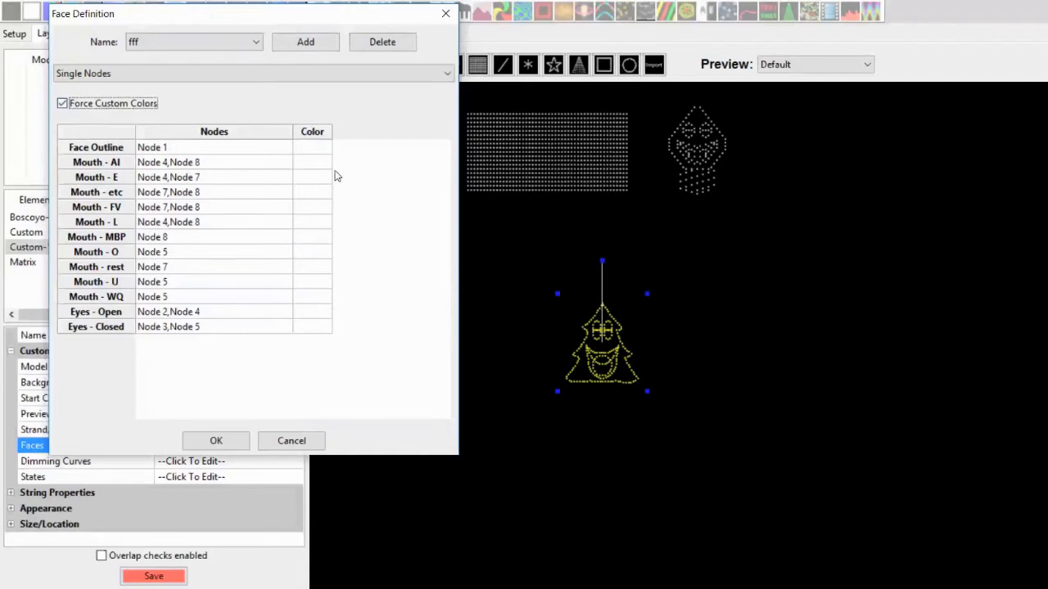
left_click(314, 153)
left_click(109, 105)
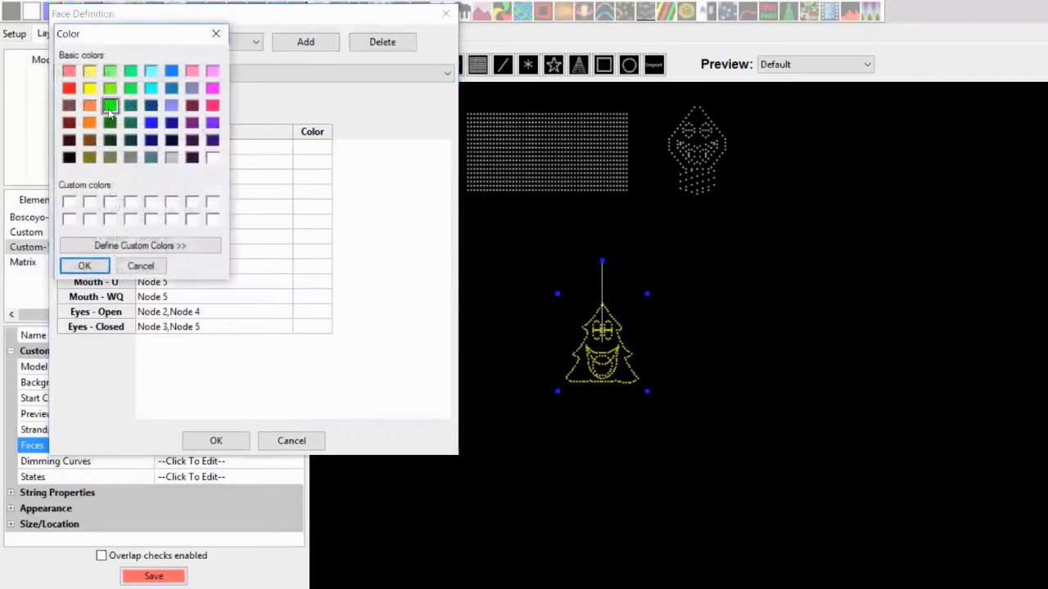
left_click(87, 266)
Set the Eyes - Open color to blue
left_click(314, 314)
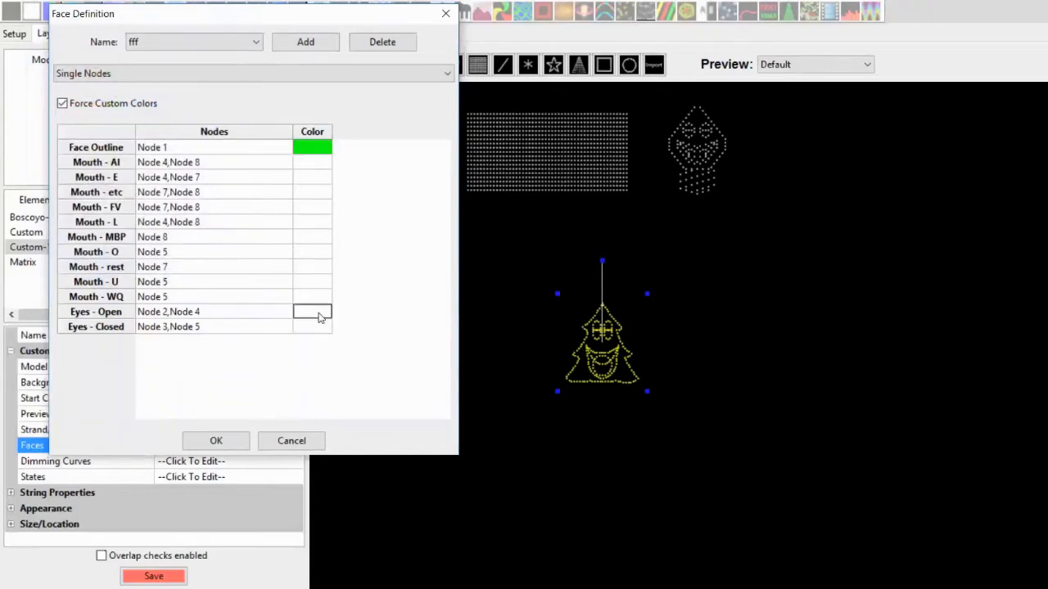
left_click(319, 317)
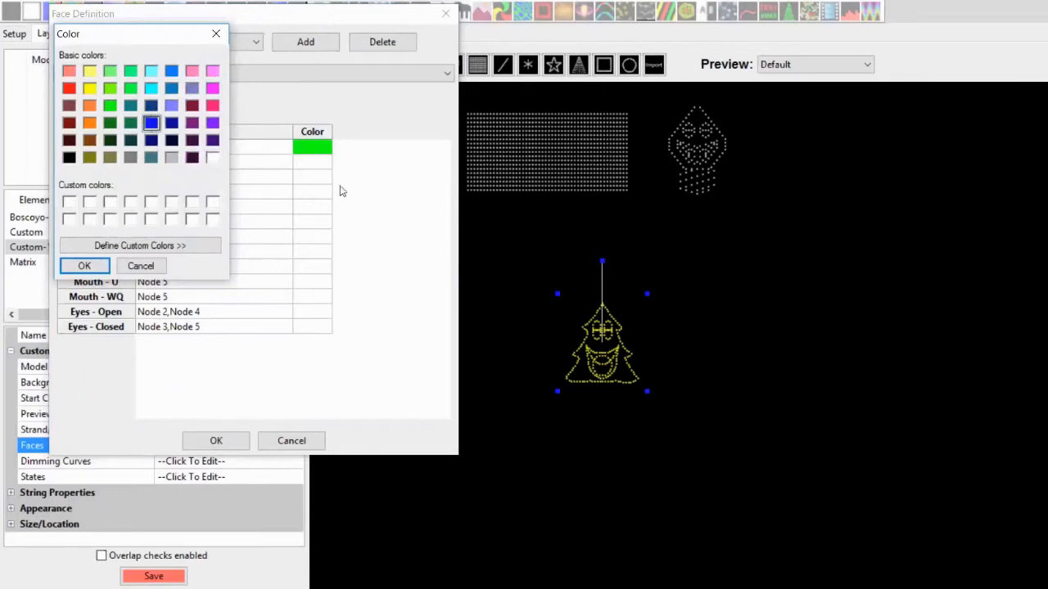
left_click(85, 265)
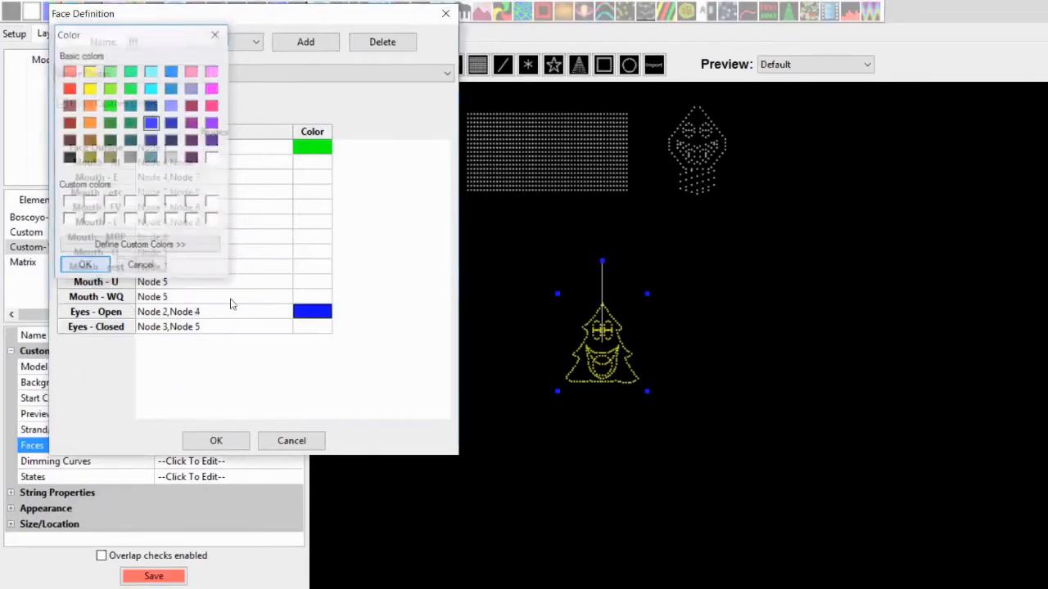
Set the Eyes - Closed color to magenta and confirm the face definition
left_click(321, 330)
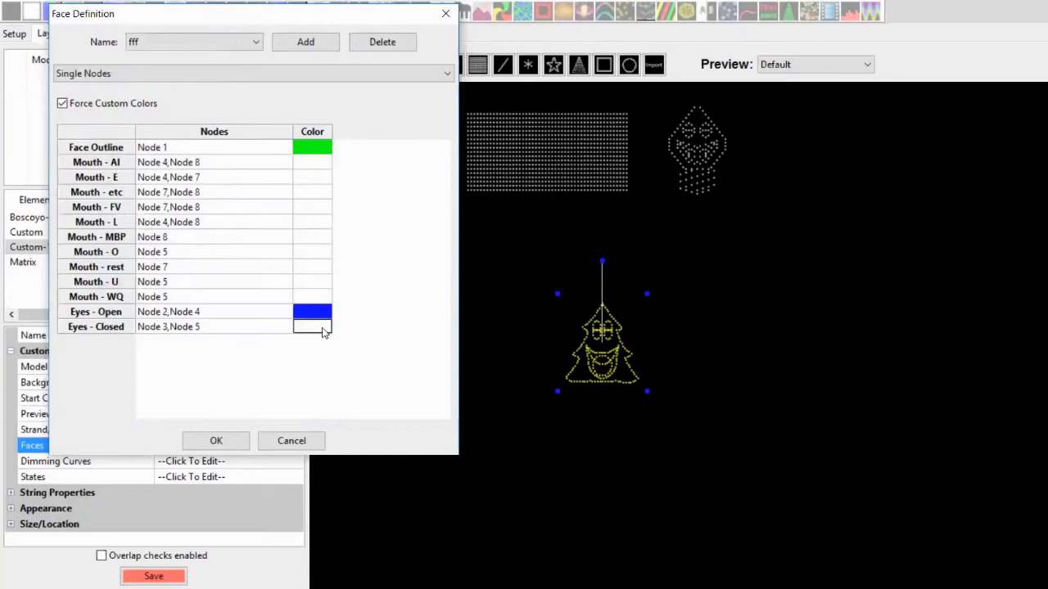
left_click(323, 330)
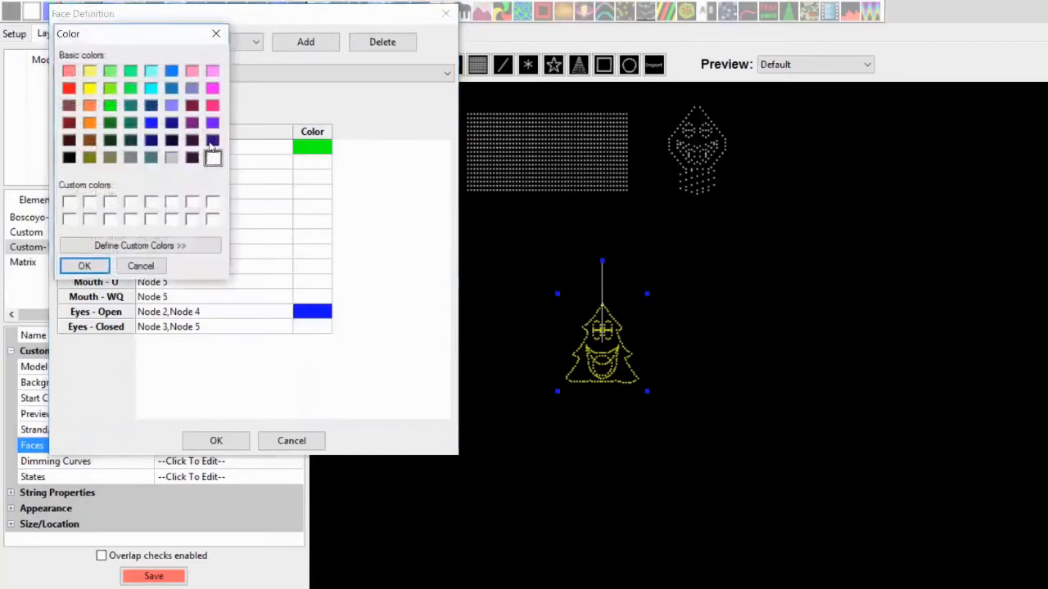
left_click(212, 88)
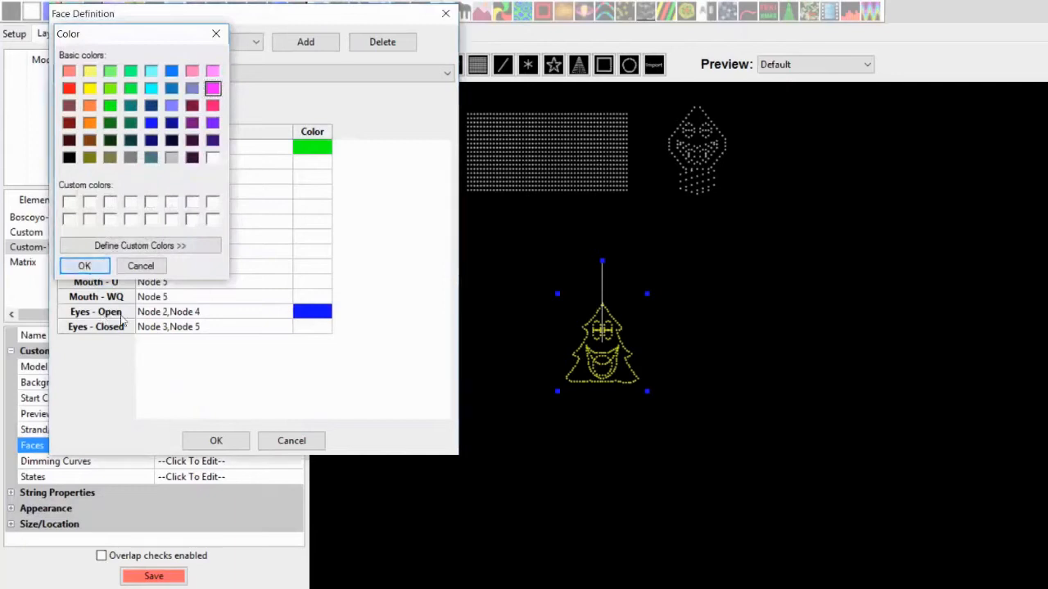
left_click(84, 266)
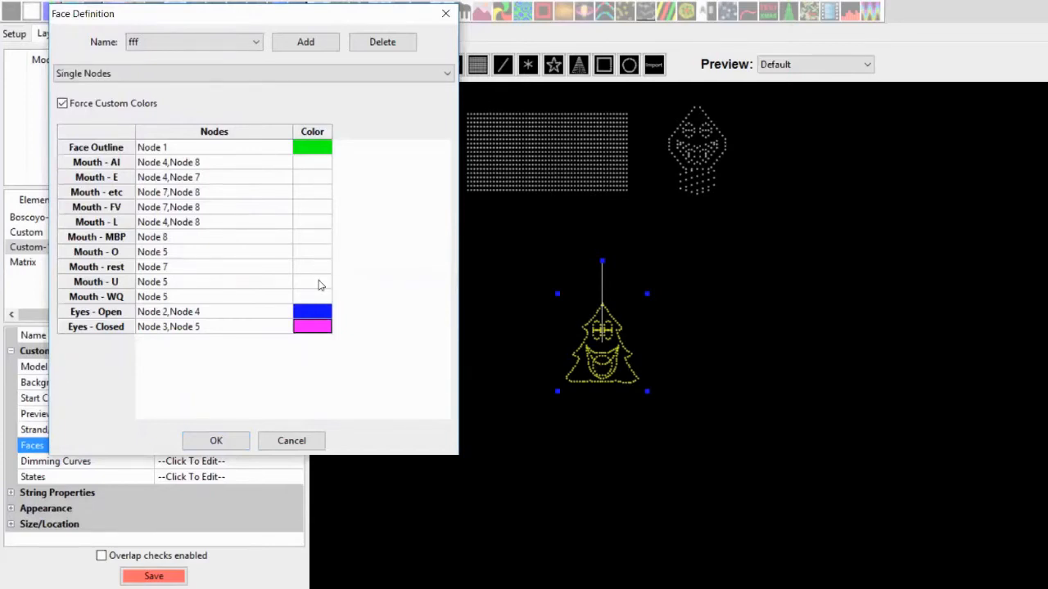
left_click(229, 440)
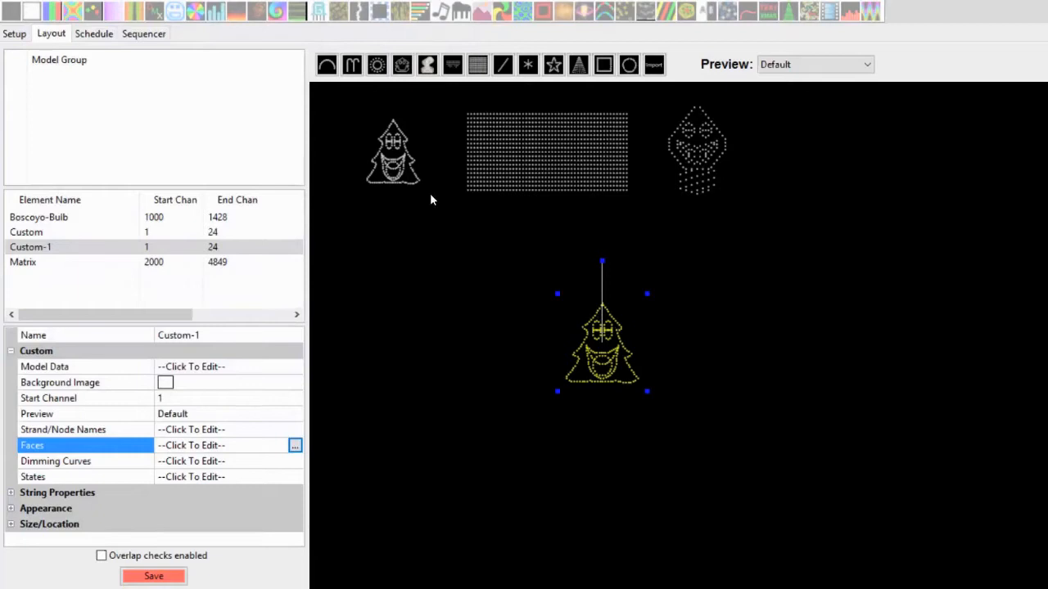
Select the Boscoyo-Bulb model and review the bulb's node layout diagram and the phoneme face chart
left_click(696, 156)
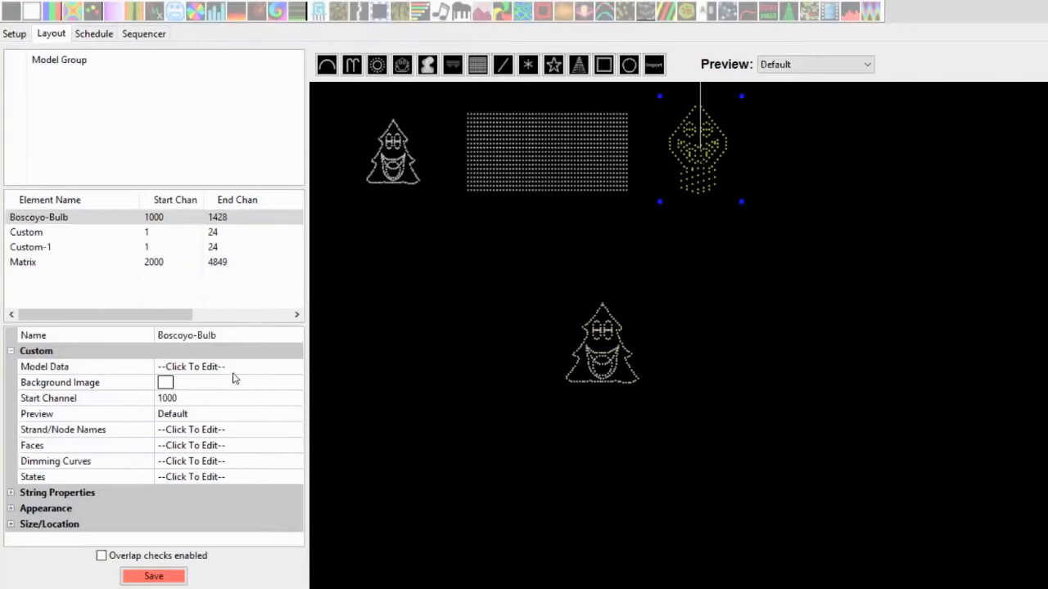
left_click(281, 453)
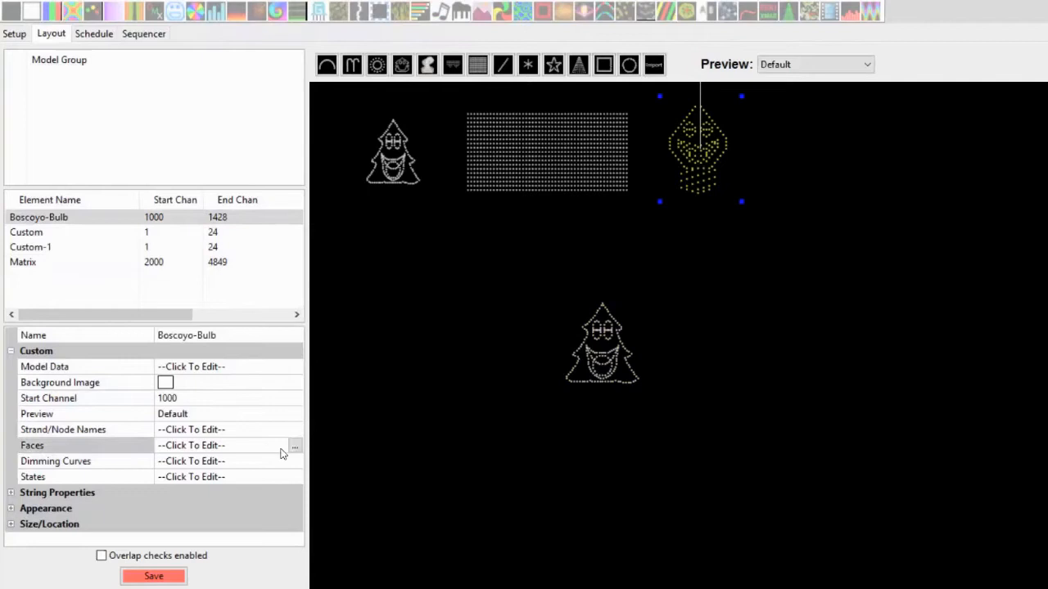
left_click(293, 450)
key("alt+Tab")
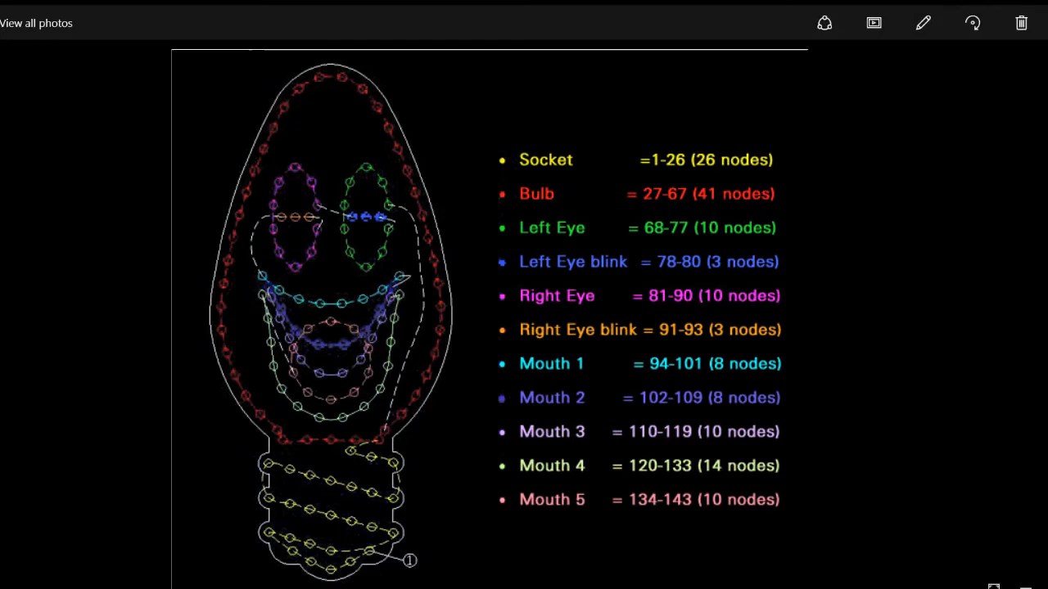
left_click_drag(511, 321, 537, 305)
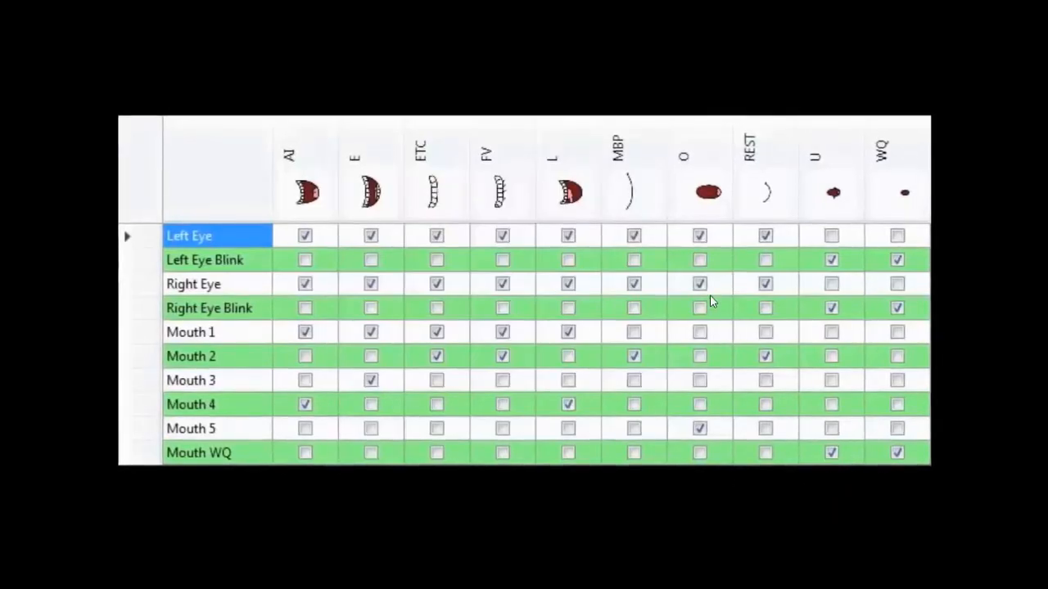
key("alt+Tab")
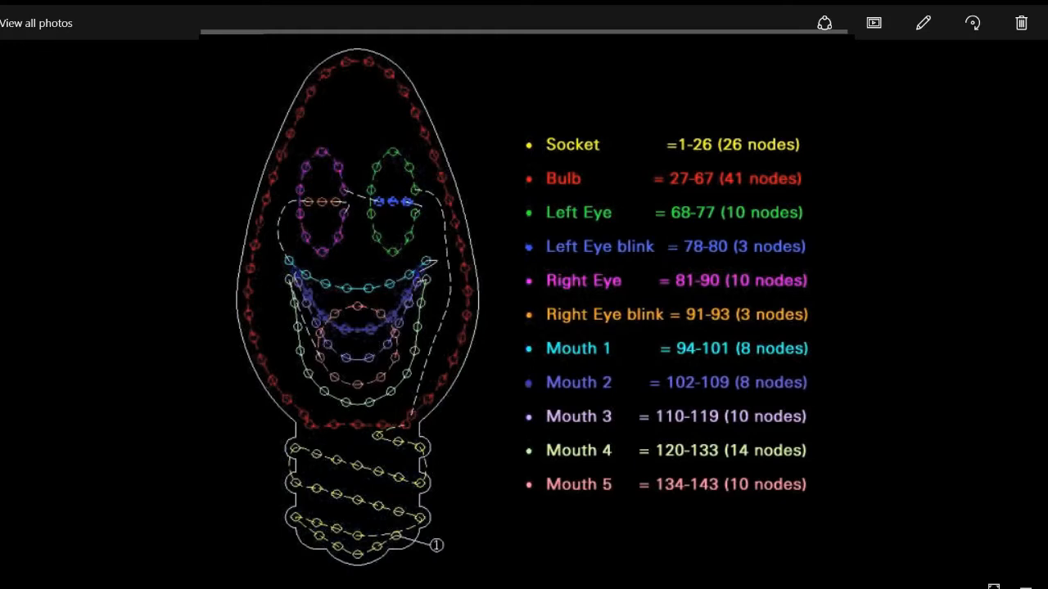
key("Right")
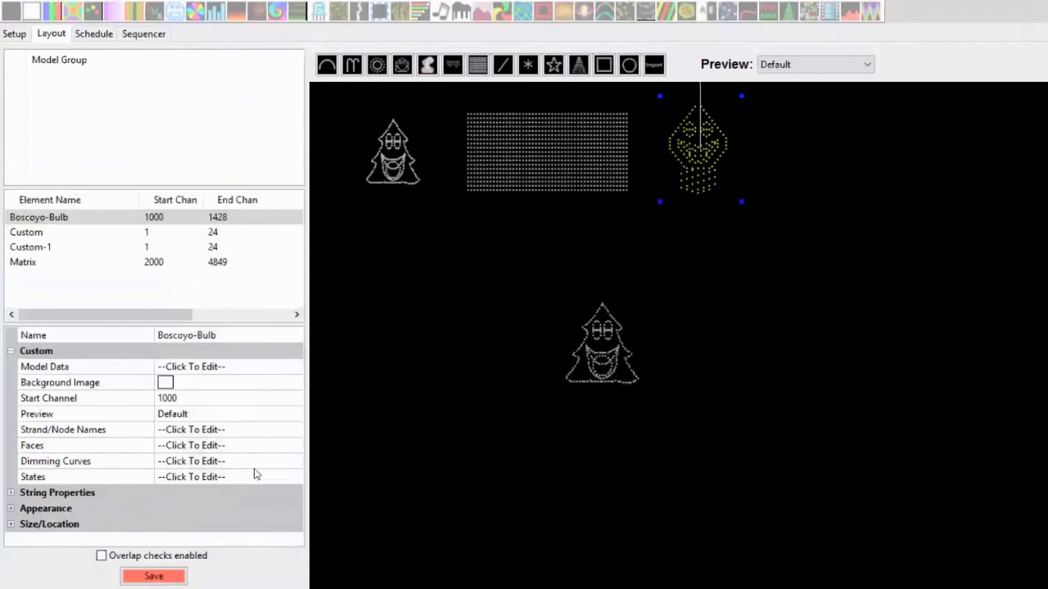
Open the Boscoyo-Bulb's face definitions, delete the Matrix face definition, and close the dialog
left_click(277, 451)
left_click(294, 446)
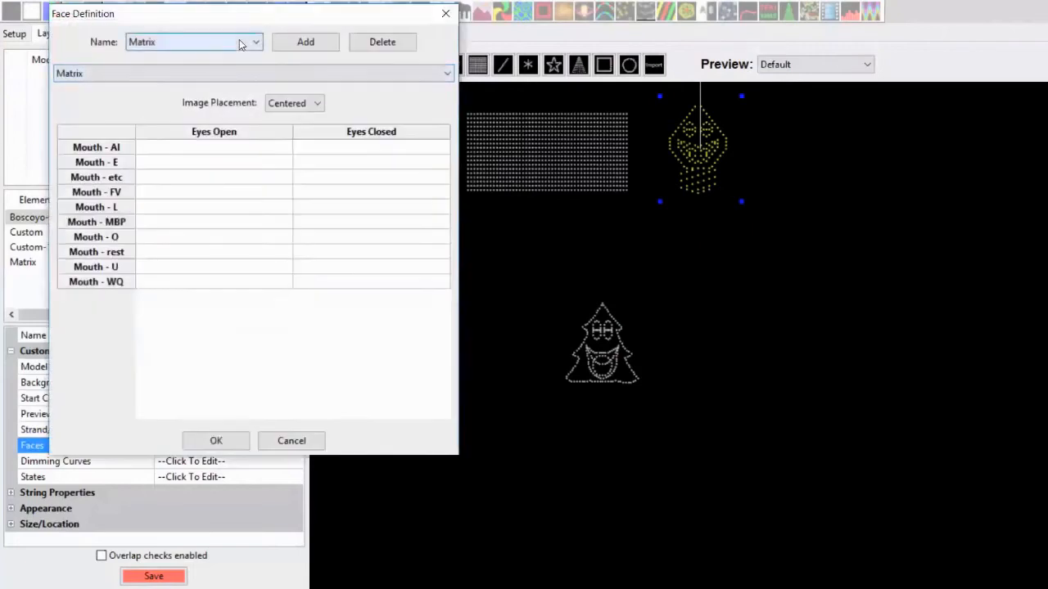
left_click(375, 41)
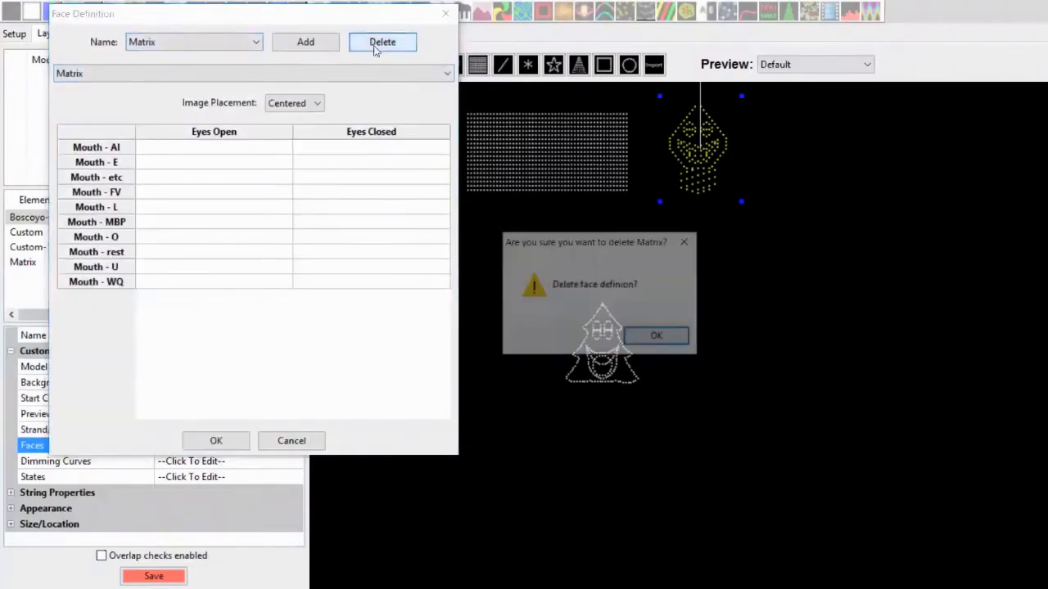
left_click(652, 342)
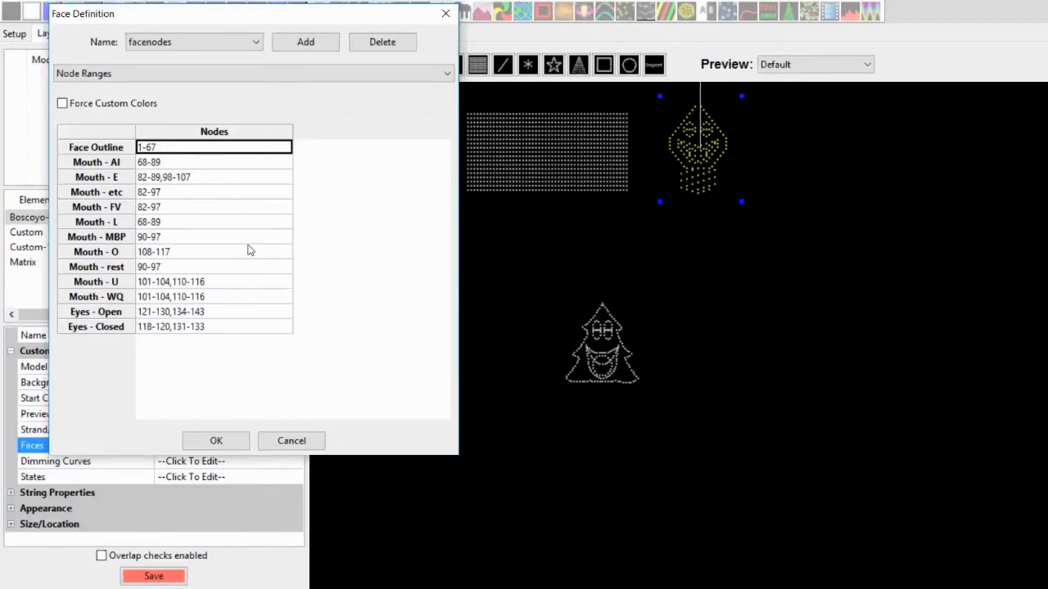
left_click(216, 441)
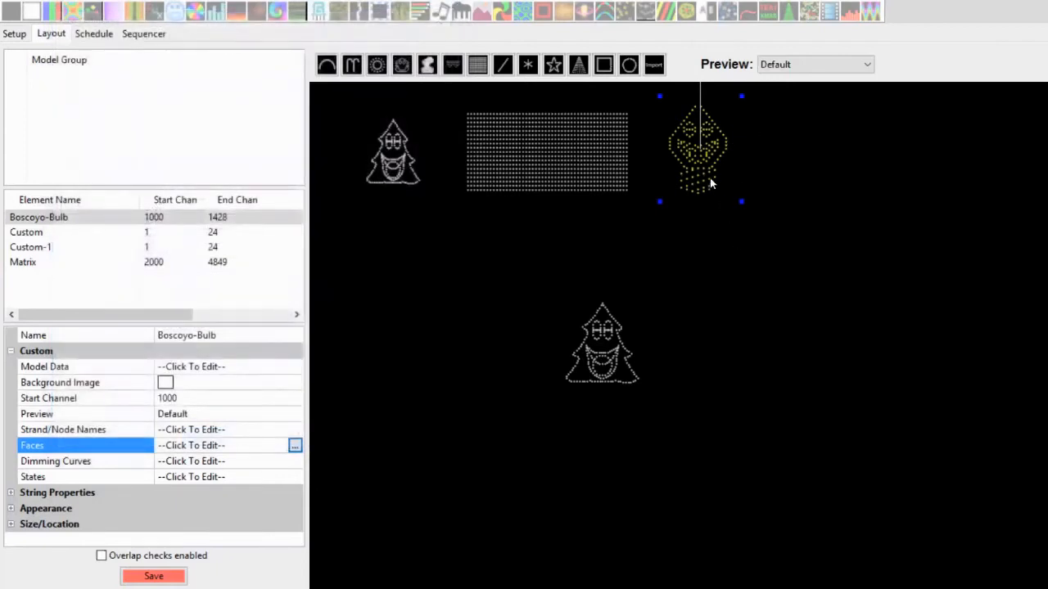
Browse the models in the Unassigned preview, then switch the preview to All Models
left_click(798, 65)
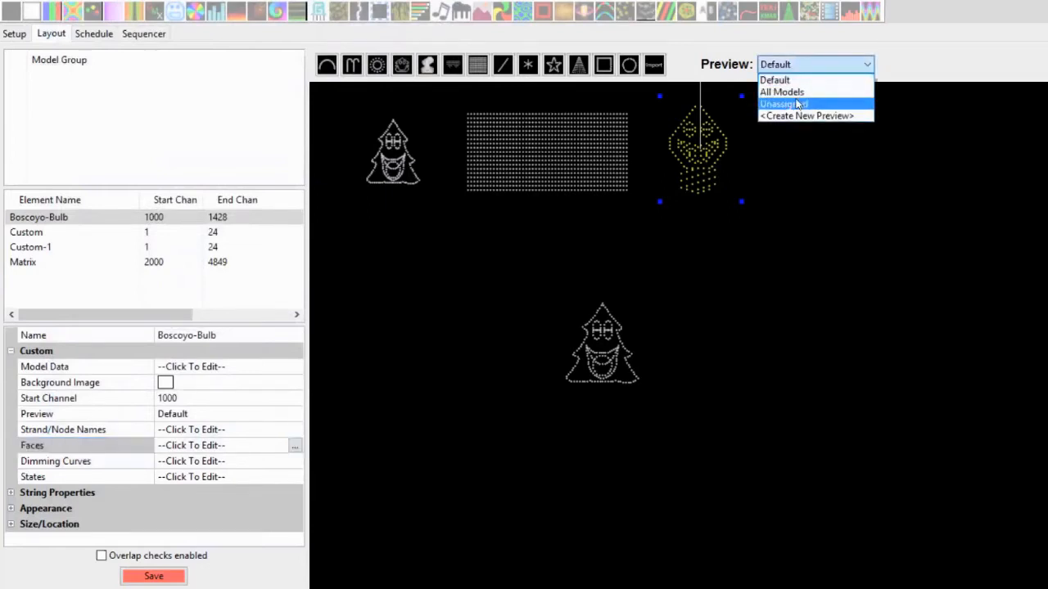
left_click(798, 103)
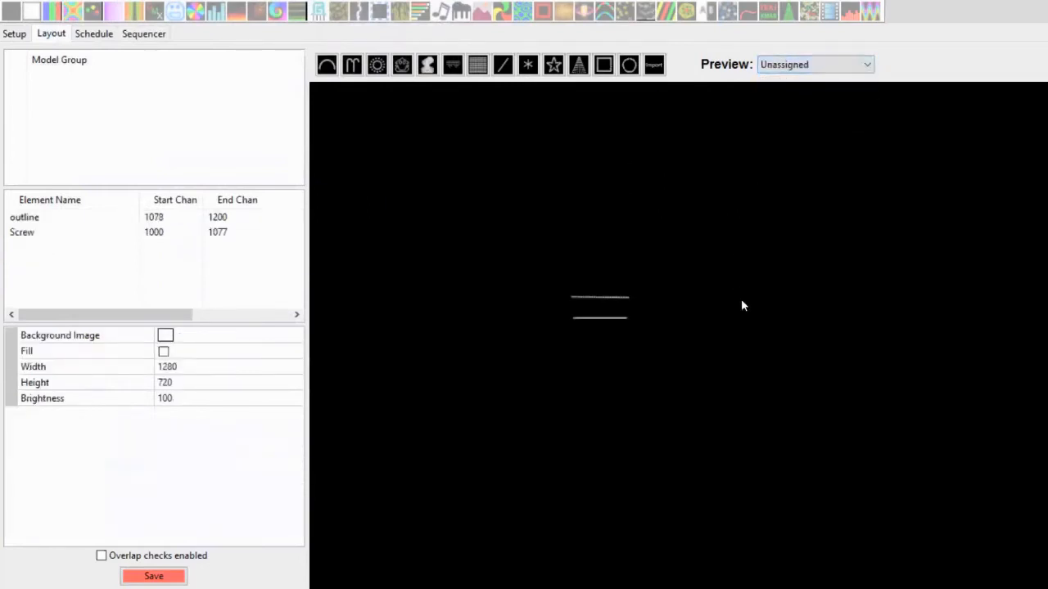
left_click(620, 299)
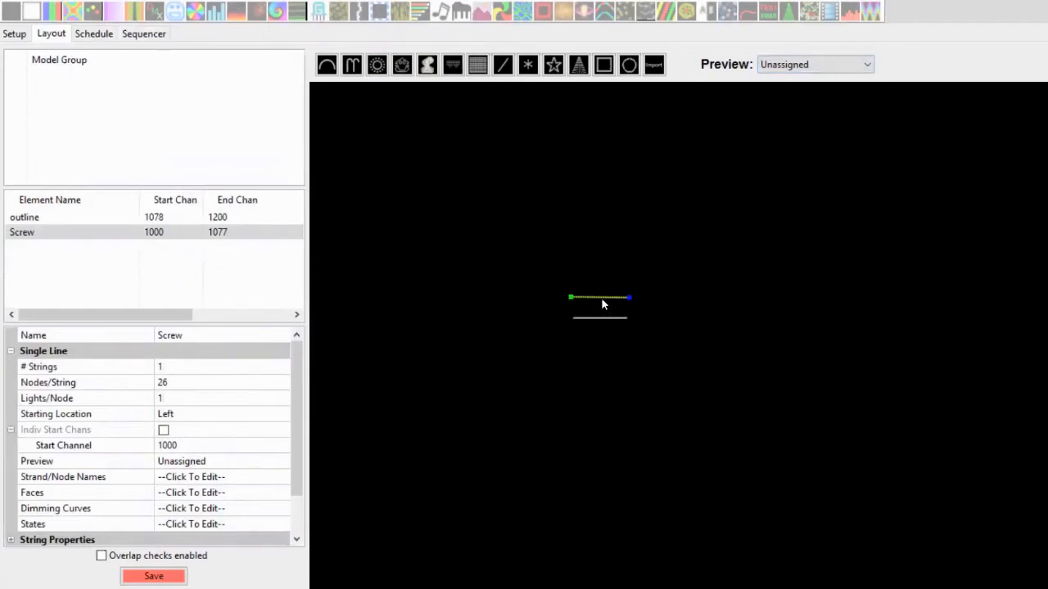
left_click(779, 66)
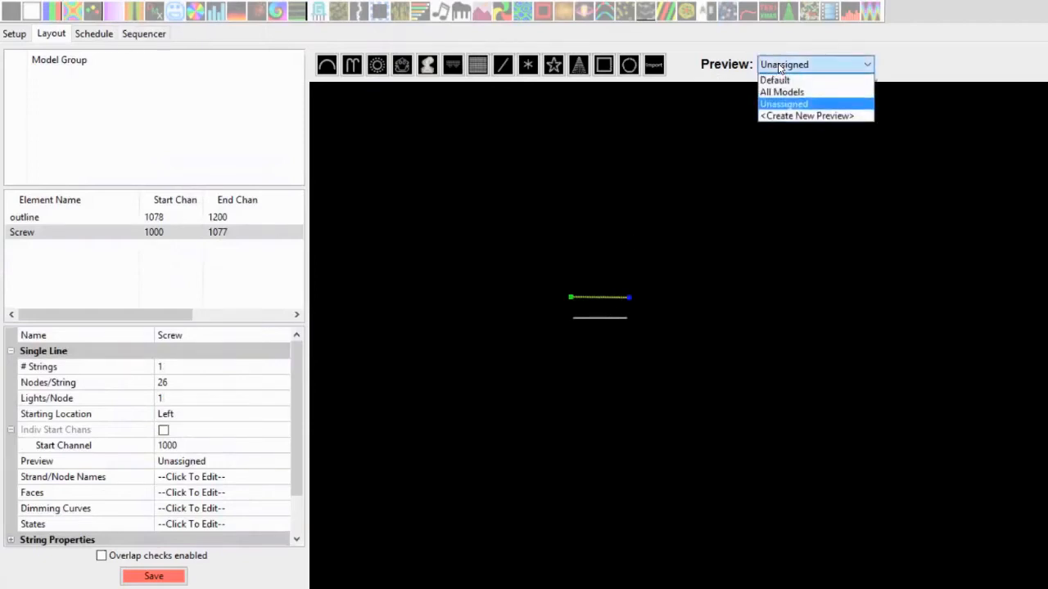
left_click(782, 91)
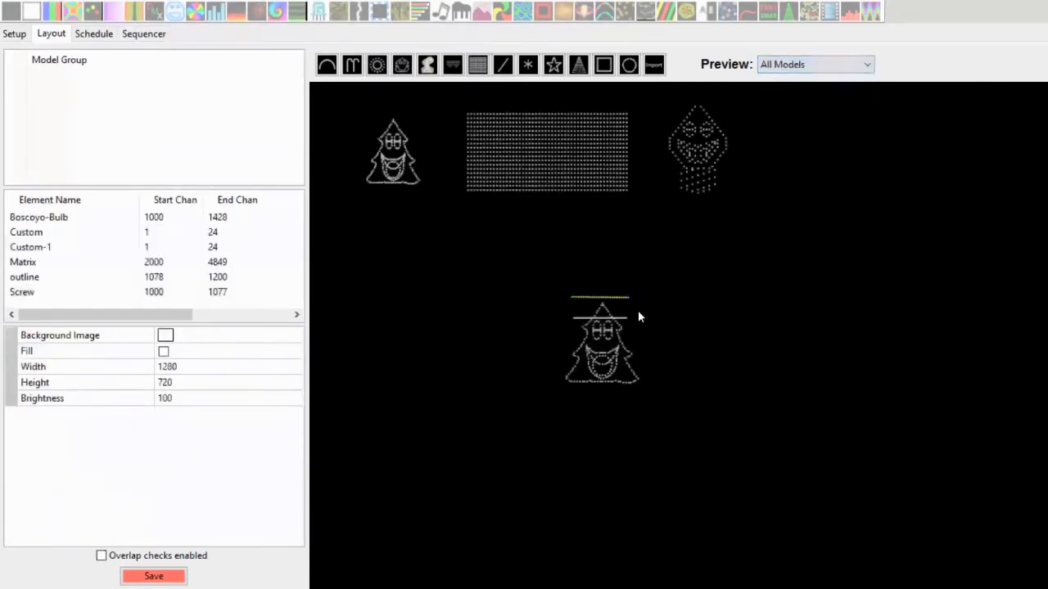
Rearrange the layout by moving the Screw line upward and the tree model down to the lower left
left_click(615, 298)
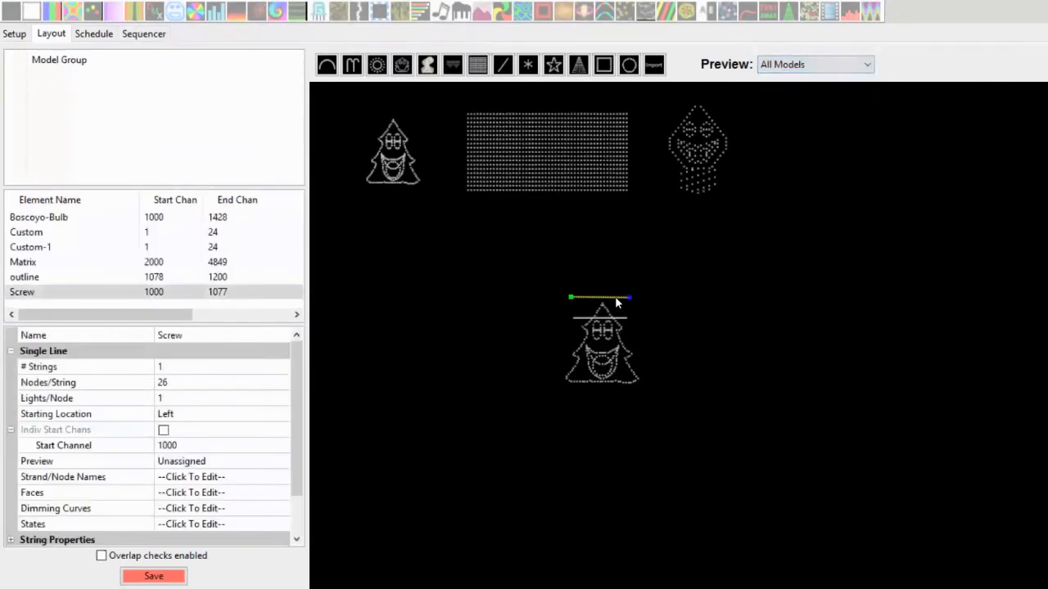
left_click_drag(615, 296, 612, 258)
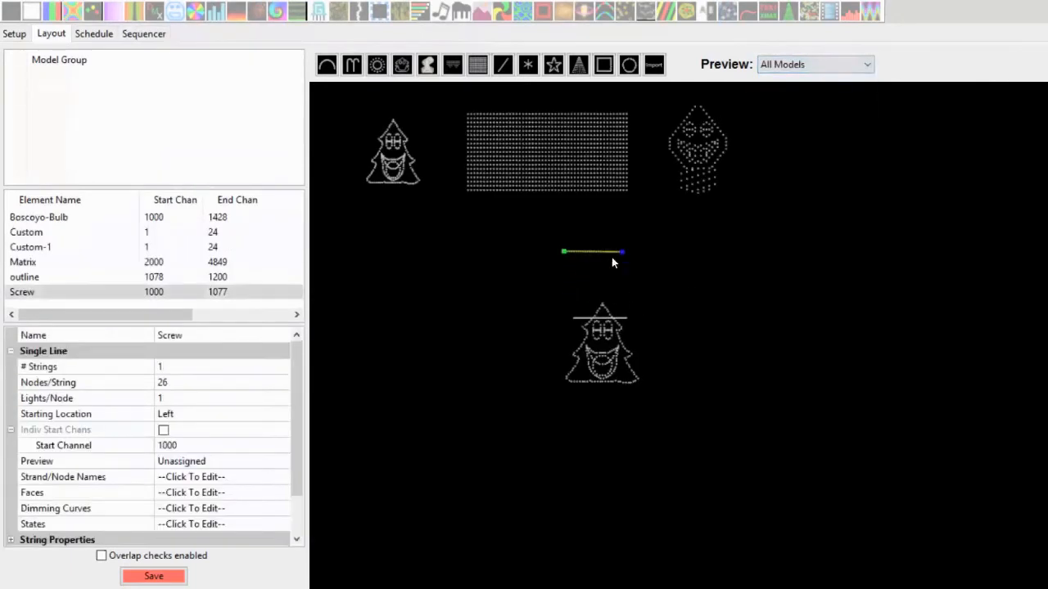
left_click(586, 309)
left_click_drag(586, 310, 441, 357)
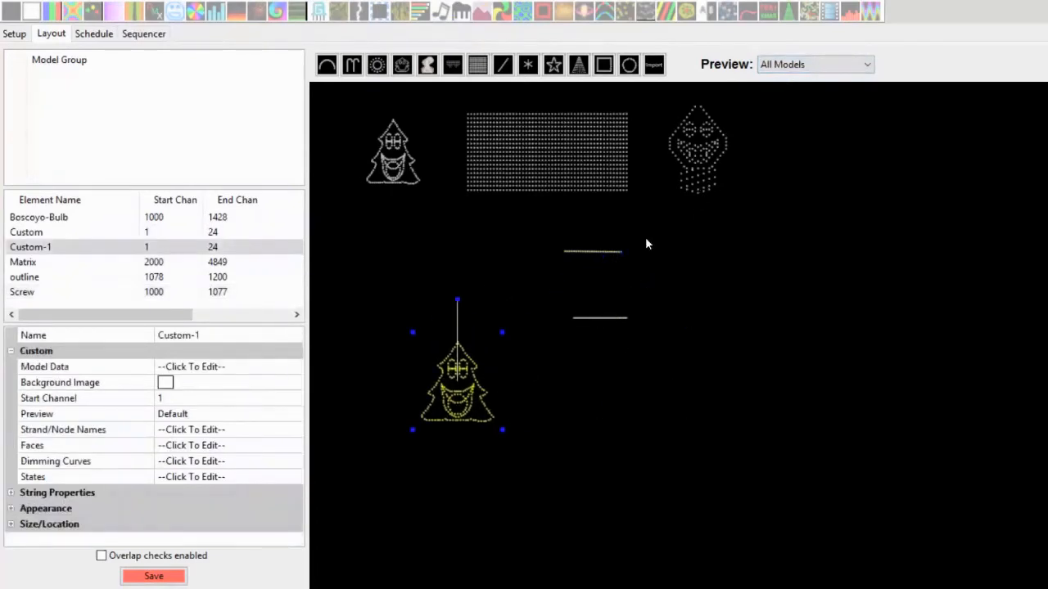
left_click(600, 318)
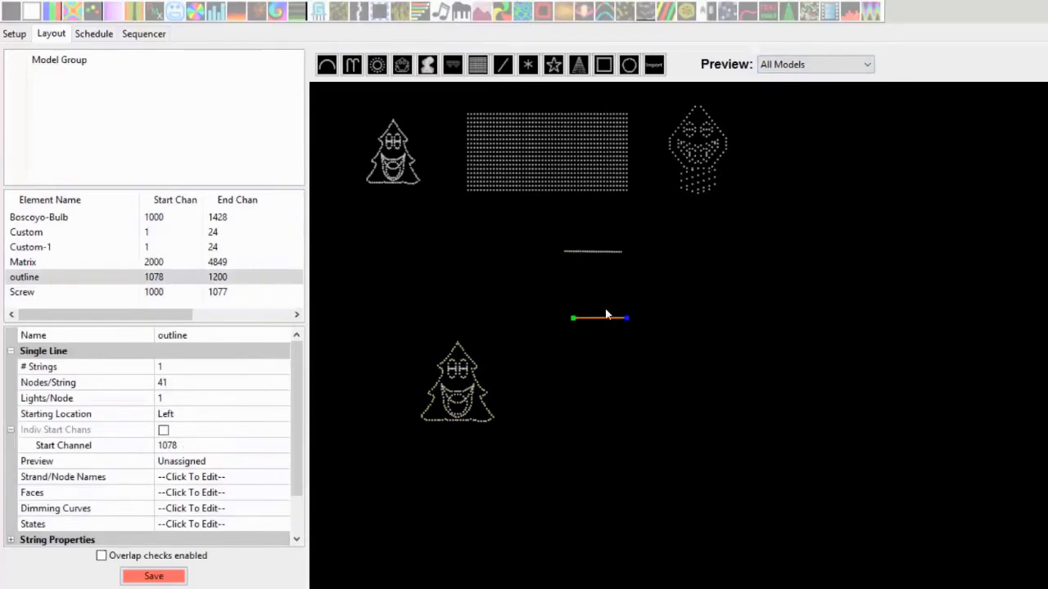
left_click(155, 276)
left_click(766, 232)
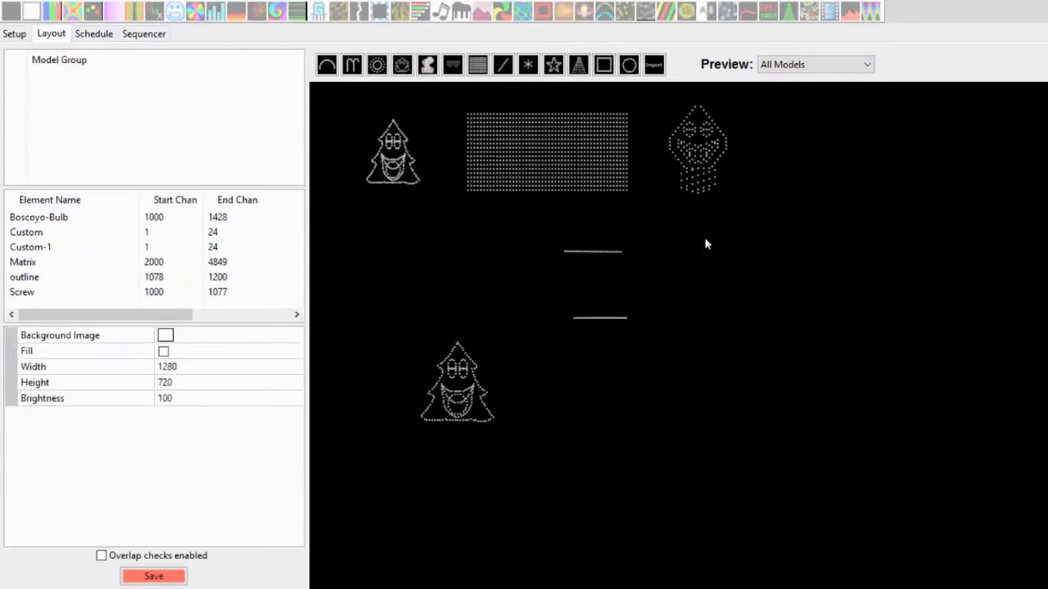
Select the Matrix model and open its face definition
left_click(576, 151)
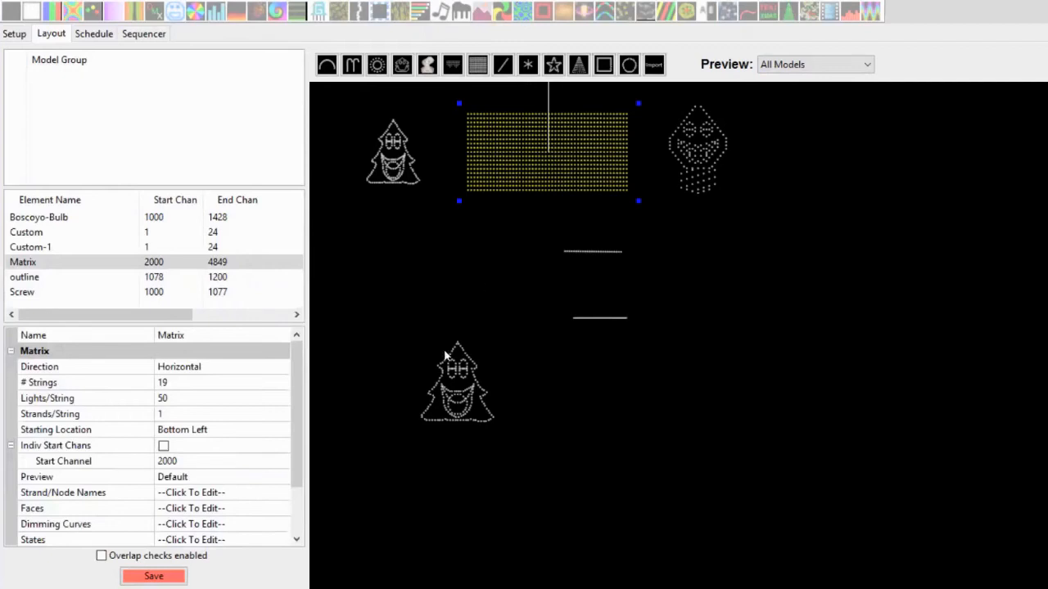
left_click_drag(301, 442, 301, 513)
left_click(278, 448)
left_click(279, 445)
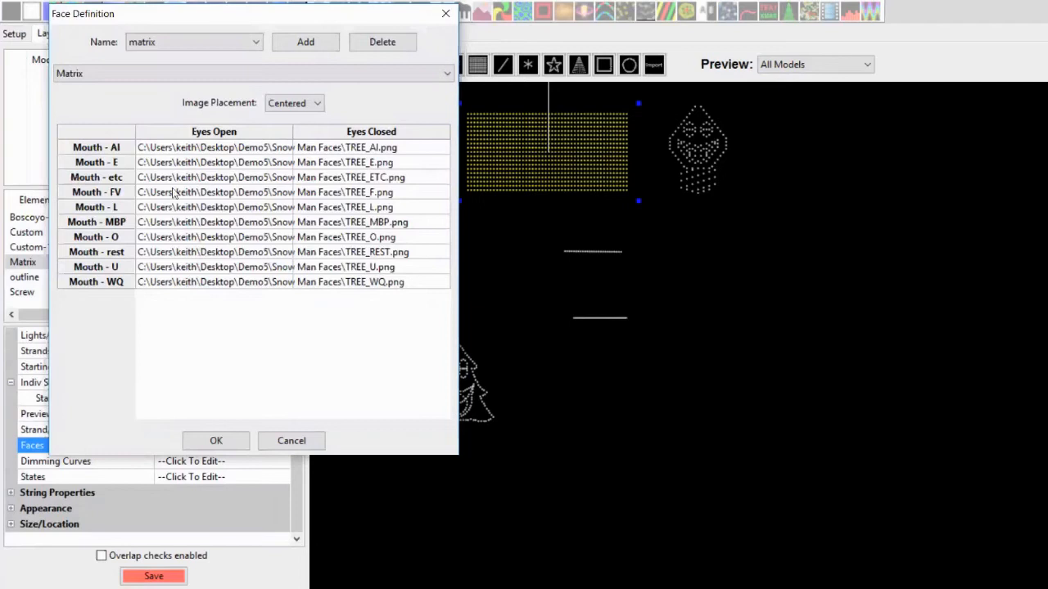
Clear the Mouth - AI Eyes Open image path
double_click(174, 149)
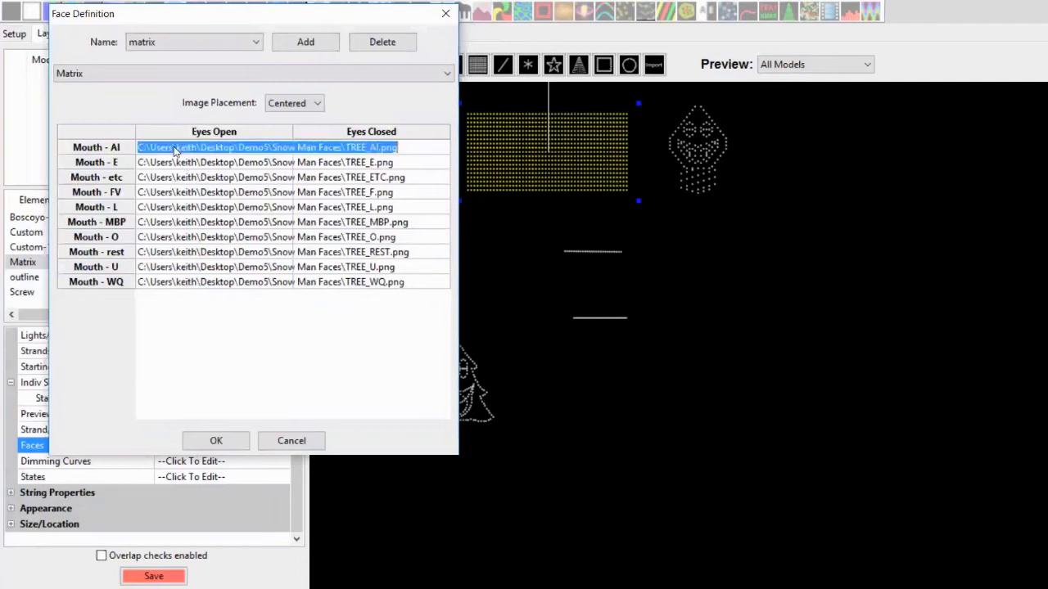
double_click(162, 147)
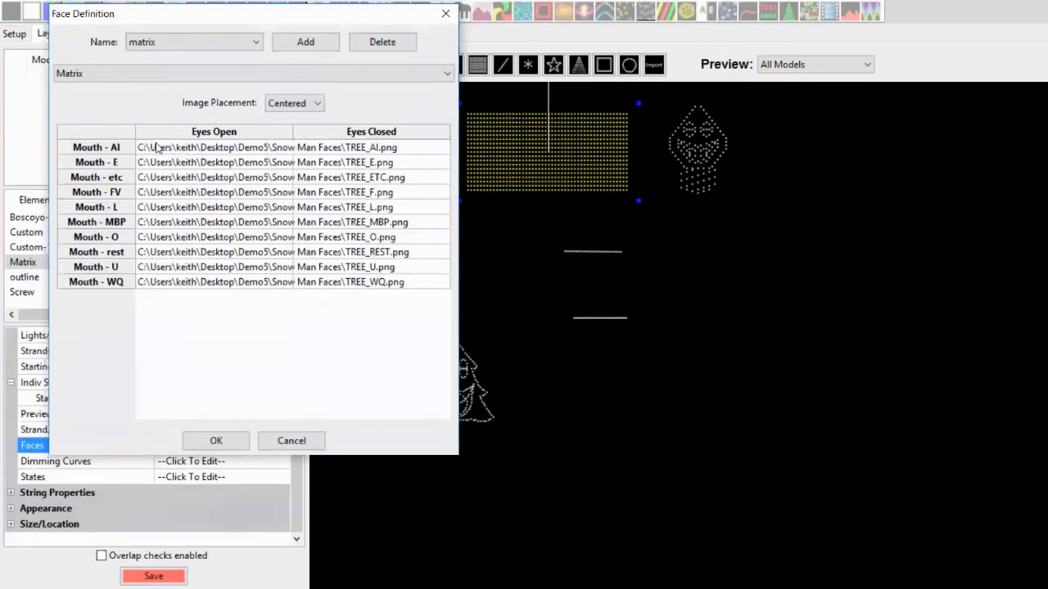
double_click(158, 147)
left_click(158, 147)
double_click(183, 148)
left_click(183, 149)
triple_click(183, 148)
key("Delete")
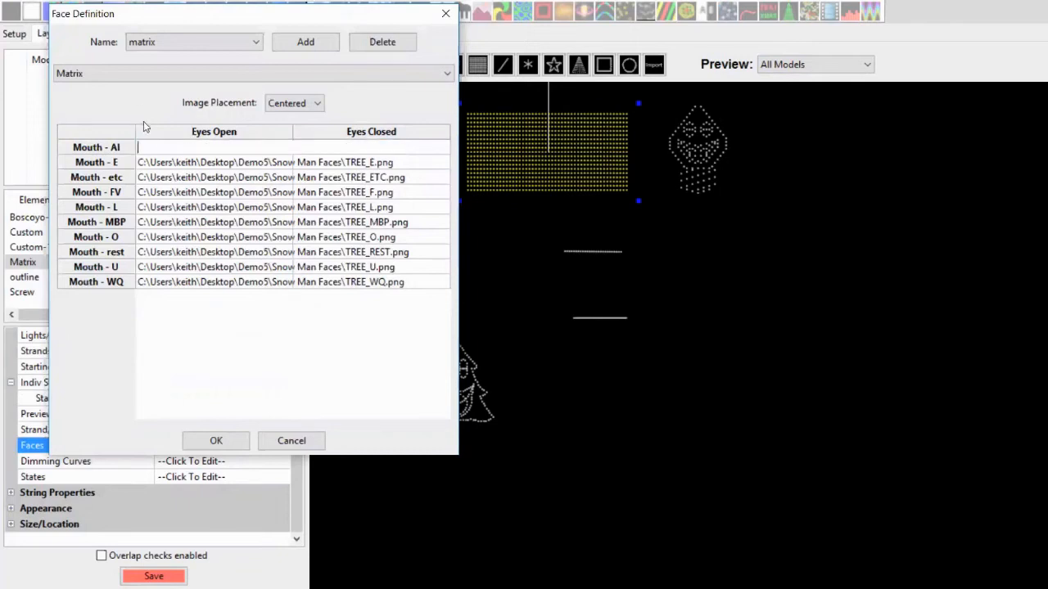
left_click(161, 180)
left_click(158, 149)
left_click(205, 178)
left_click(200, 149)
key("Return")
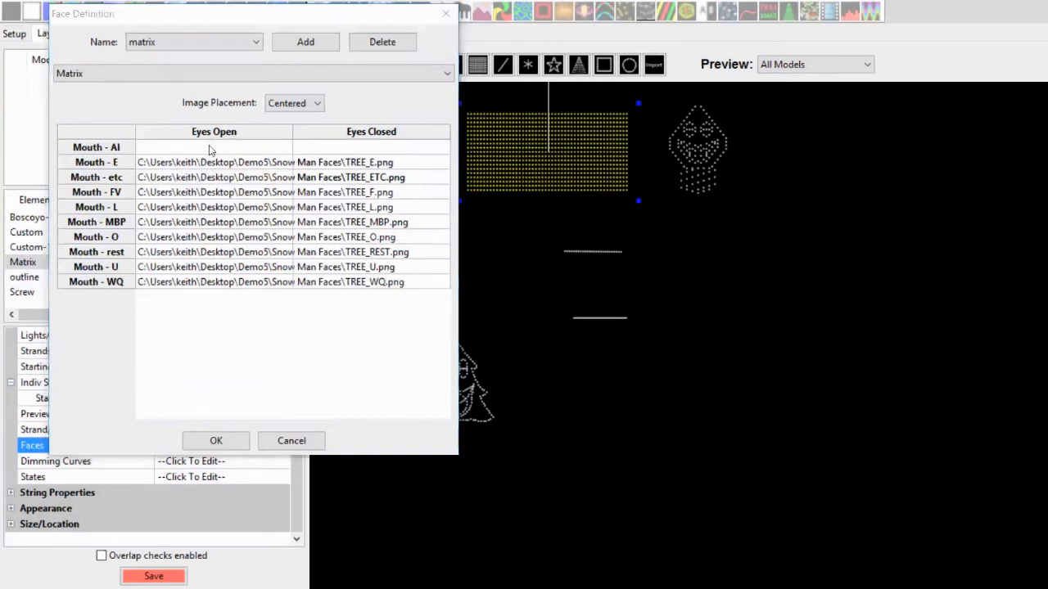
Set the Mouth - AI Eyes Open image to TREE_AI.png from the Snow Man Faces folder and confirm
double_click(210, 147)
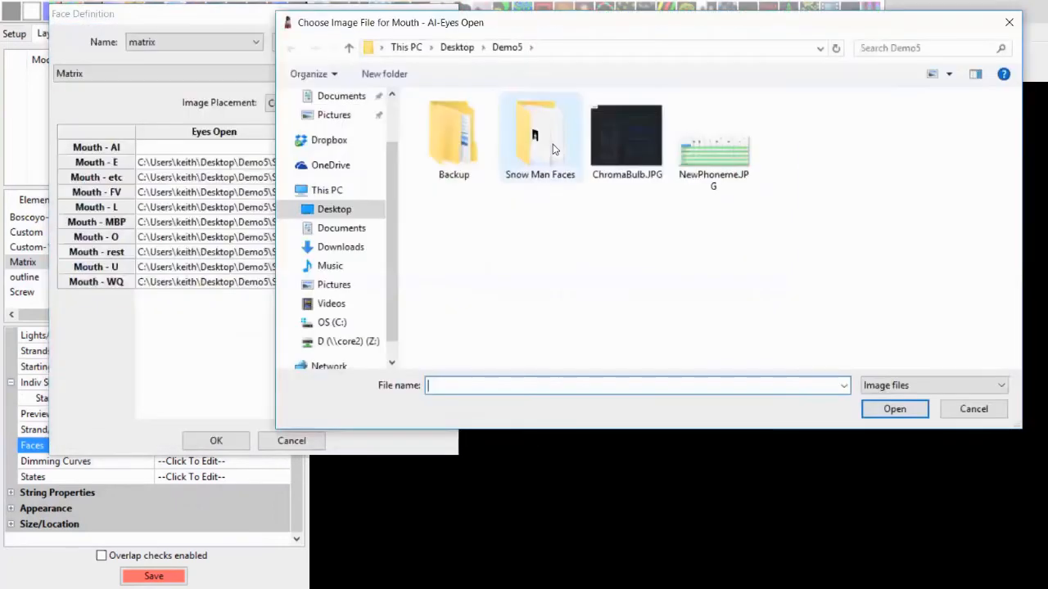
double_click(553, 152)
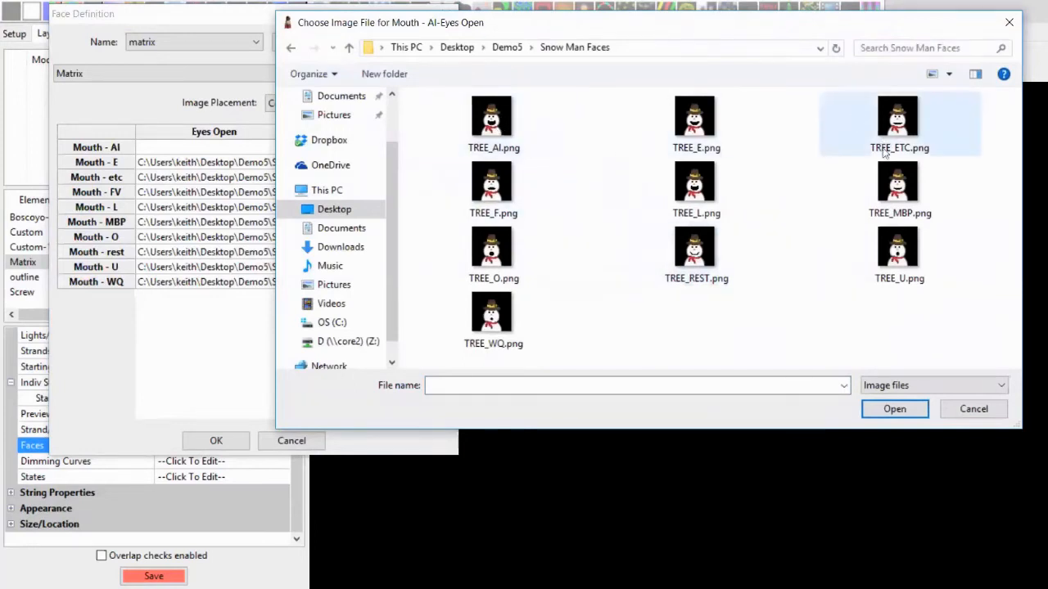
left_click(494, 118)
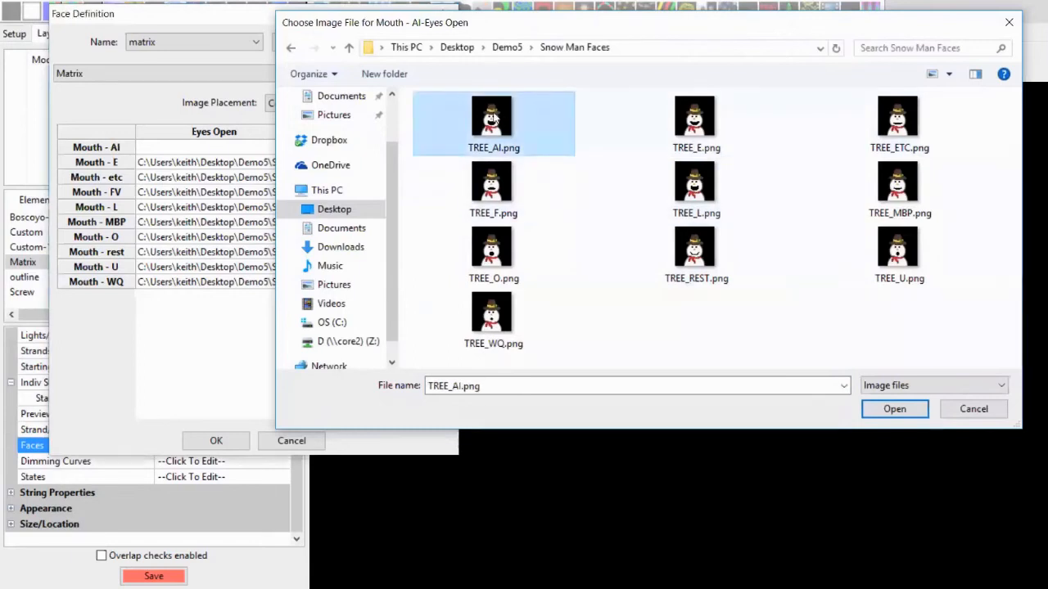
double_click(493, 119)
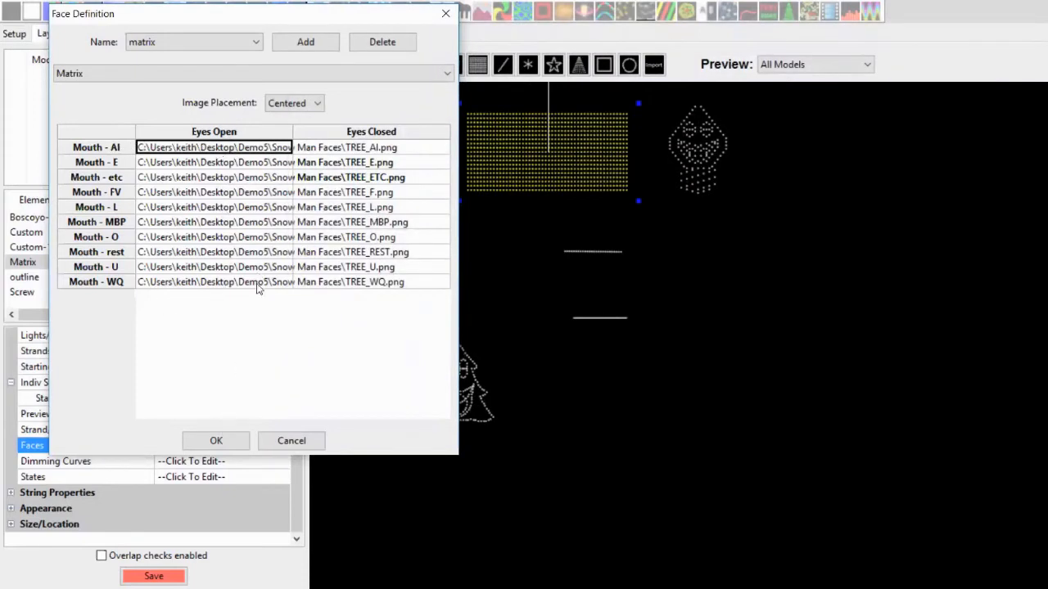
left_click(218, 441)
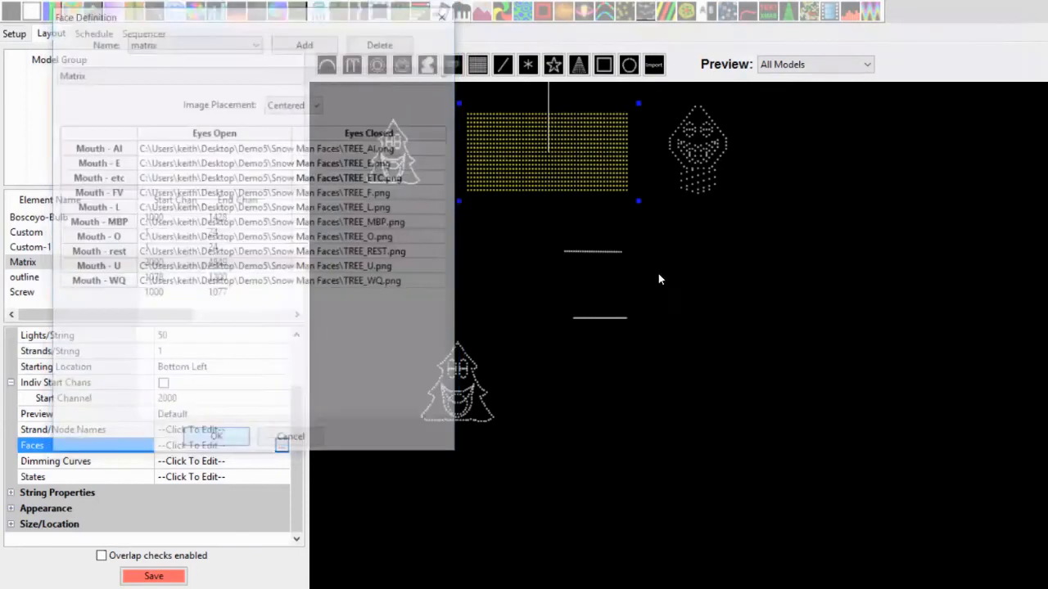
Select the Matrix model and reopen its face definition
left_click(749, 307)
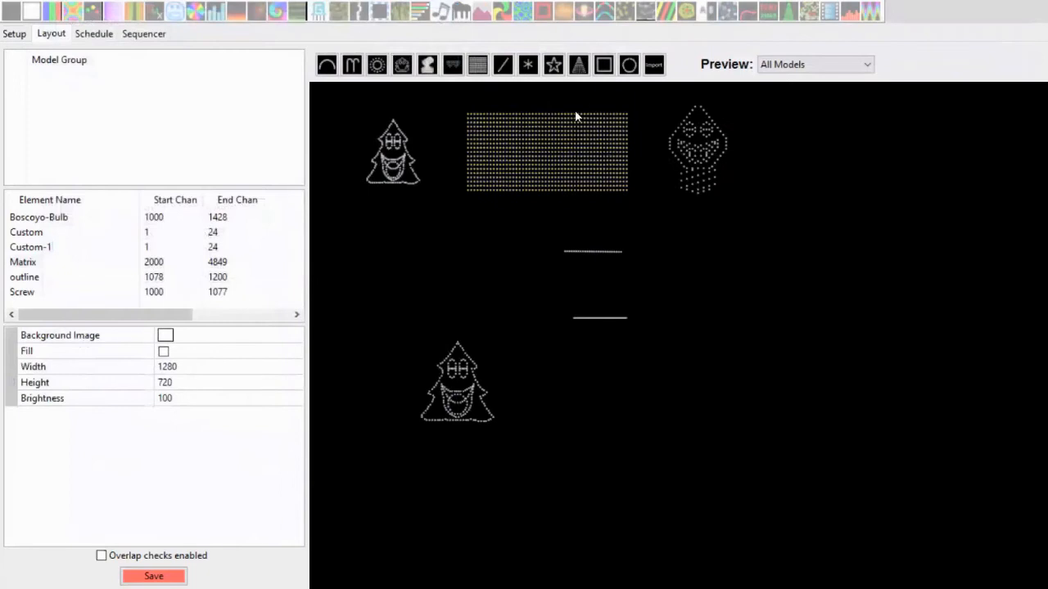
left_click(548, 161)
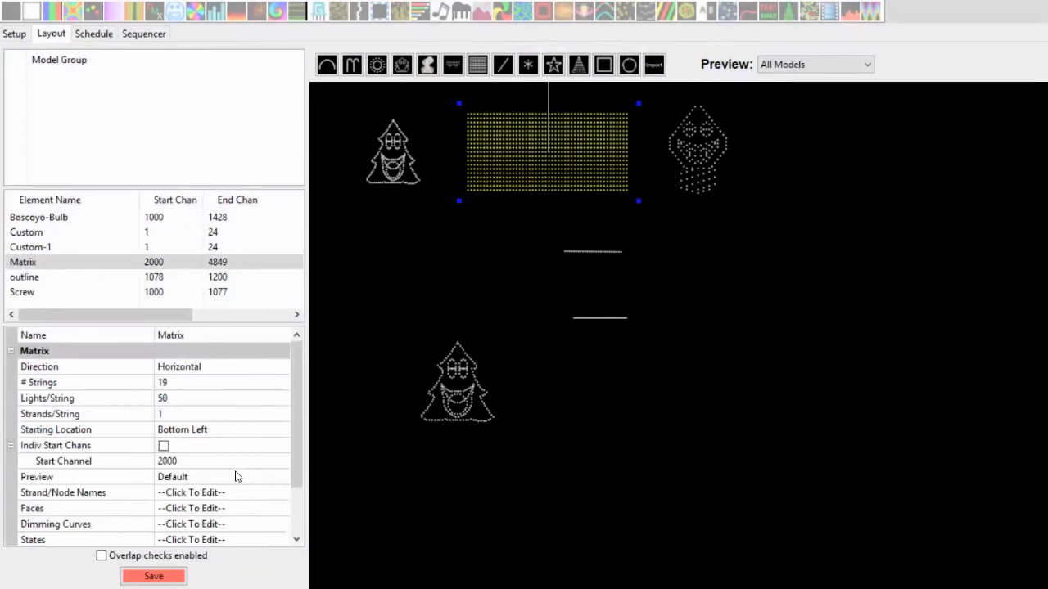
left_click(272, 511)
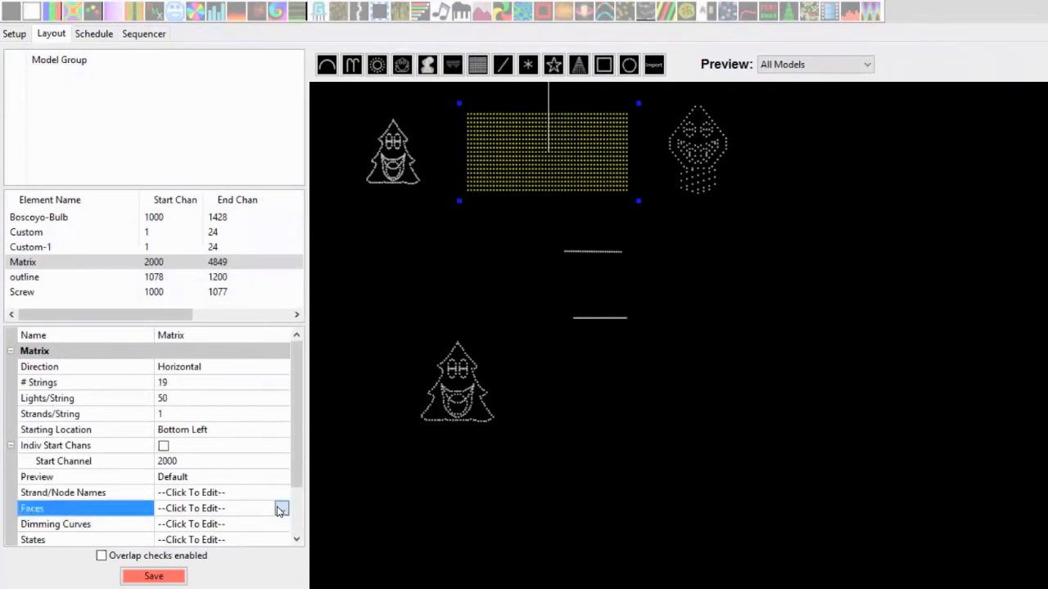
left_click(280, 509)
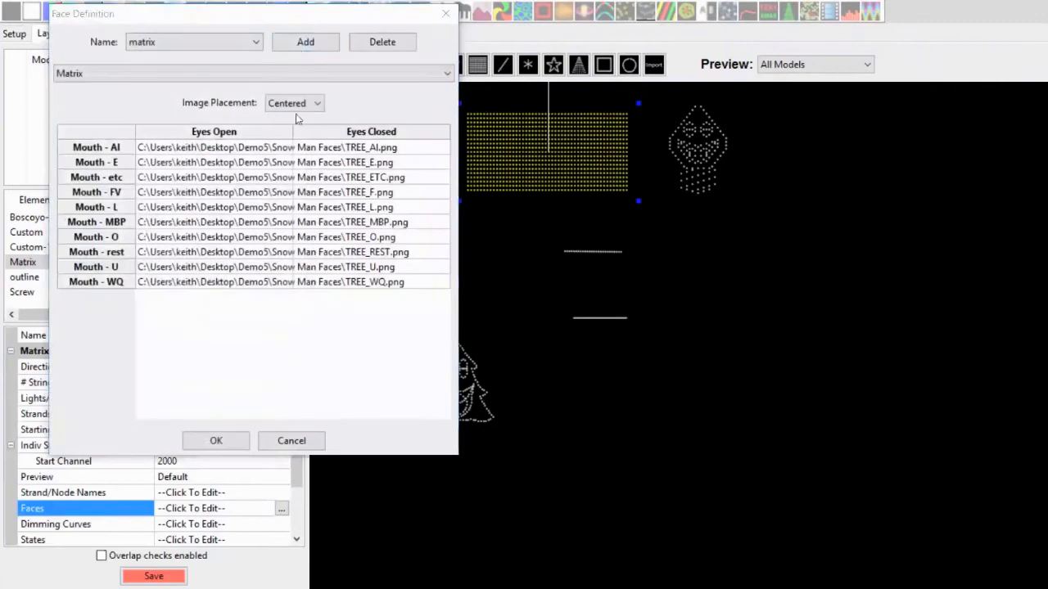
Add a new face definition named tree and set its type to Matrix
left_click(306, 42)
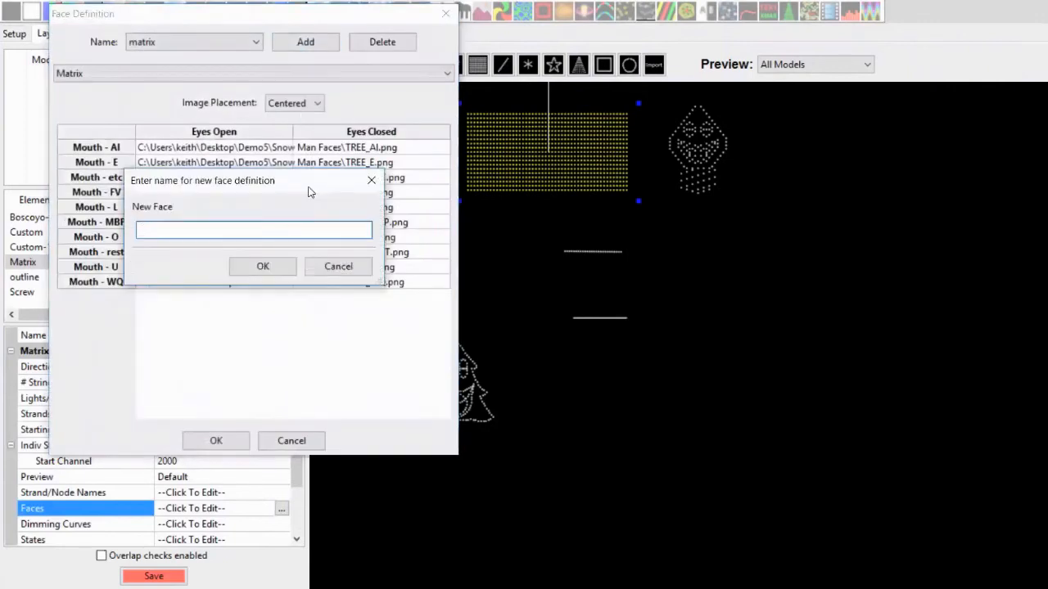
type("tree")
key("Return")
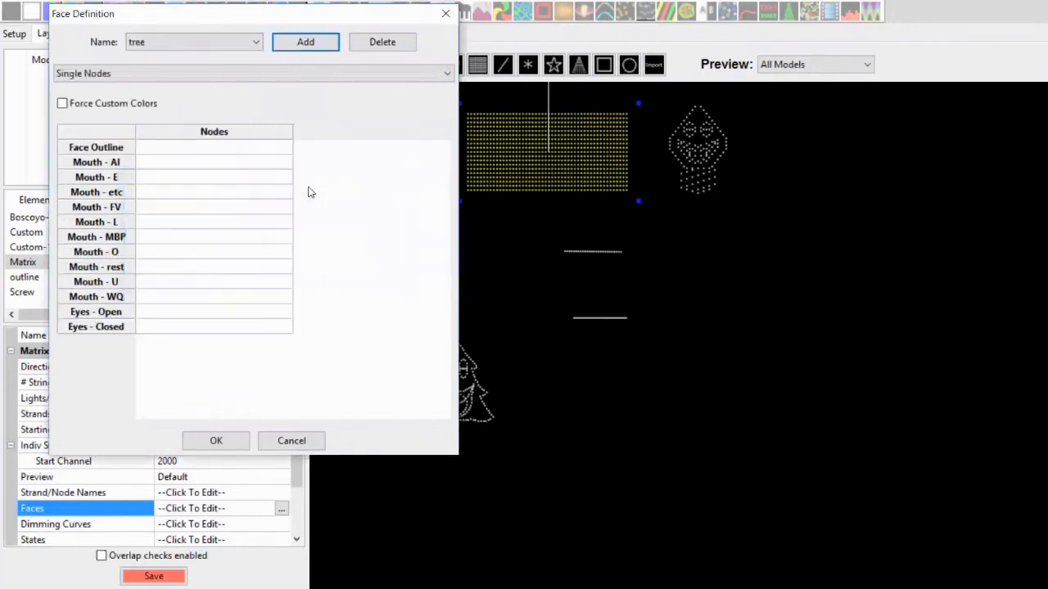
left_click(225, 75)
left_click(201, 123)
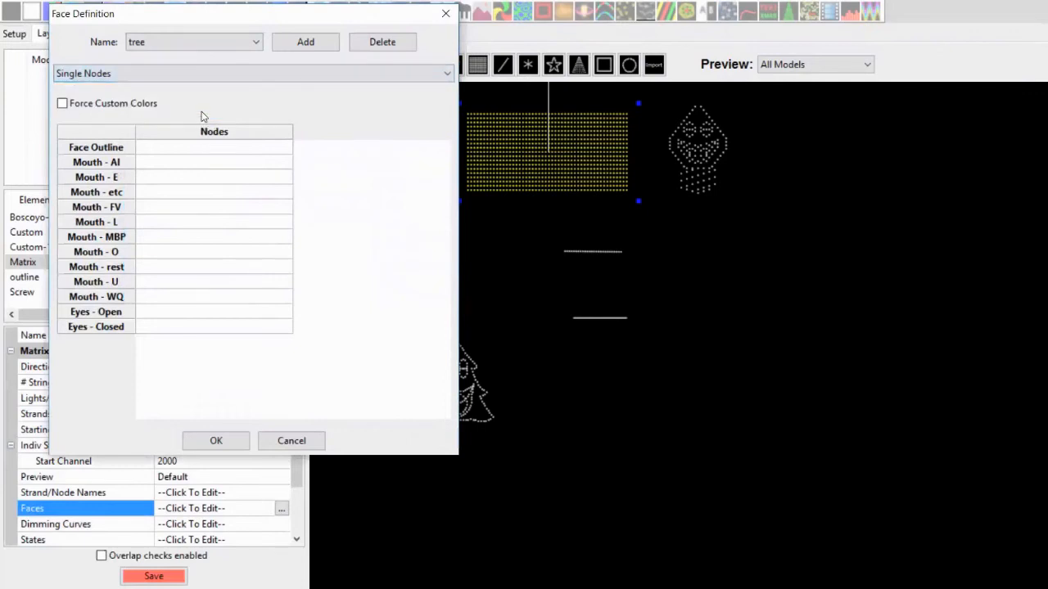
left_click(200, 77)
left_click(179, 122)
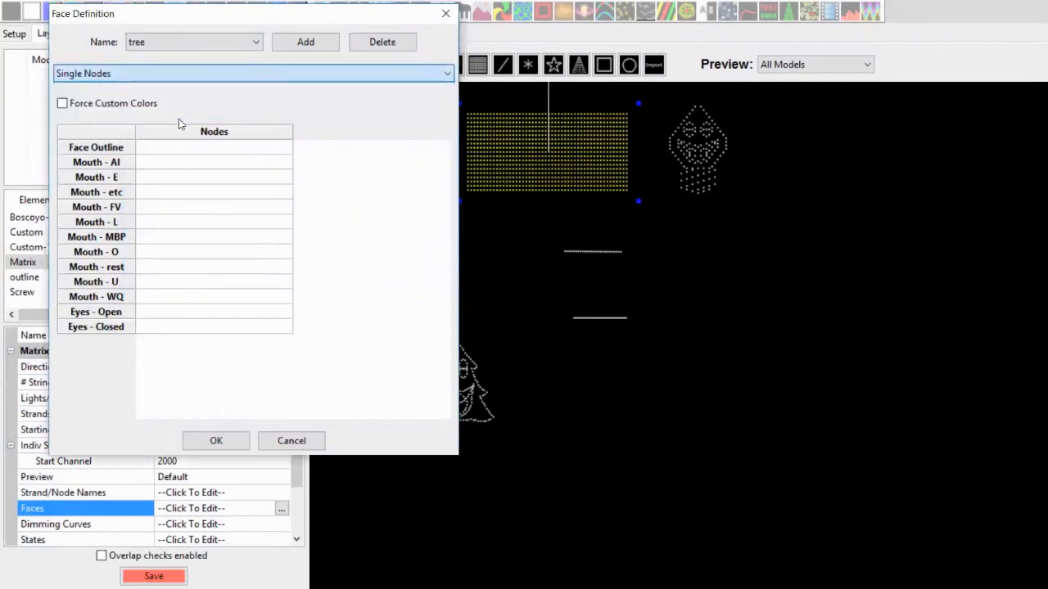
left_click(184, 77)
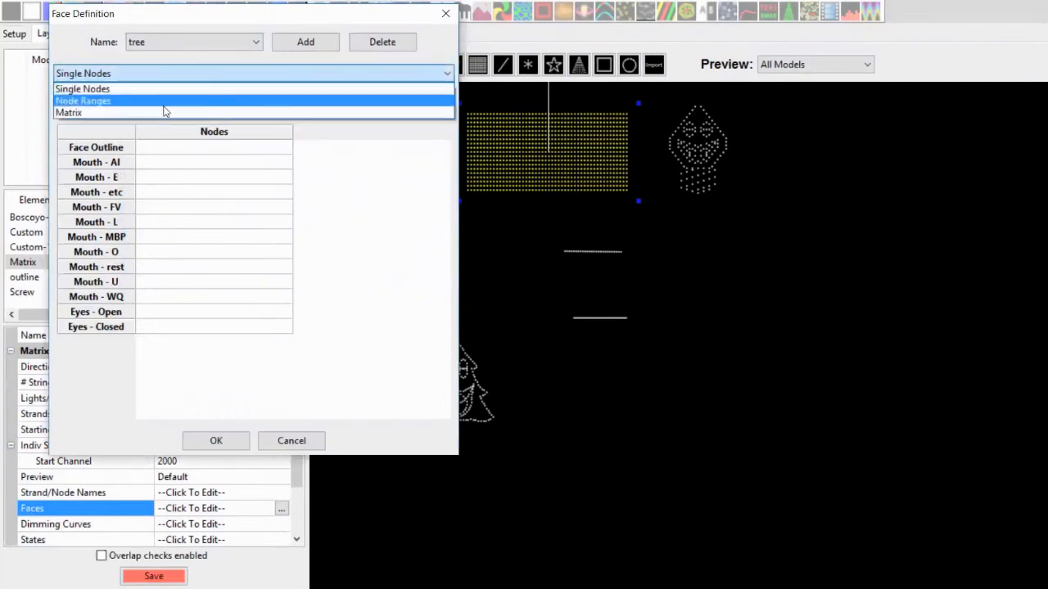
left_click(164, 112)
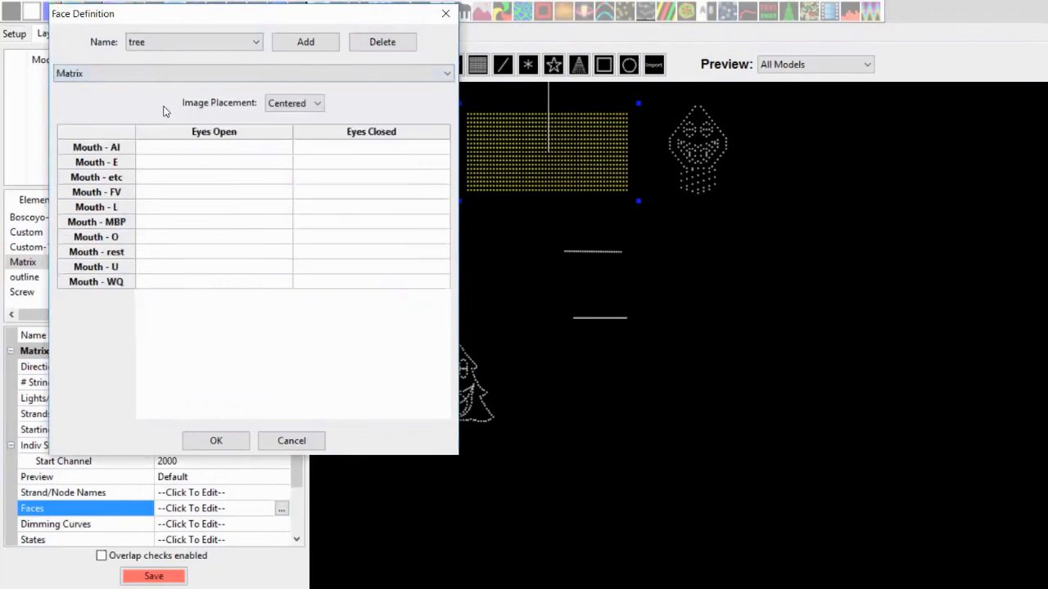
Set the Mouth - E Eyes Open image to TREE_E.png from the Matrix Faces\girl trees folder in sequencing-assets
left_click(234, 150)
left_click(218, 167)
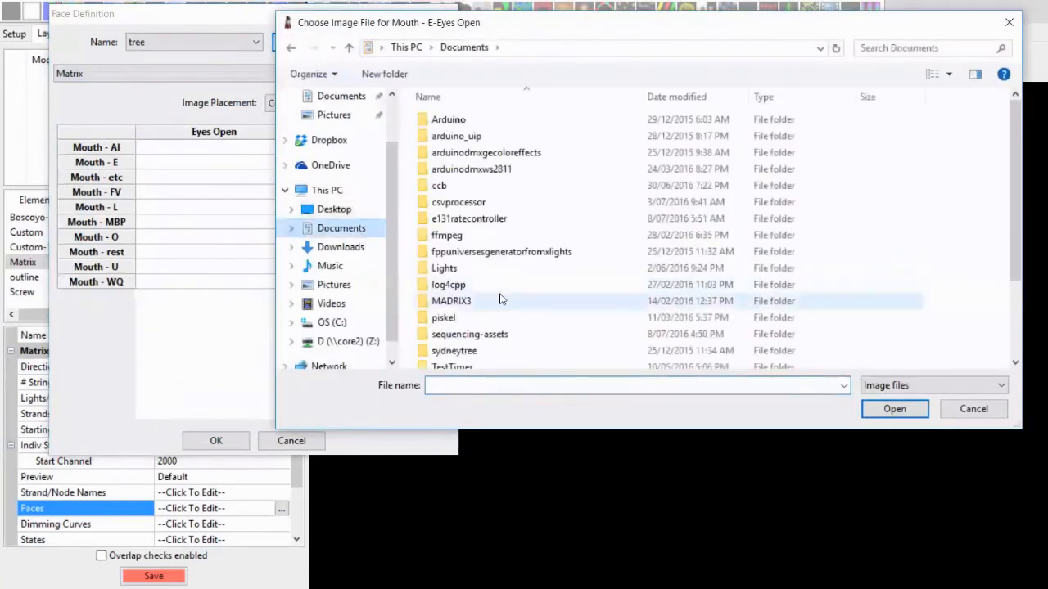
double_click(483, 334)
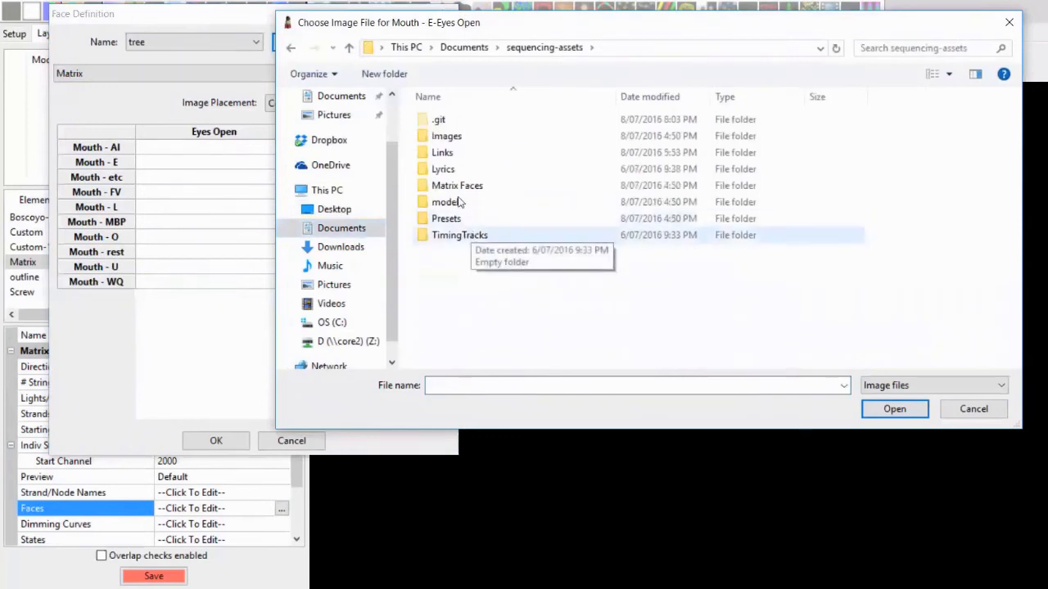
left_click(457, 187)
double_click(457, 186)
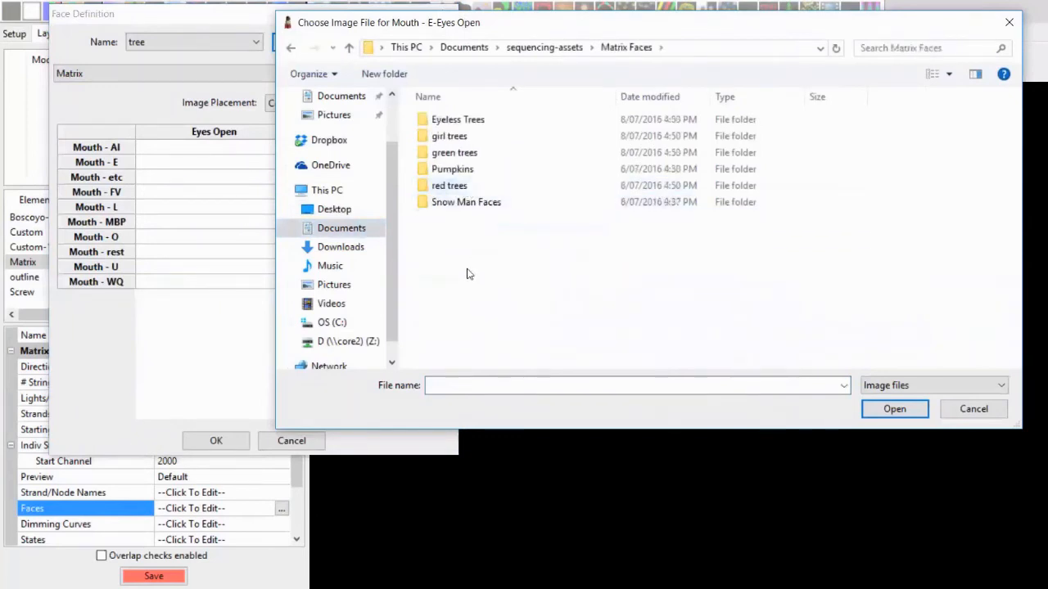
left_click(460, 205)
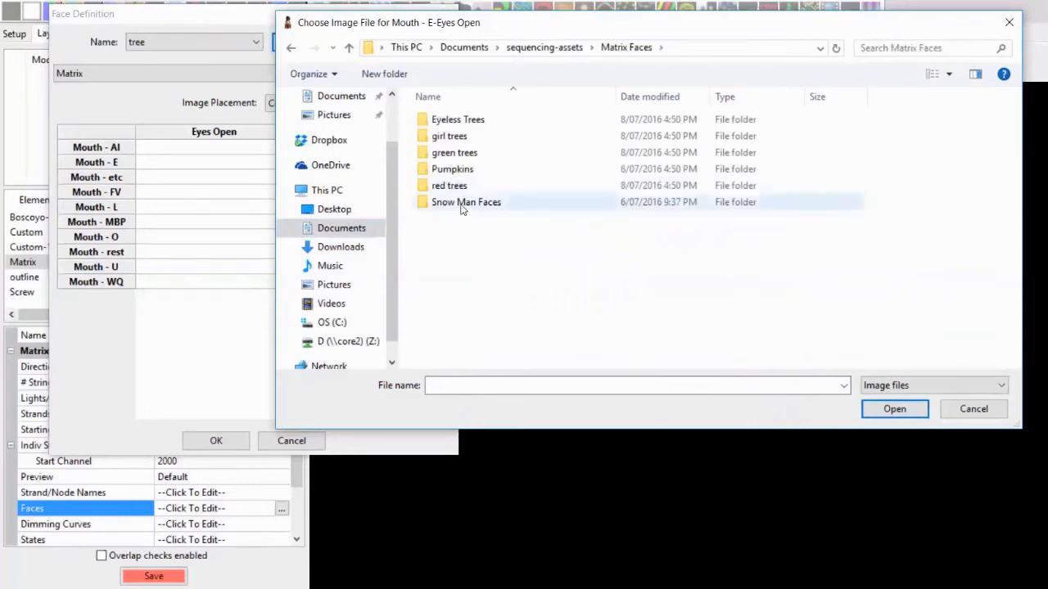
double_click(455, 141)
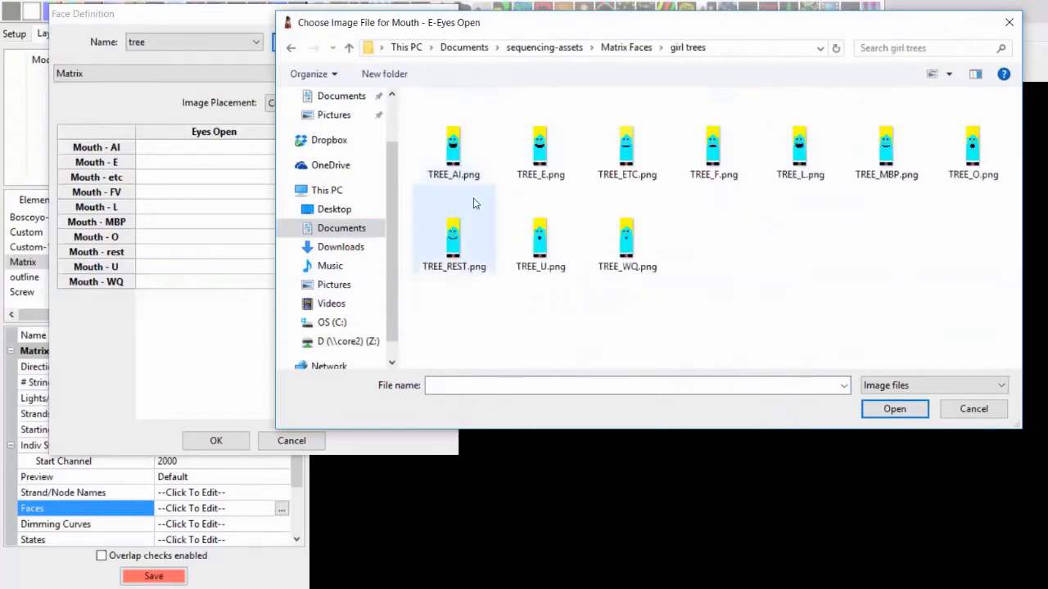
double_click(532, 169)
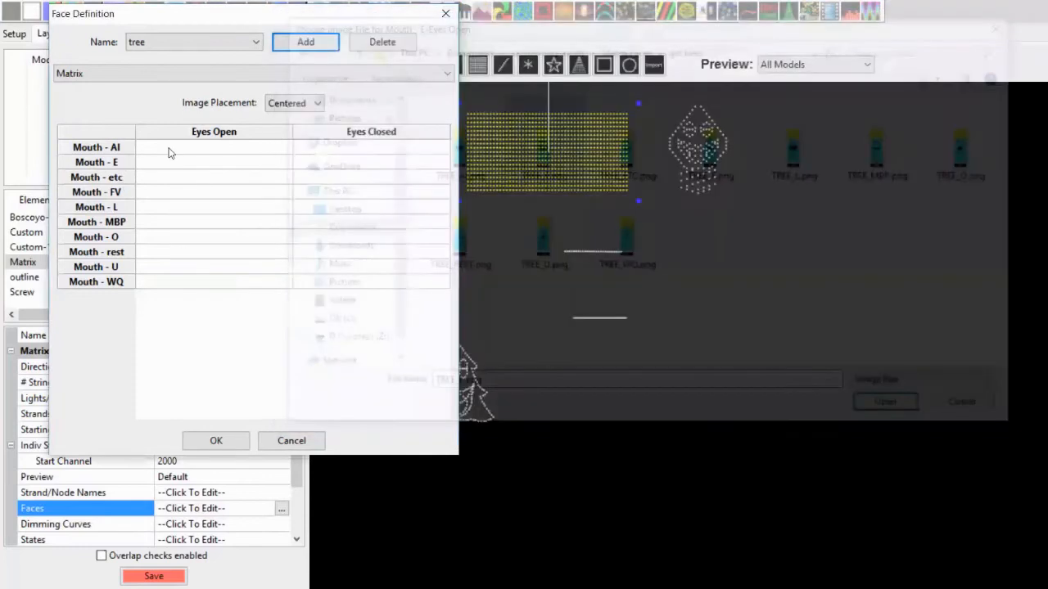
Set the Mouth - AI and Mouth - etc Eyes Open images to TREE_AI.png and TREE_ETC.png
left_click(187, 151)
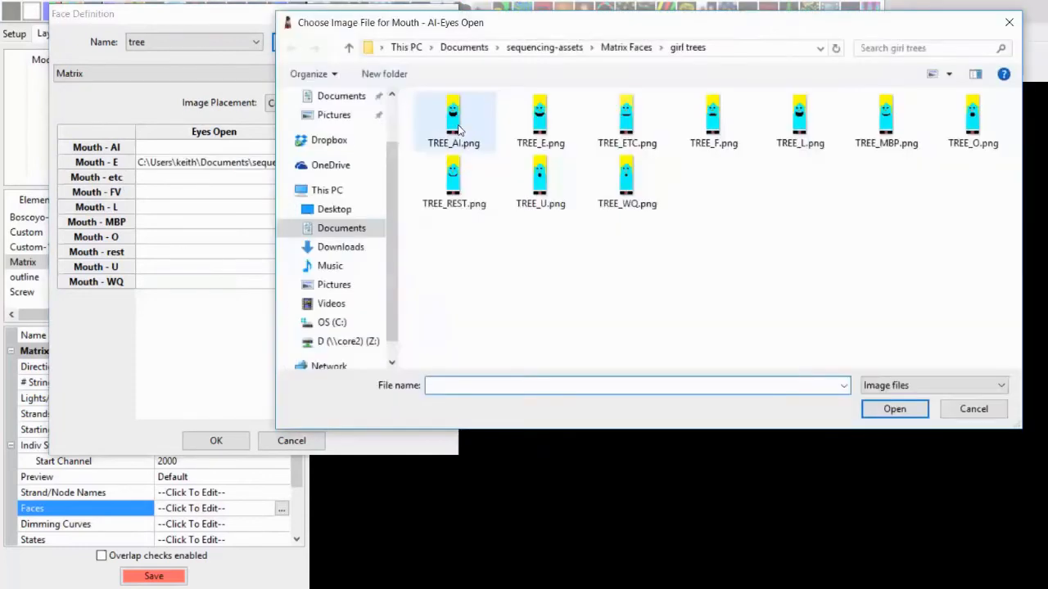
left_click(460, 130)
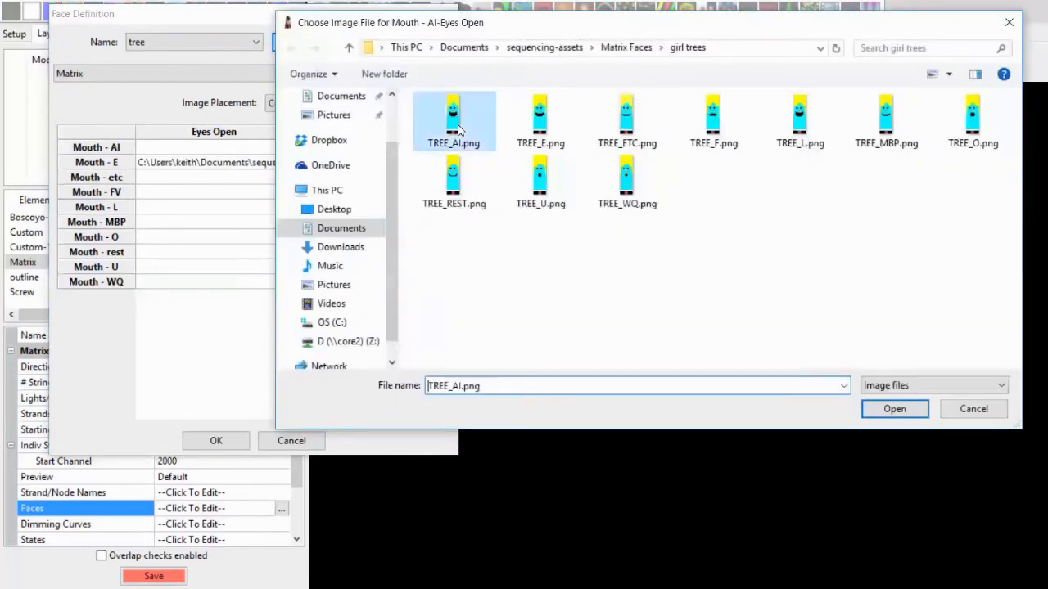
key("Return")
left_click(182, 178)
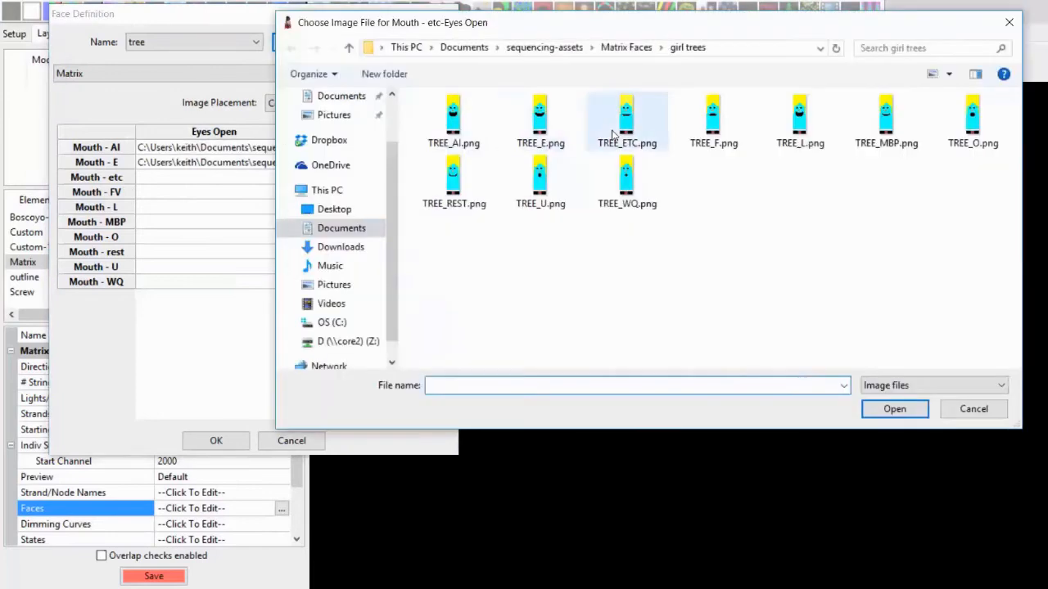
key("Return")
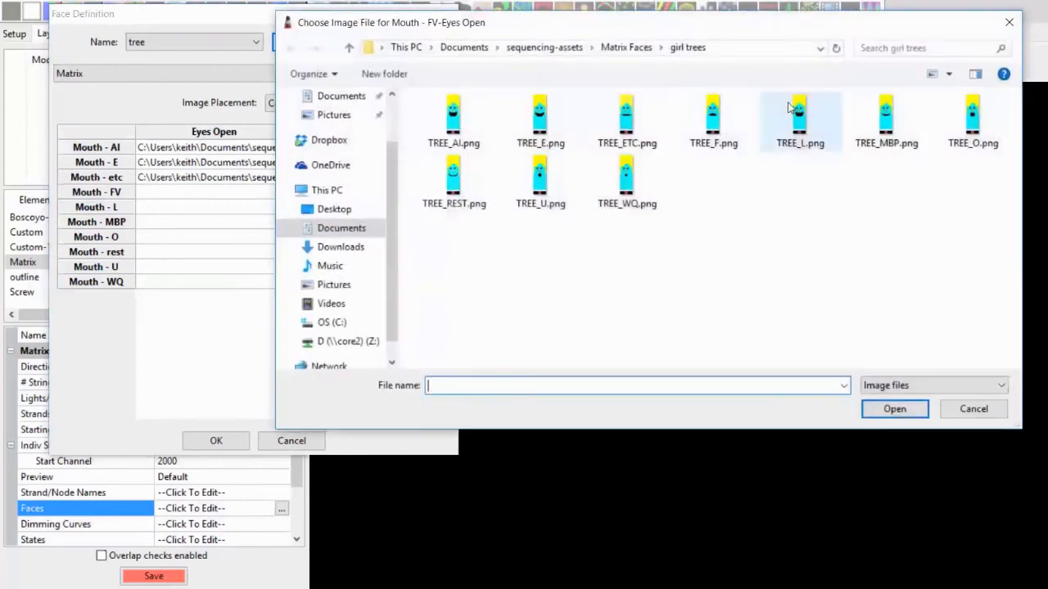
Assign TREE_F.png, TREE_L.png, TREE_MBP.png and TREE_O.png to the Mouth - FV, L, MBP and O Eyes Open slots
left_click(716, 120)
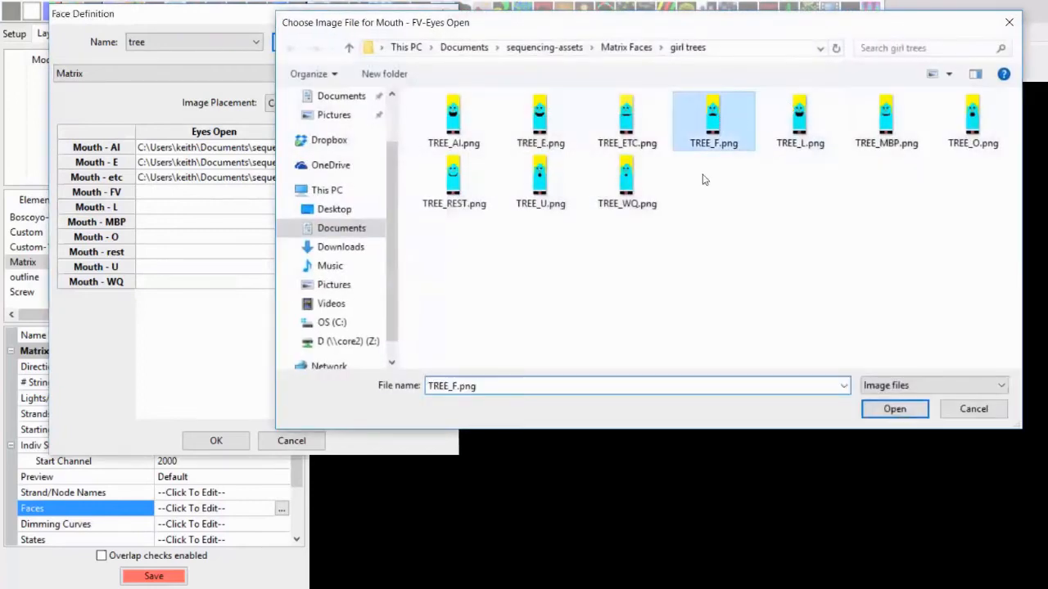
double_click(801, 122)
left_click(226, 221)
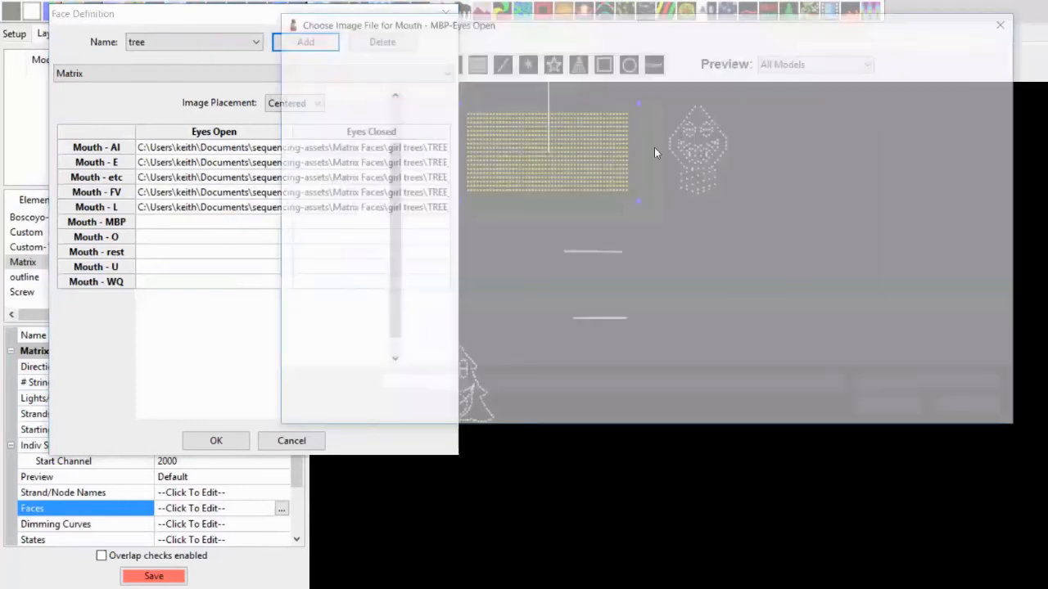
double_click(884, 121)
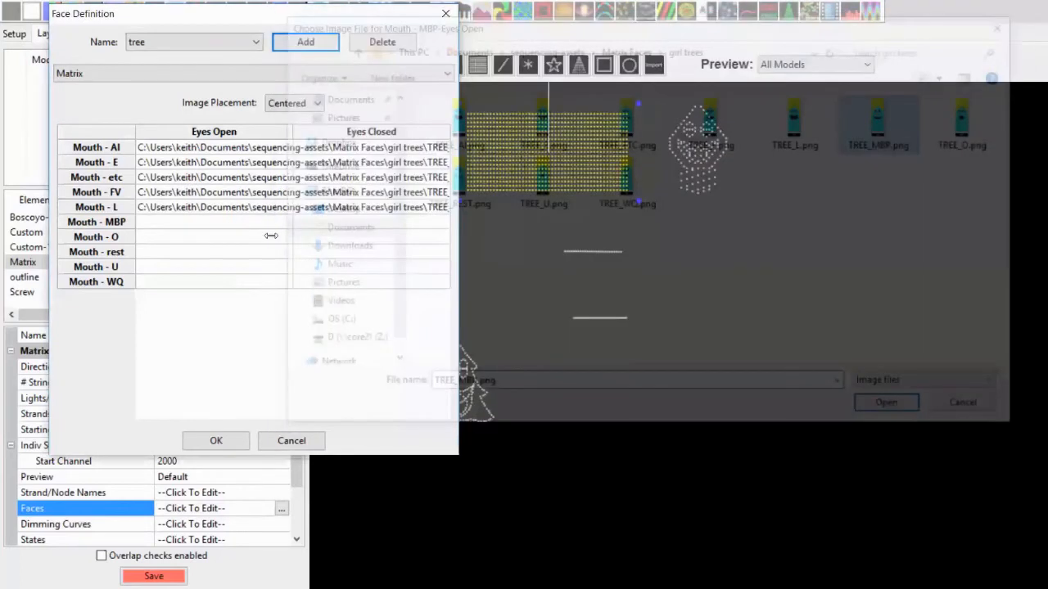
left_click(271, 236)
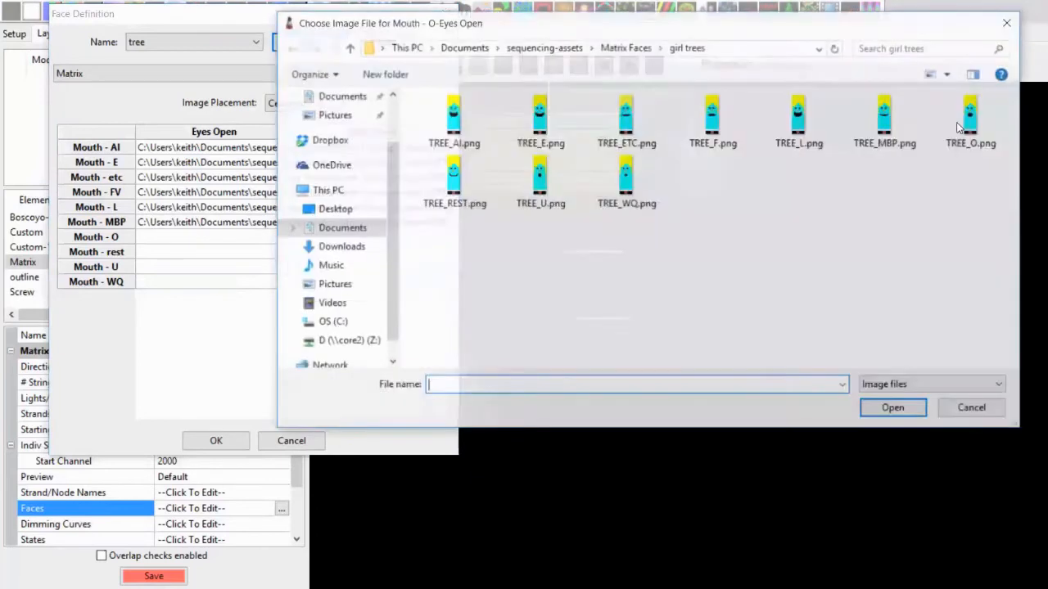
double_click(959, 123)
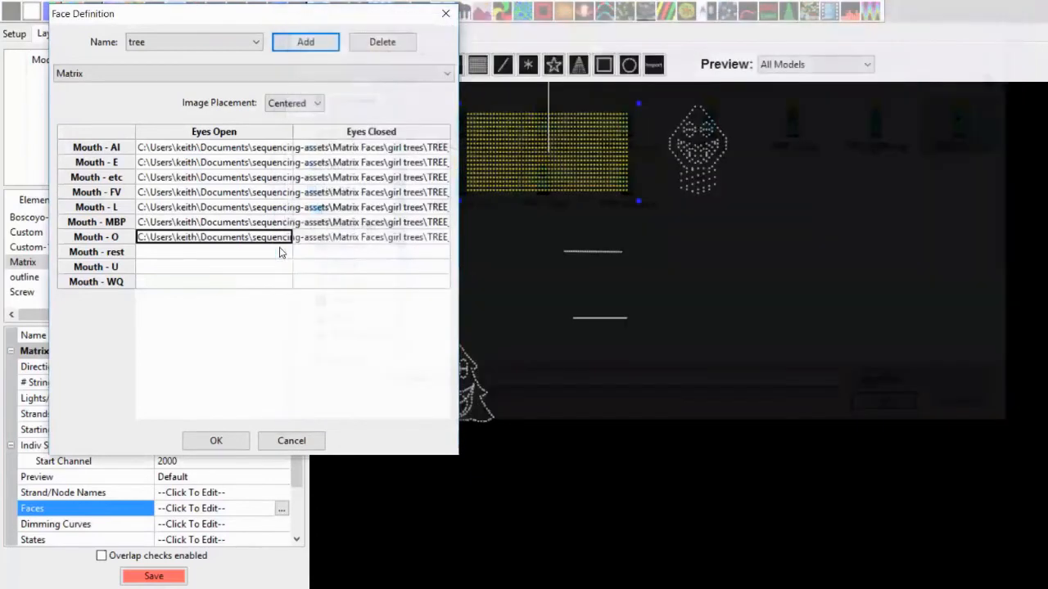
Assign TREE_REST.png, TREE_U.png and TREE_WQ.png to the Mouth - rest, U and WQ slots and confirm the face definition
left_click(279, 252)
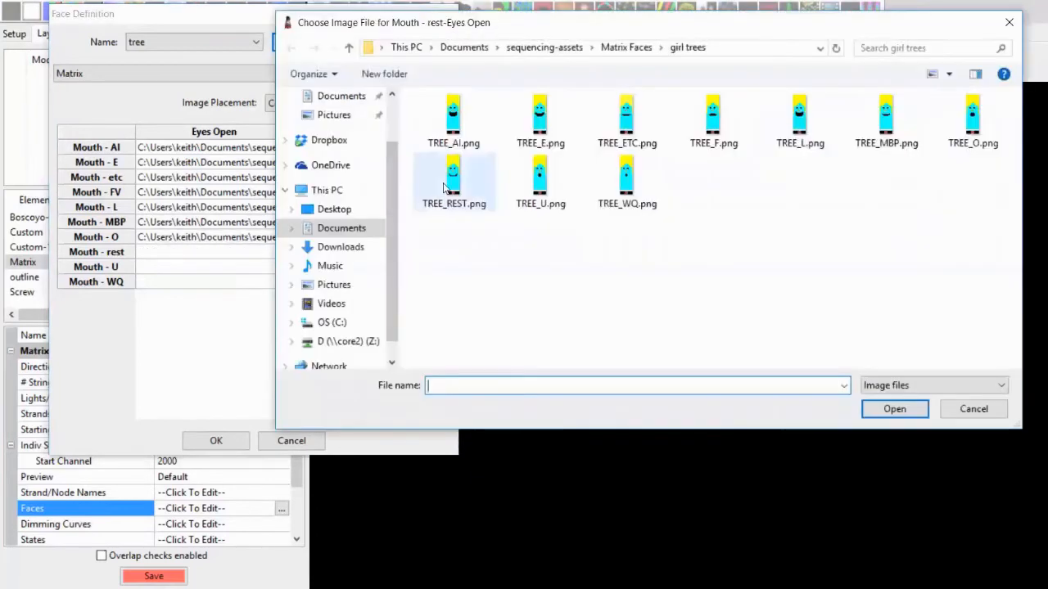
left_click(443, 188)
double_click(443, 189)
left_click(174, 273)
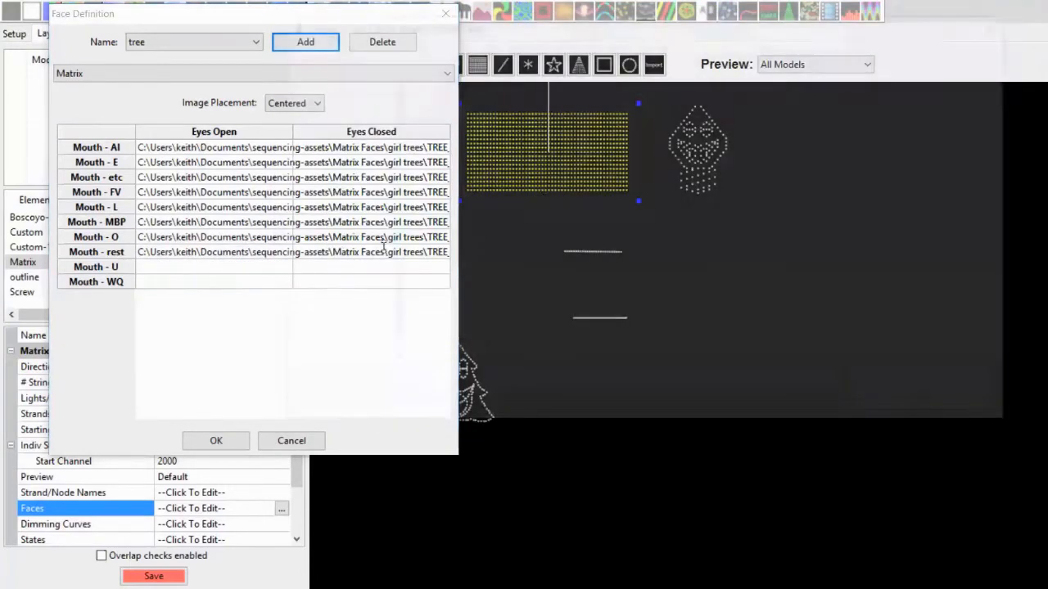
double_click(540, 190)
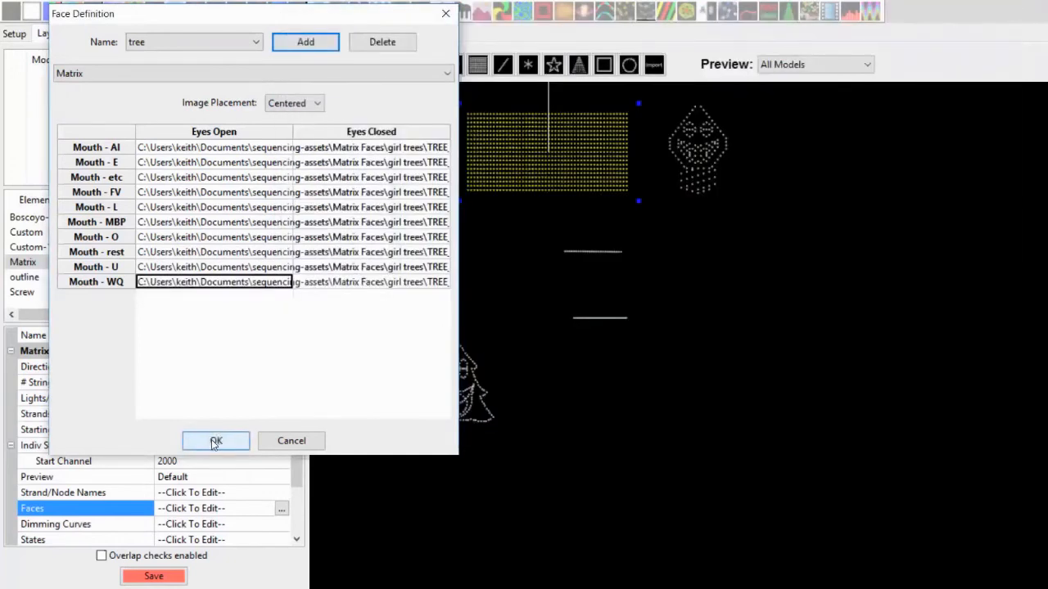
left_click(246, 42)
left_click(260, 343)
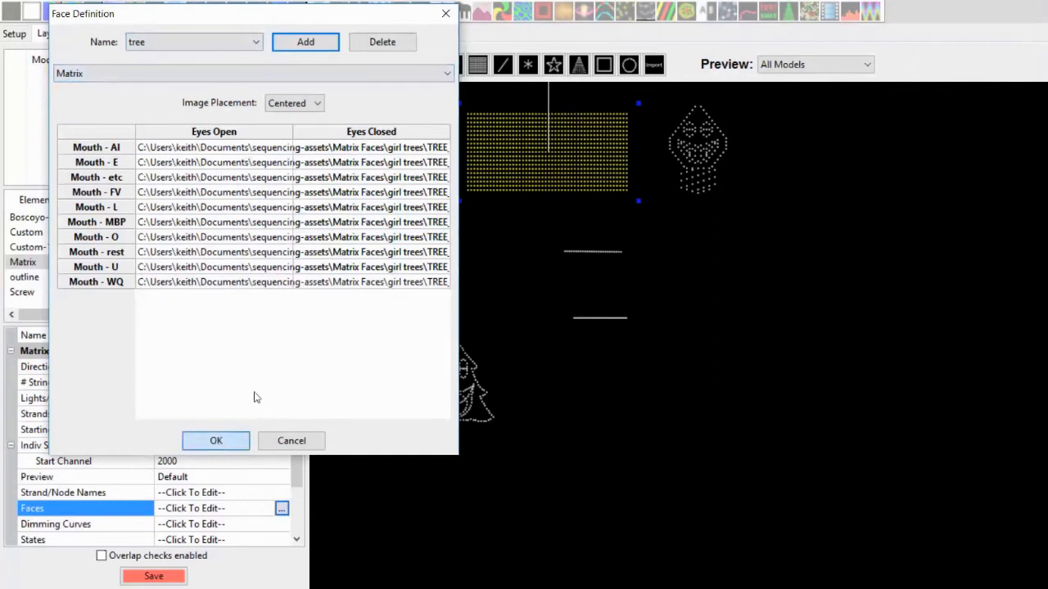
left_click(439, 252)
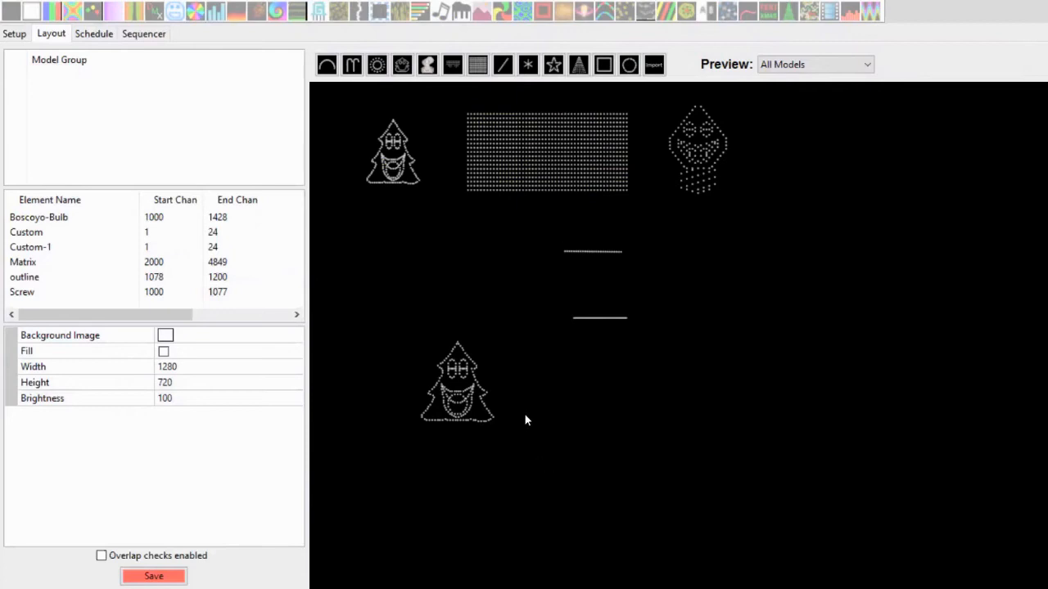
Delete the lower Custom-1 tree model from the layout and save the layout
left_click(454, 394)
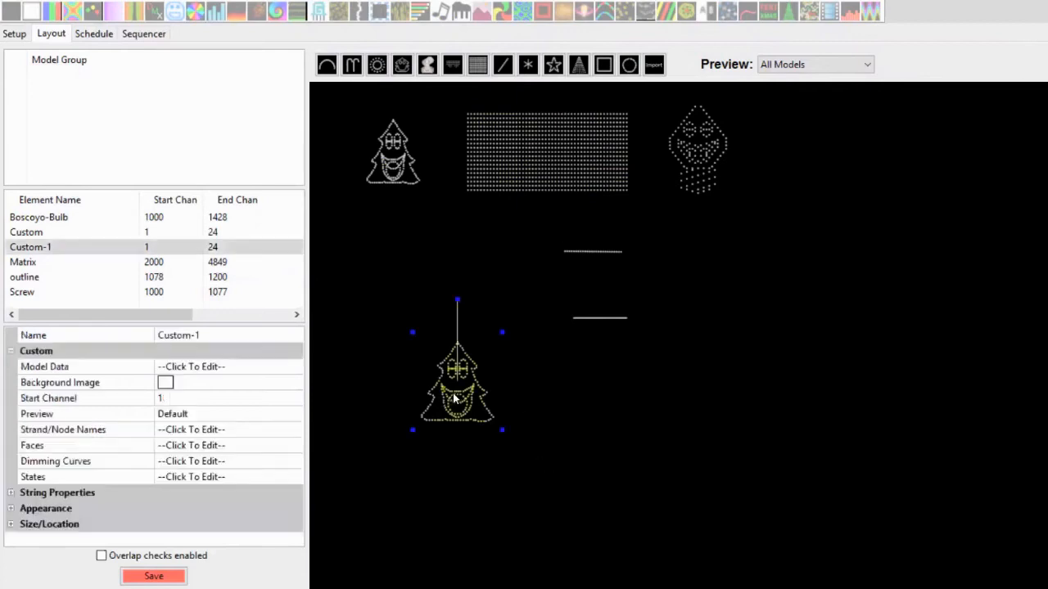
key("Delete")
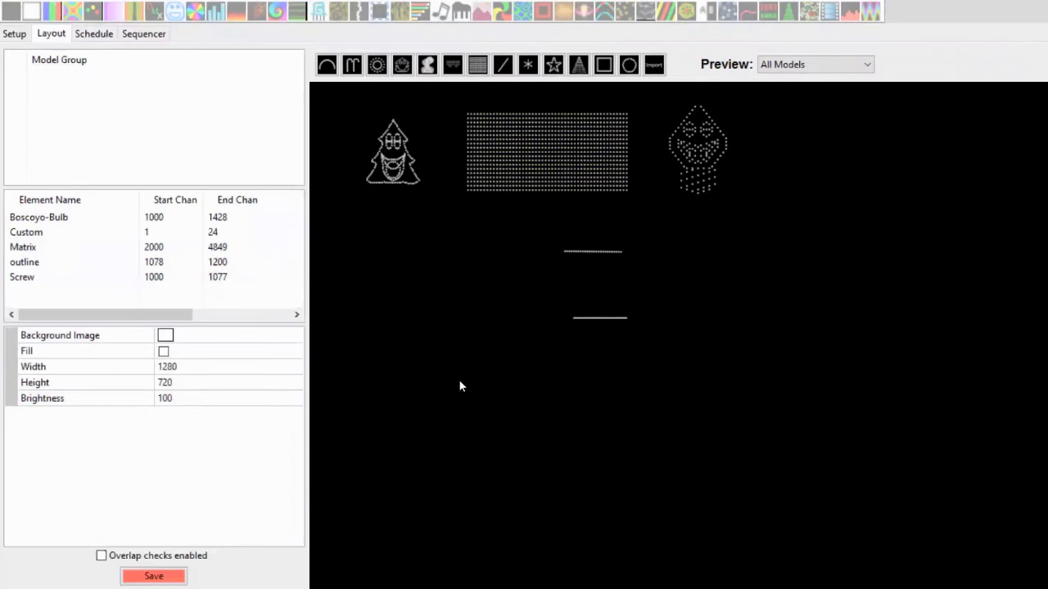
left_click(153, 576)
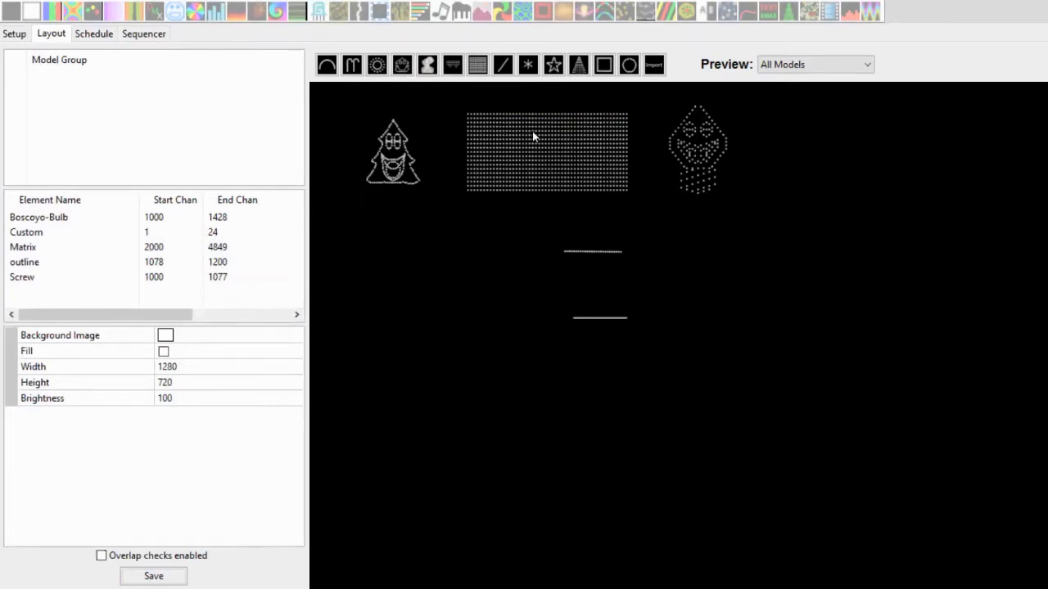
Create a new musical sequence from "Don't stop the Santa man-Rock Sugar lyrics.mp3" at 20fps (50ms), skipping data import
key("ctrl+n")
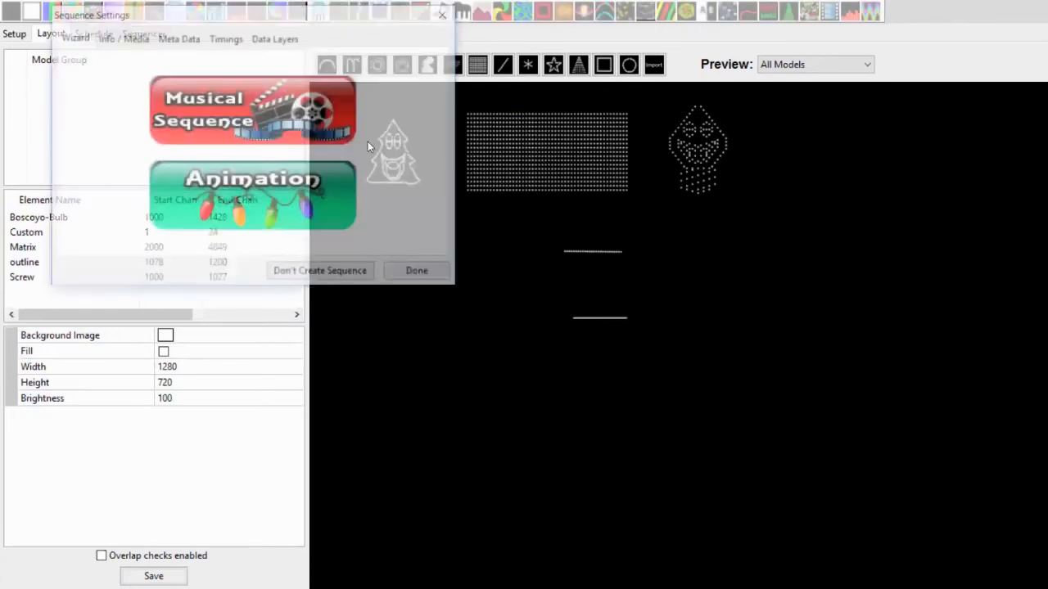
left_click(333, 124)
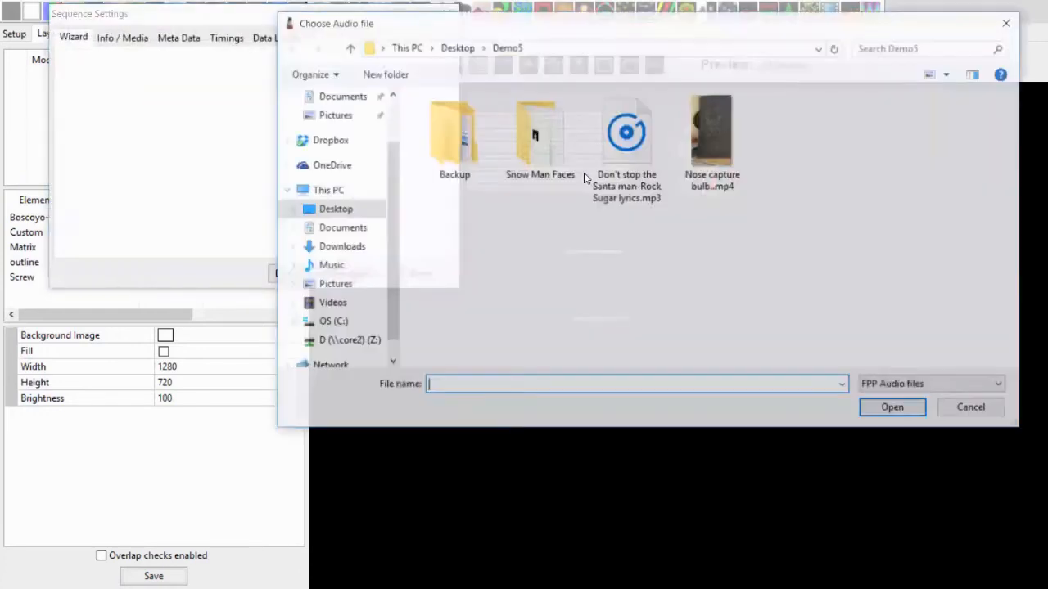
double_click(626, 135)
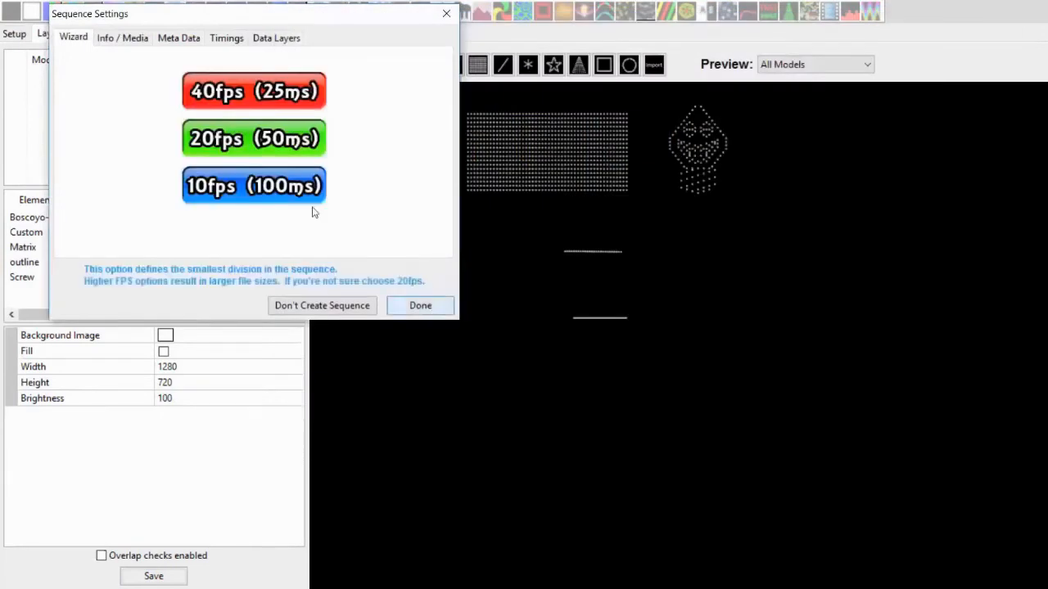
left_click(291, 147)
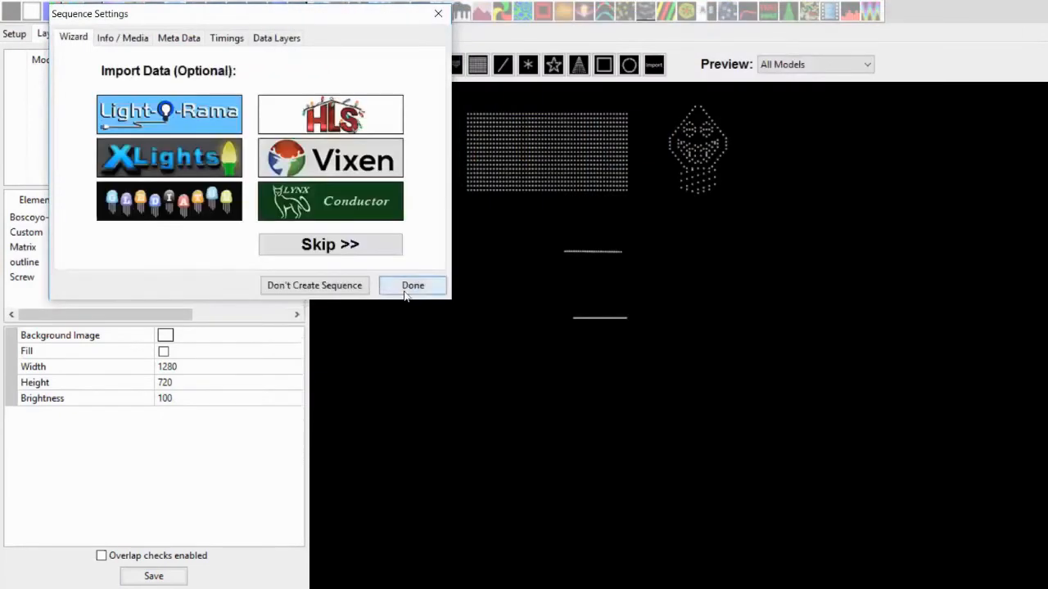
left_click(408, 291)
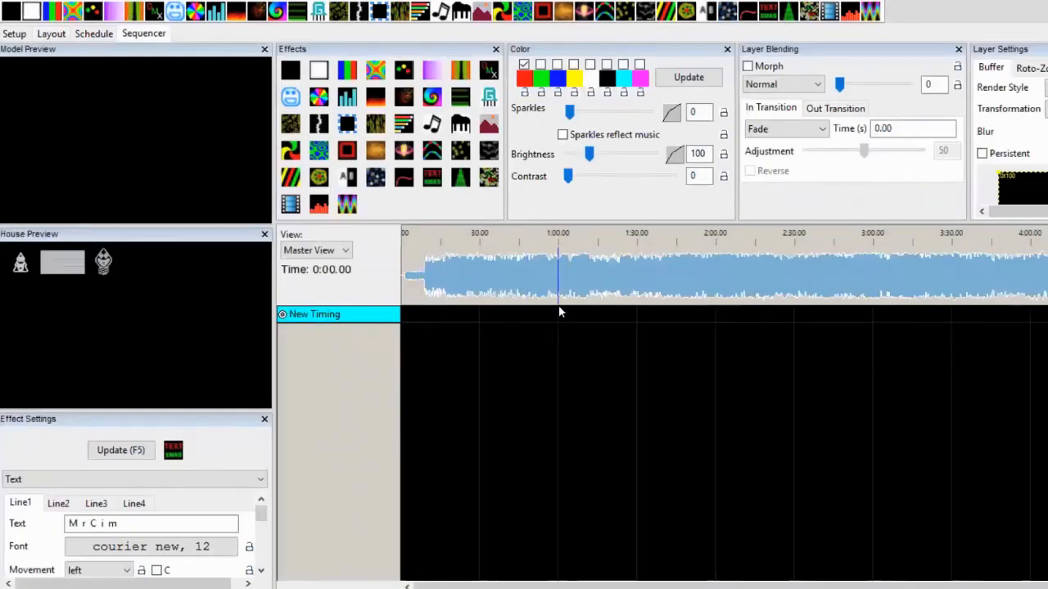
Switch to the Demo5 folder and open "The santa man.txt" in the text editor
key("alt+Tab")
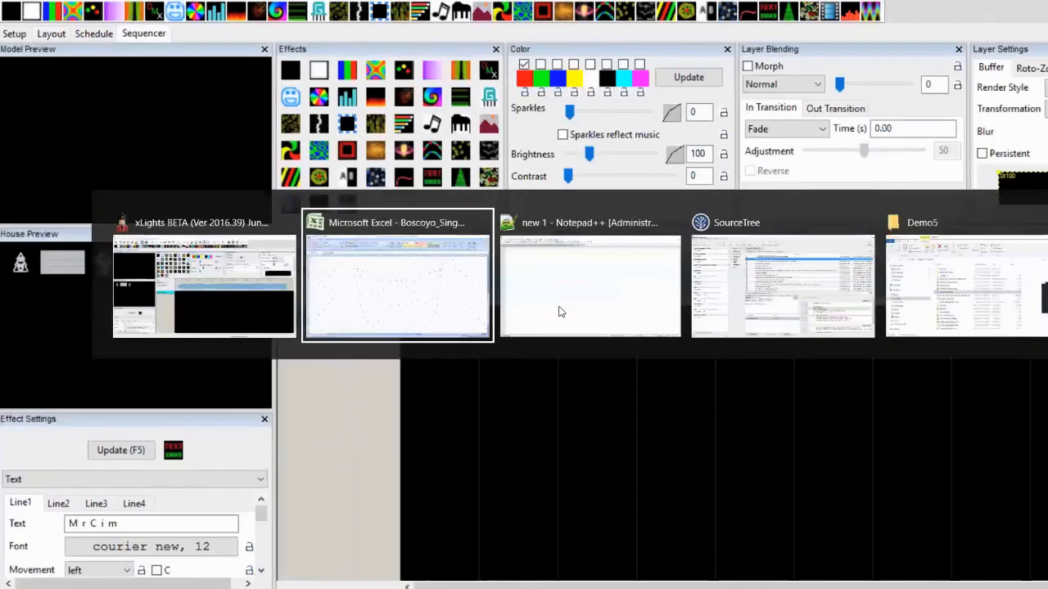
key("alt+Tab")
key("alt+Tab")
key("alt+Tab")
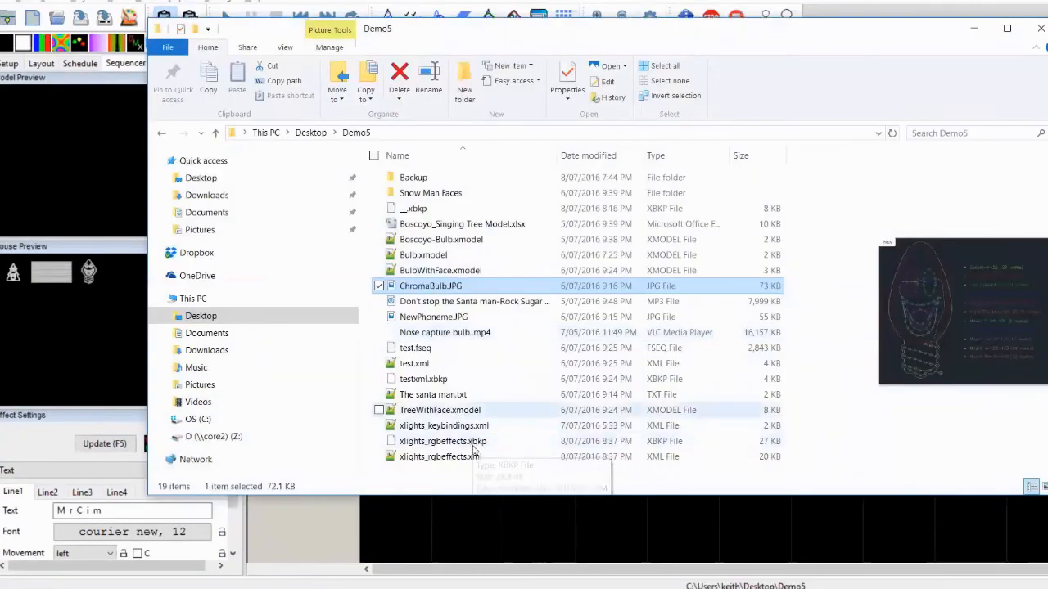
left_click(488, 411)
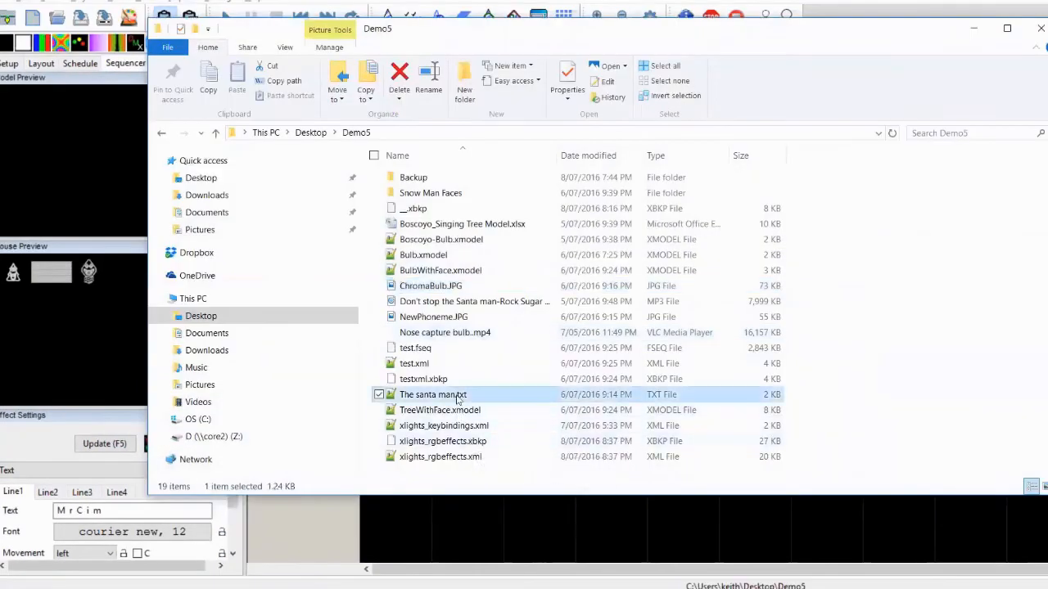
double_click(458, 396)
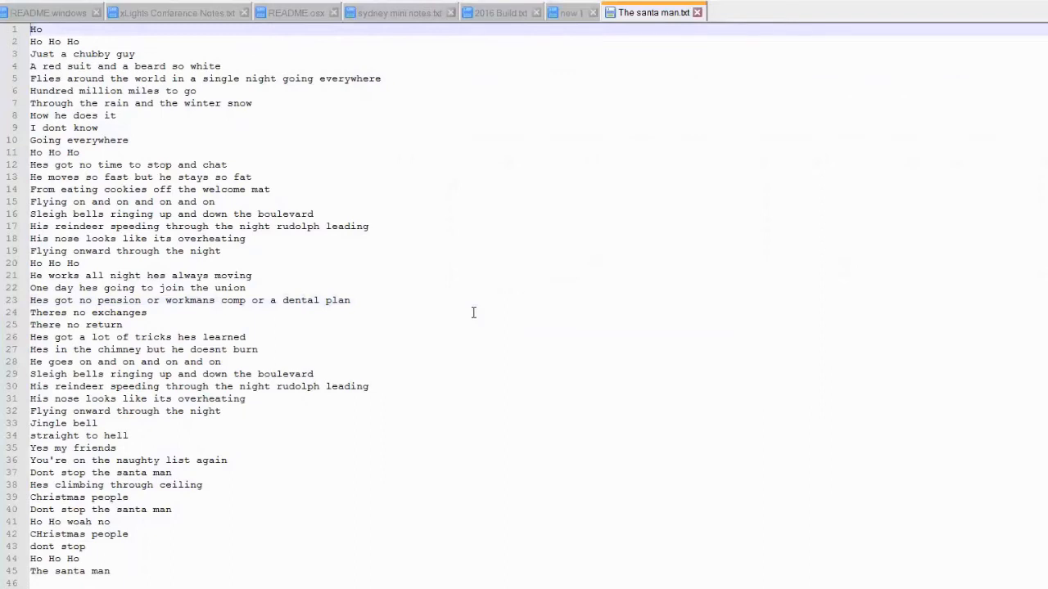
Select the song lyrics lines in the opened text file
key("shift+Down")
key("shift+Down")
key("shift+Down")
key("shift+Down")
key("shift+Down")
key("shift+Down")
key("shift+Down")
key("shift+Down")
key("shift+Down")
key("shift+Down")
key("shift+Down")
key("shift+Down")
key("shift+Down")
key("shift+Down")
key("shift+Down")
key("shift+Down")
key("shift+Down")
key("shift+Down")
key("shift+Down")
key("shift+Down")
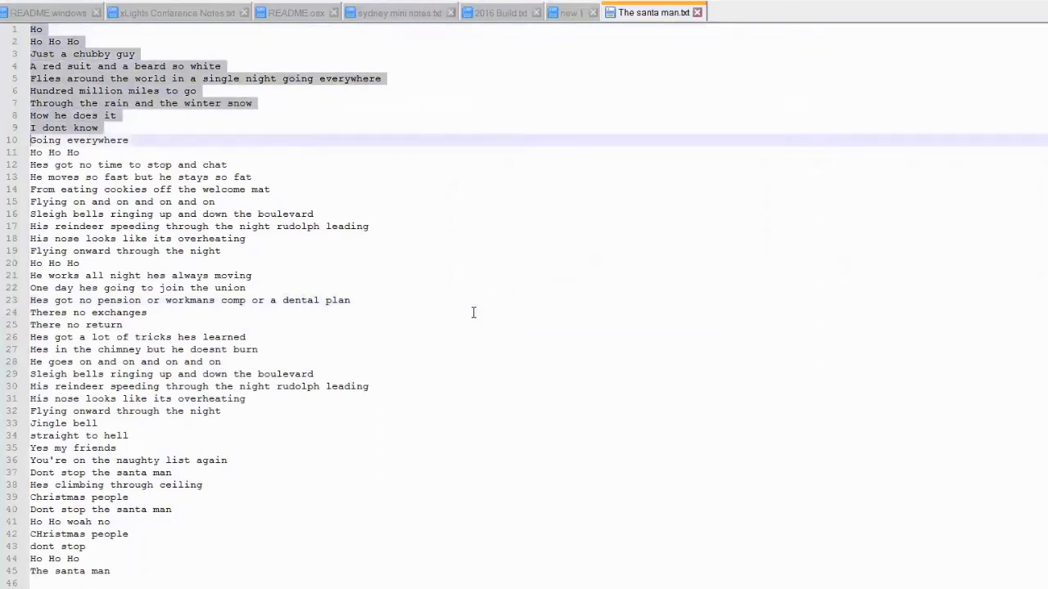
key("shift+Down")
key("shift+Down")
key("shift+Down")
key("shift+Down")
key("shift+Down")
key("shift+Down")
key("shift+Down")
key("shift+Down")
key("shift+Down")
key("shift+Down")
key("shift+Down")
key("shift+Down")
key("shift+Down")
key("shift+Down")
key("shift+Down")
key("shift+Down")
key("shift+Down")
key("shift+Down")
key("shift+Down")
key("shift+Down")
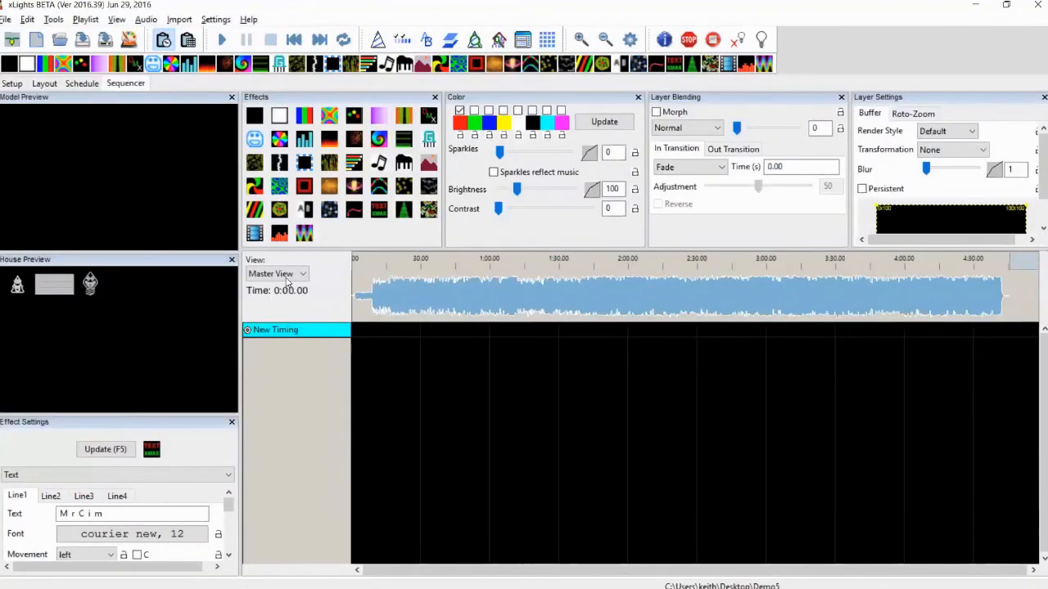
Show the Demo5 view and import the pasted lyrics into the New Timing track
left_click(286, 277)
left_click(282, 297)
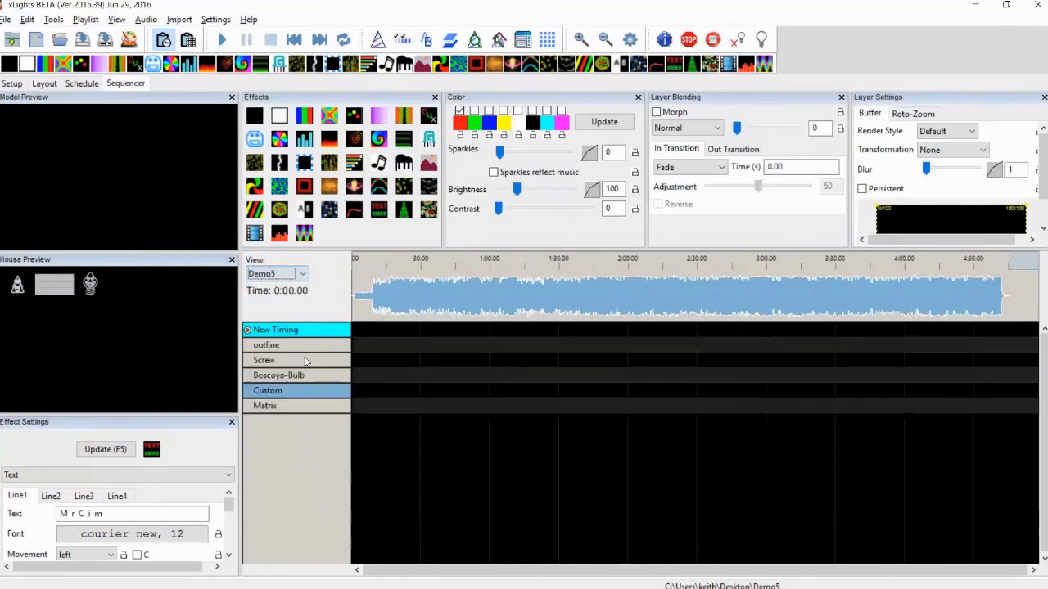
right_click(298, 331)
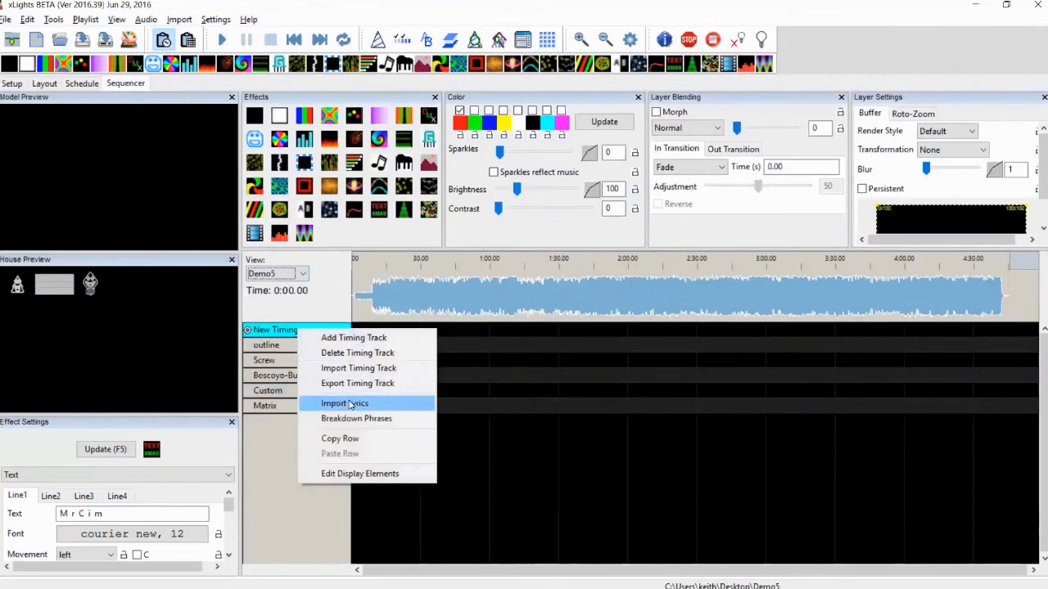
left_click(350, 405)
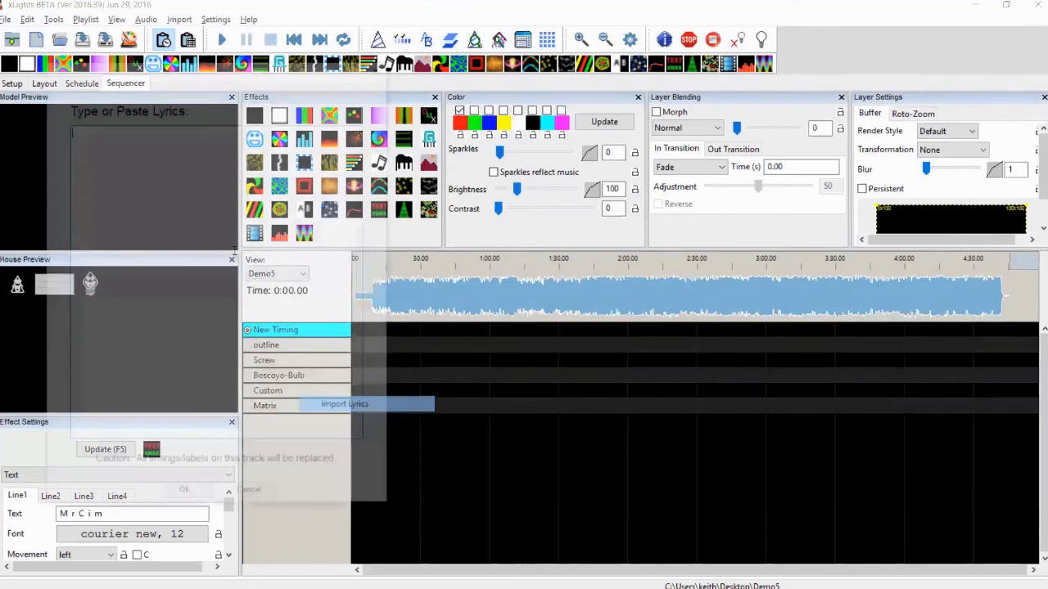
key("ctrl+v")
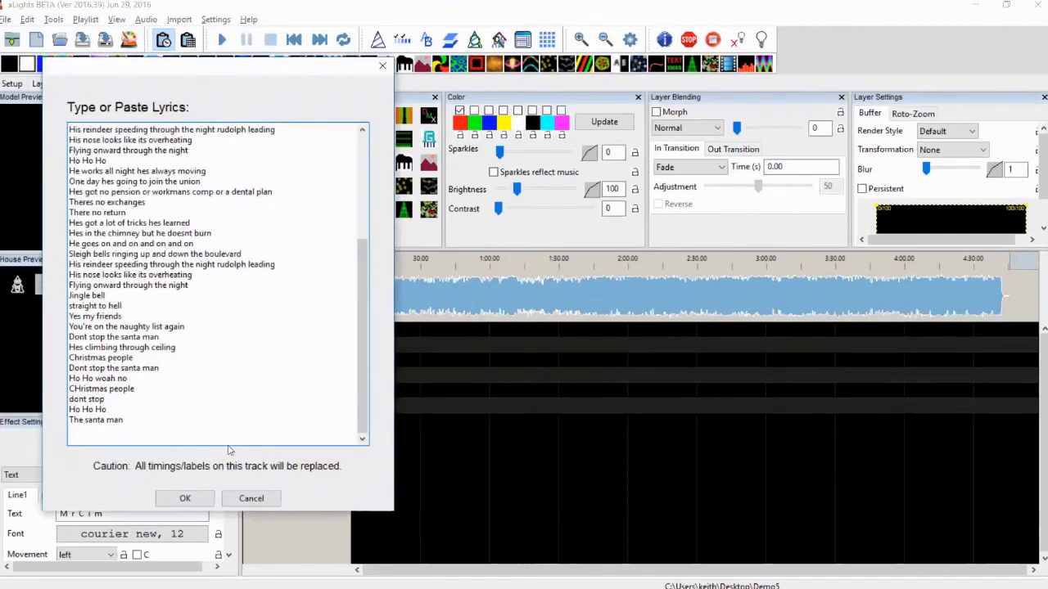
left_click(184, 501)
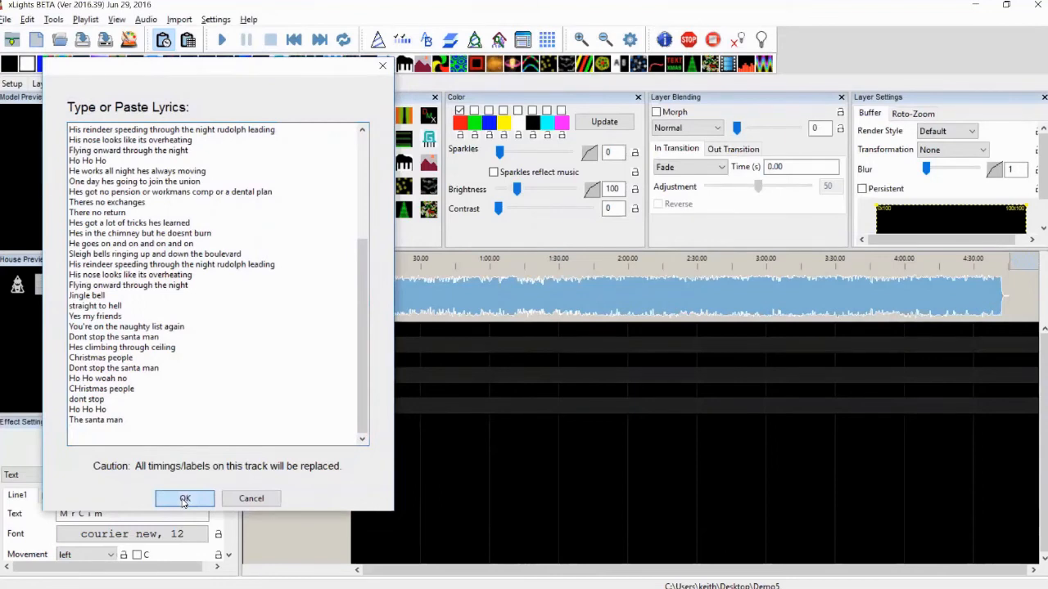
left_click(184, 501)
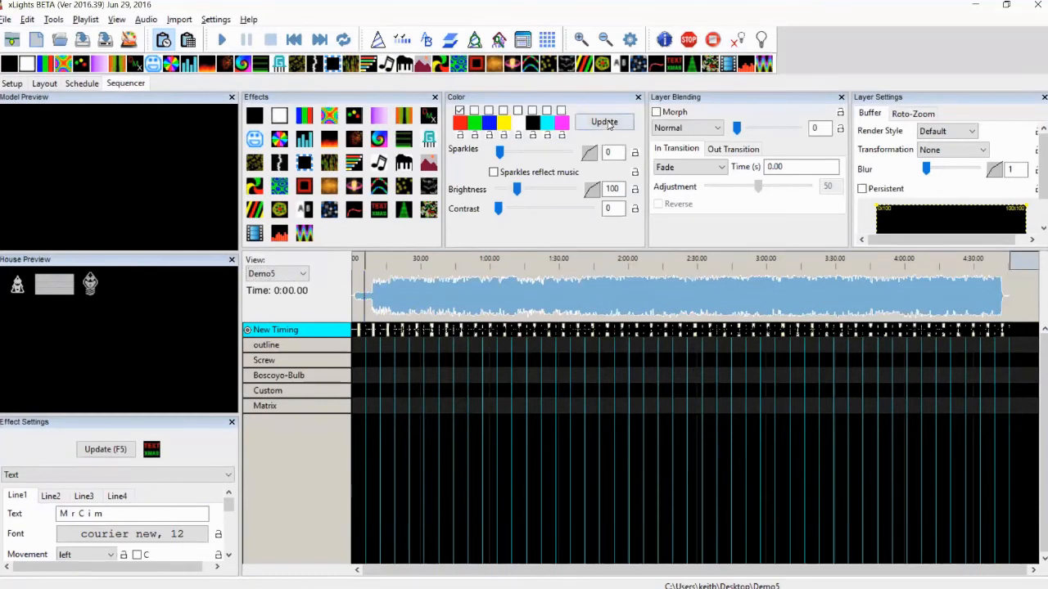
Zoom into the timeline and examine where the imported lyric phrases fall against the waveform
left_click(585, 40)
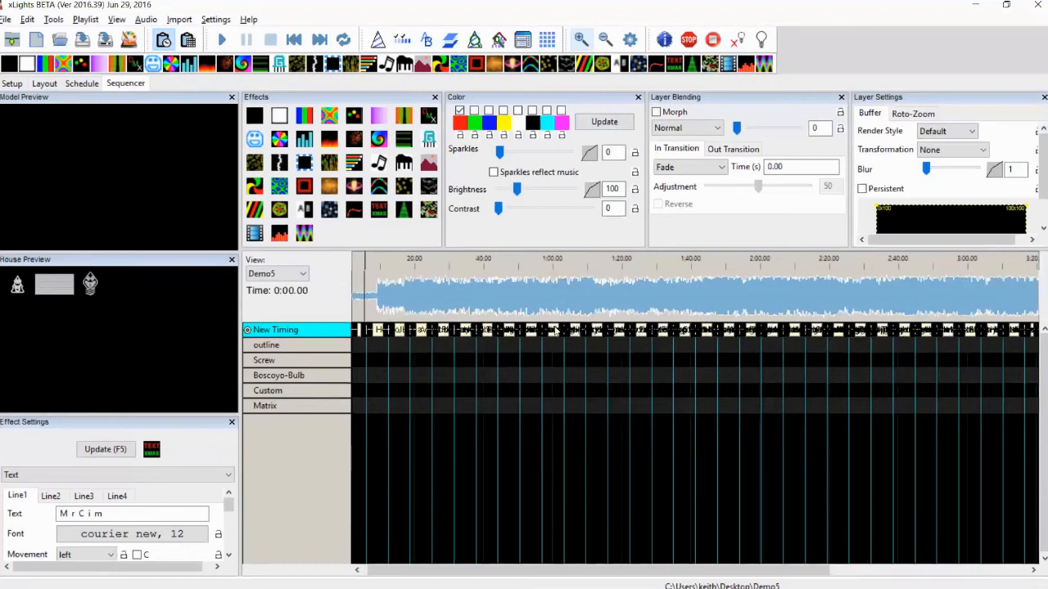
left_click(584, 40)
scroll(442, 482, "left", 4)
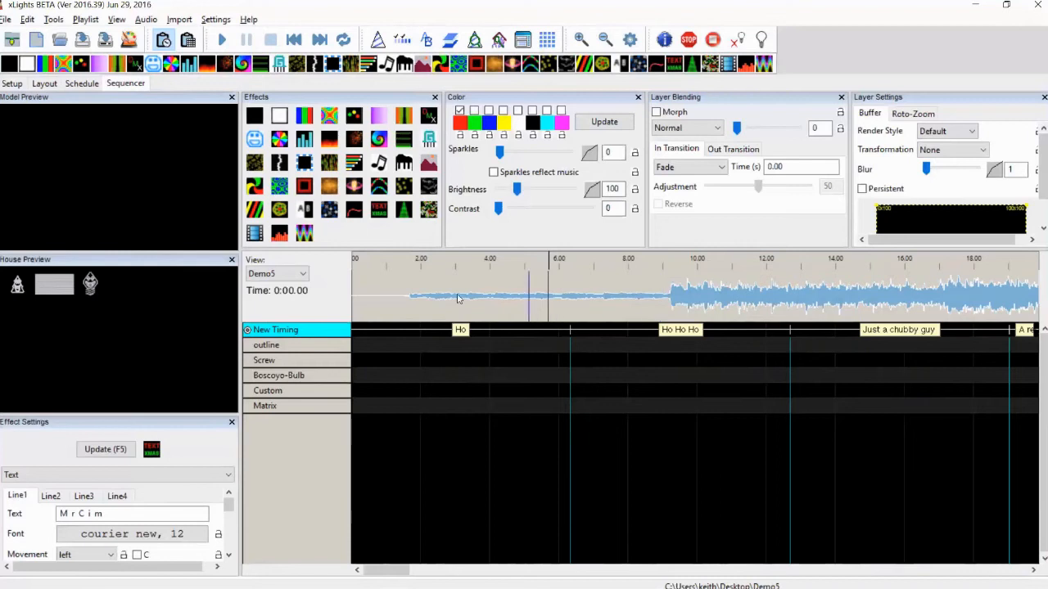
left_click_drag(417, 295, 1038, 292)
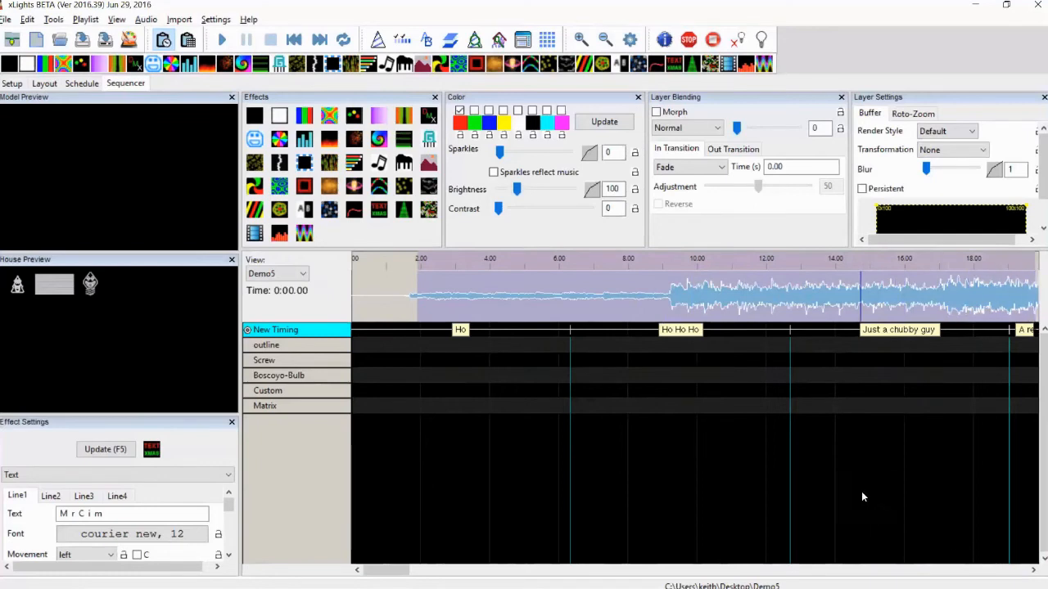
scroll(860, 496, "right", 2)
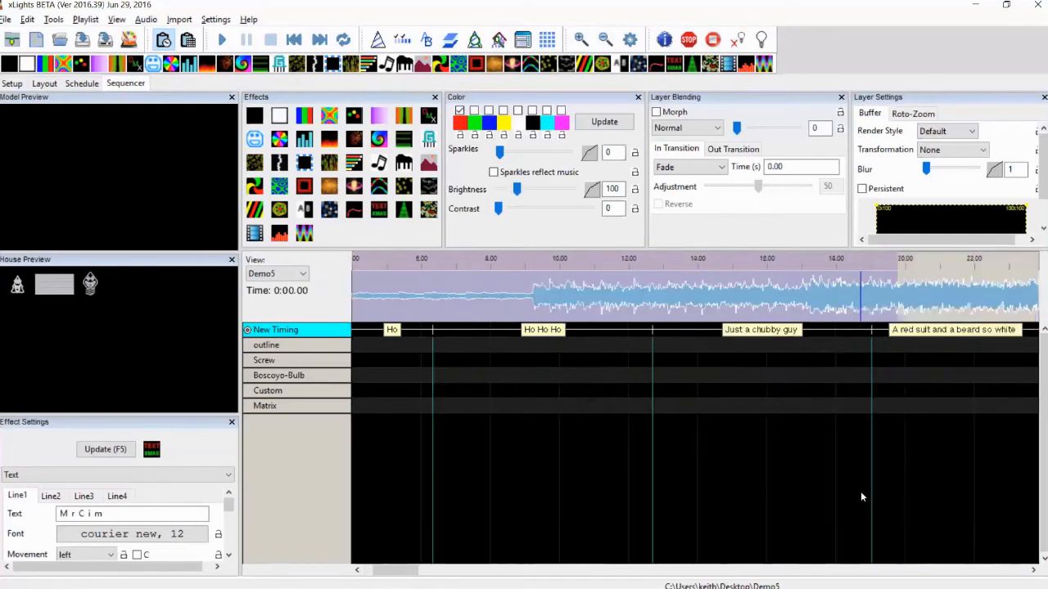
scroll(860, 497, "right", 10)
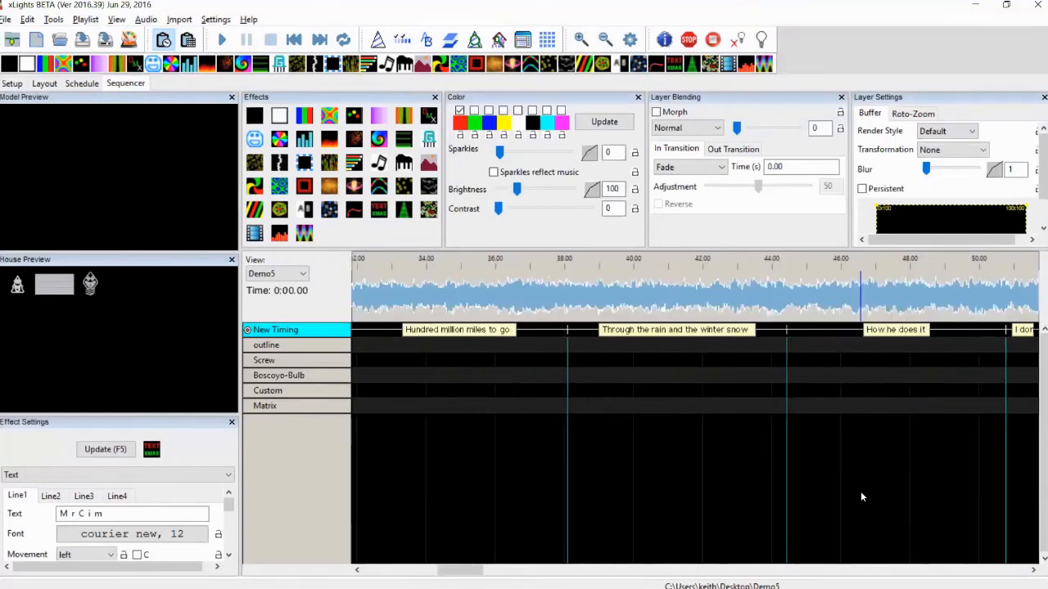
scroll(860, 496, "left", 5)
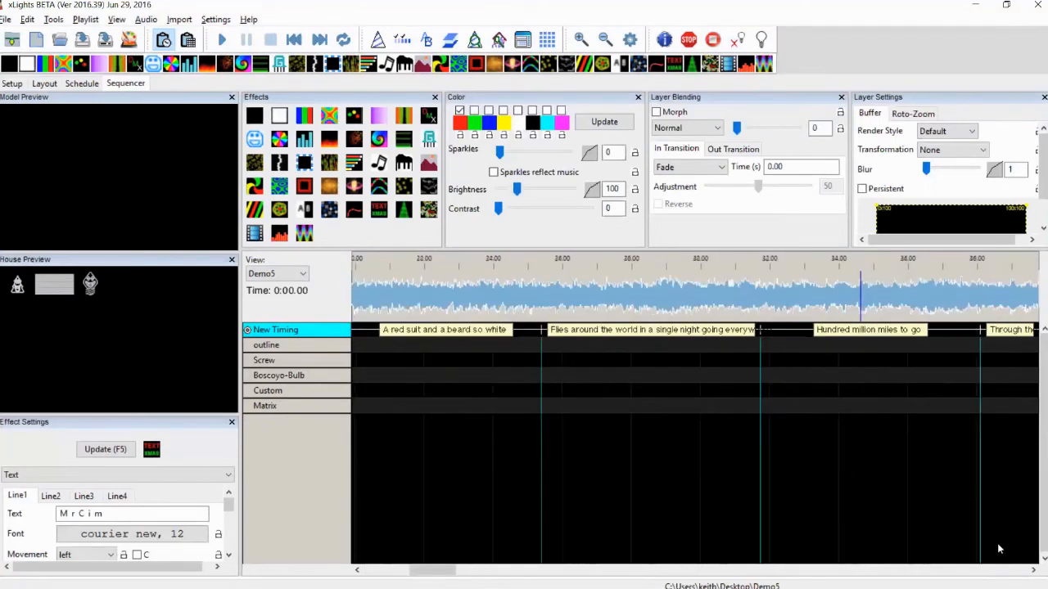
scroll(998, 546, "left", 10)
left_click(982, 571)
left_click(381, 296)
mouse_move(382, 297)
left_mouse_down()
mouse_move(686, 294)
mouse_move(666, 292)
left_mouse_up()
left_click(666, 291)
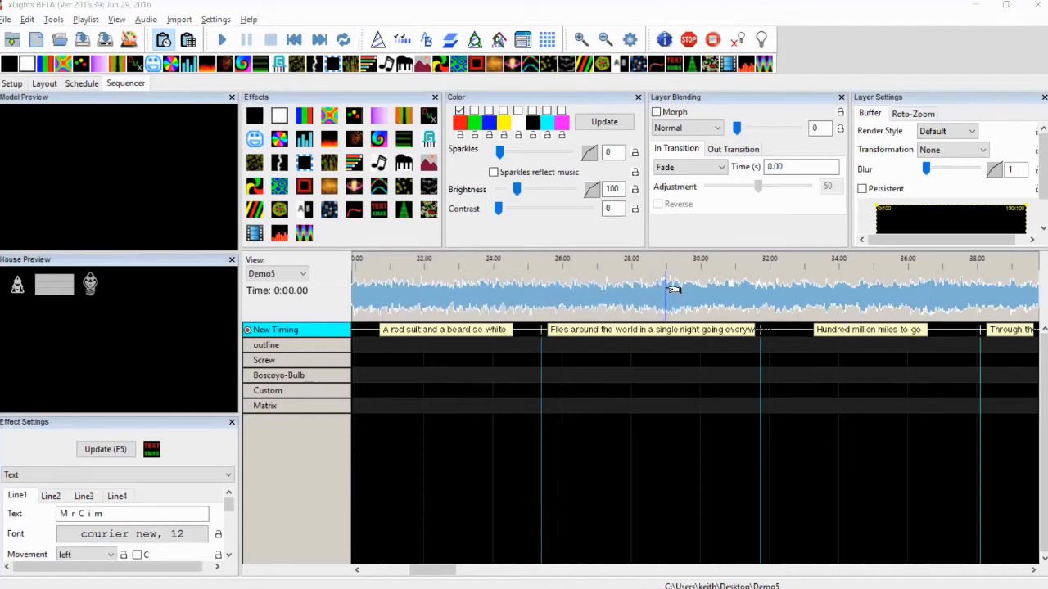
scroll(669, 289, "down", 2)
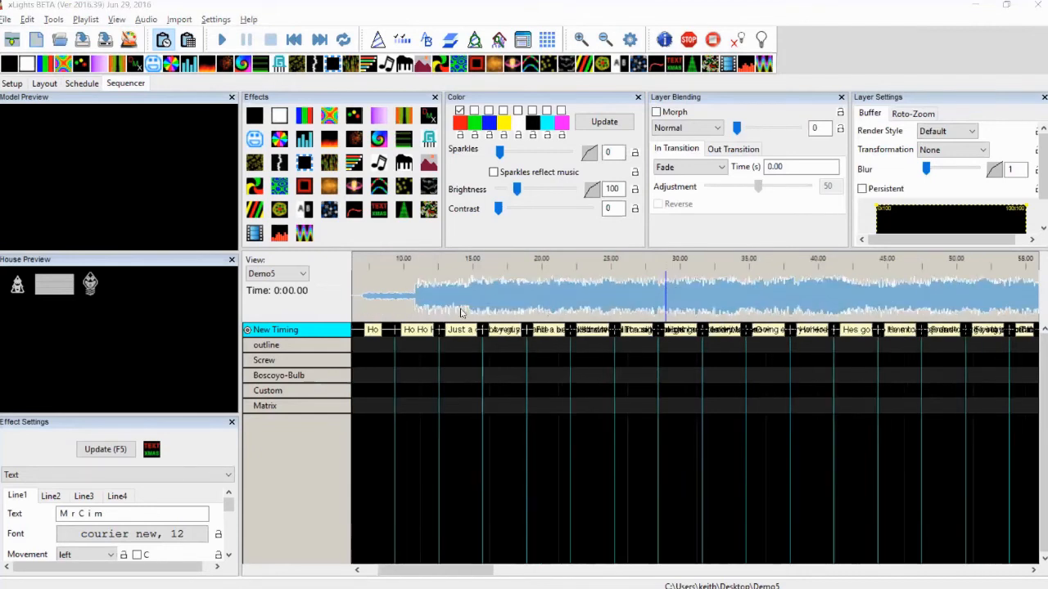
scroll(417, 319, "down", 5)
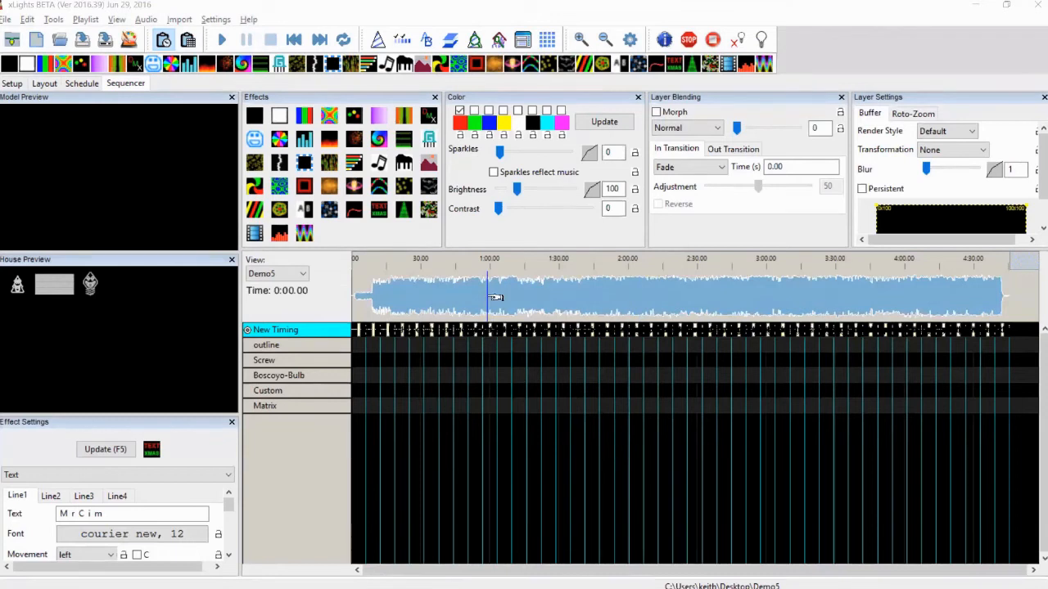
Move the boundary after the "I dont know" phrase later on the New Timing track
left_click(582, 39)
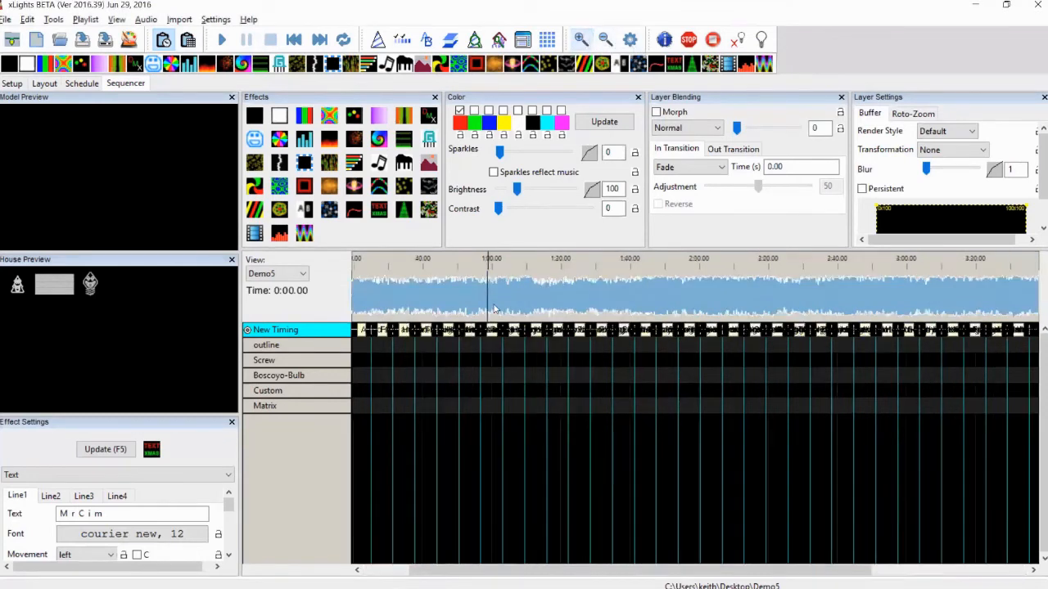
scroll(493, 308, "up", 5)
mouse_move(637, 314)
left_mouse_down()
mouse_move(647, 326)
mouse_move(637, 330)
mouse_move(842, 329)
left_mouse_up()
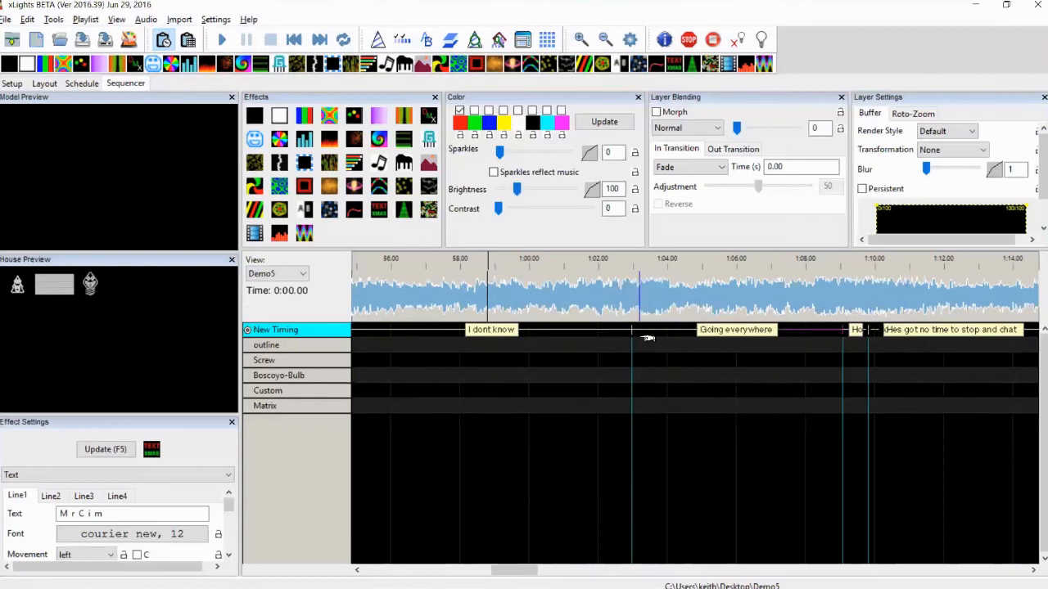
left_click_drag(633, 329, 817, 329)
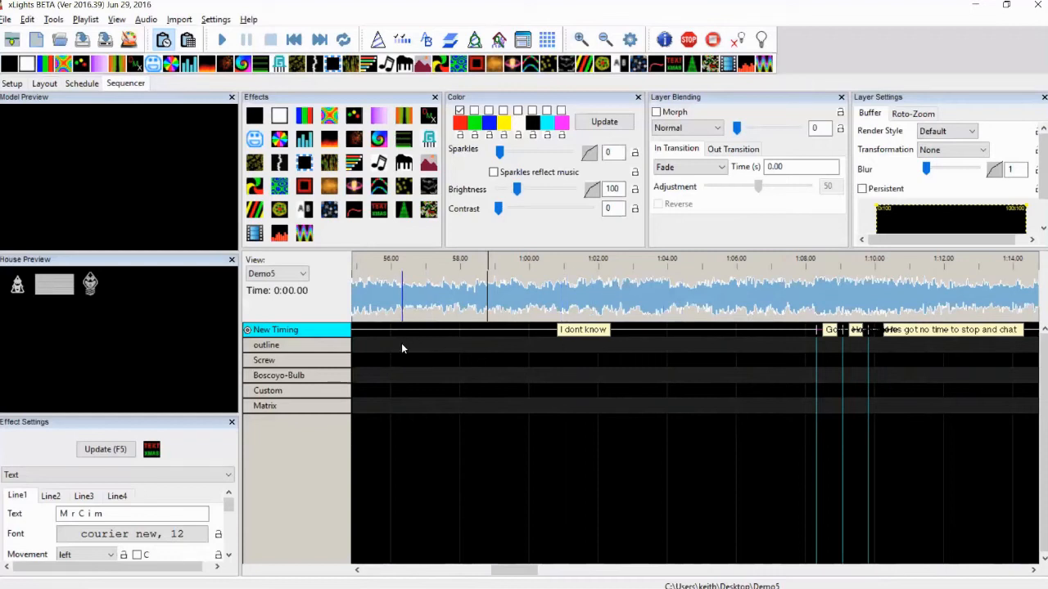
Add a new timing track named Vocals
right_click(312, 334)
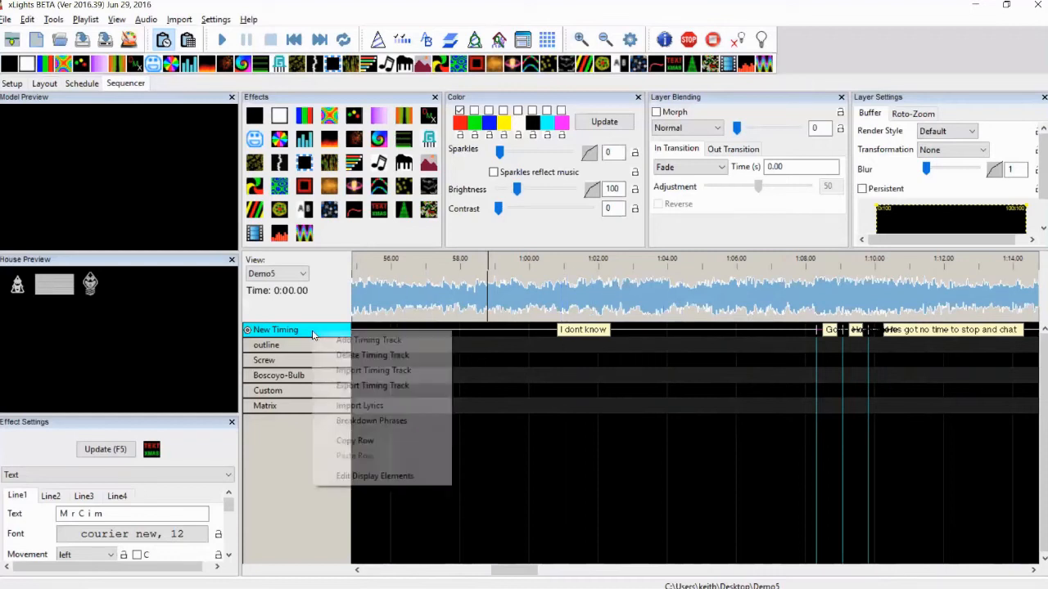
left_click(360, 341)
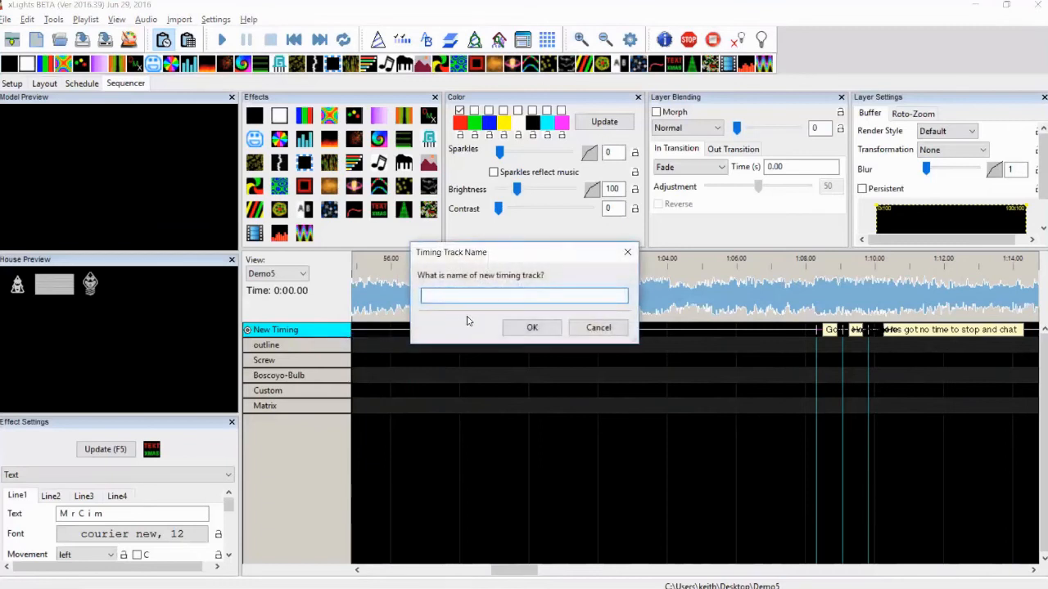
type("M")
type("Vocas")
type("ls")
key("Return")
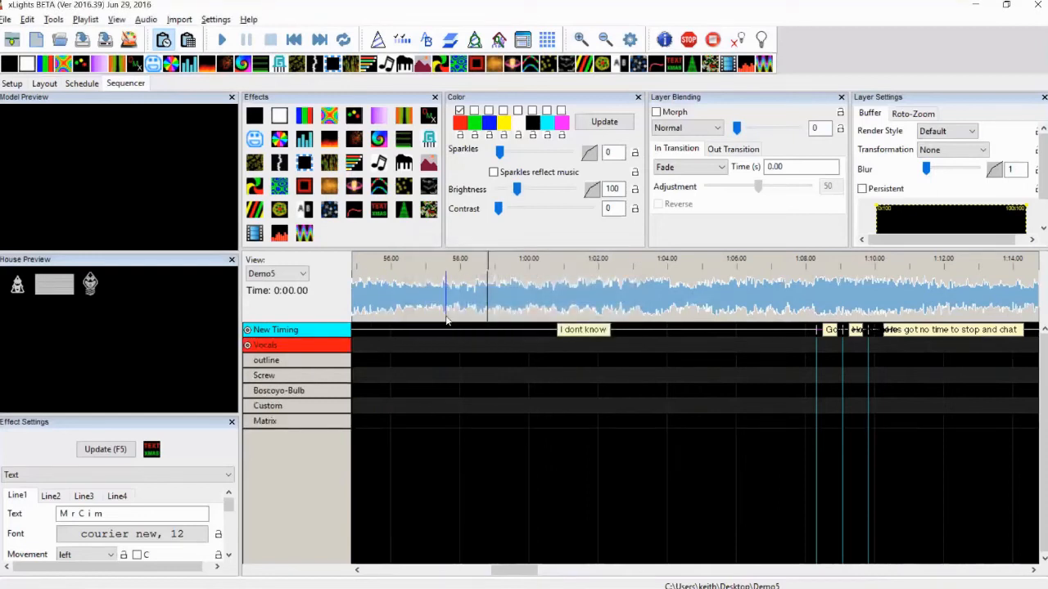
Delete the New Timing track and confirm the deletion
right_click(297, 331)
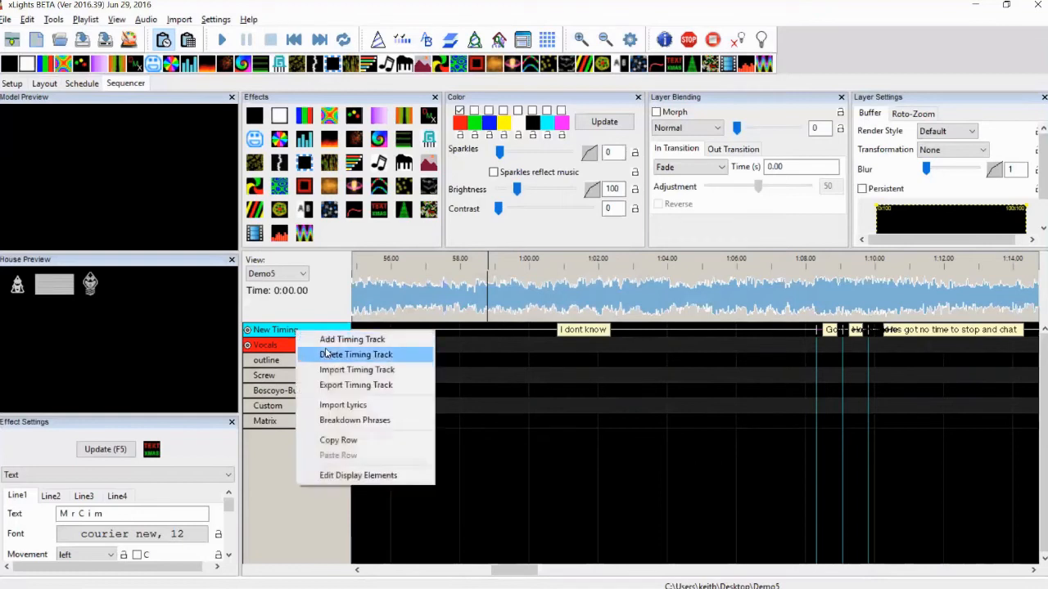
left_click(328, 354)
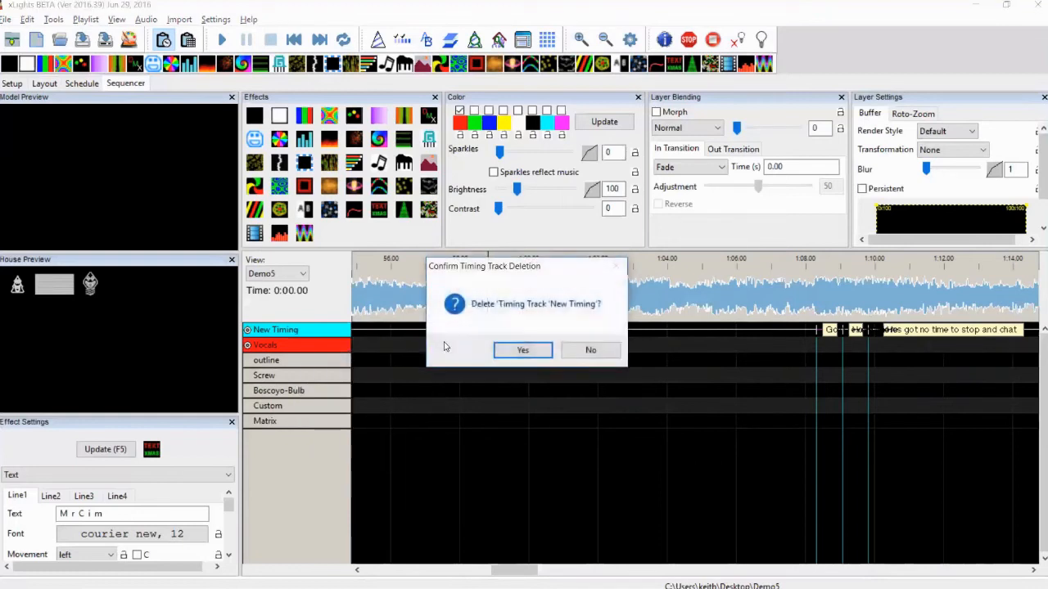
left_click(522, 351)
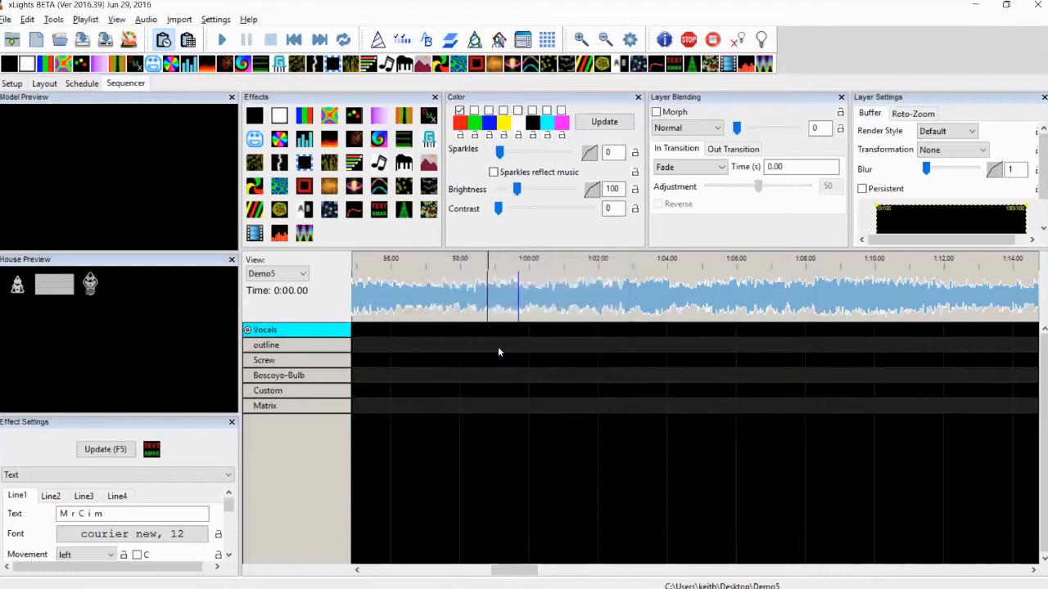
Play the song from the beginning and pause it near the first sung vocal around 29 seconds
left_click(294, 39)
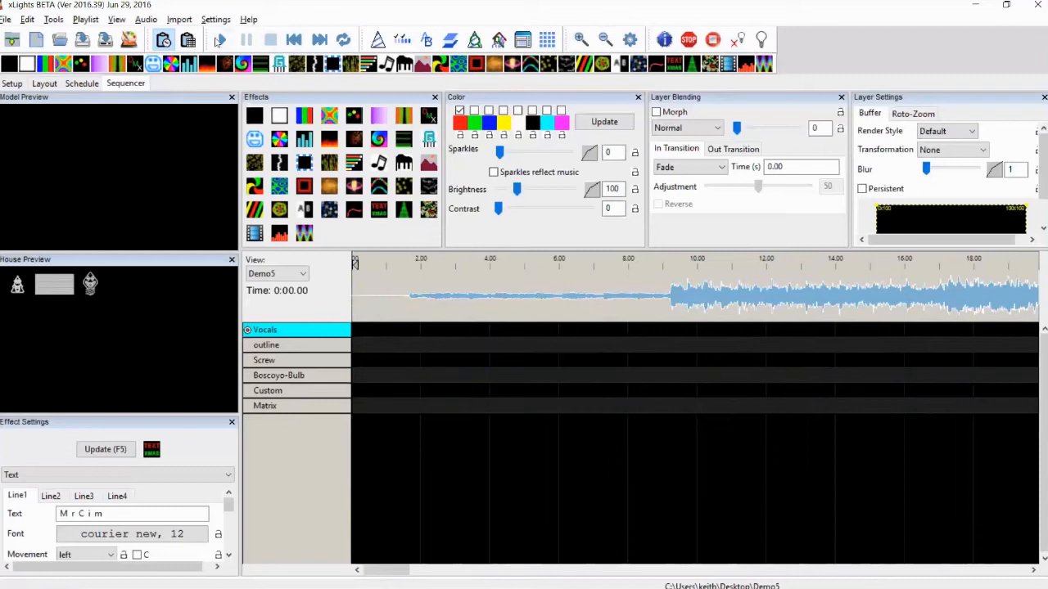
left_click(220, 39)
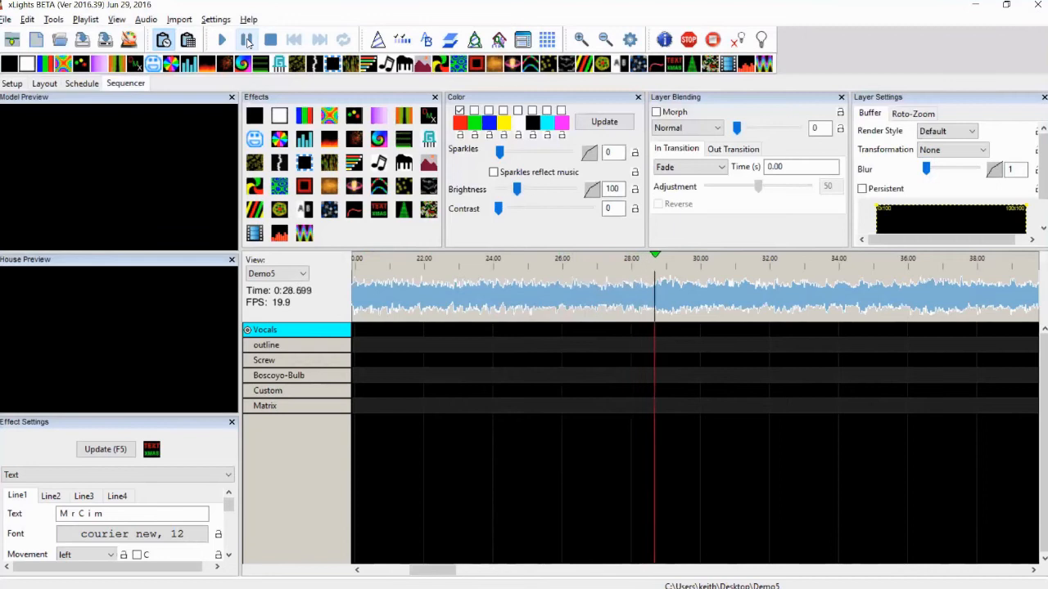
left_click(247, 40)
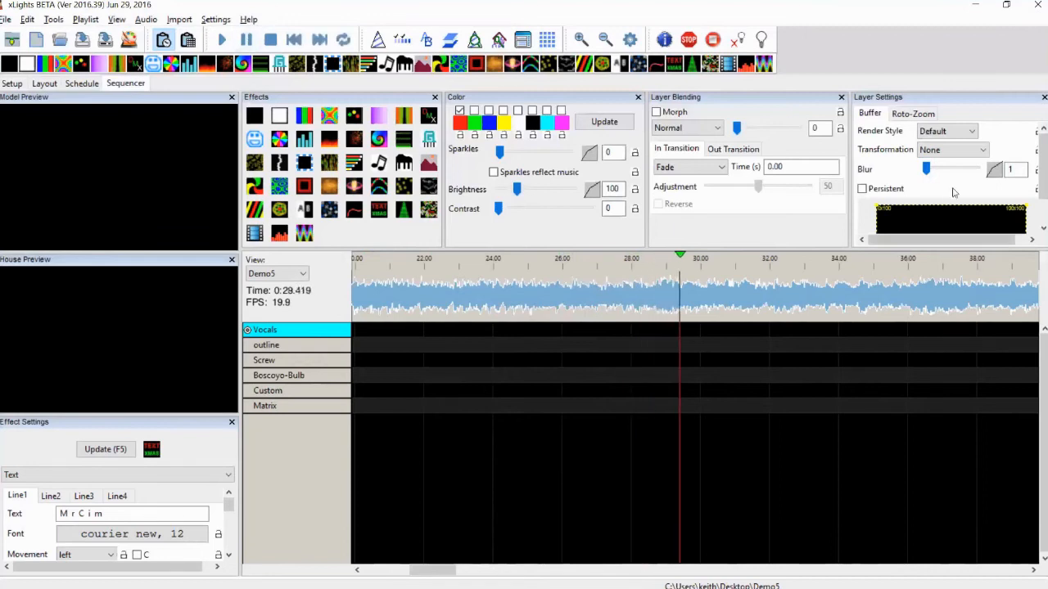
Add two timing marks on the Vocals track around the first sung word, at about 28.8 s and 29.9 s
left_click(659, 311)
left_click_drag(656, 317, 655, 306)
key("t")
left_click(693, 309)
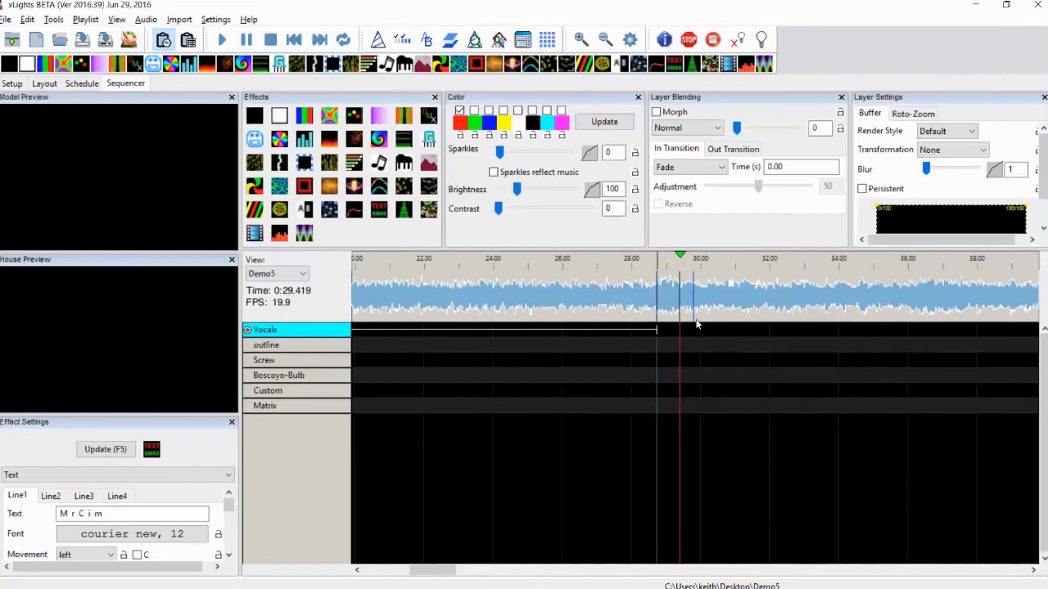
key("t")
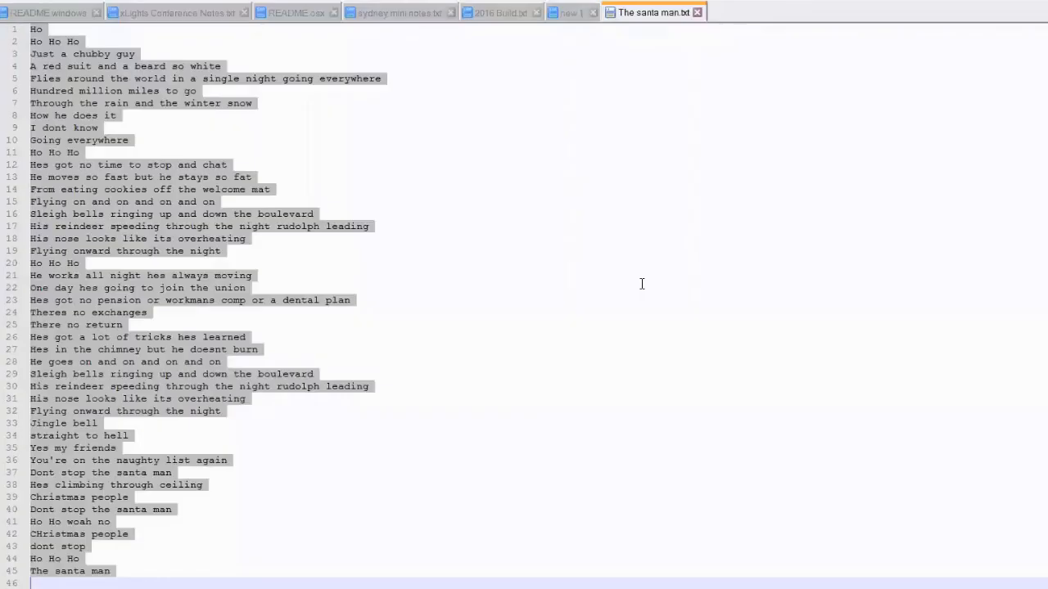
Copy the first lyric line "Ho" from The santa man.txt and label the new Vocals timing segment Ho
key("ctrl+Home")
key("shift+Down")
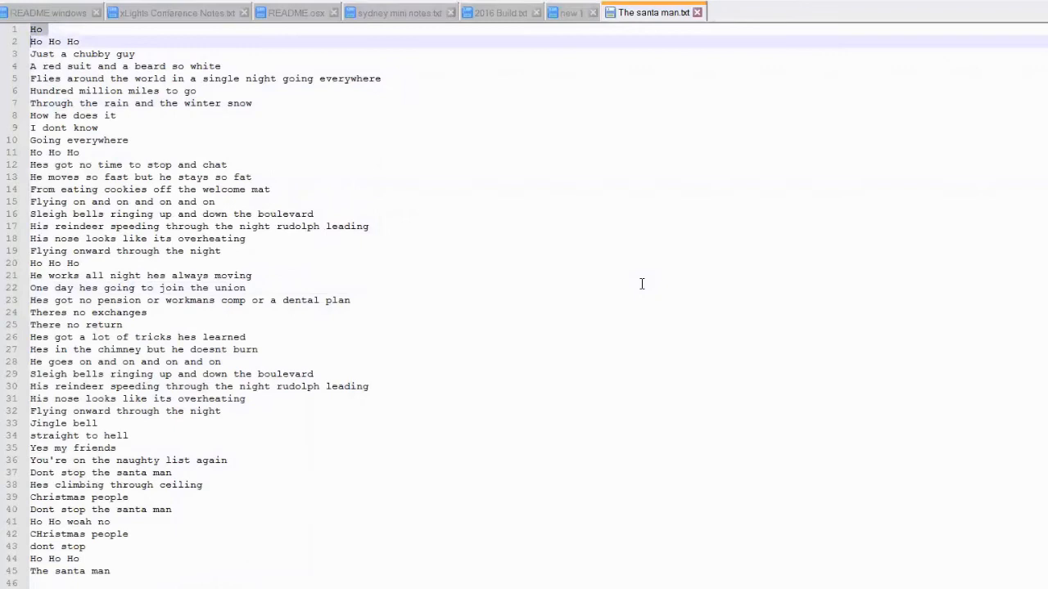
key("shift+Left")
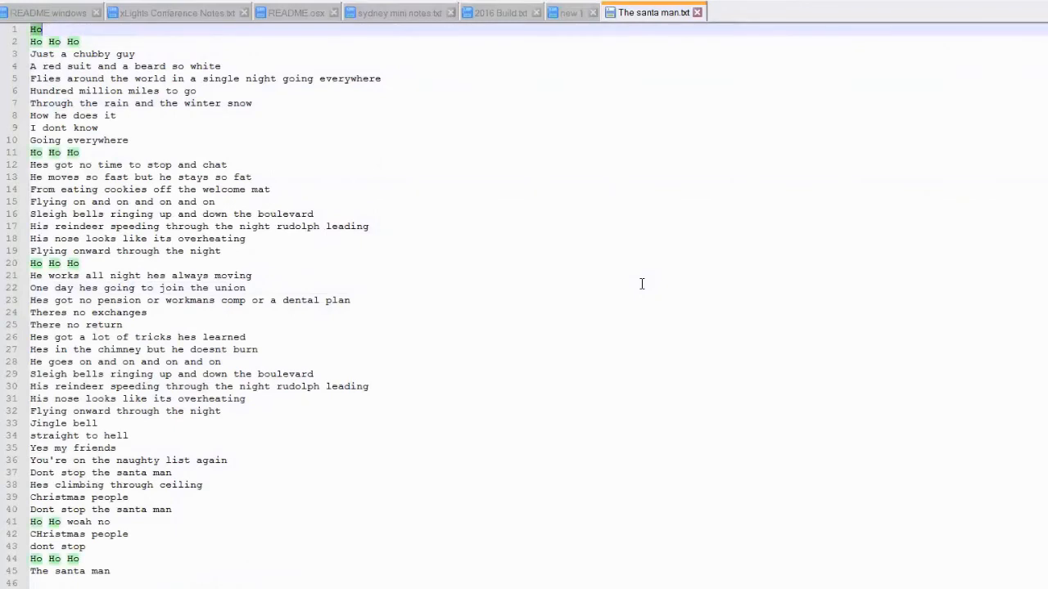
key("alt+Tab")
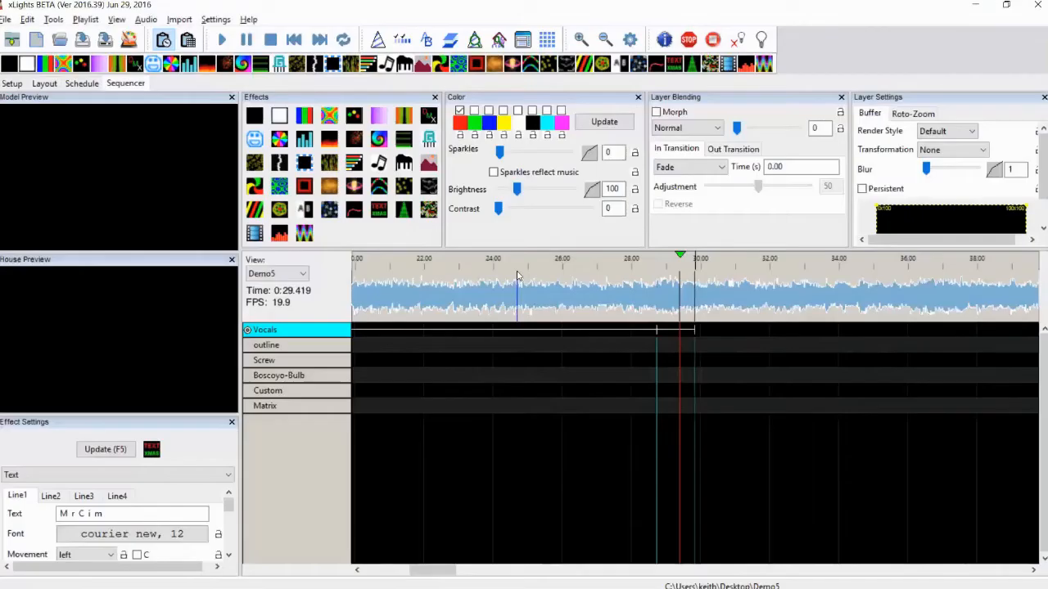
double_click(676, 332)
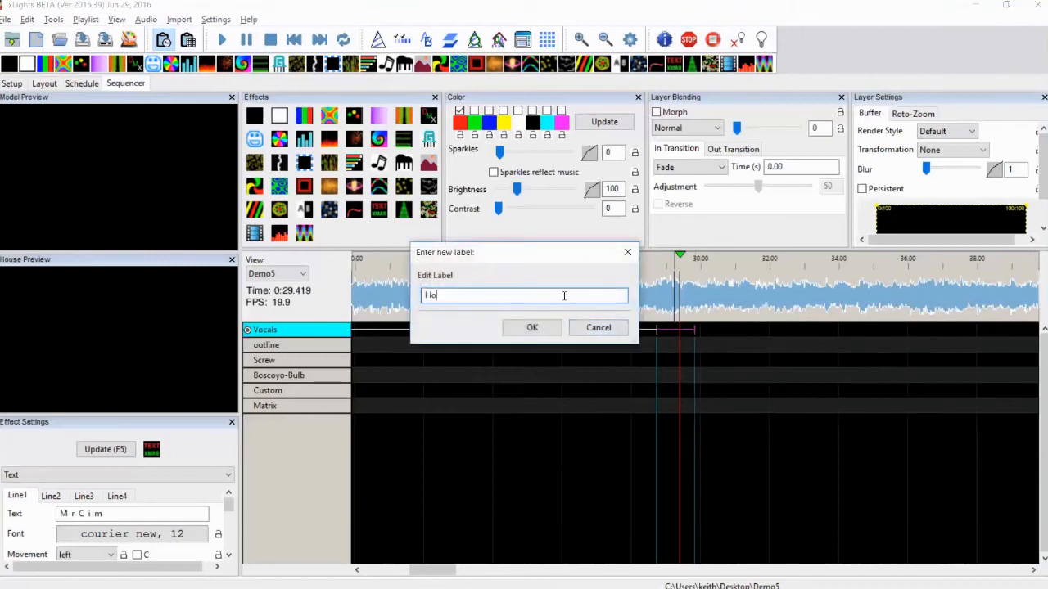
key("Return")
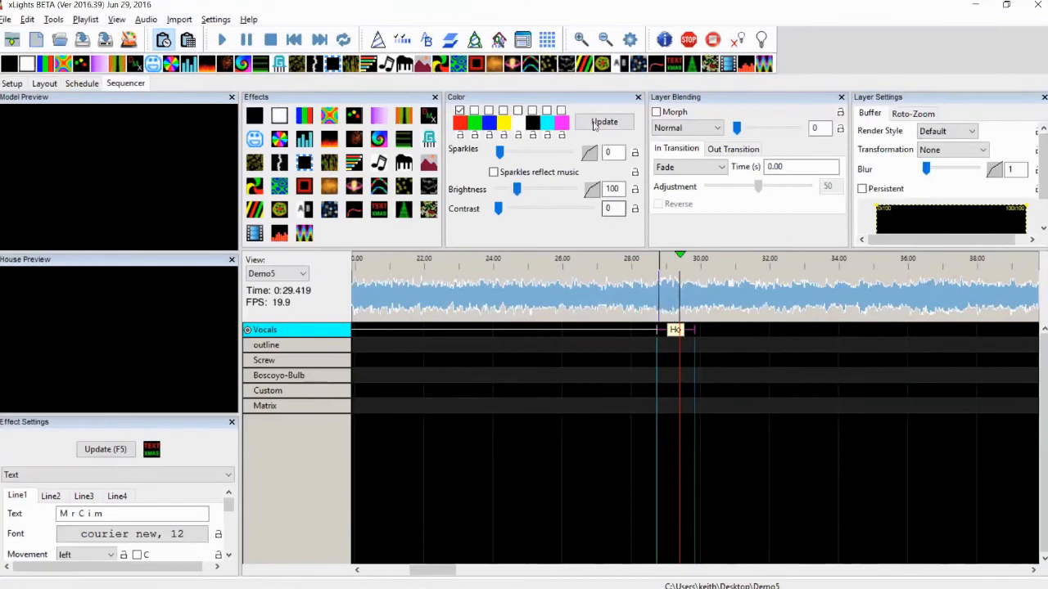
Zoom into the Ho segment, play it as a selection, and move its start boundary to about 28.95 s
left_click(581, 38)
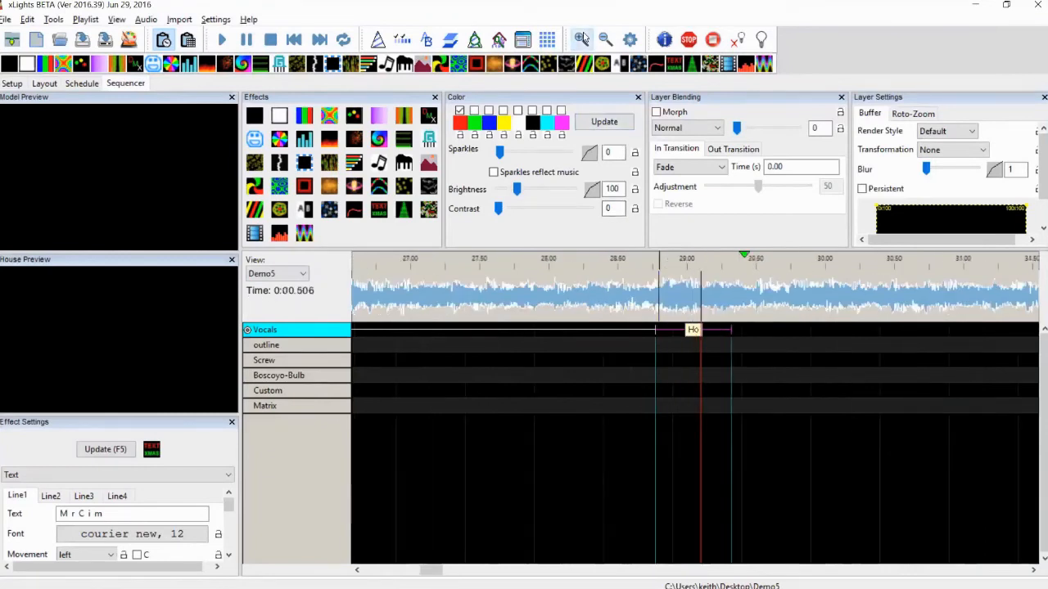
left_click(582, 38)
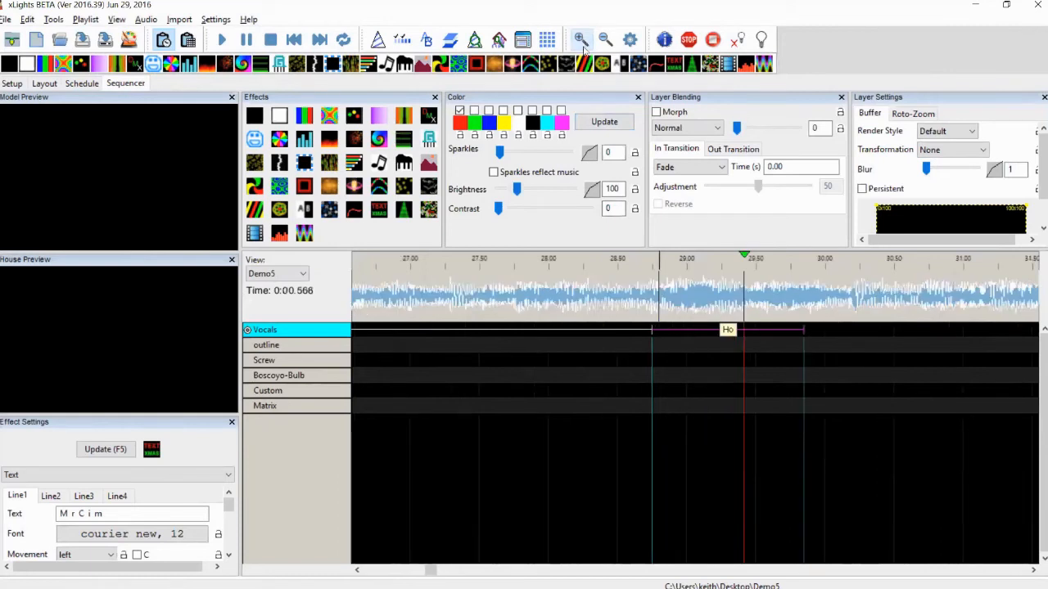
left_click(1035, 570)
left_click(1034, 570)
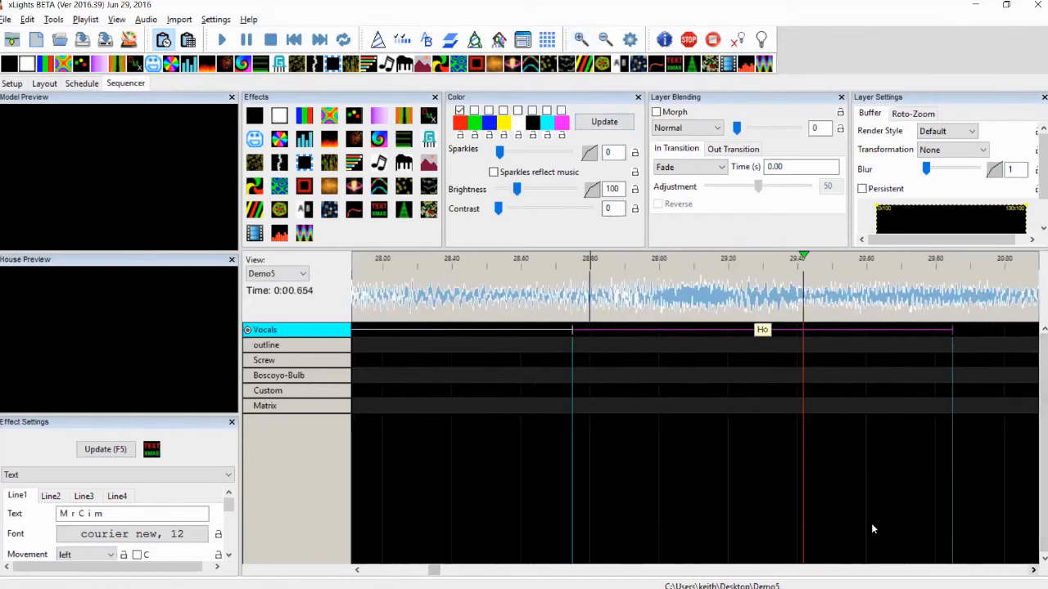
left_click_drag(486, 302, 900, 301)
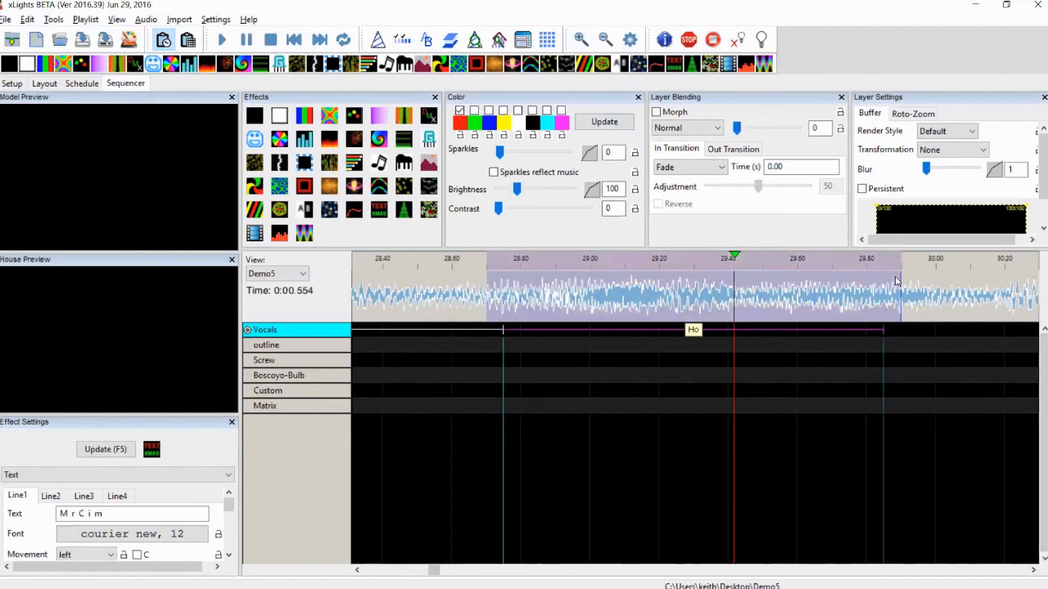
left_click(343, 40)
left_click_drag(502, 329, 589, 329)
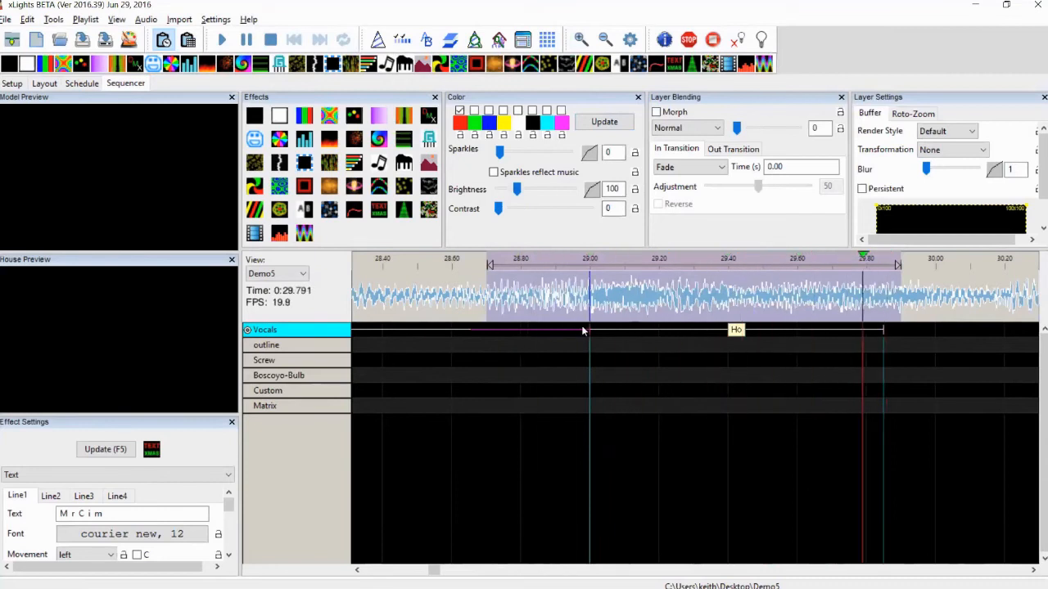
left_click_drag(589, 329, 572, 329)
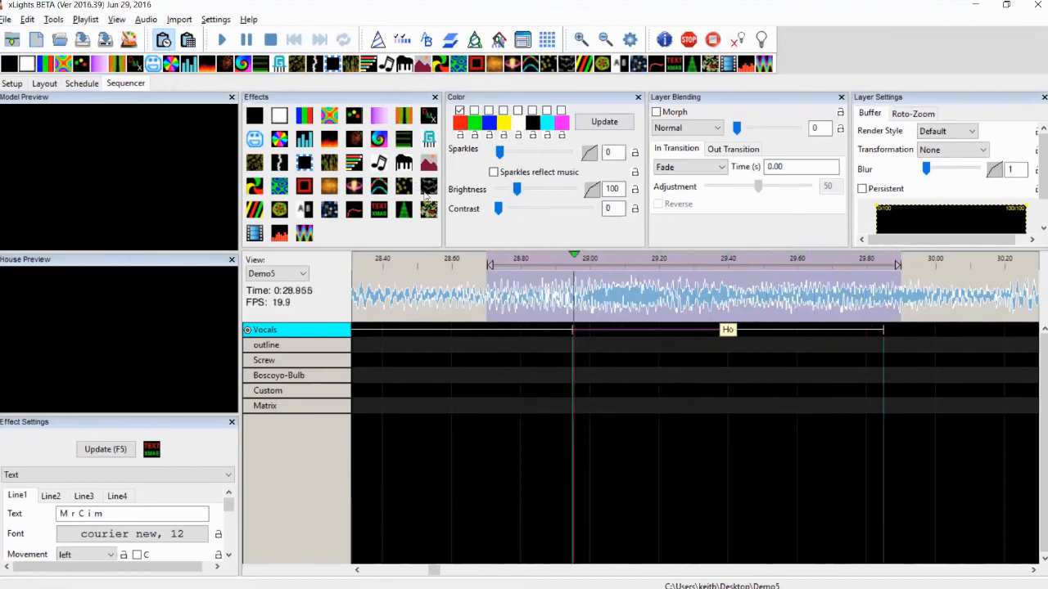
Play from 28.6 s and move the Ho segment's end boundary later to about 30.1 s
left_click(451, 295)
key("space")
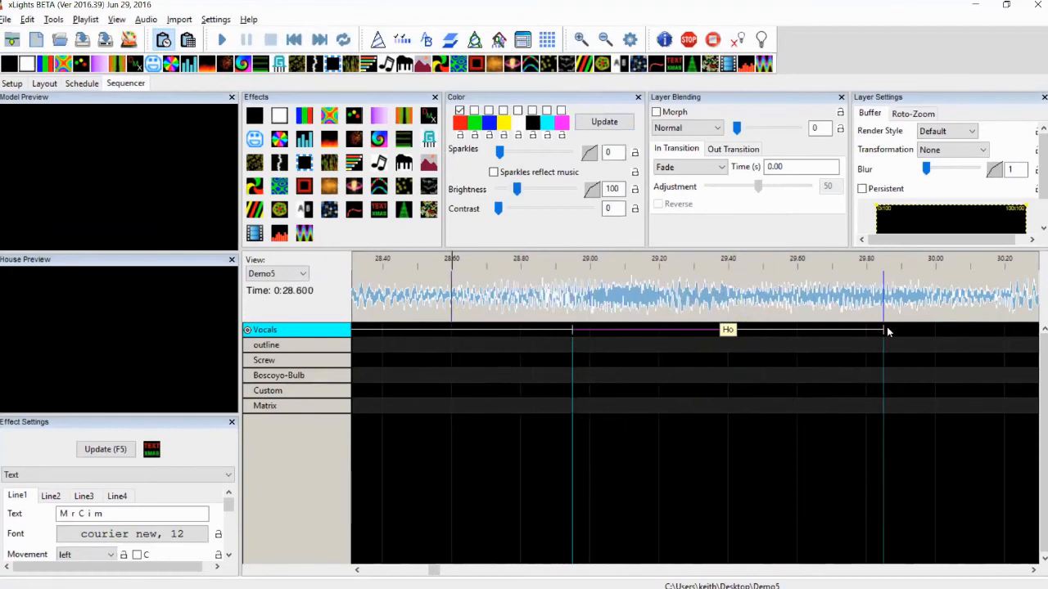
left_click_drag(884, 329, 978, 324)
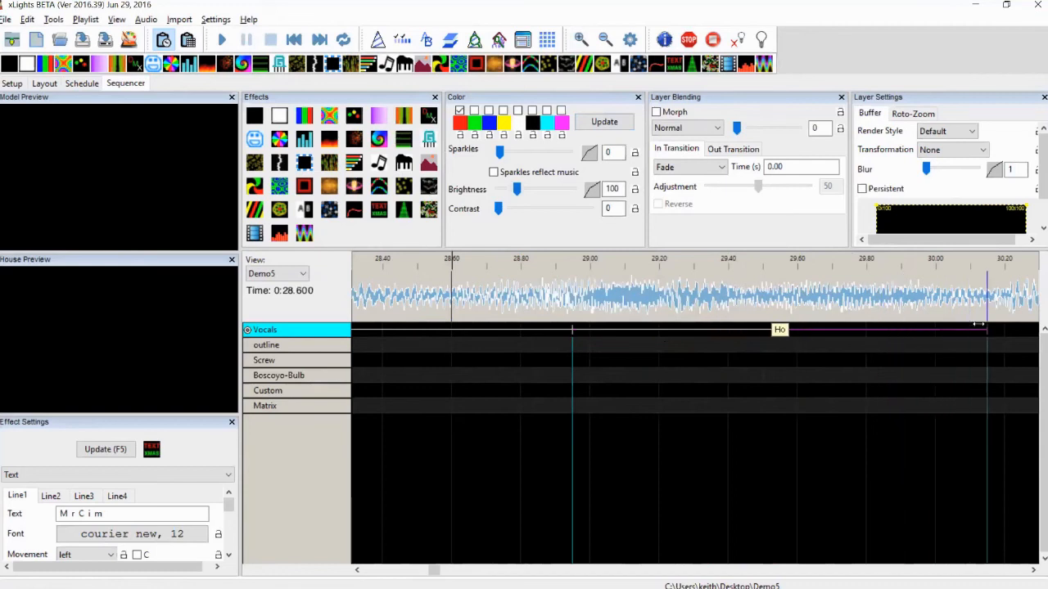
Replay the selected stretch around the Ho segment to check its timing against the vocal
left_click(1032, 571)
left_click(1032, 571)
left_click(1032, 570)
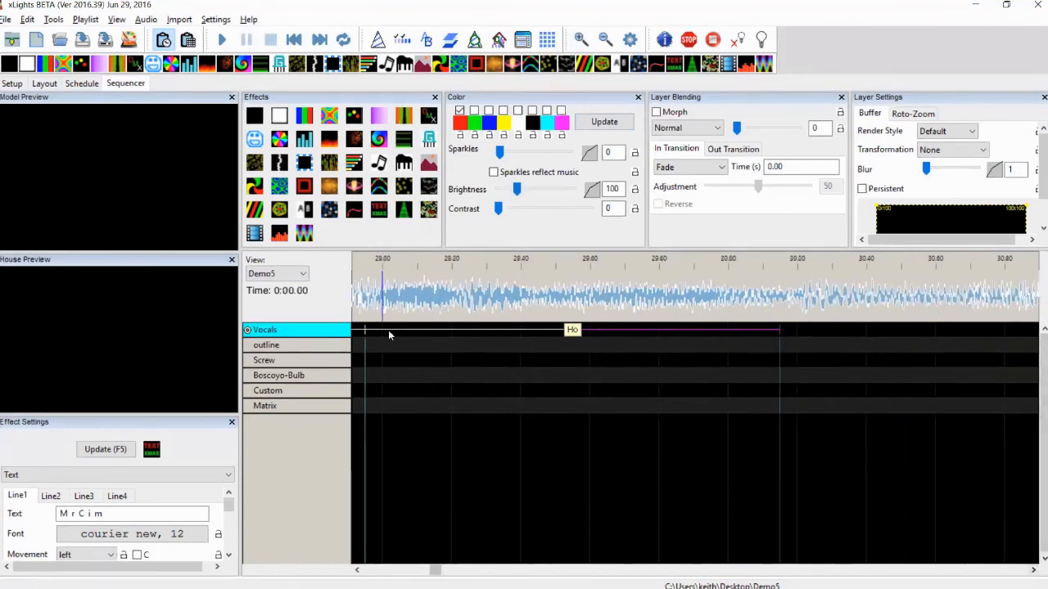
left_click_drag(360, 300, 853, 295)
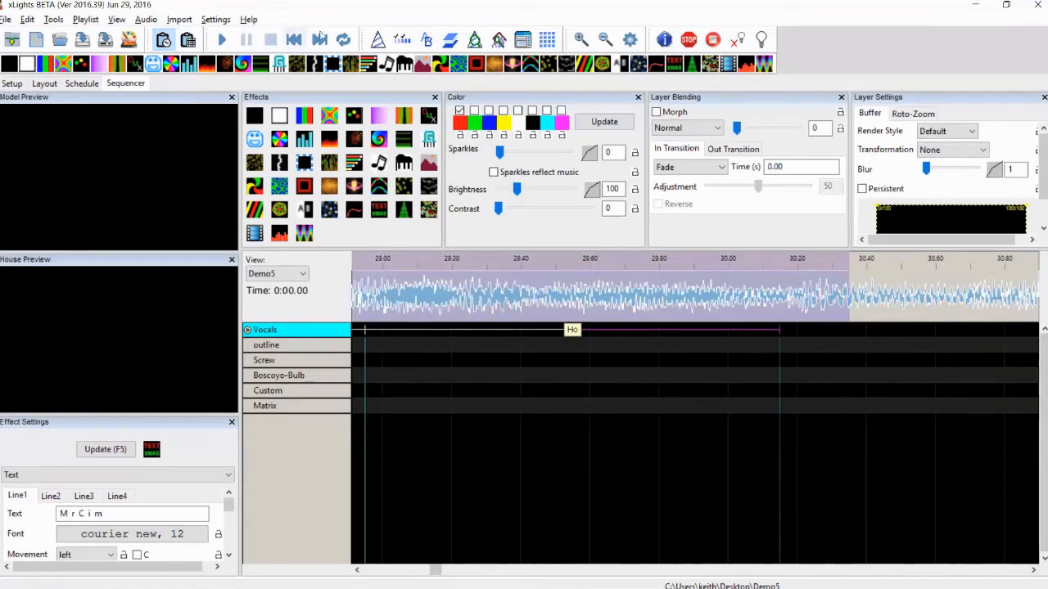
left_click(348, 40)
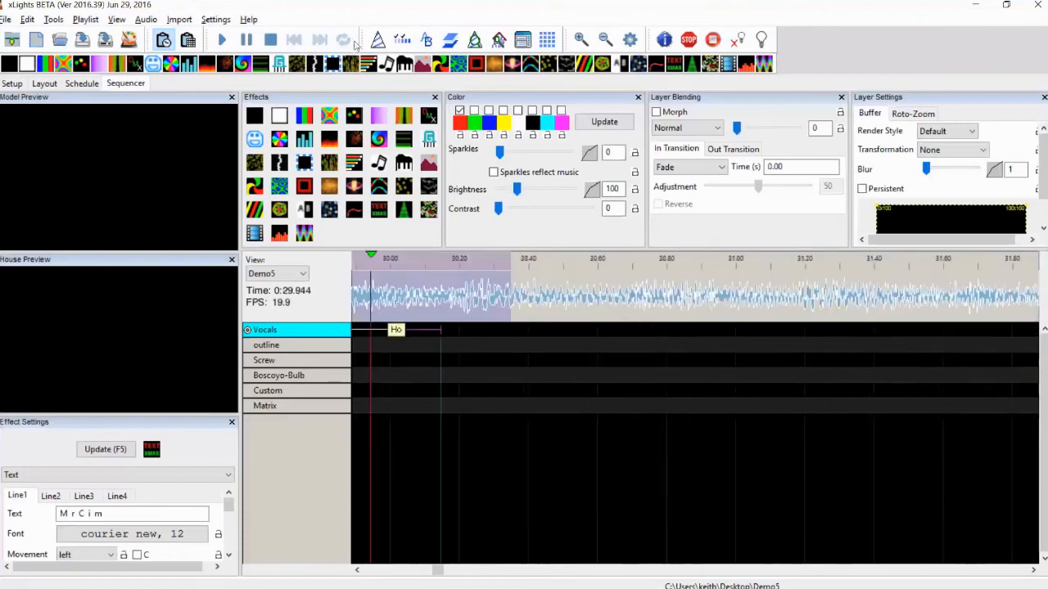
left_click(277, 42)
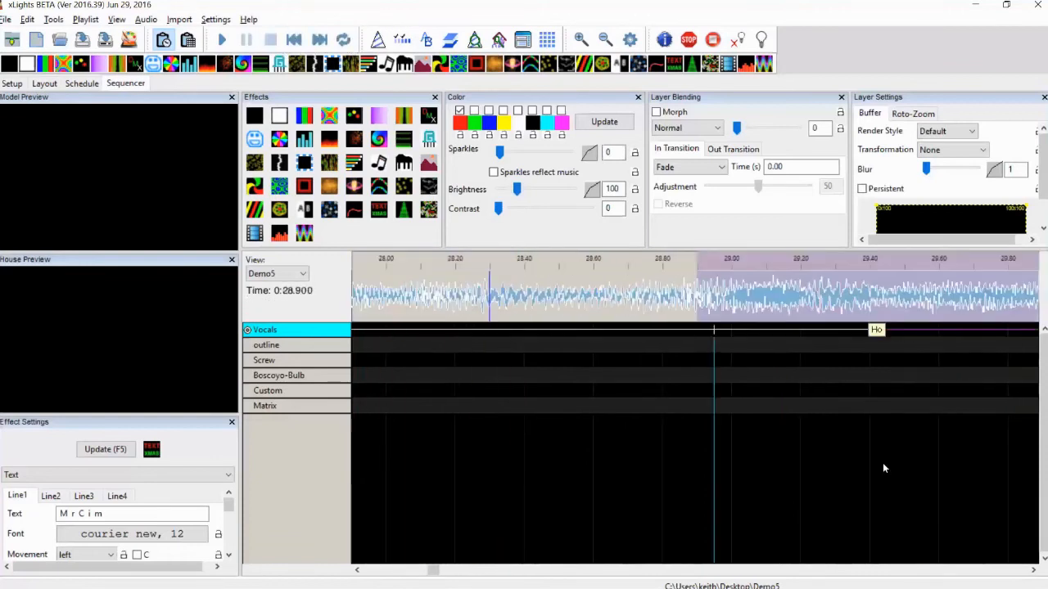
left_click(1032, 570)
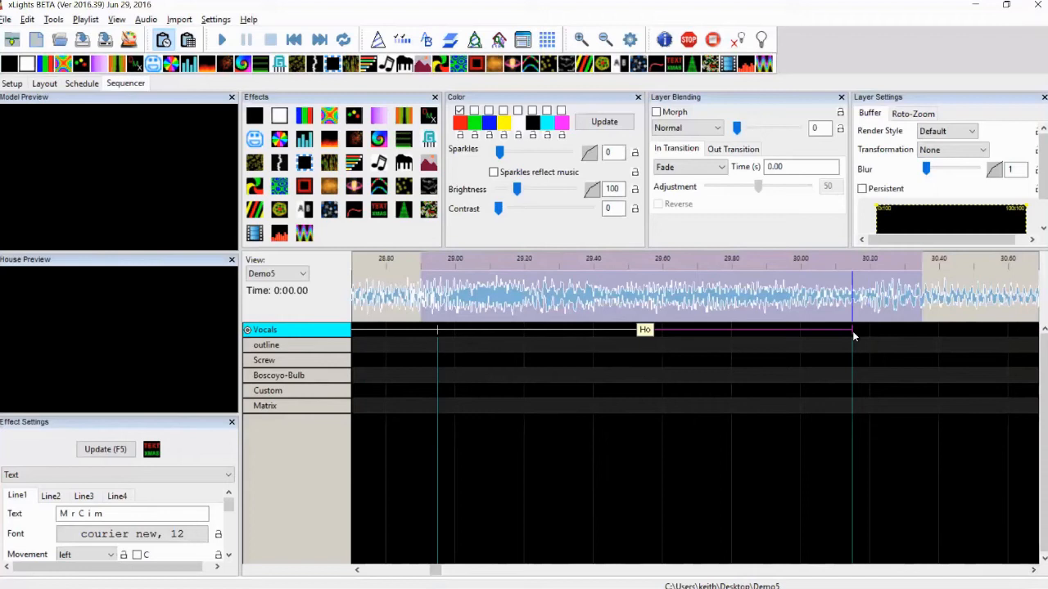
left_click(645, 291)
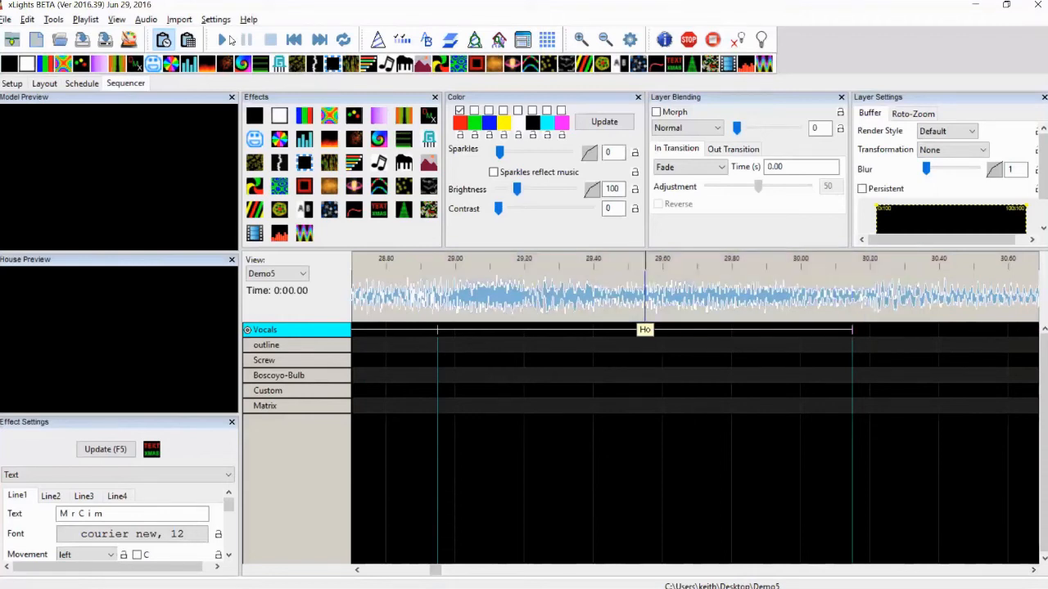
left_click(229, 40)
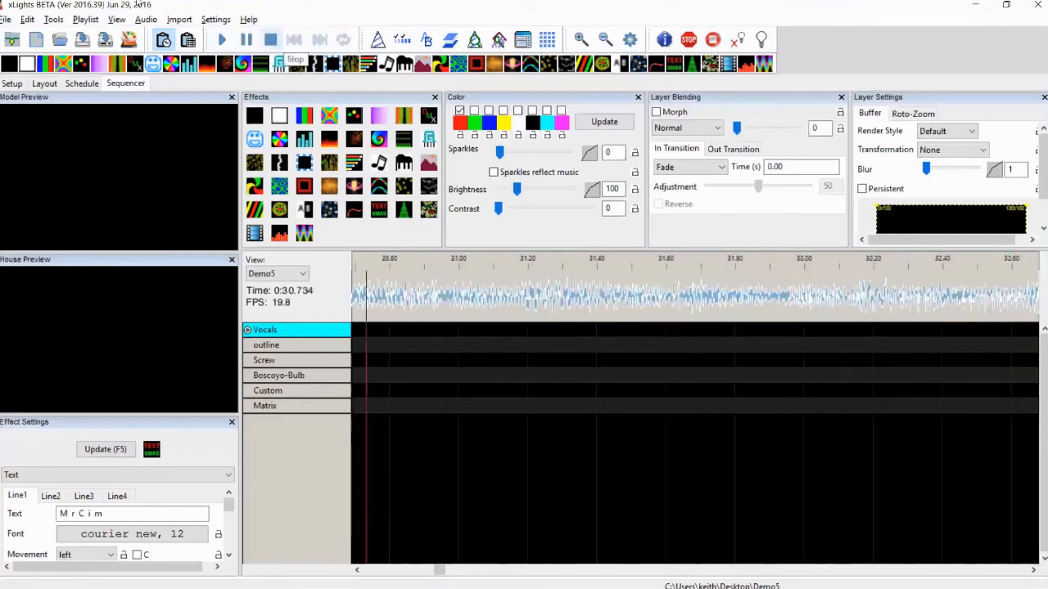
left_click(271, 40)
Switch playback to half speed, replay the Ho segment, and move its end boundary earlier to about 29.95 s
left_click(145, 19)
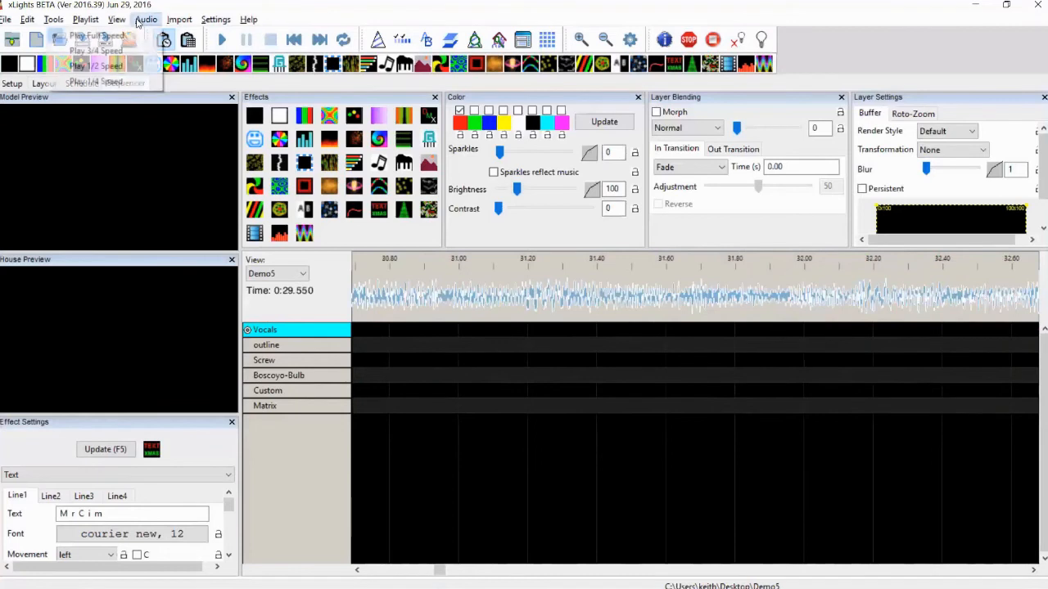
left_click(118, 66)
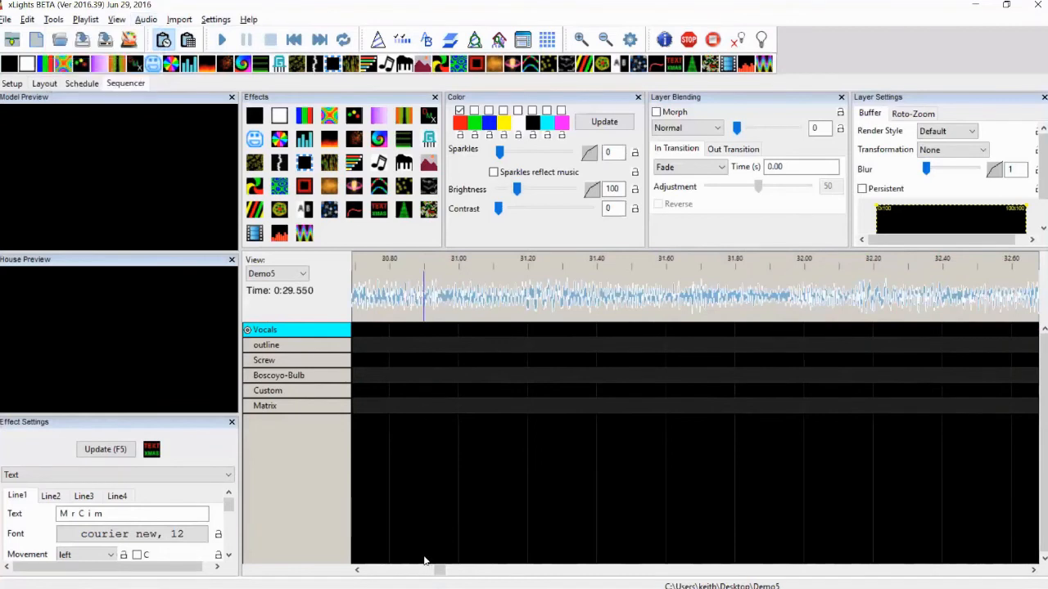
left_click(402, 570)
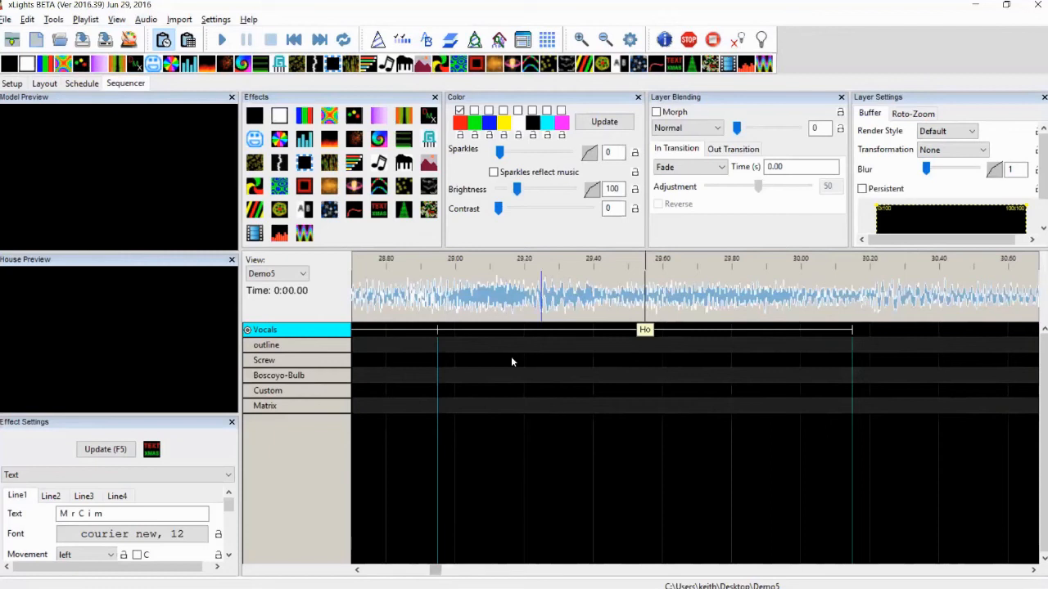
left_click(473, 307)
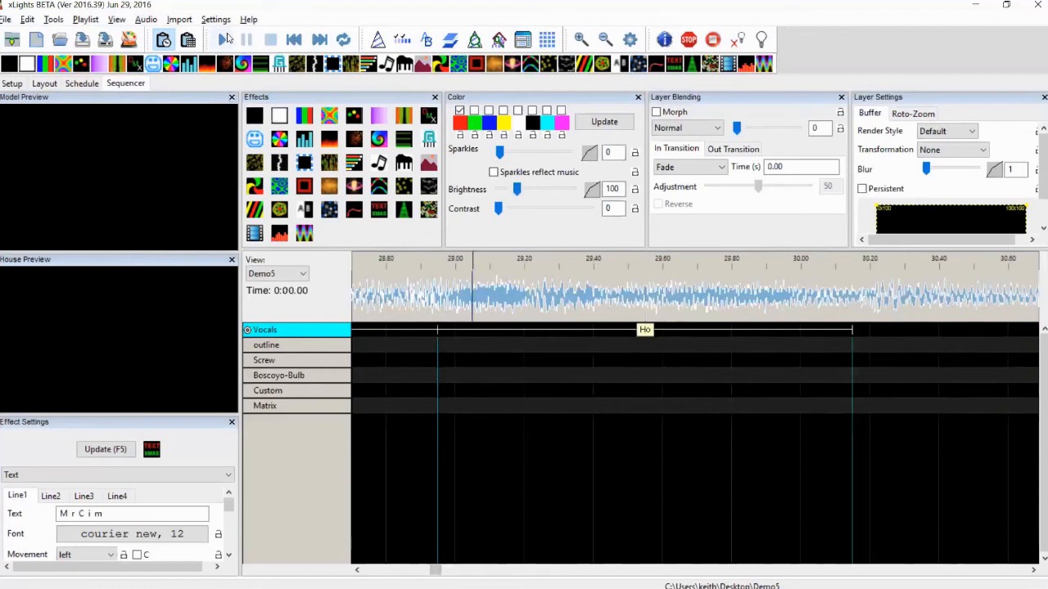
left_click(226, 39)
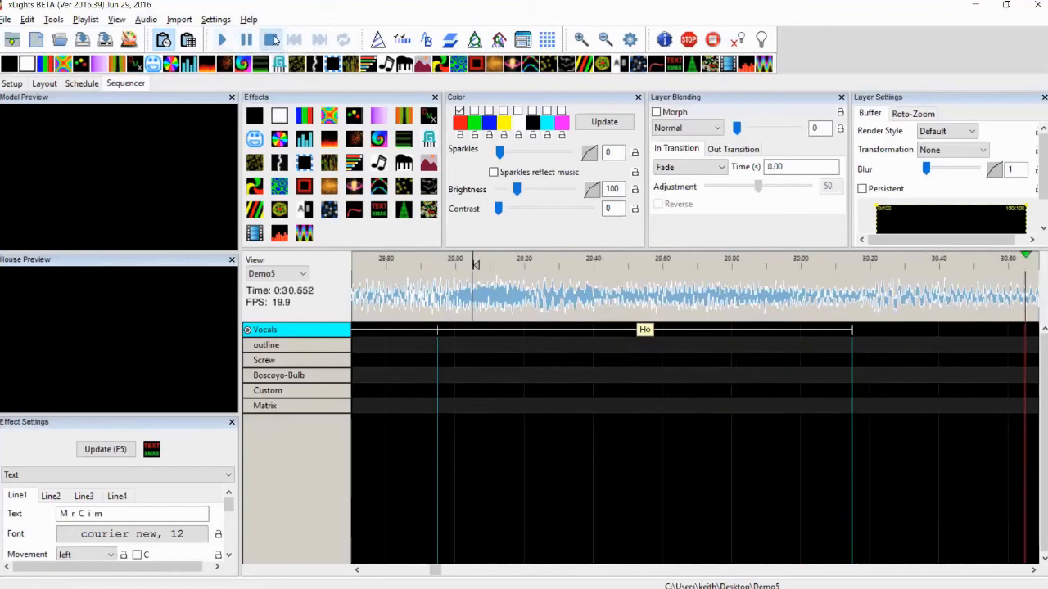
left_click(275, 38)
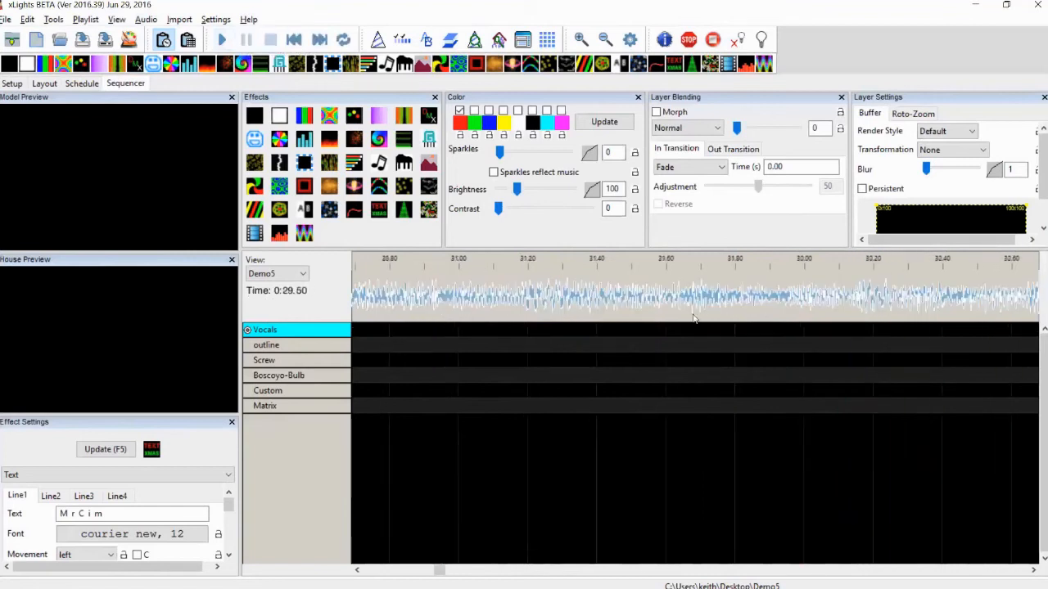
left_click(403, 566)
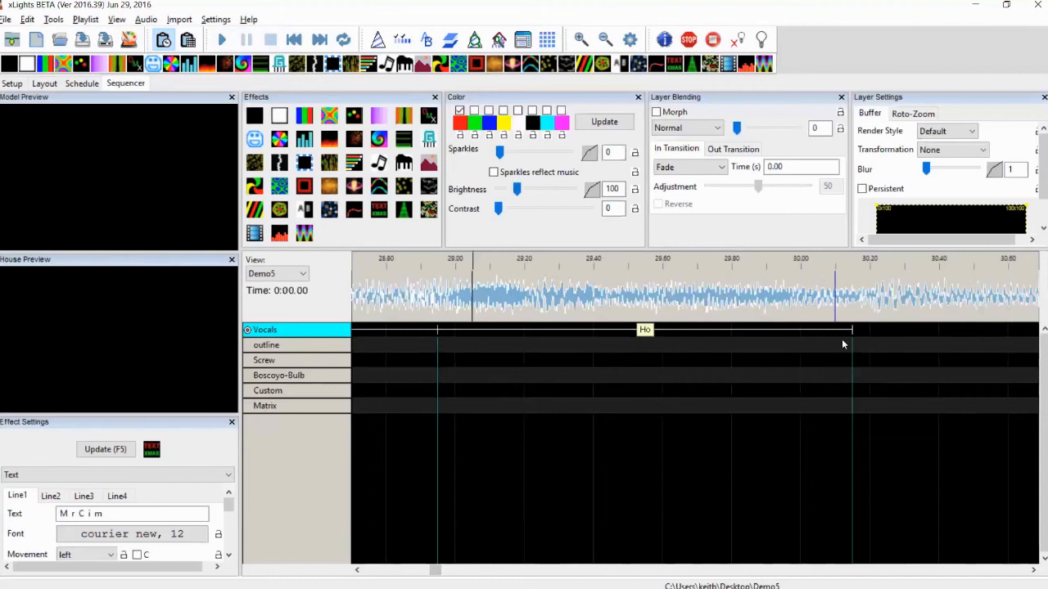
left_click_drag(850, 332, 779, 331)
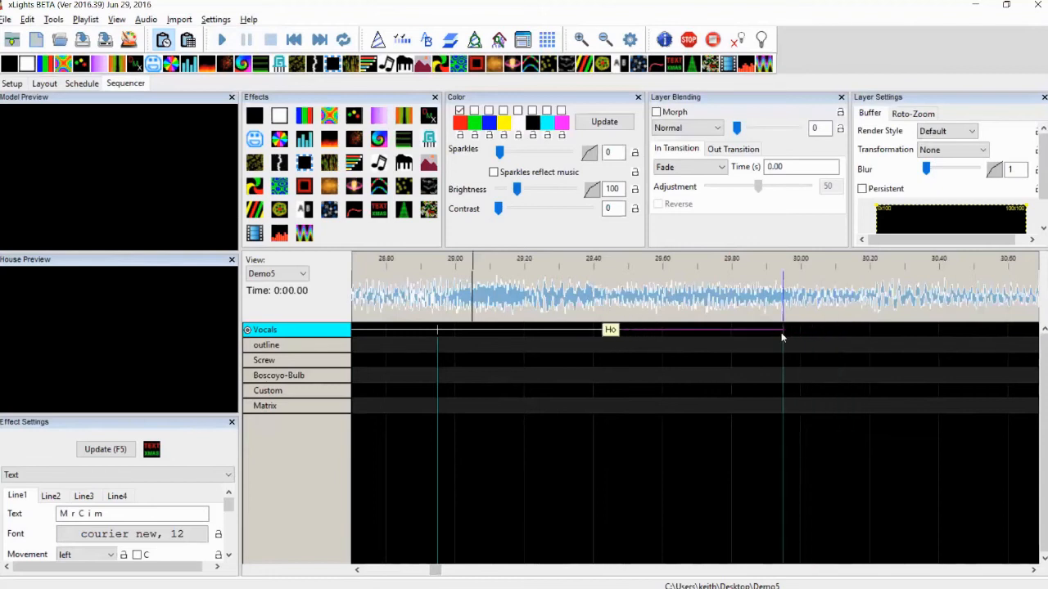
Restore full playback speed, zoom the timeline out, and resume playing the song
left_click(145, 19)
left_click(82, 44)
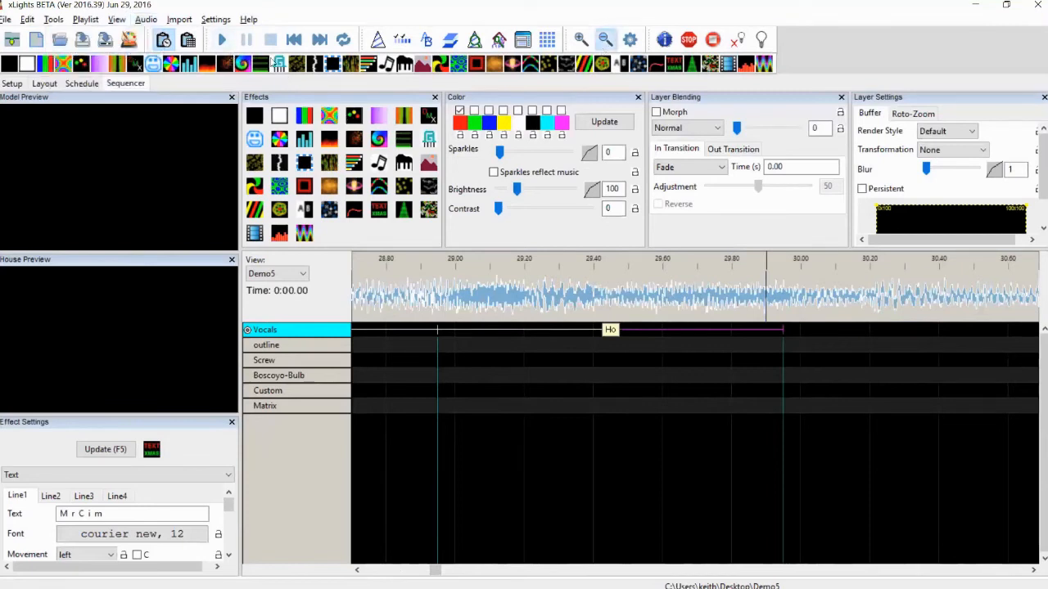
left_click(604, 38)
left_click(219, 43)
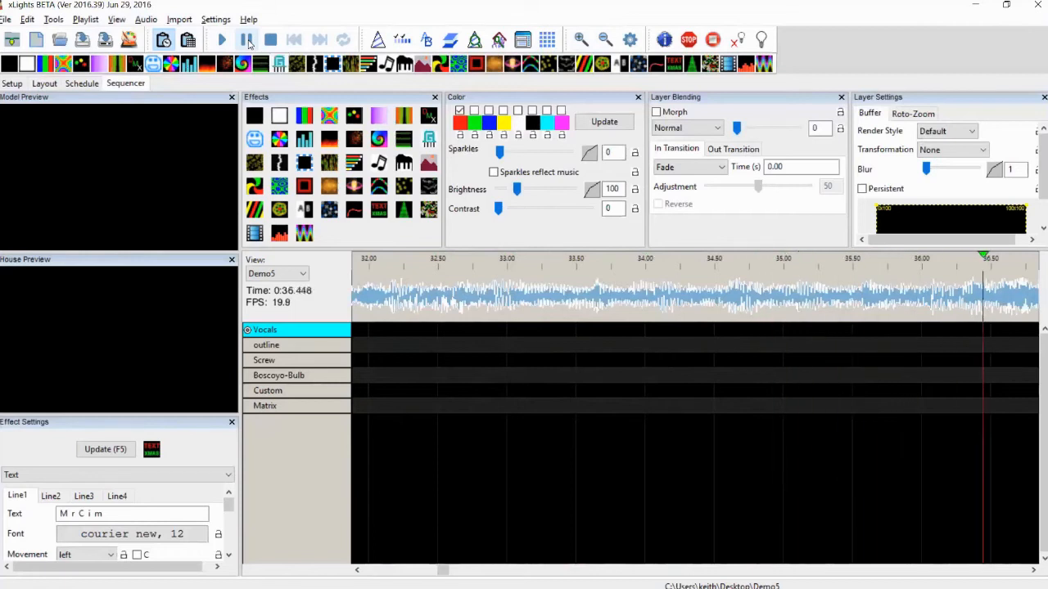
Scroll the timeline back, mark a Vocals segment from about 36.7 s to 37.8 s, and label it "Ho Ho Ho"
left_click(357, 572)
left_click(357, 573)
left_click(358, 572)
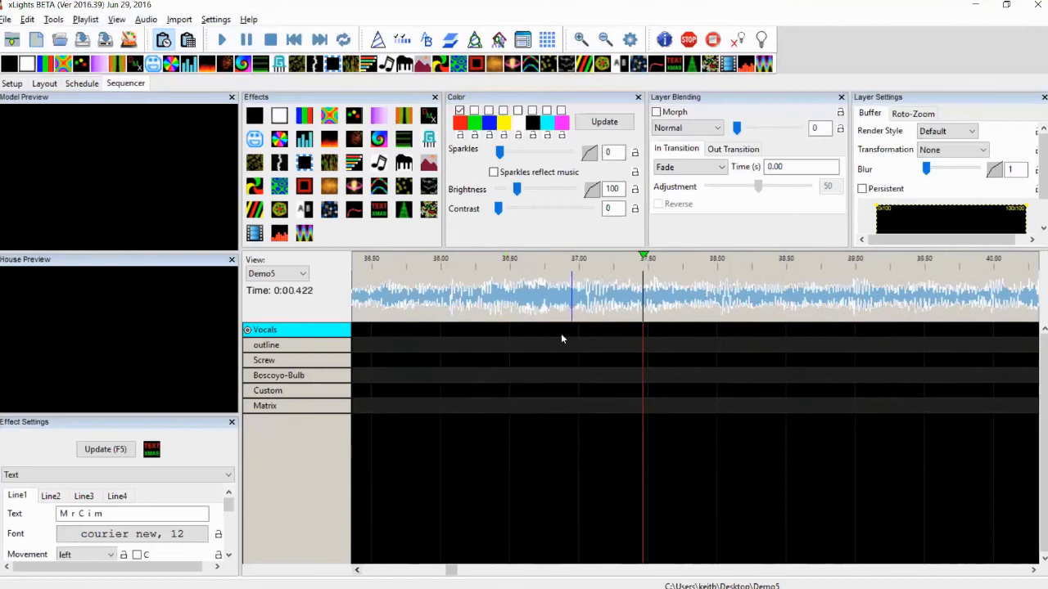
left_click(524, 296)
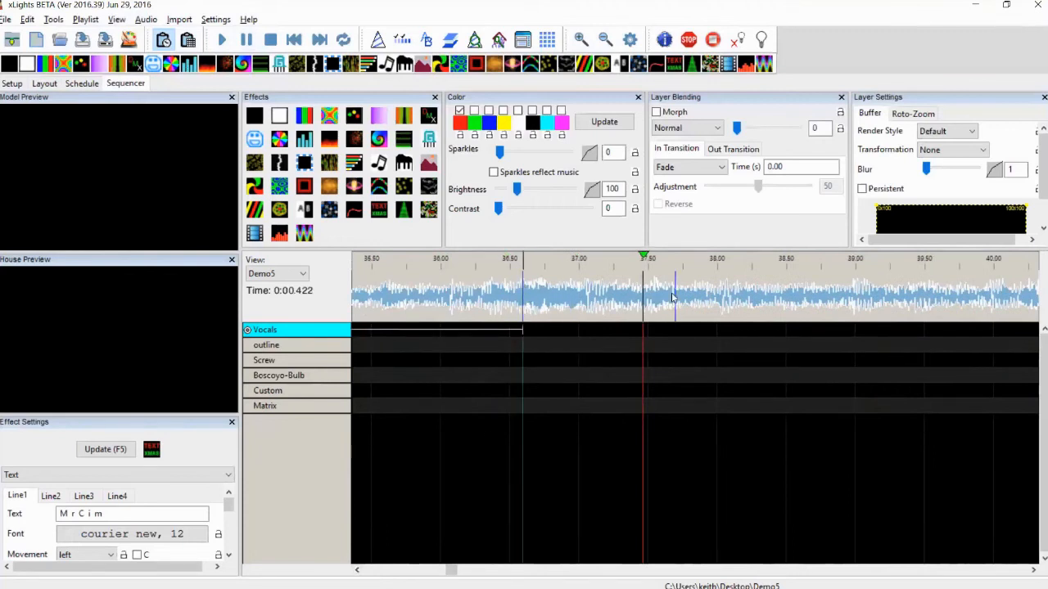
left_click(673, 296)
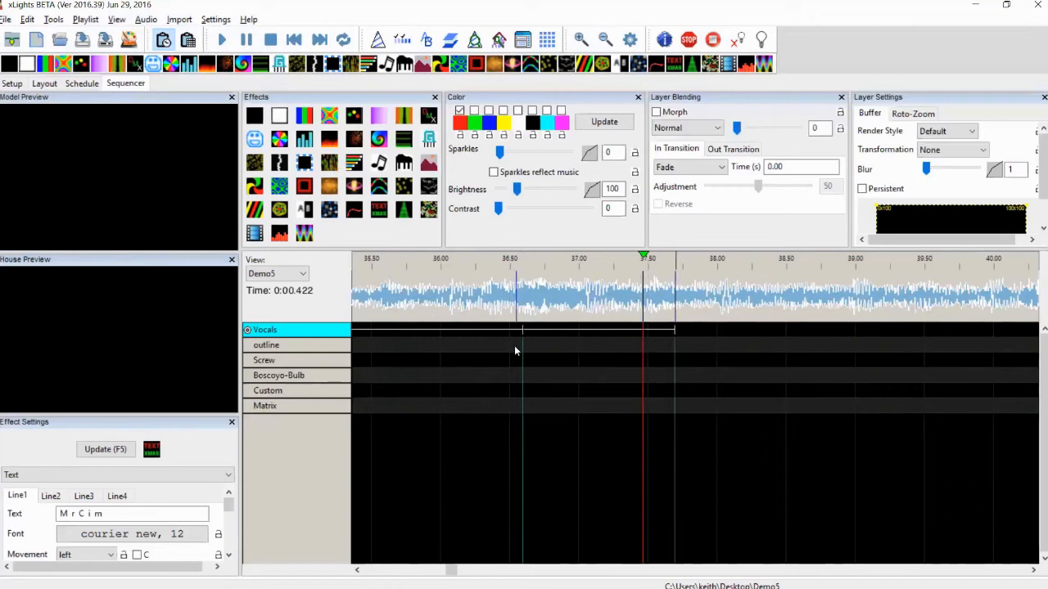
double_click(562, 330)
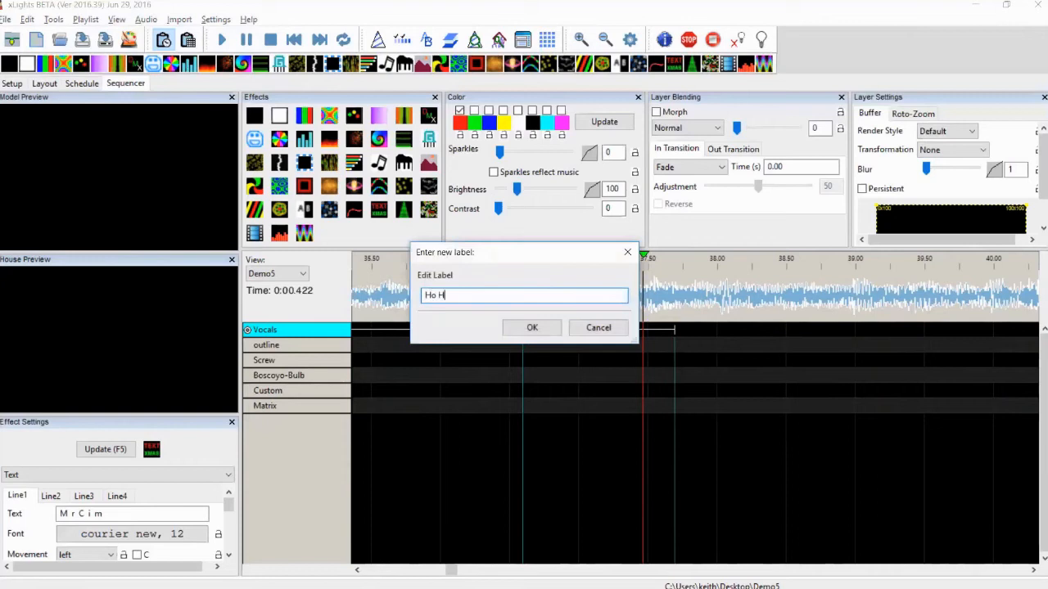
left_click(548, 328)
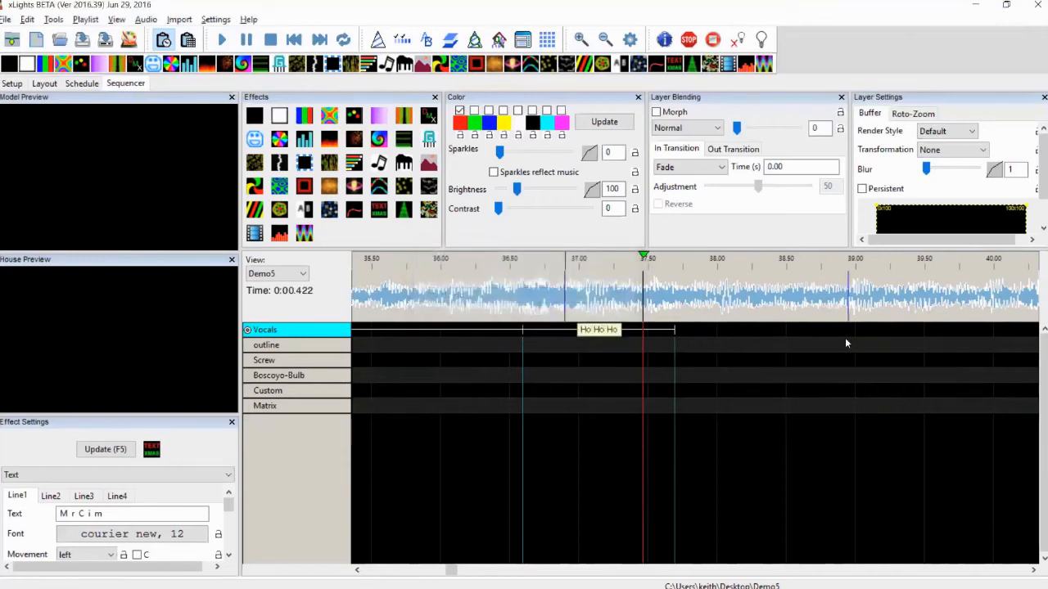
Scroll to about 59 s, play the song, and tap in timing marks for the next phrase before stopping playback
left_click_drag(455, 576, 481, 574)
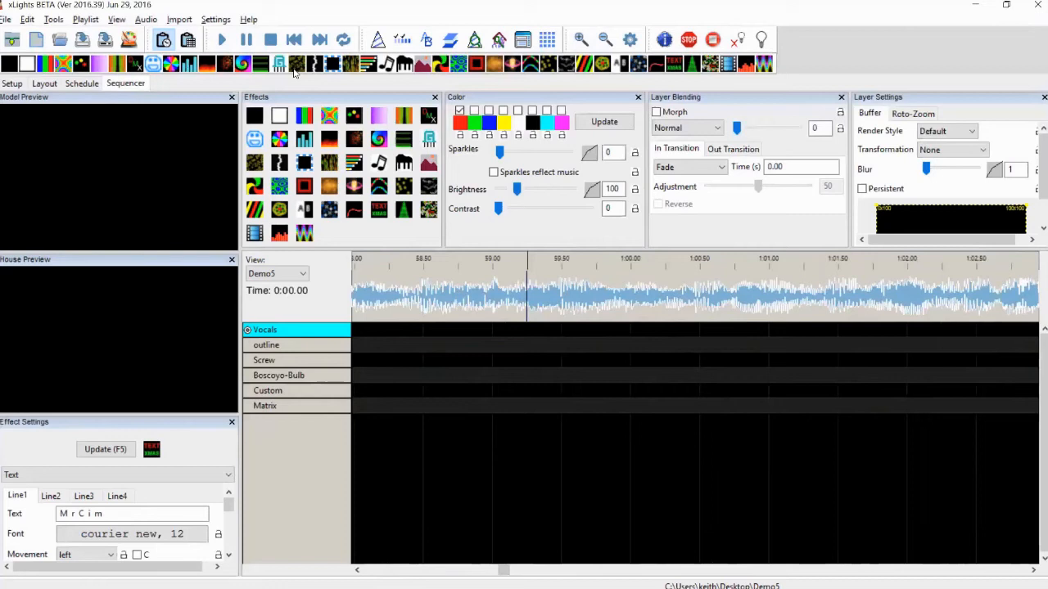
left_click(222, 41)
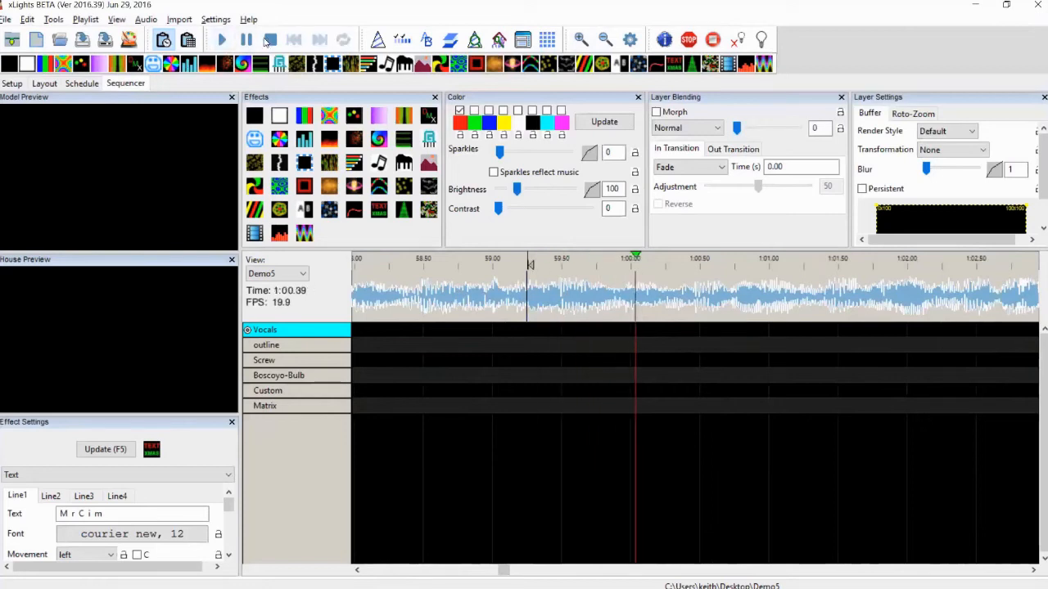
key("t")
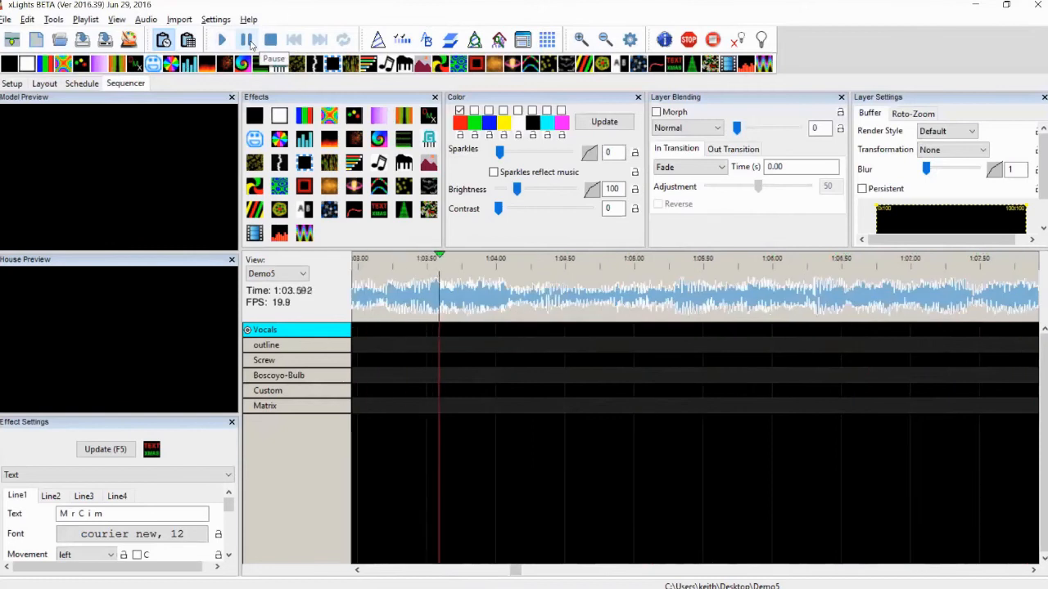
key("t")
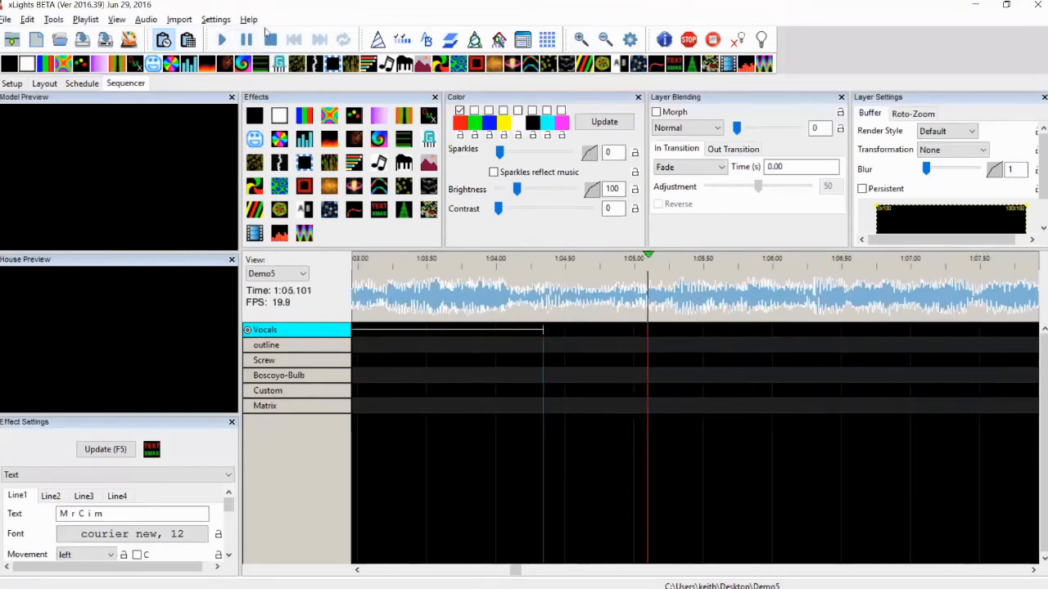
left_click(265, 46)
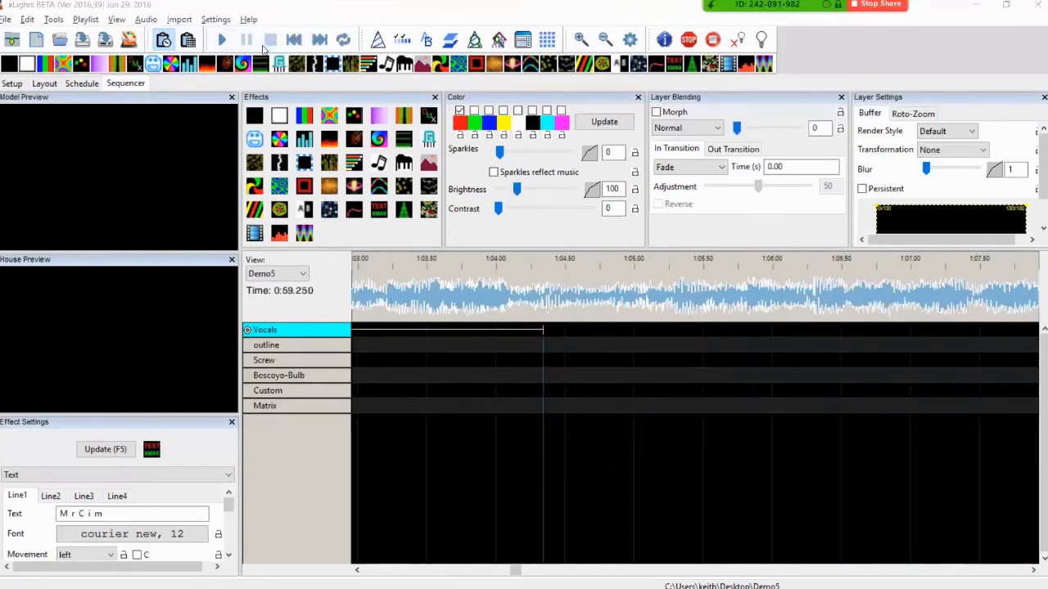
In the lyrics text file, copy the line "Through the rain and the winter snow"
key("alt+Tab")
key("Down")
key("Down")
key("Down")
key("Down")
key("Down")
key("Down")
key("Down")
key("Down")
key("Down")
key("Down")
key("Down")
key("Down")
key("Down")
key("Down")
key("Down")
key("Down")
key("Down")
key("Down")
key("Down")
key("Down")
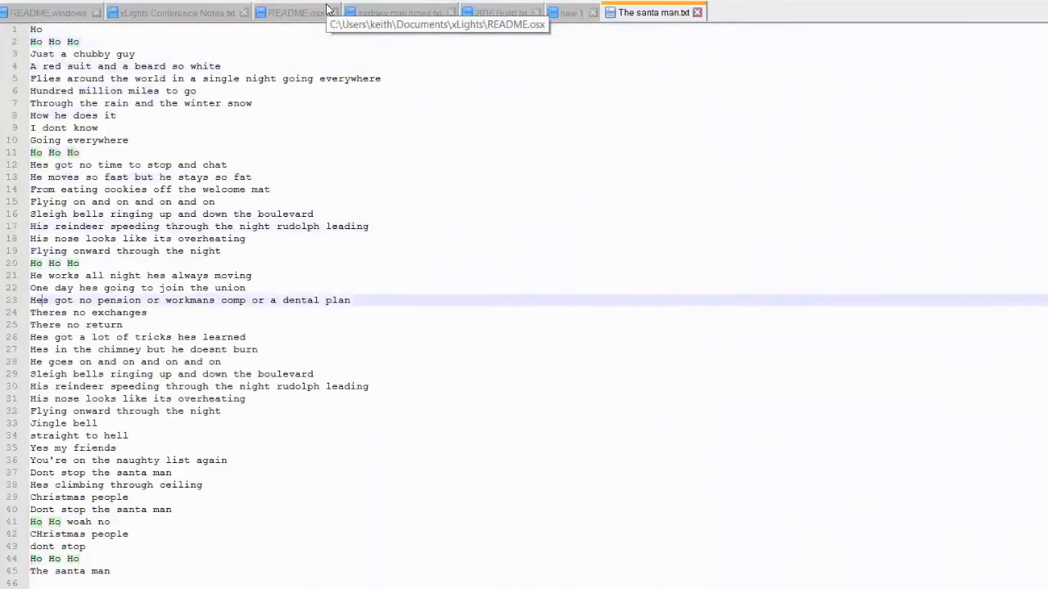
key("Down")
key("Up")
key("Up")
key("Up")
key("Up")
key("Up")
key("Up")
key("Up")
key("Up")
key("Up")
key("Up")
key("Up")
key("Up")
key("Up")
key("Up")
key("Up")
key("Up")
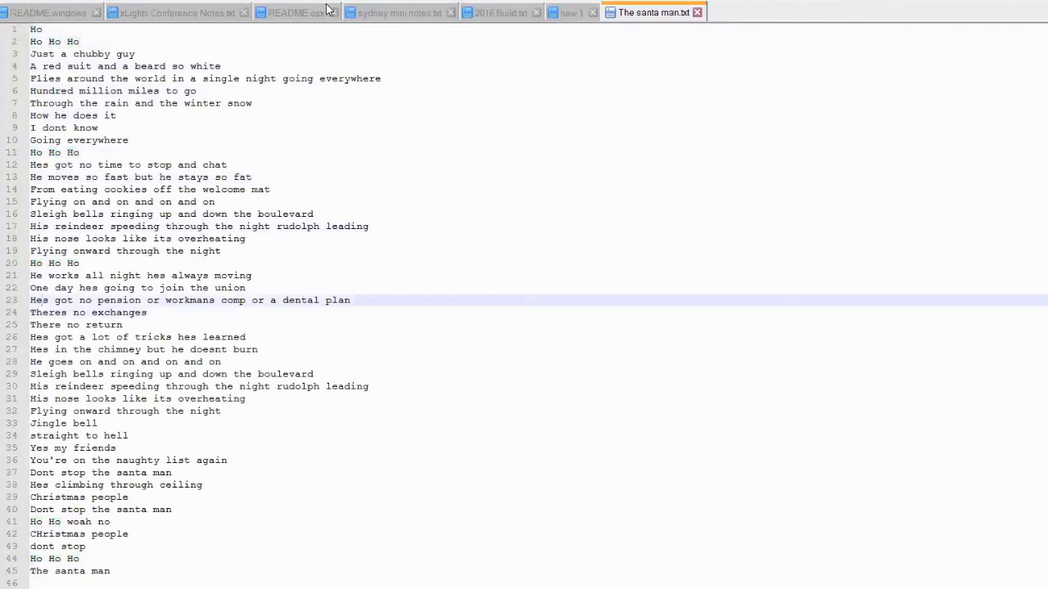
key("Up")
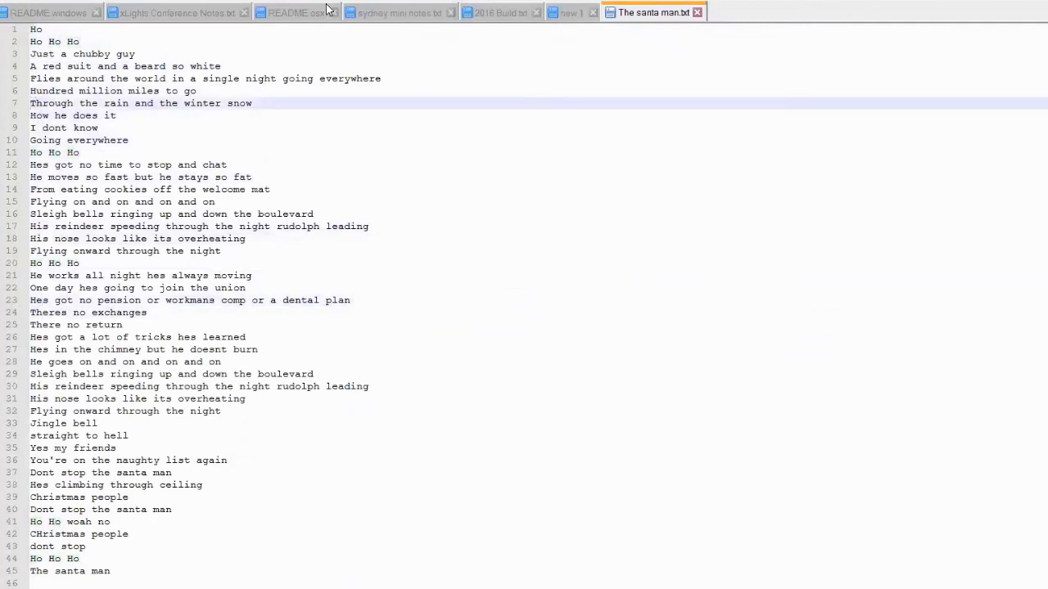
key("shift+Down")
key("ctrl+c")
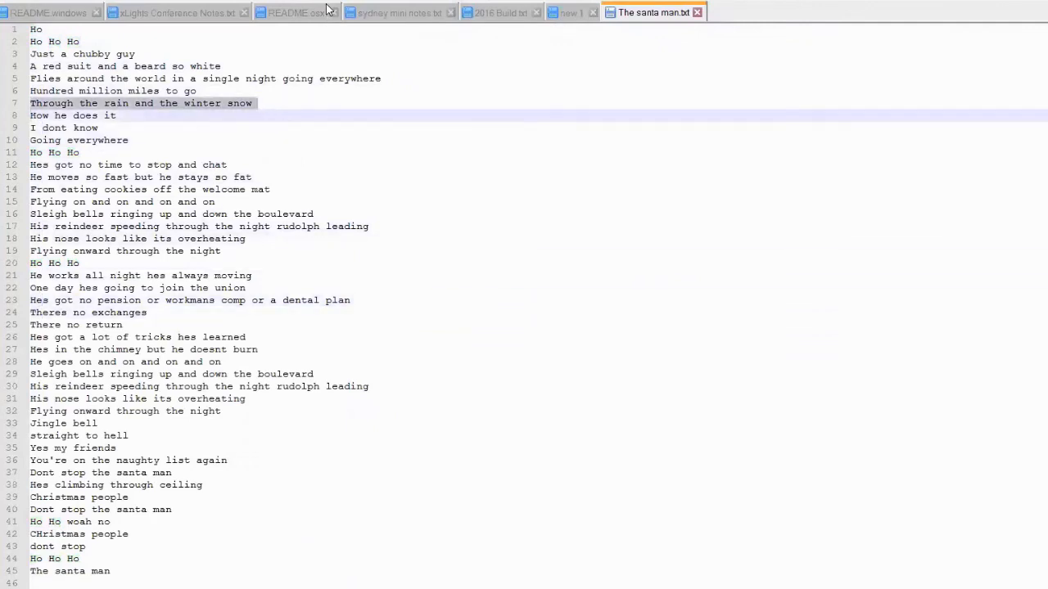
key("alt+Tab")
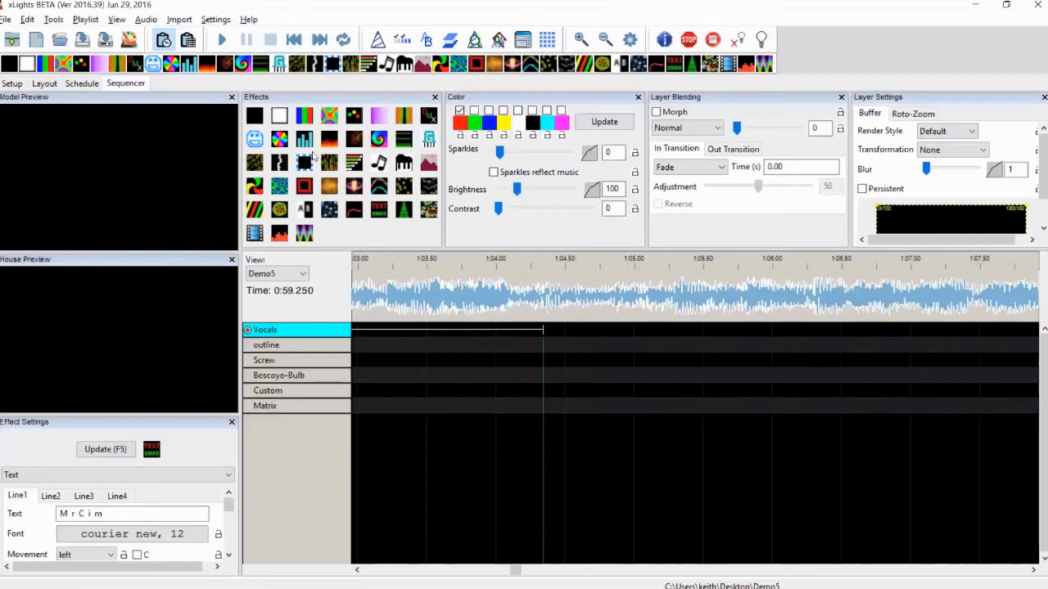
Label the new Vocals segment by pasting the phrase "Through the rain and the winter snow"
key("alt+Tab")
double_click(467, 332)
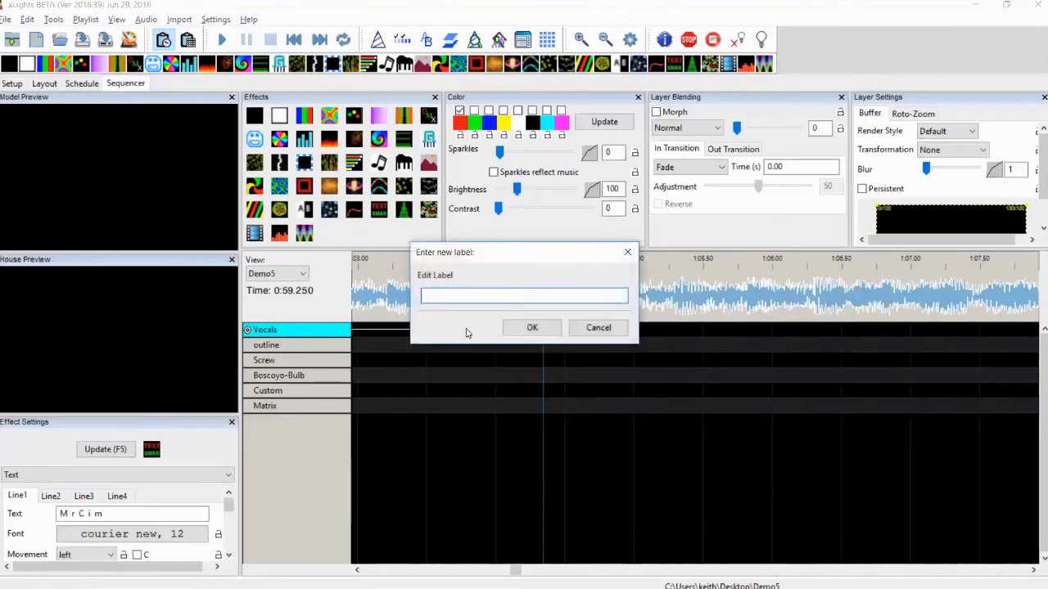
key("ctrl+v")
left_click(528, 327)
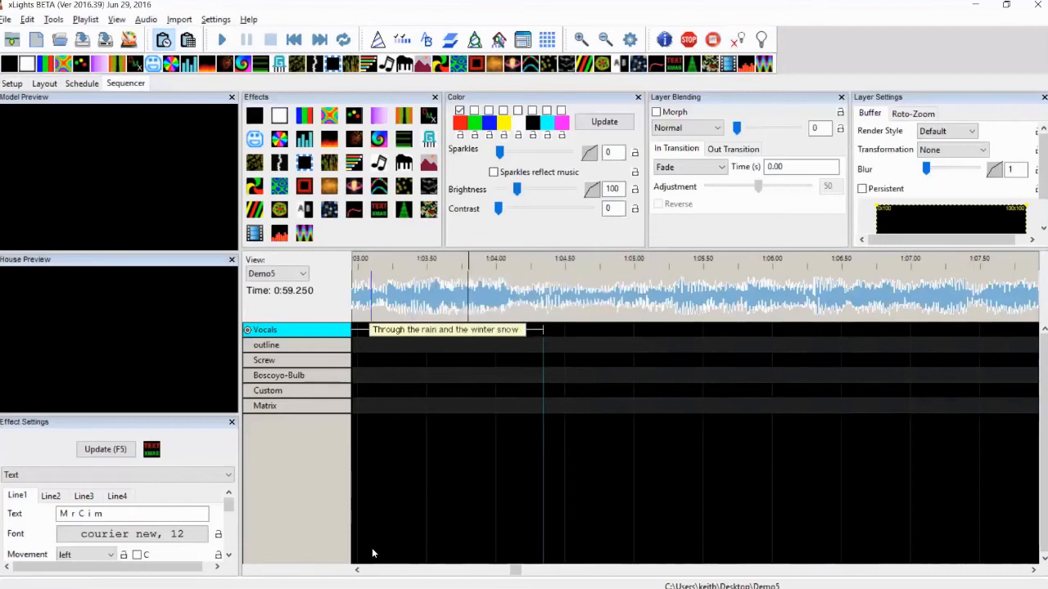
Break down the "Through the rain and the winter snow" phrase into words
left_click(357, 569)
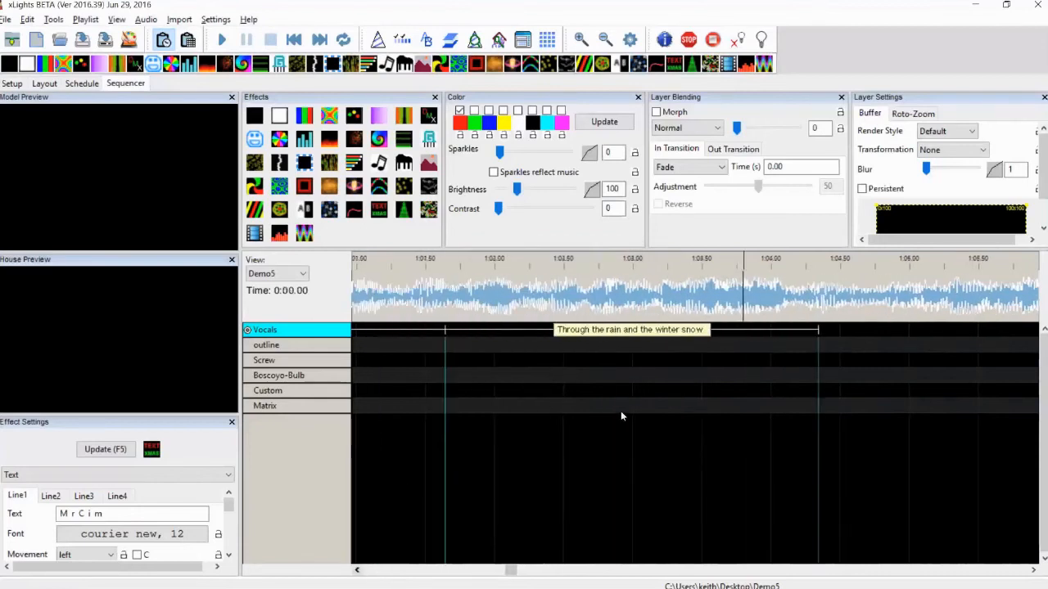
right_click(668, 334)
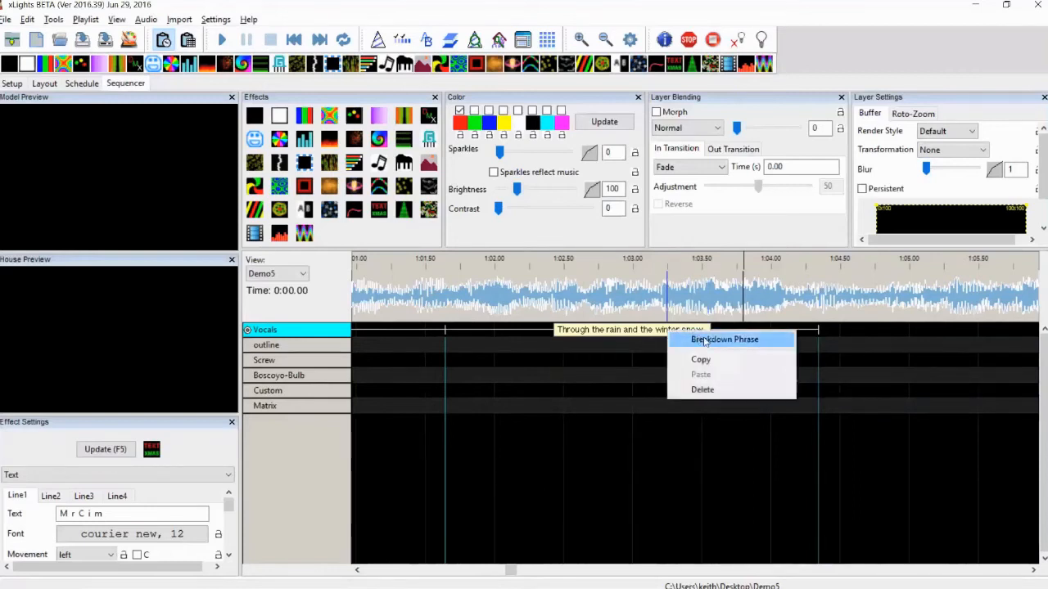
left_click(704, 341)
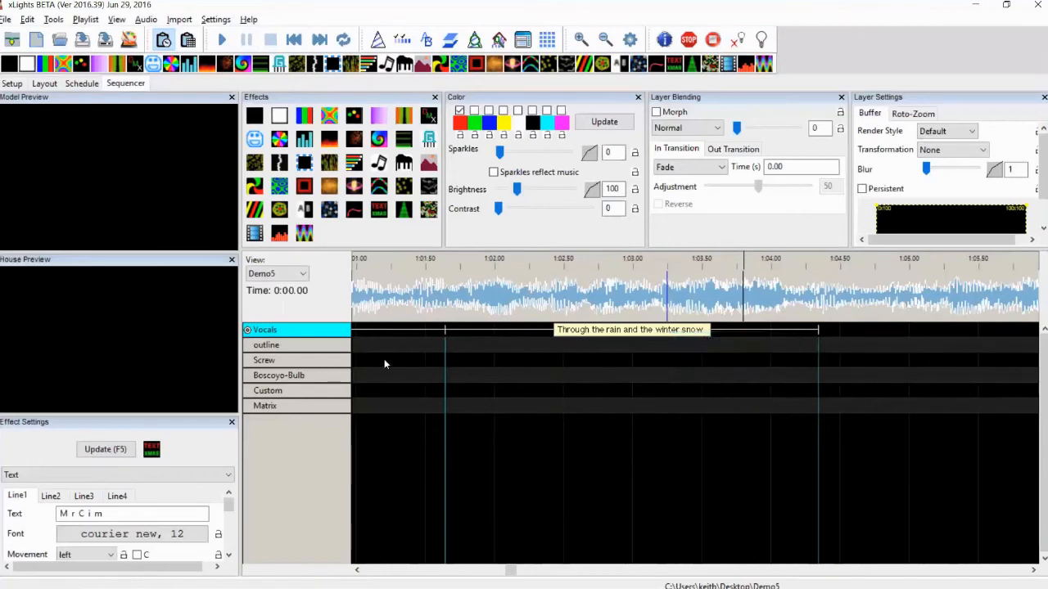
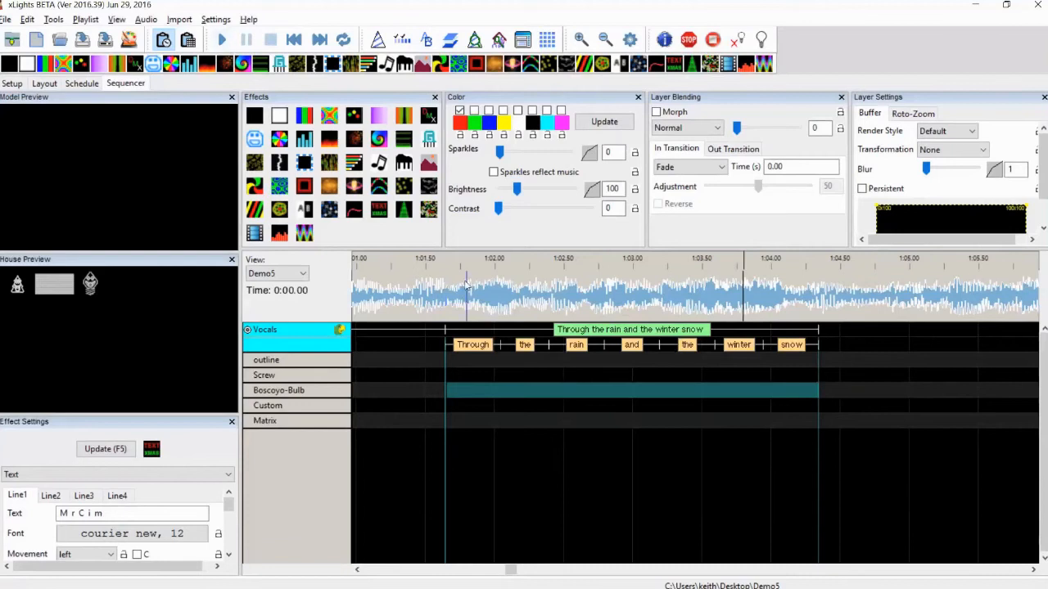
Select the phrase's time range on the waveform, raise the xLights volume in the Volume Mixer, and play the selection
left_click_drag(439, 291, 826, 301)
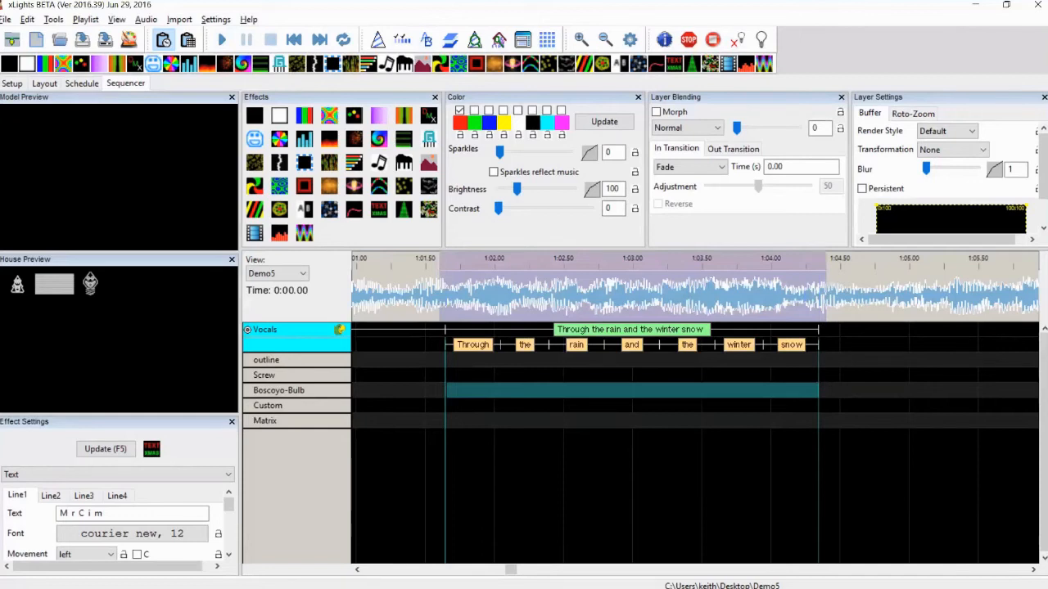
left_click(953, 563)
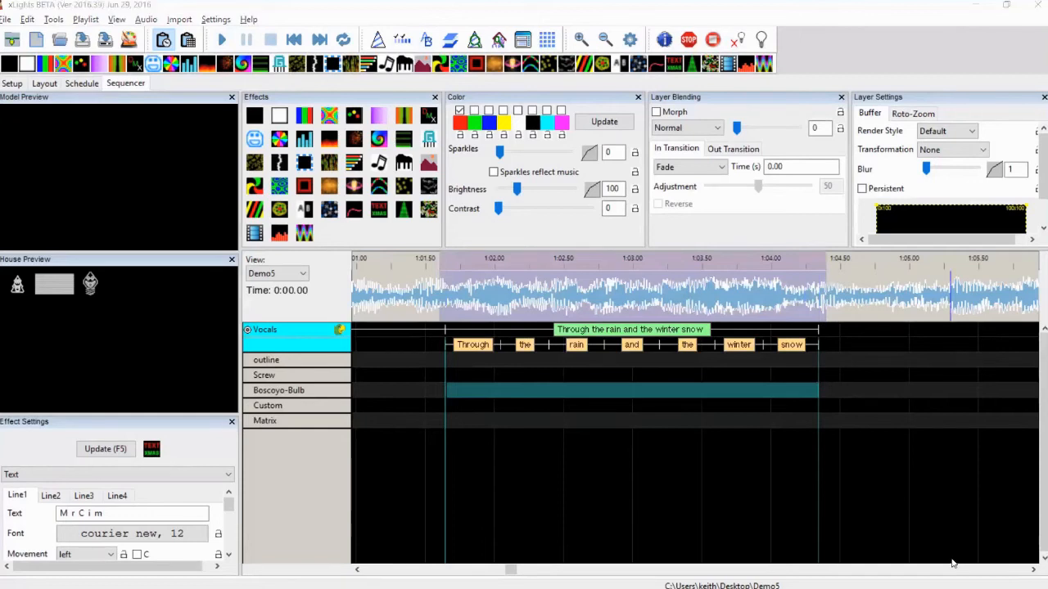
left_click_drag(932, 496, 932, 509)
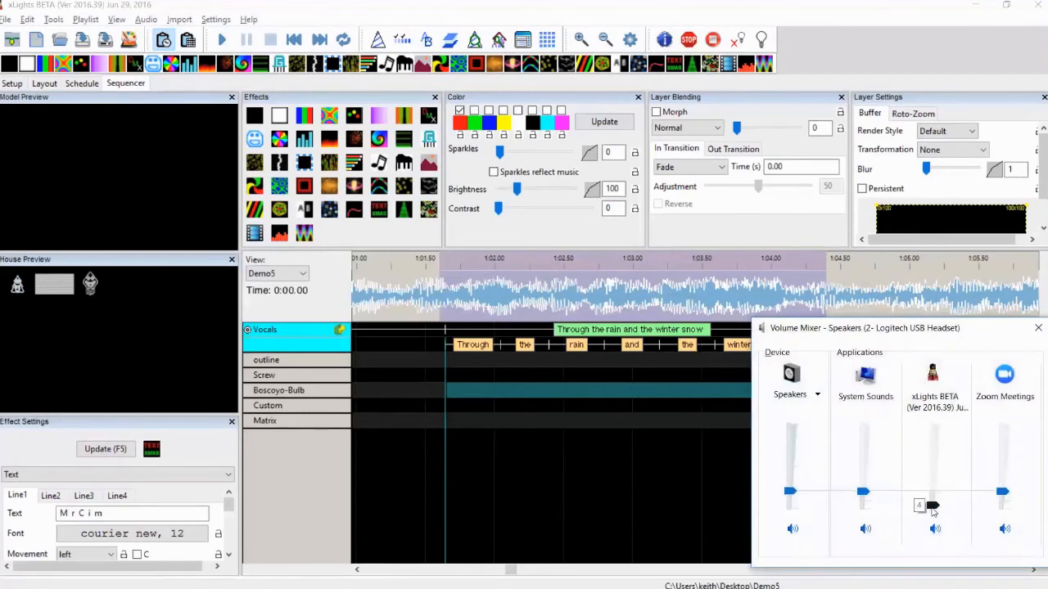
left_click(672, 460)
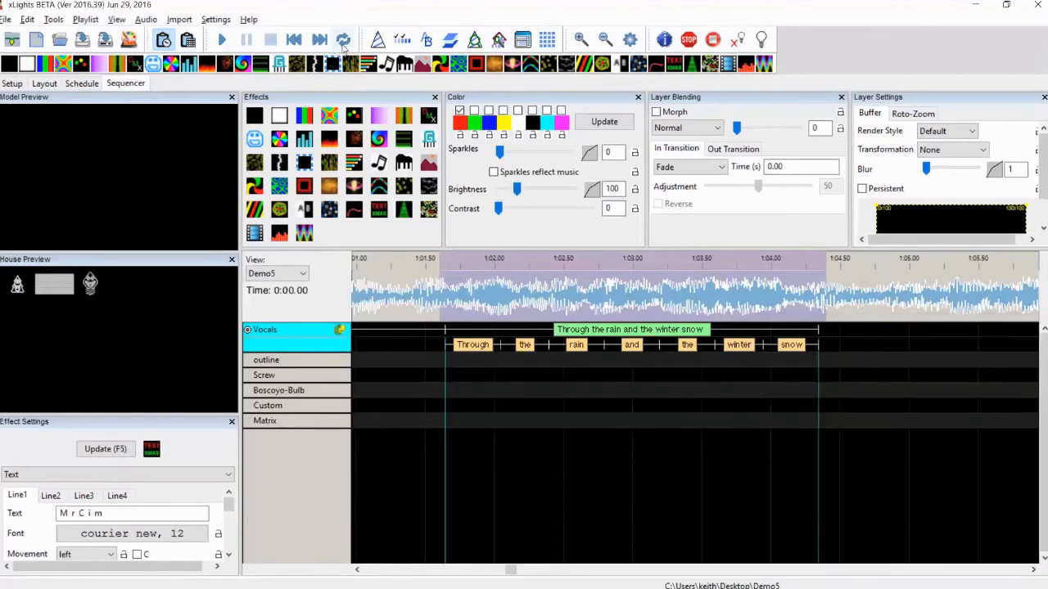
key("space")
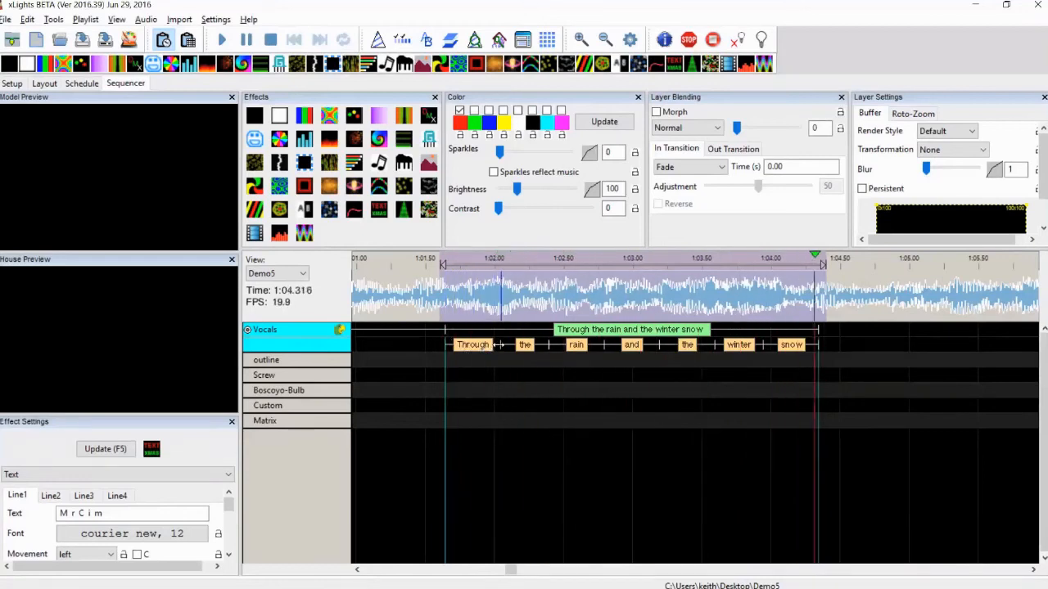
Realign the word timing marks of the phrase to match the sung words, removing one extra word mark
left_click_drag(497, 345, 465, 345)
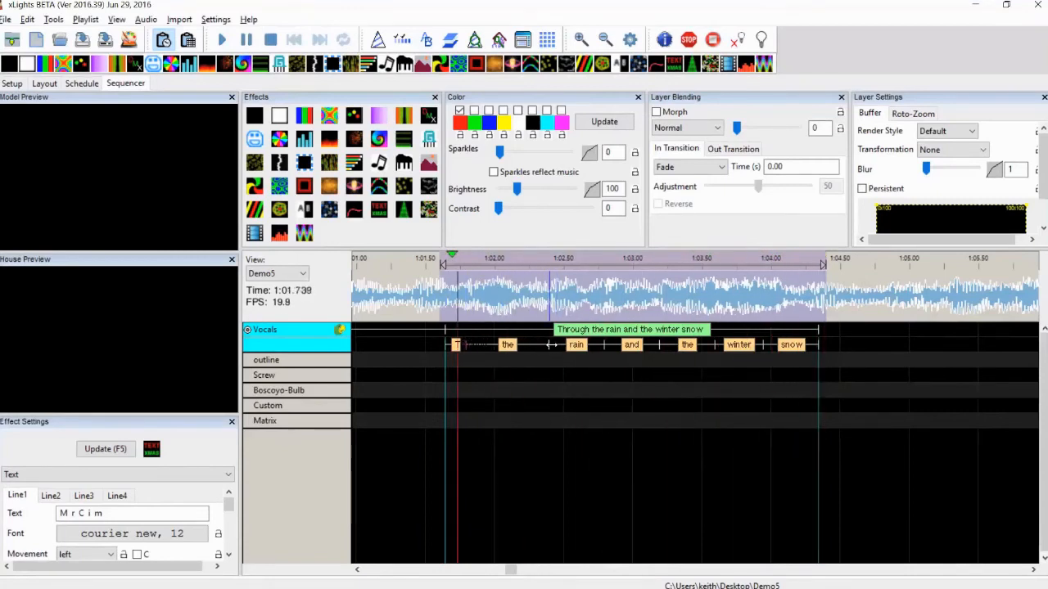
left_click_drag(548, 344, 481, 344)
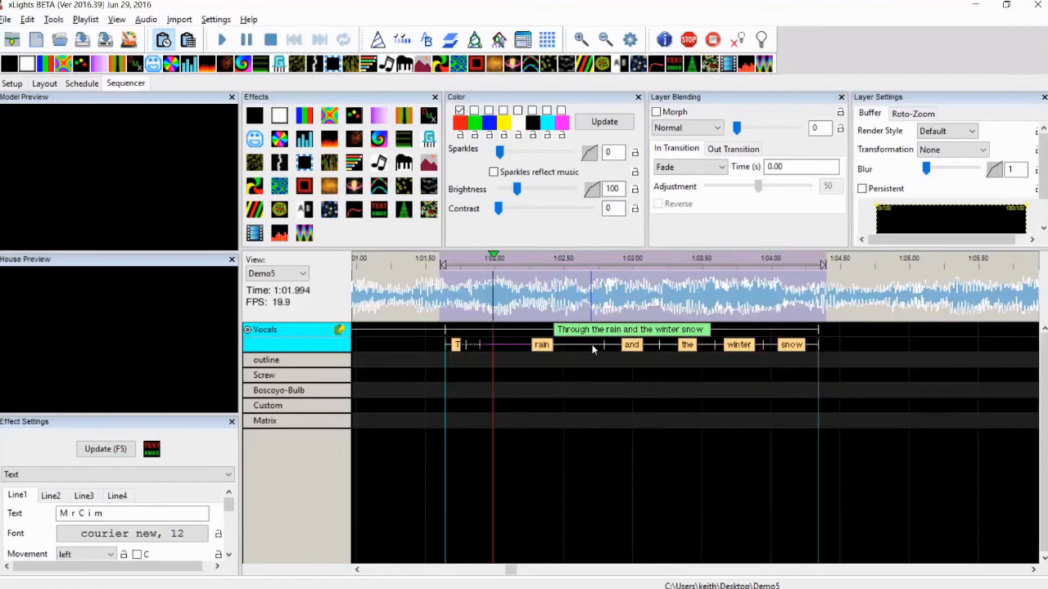
left_click_drag(603, 345, 517, 344)
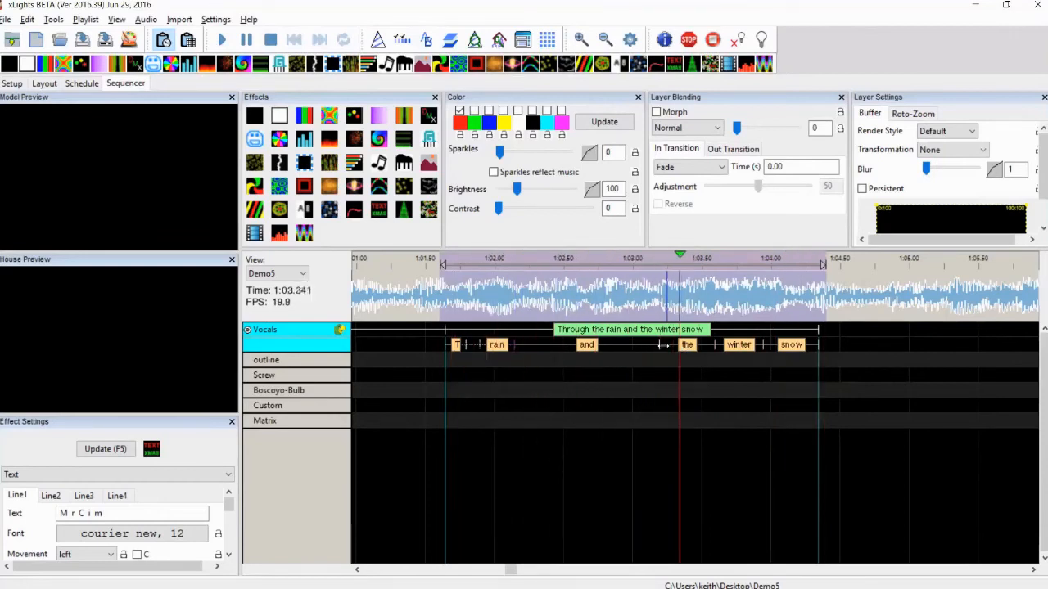
left_click_drag(659, 345, 534, 347)
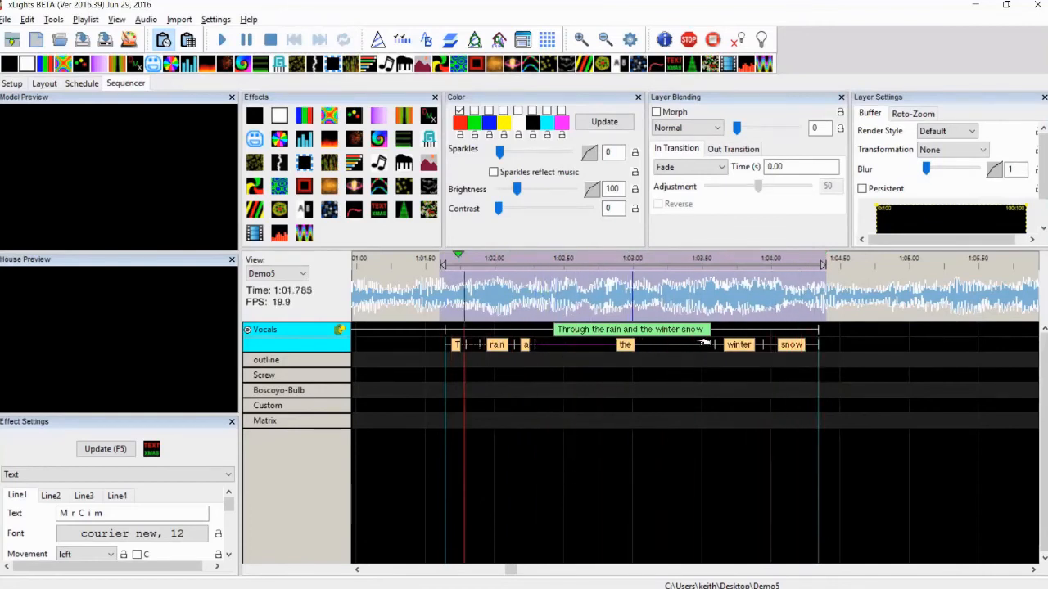
left_click_drag(704, 345, 577, 347)
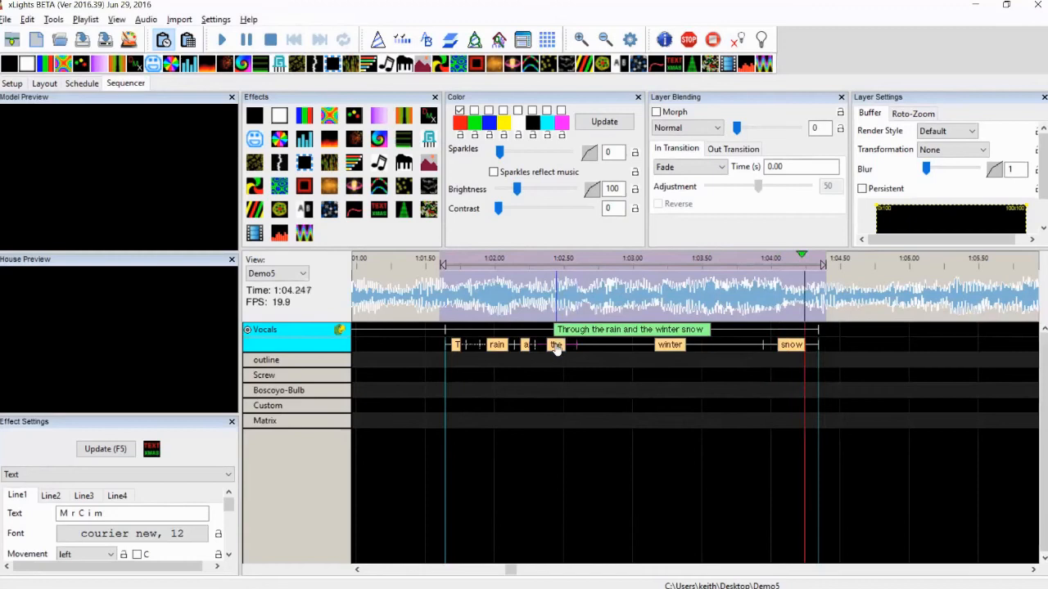
key("Delete")
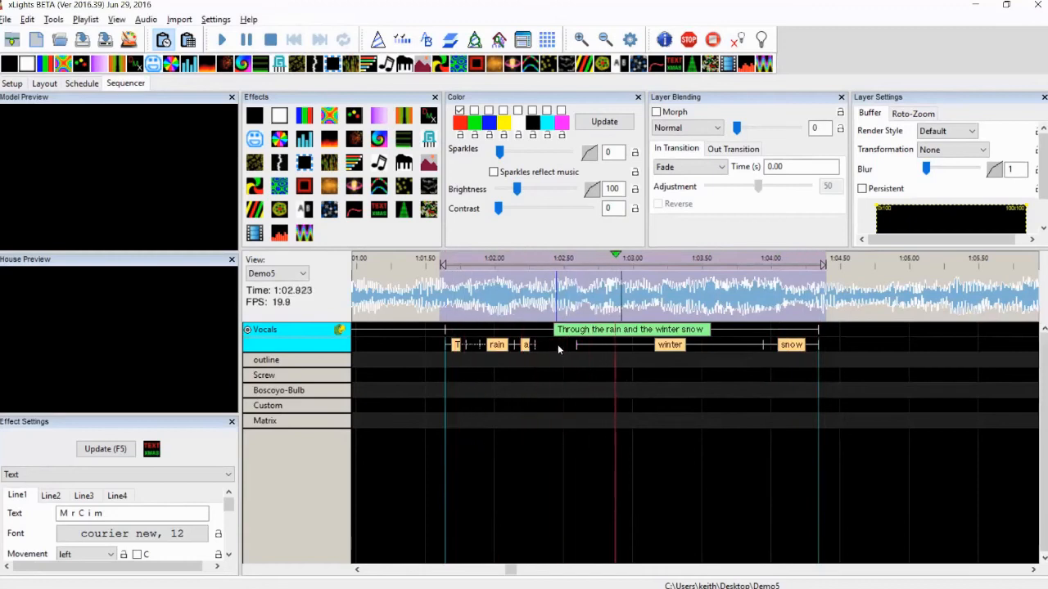
left_click_drag(577, 345, 543, 345)
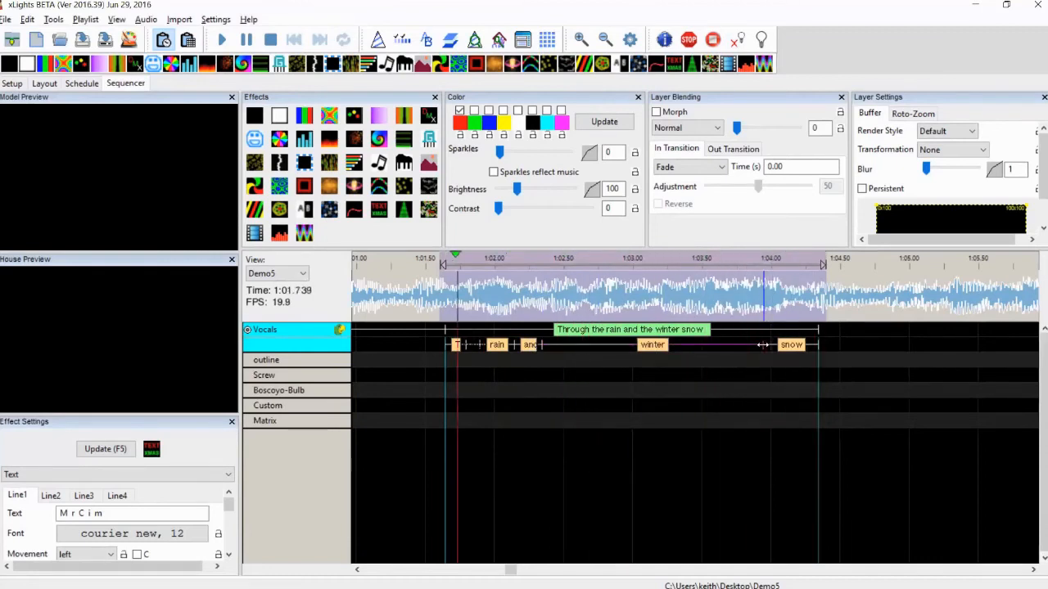
left_click_drag(762, 345, 631, 345)
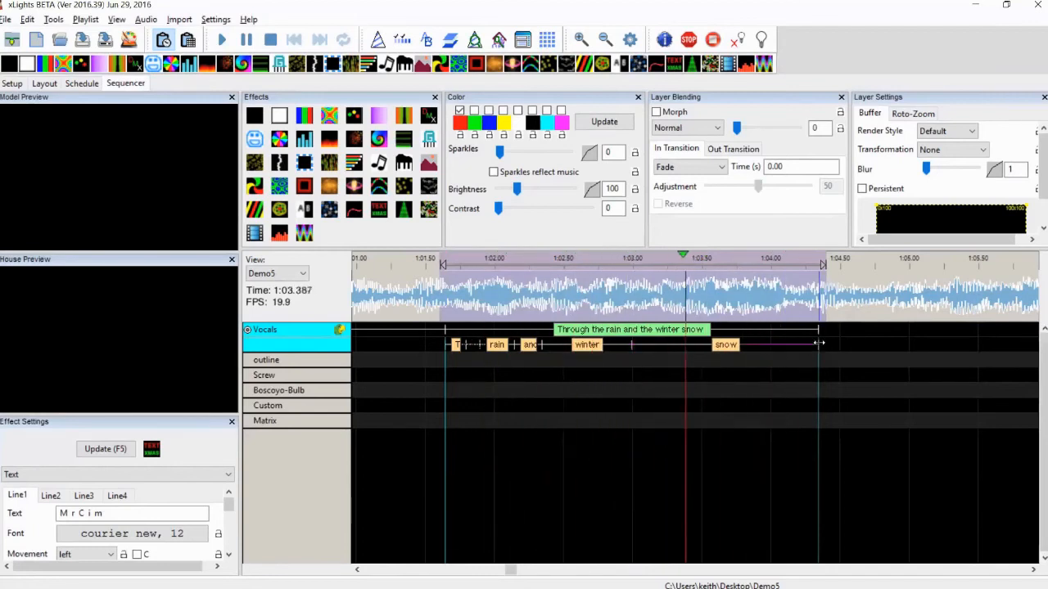
left_click_drag(819, 344, 784, 344)
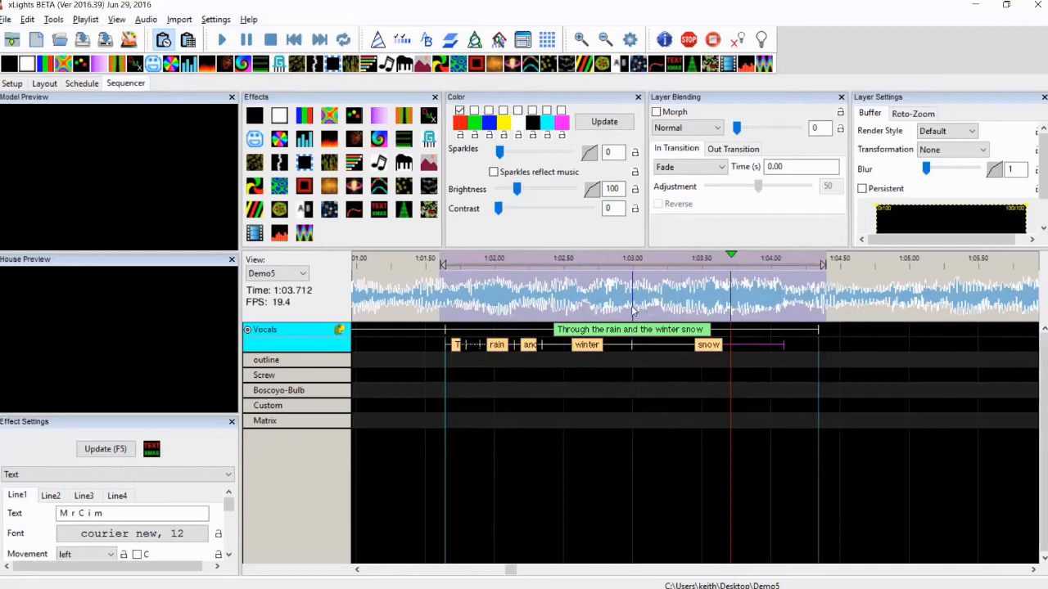
Select the phrase's words and break them down into phonemes
left_click(587, 387)
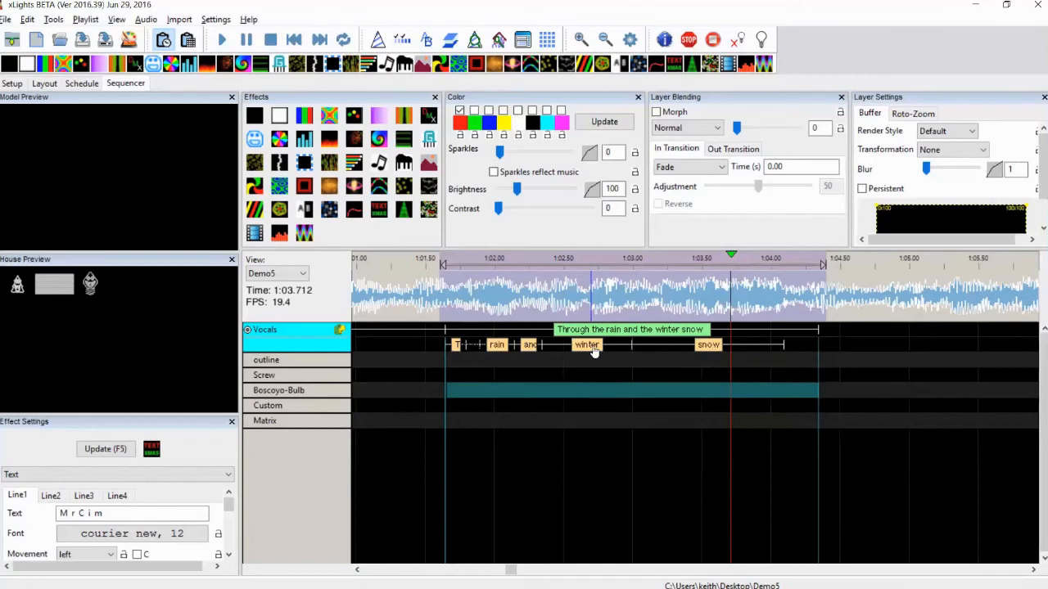
left_click(804, 347)
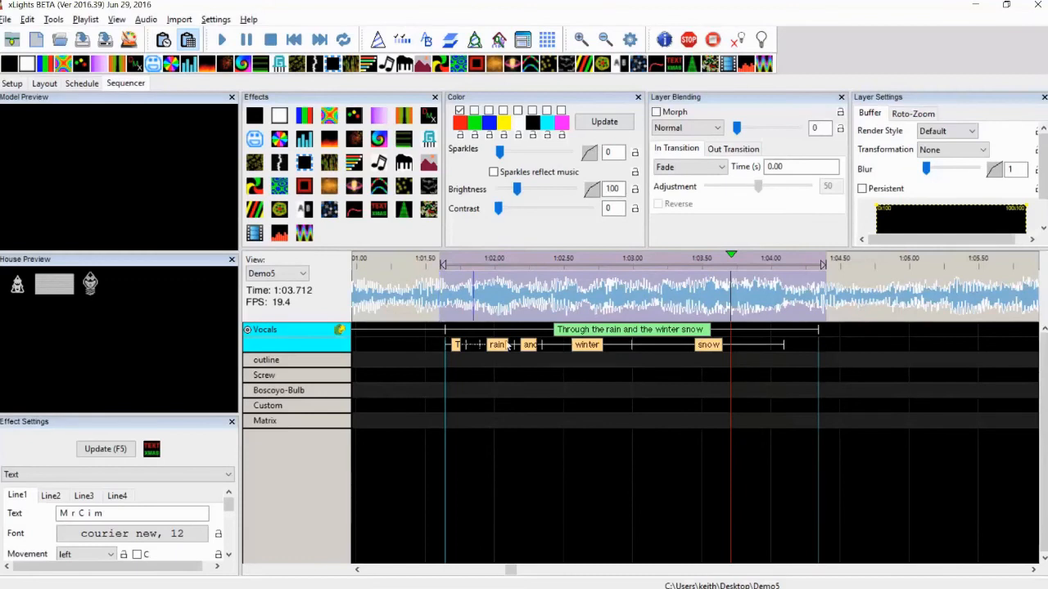
left_click(163, 35)
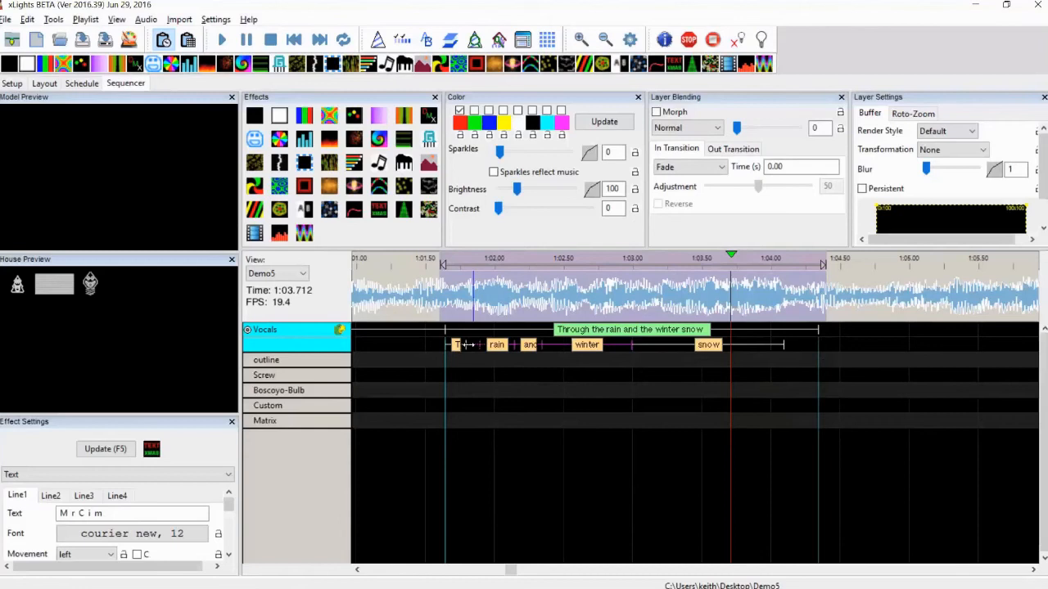
right_click(712, 346)
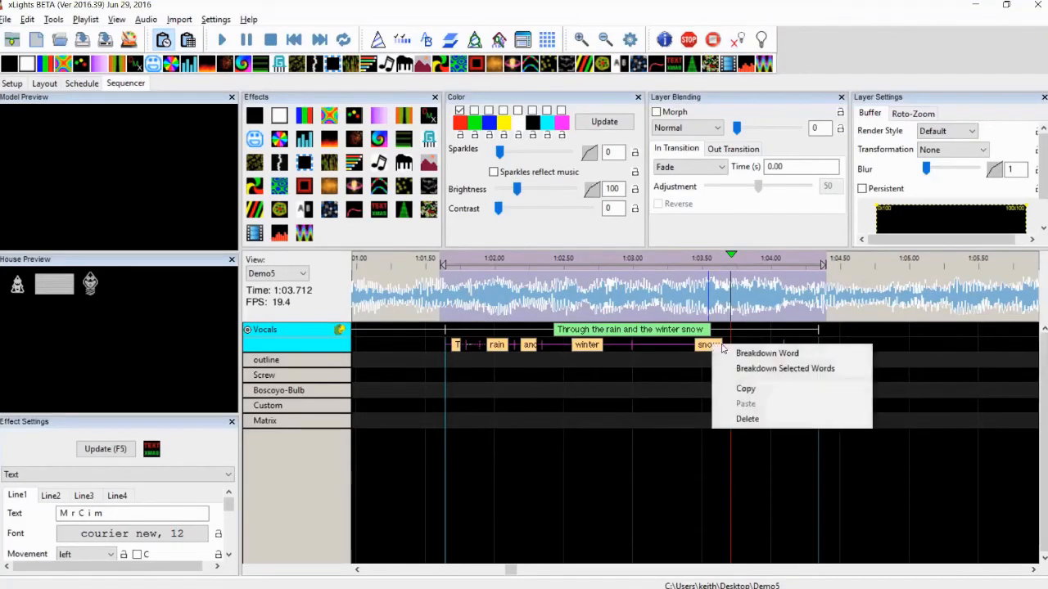
left_click(763, 369)
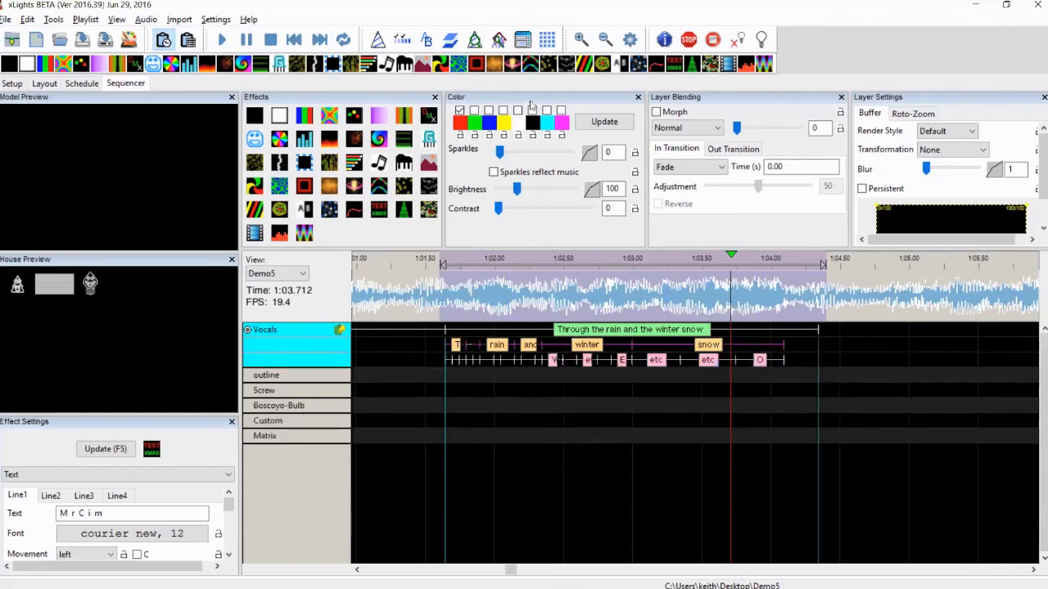
Inspect the phoneme timing marks along the phrase at a closer zoom
left_click(455, 293)
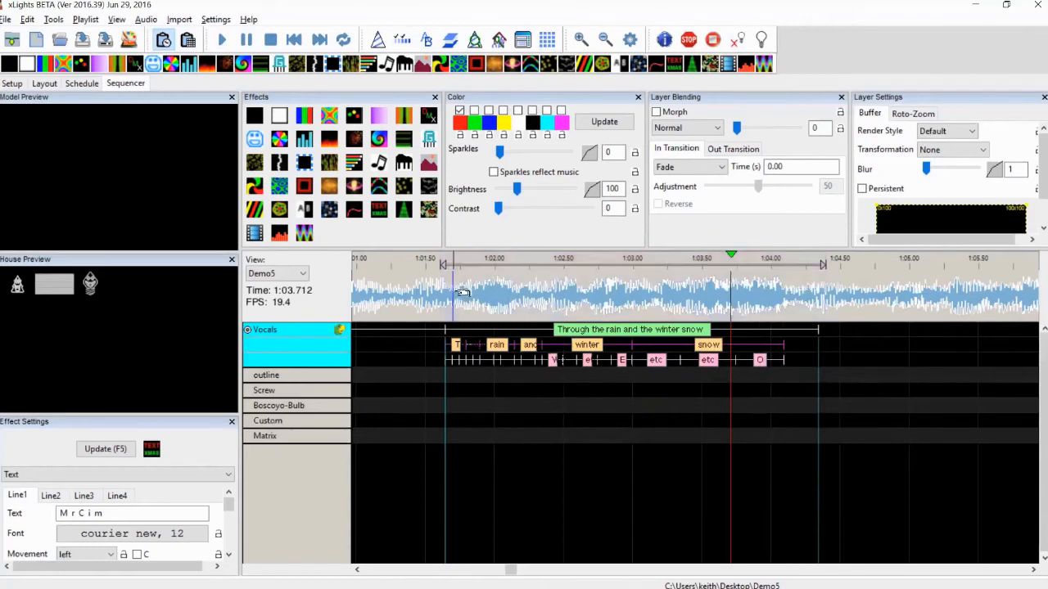
left_click(582, 40)
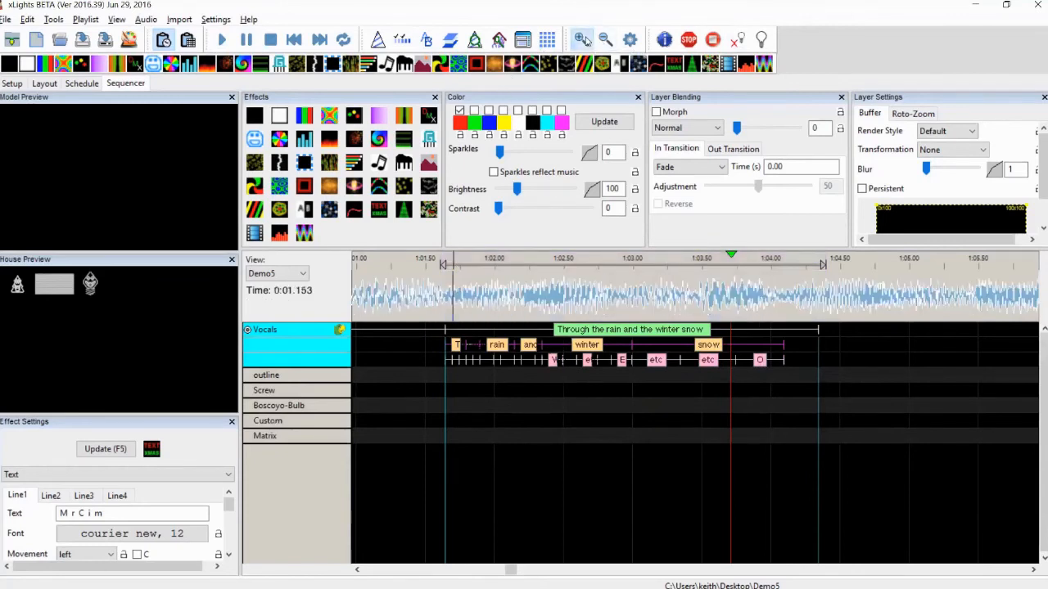
left_click(583, 39)
left_click(583, 40)
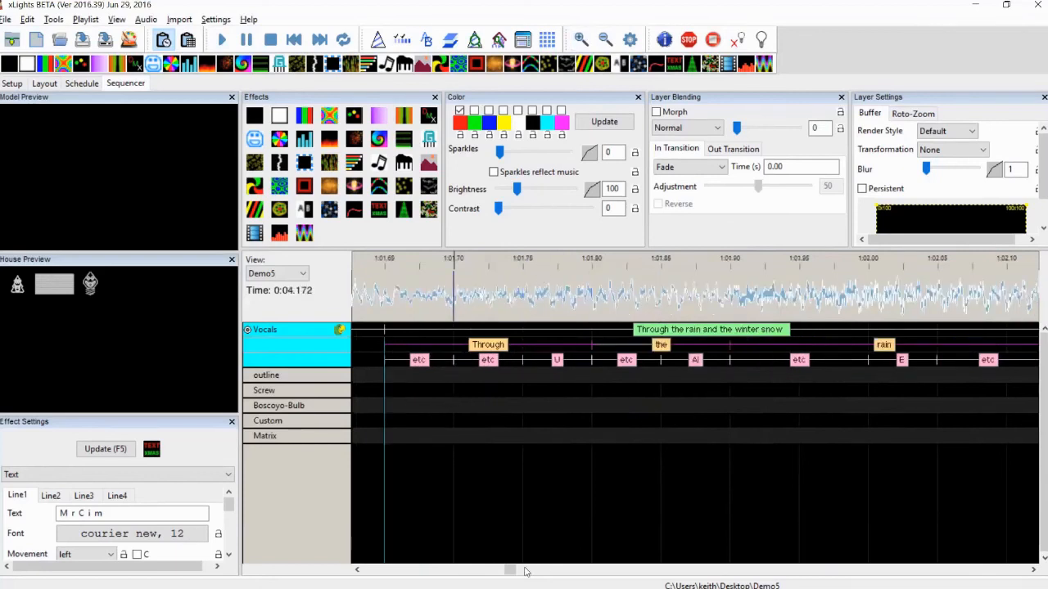
left_click(1033, 571)
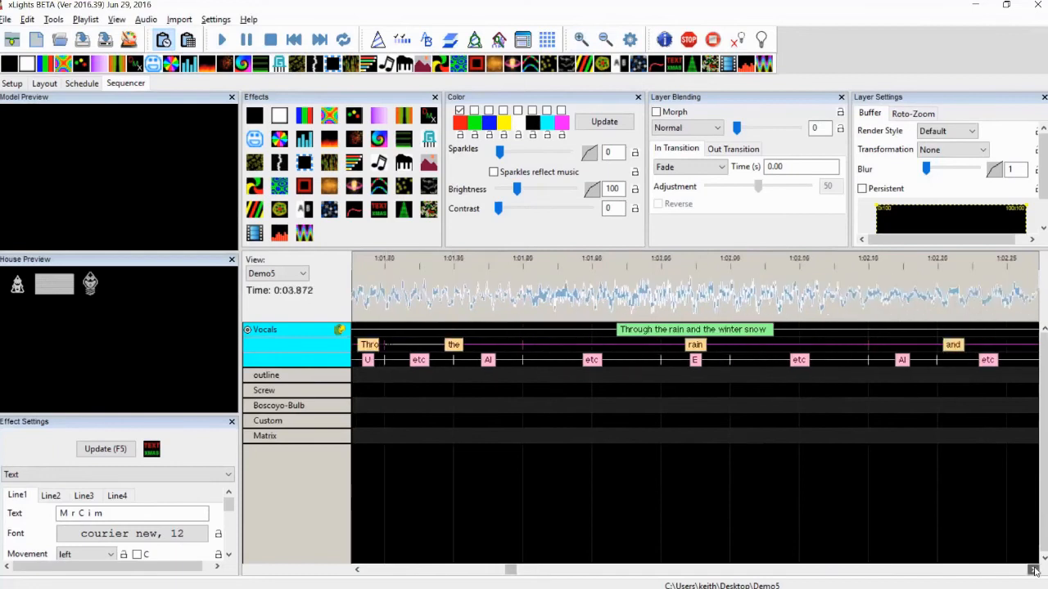
left_click_drag(1033, 571, 1034, 570)
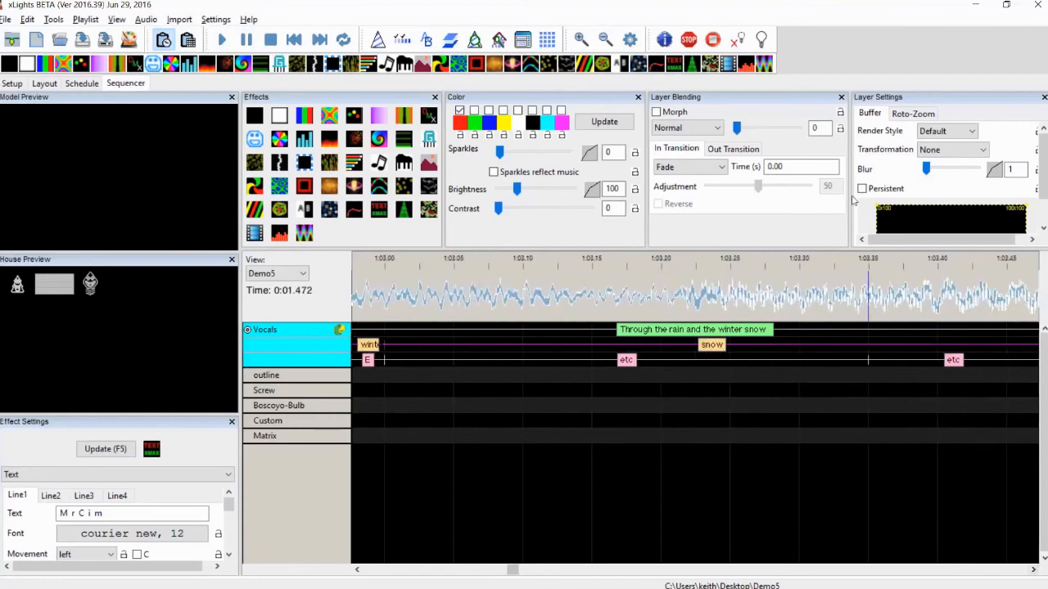
left_click(603, 41)
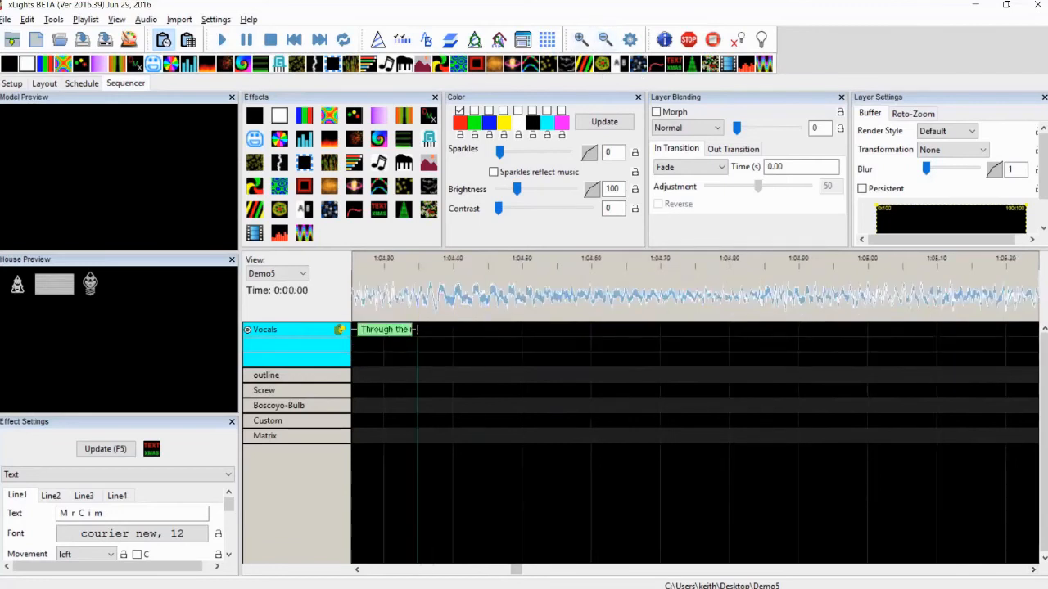
left_click(415, 571)
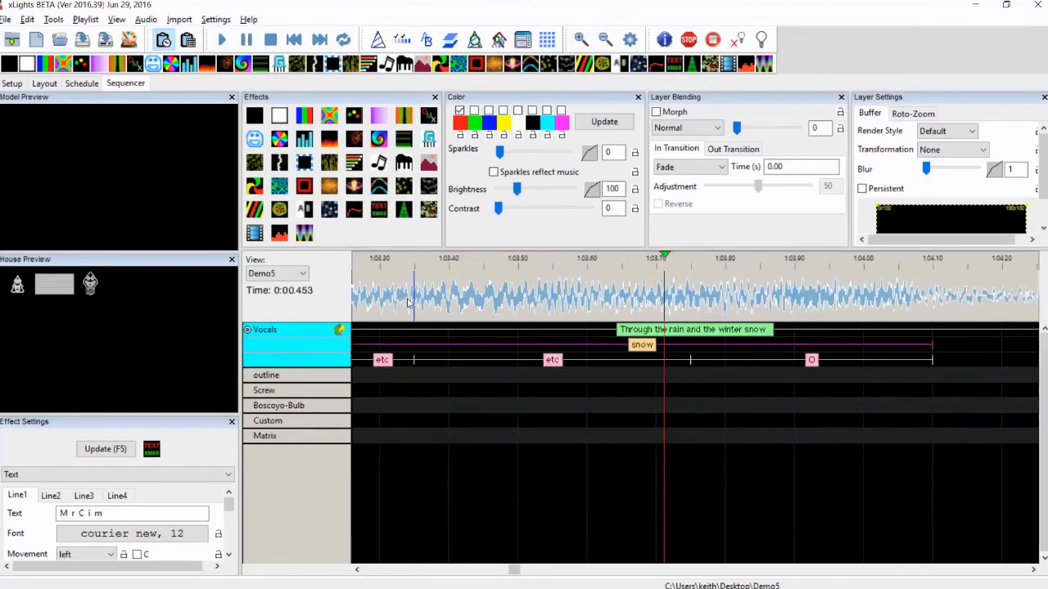
left_click(356, 571)
left_click(356, 570)
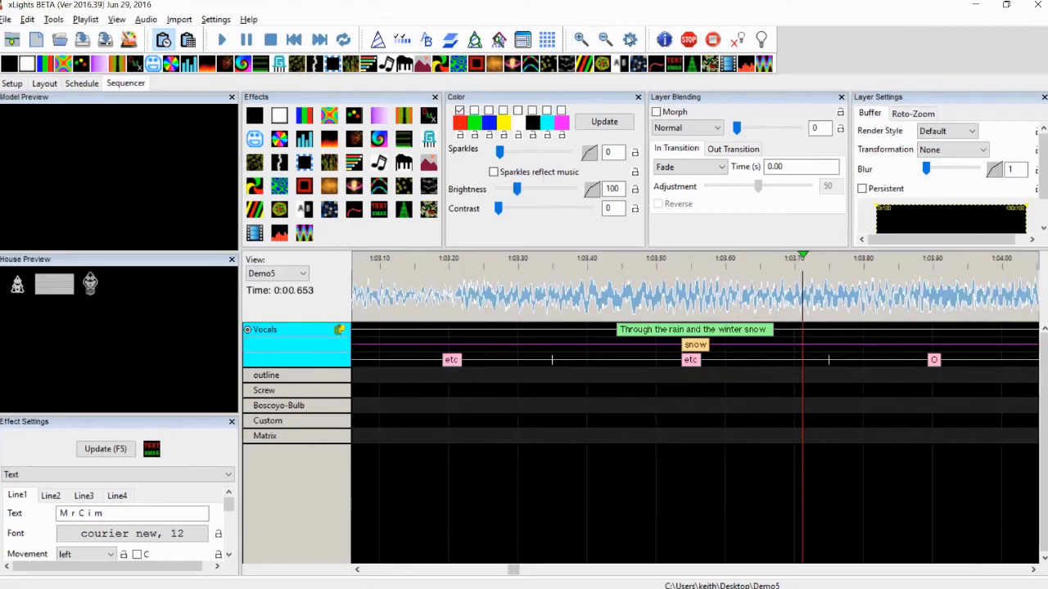
left_click(605, 38)
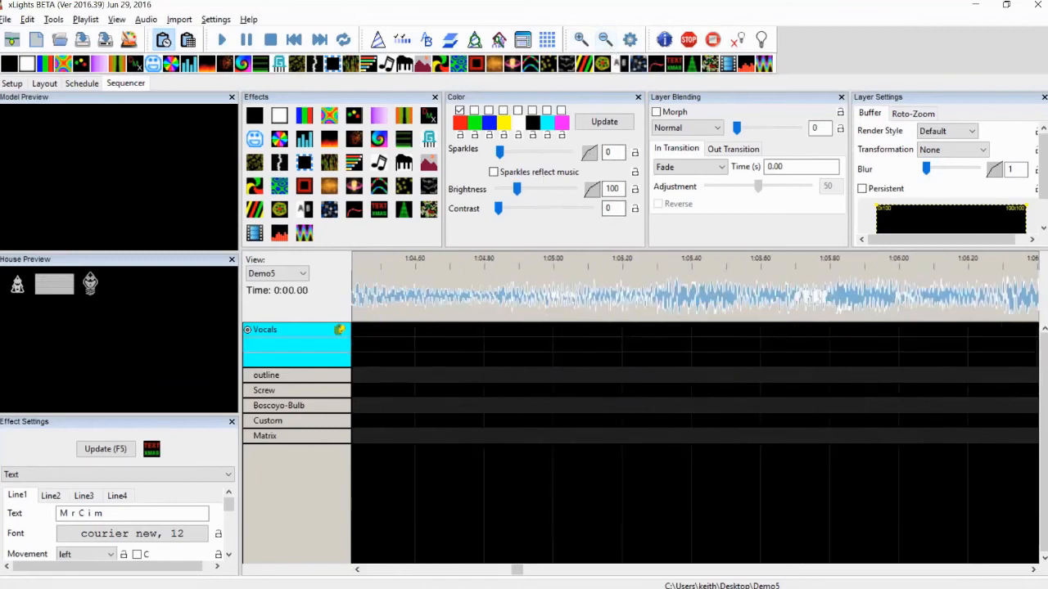
left_click(414, 570)
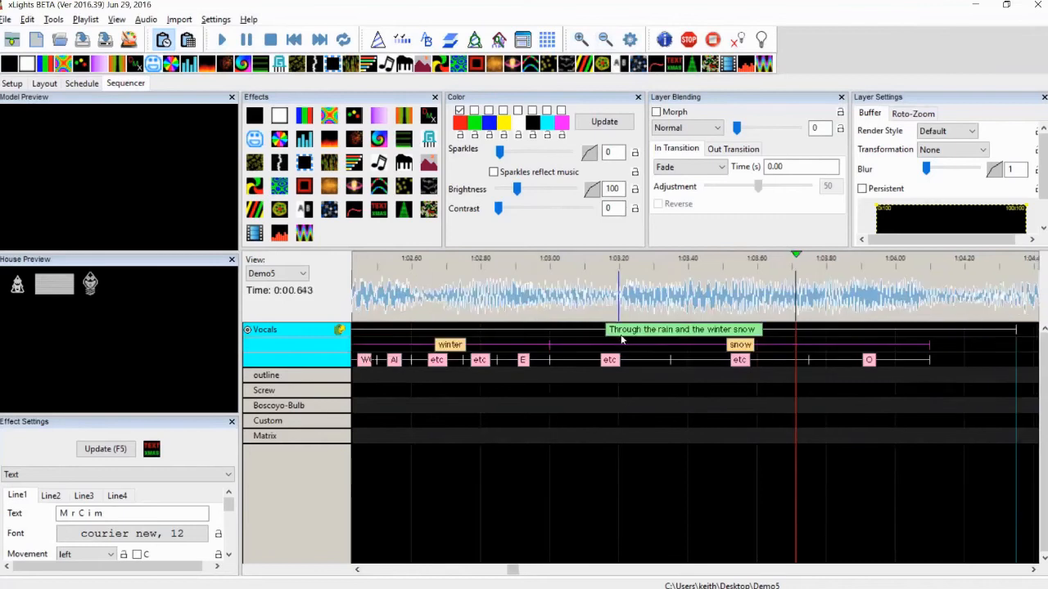
Select the range from about 1:03.00 to 1:04.05 and play it back, then stop playback
left_click_drag(543, 300, 924, 306)
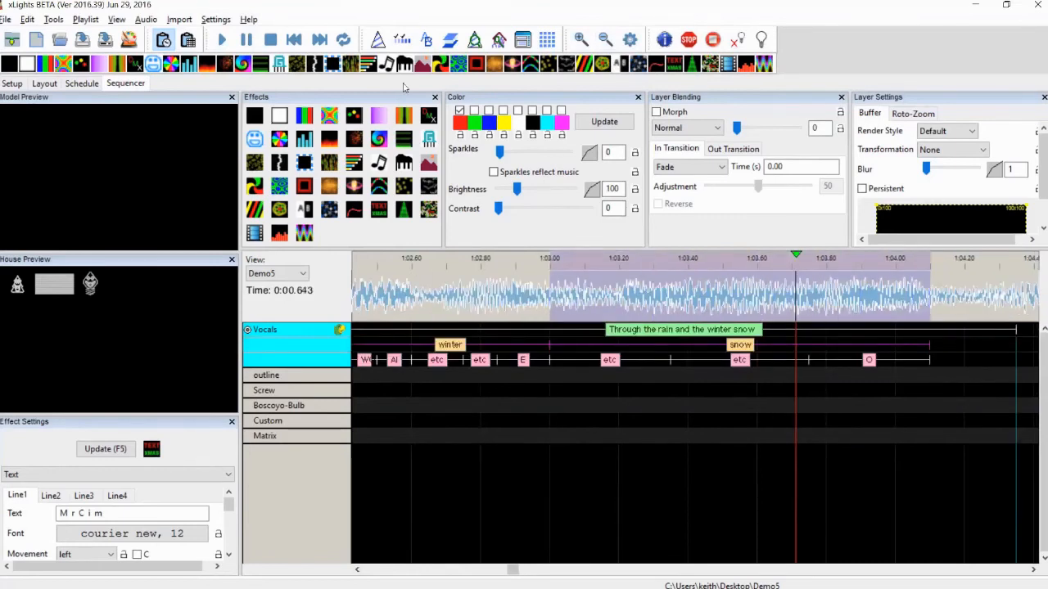
left_click(348, 44)
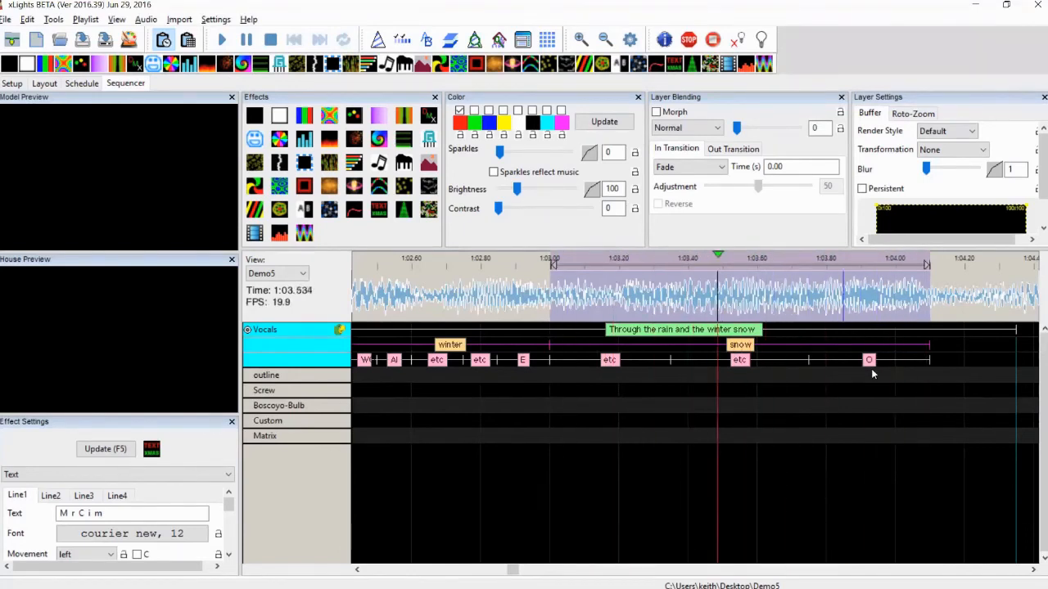
left_click(261, 40)
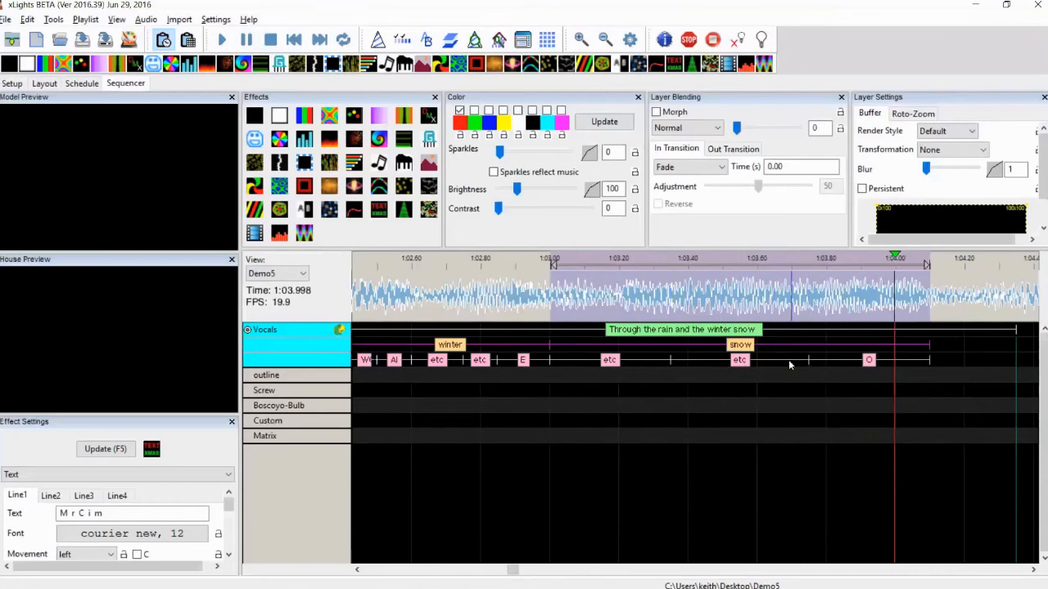
Shift the phoneme boundaries under "snow" earlier to match the sung vowel timing
left_click_drag(671, 356, 605, 357)
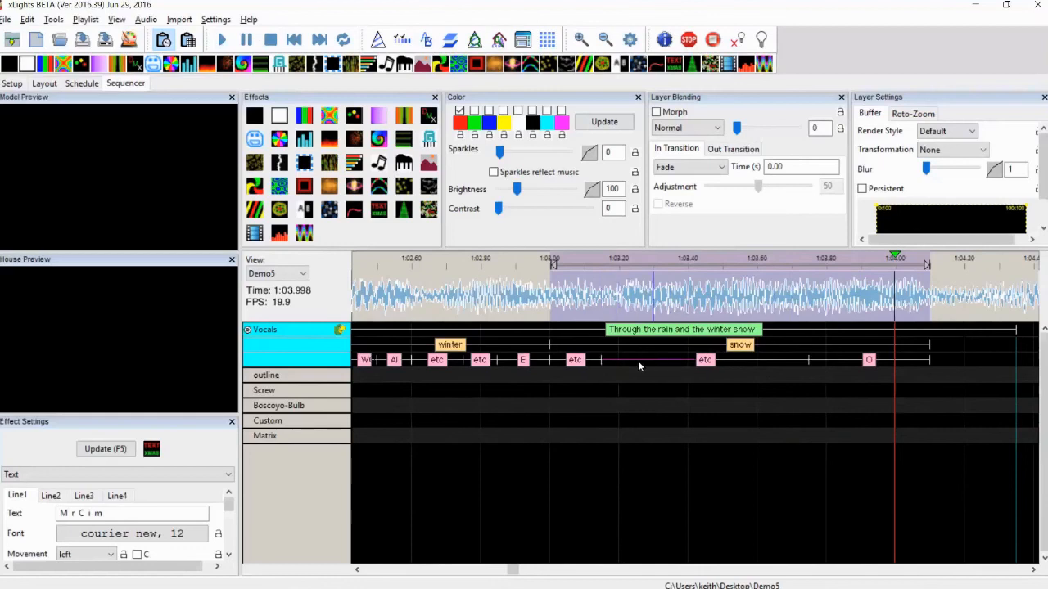
left_click(809, 360)
left_click_drag(809, 360, 632, 355)
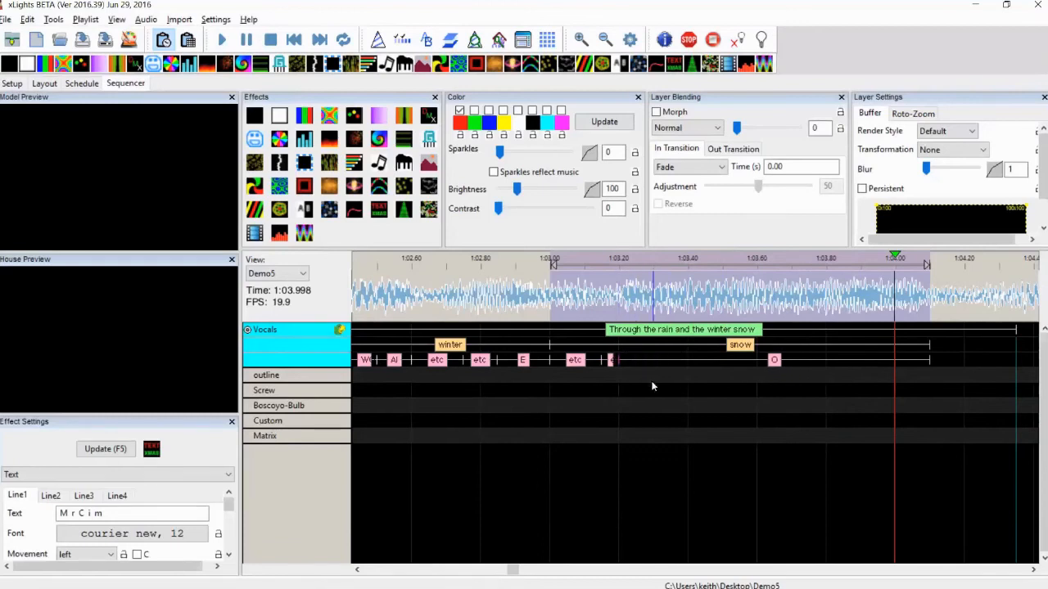
left_click(750, 409)
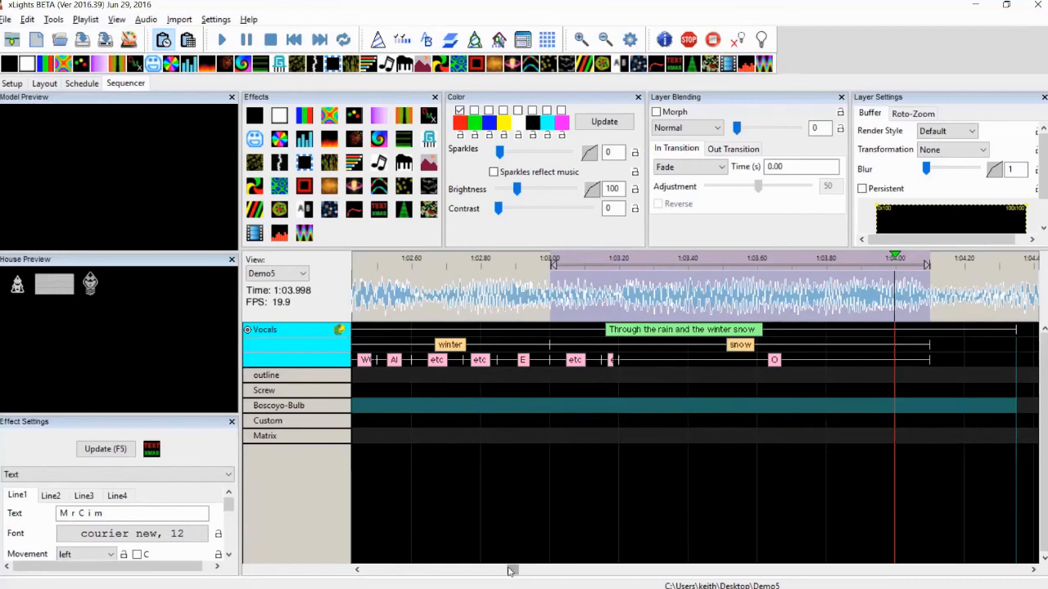
Trim the end of the lyric phrase so it finishes where the word "snow" ends
left_click_drag(519, 570, 515, 571)
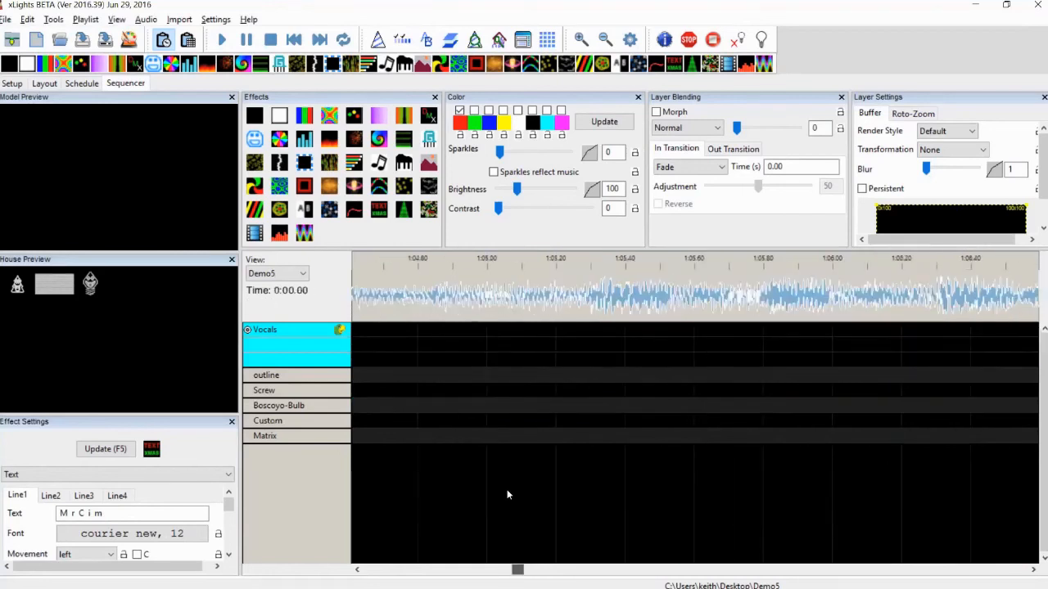
left_click_drag(508, 494, 506, 410)
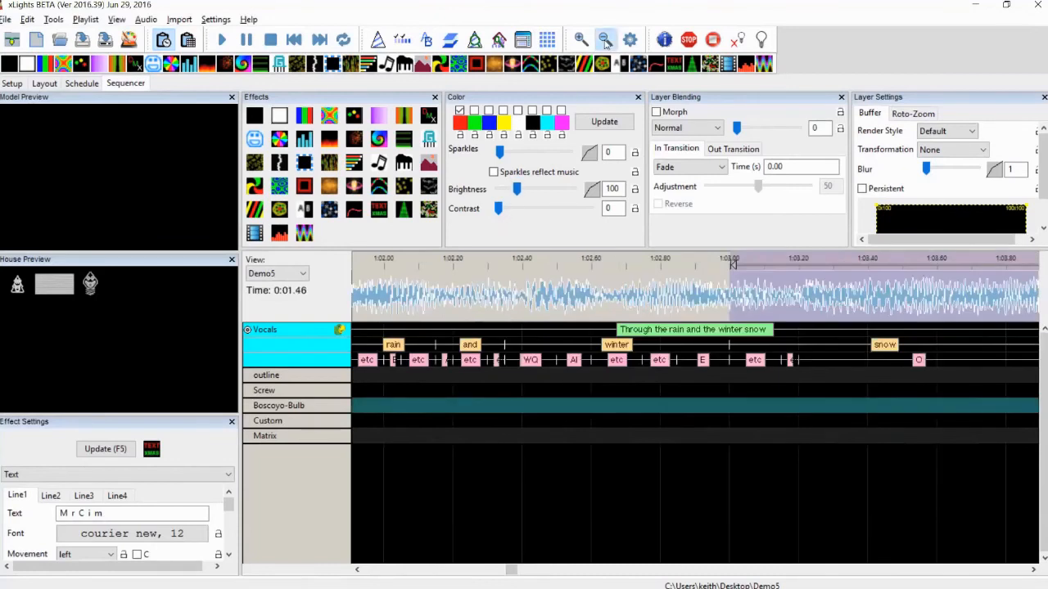
left_click(604, 42)
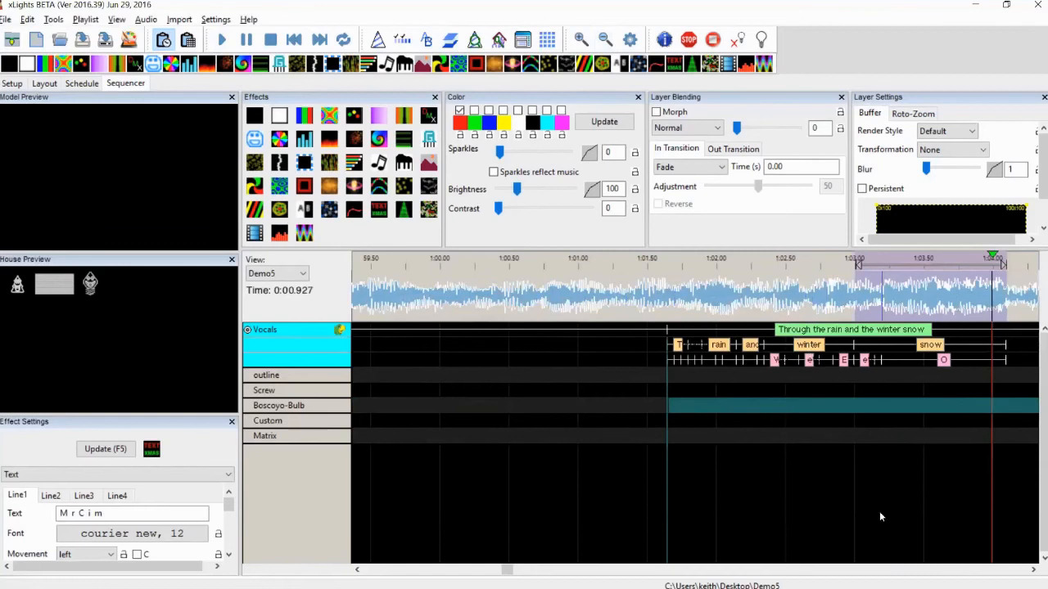
left_click(1033, 570)
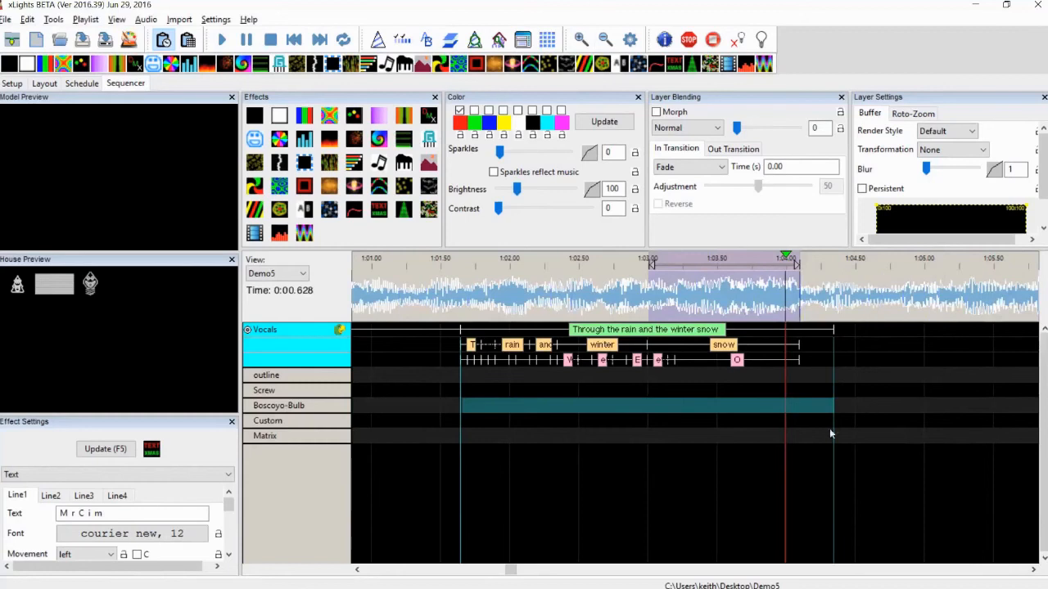
left_click(868, 480)
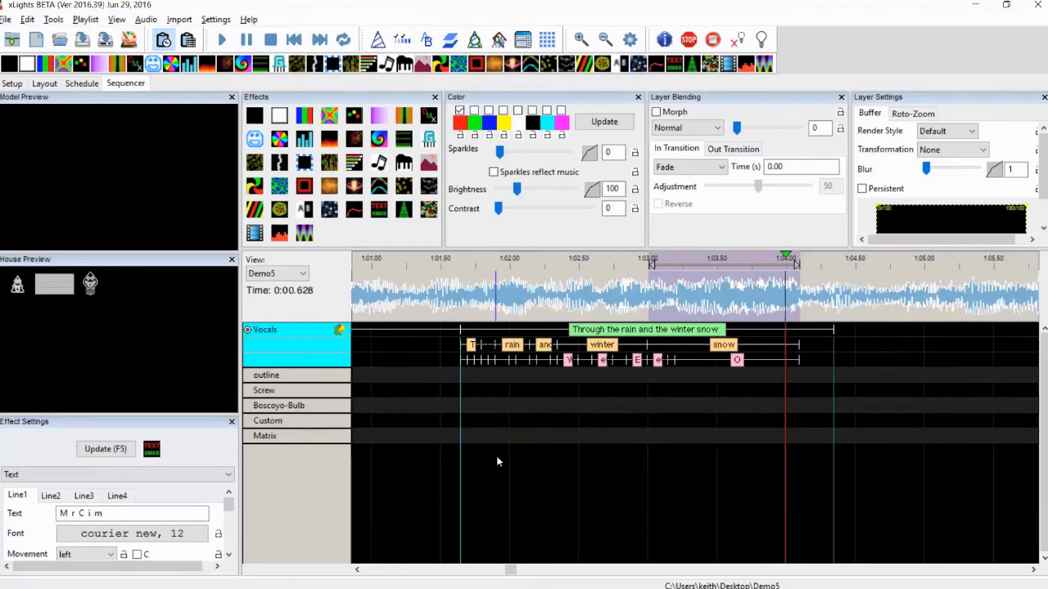
left_click_drag(833, 329, 800, 333)
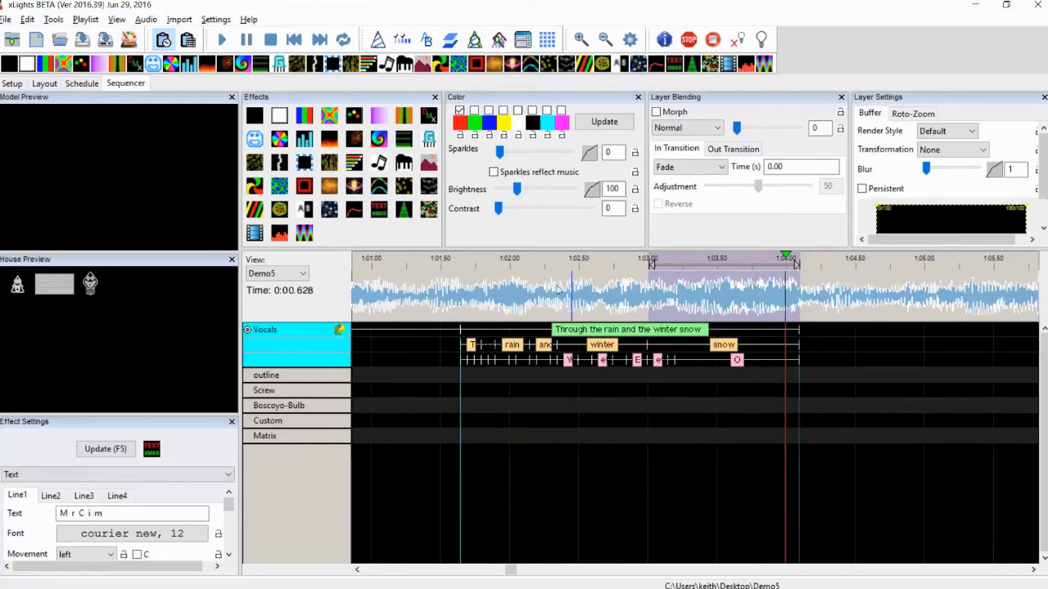
Add a Faces effect to the Matrix row spanning the phrase's time range, then select it
left_click_drag(458, 297, 805, 300)
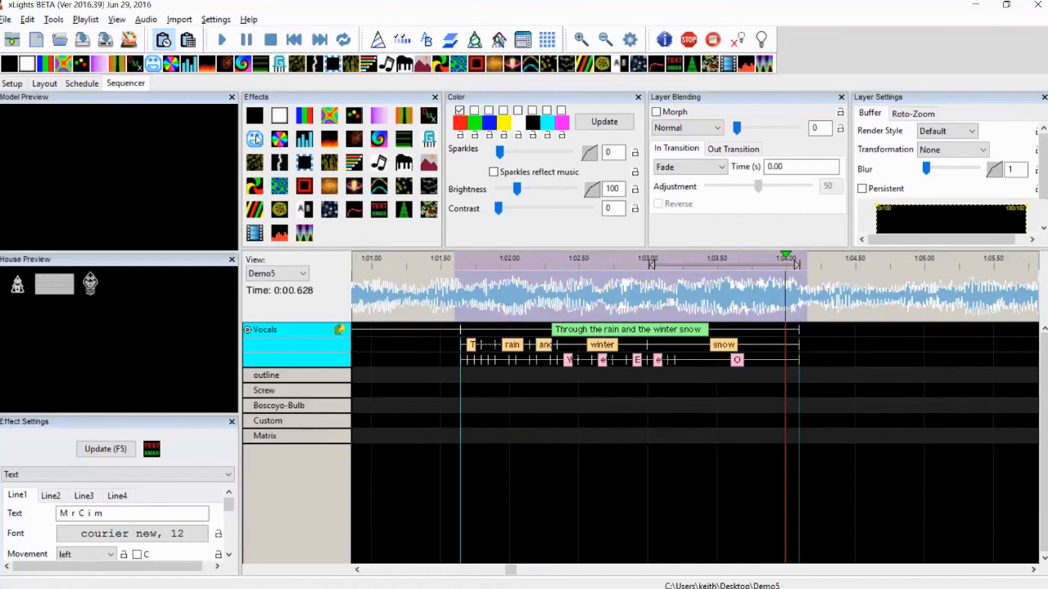
left_click_drag(256, 140, 537, 434)
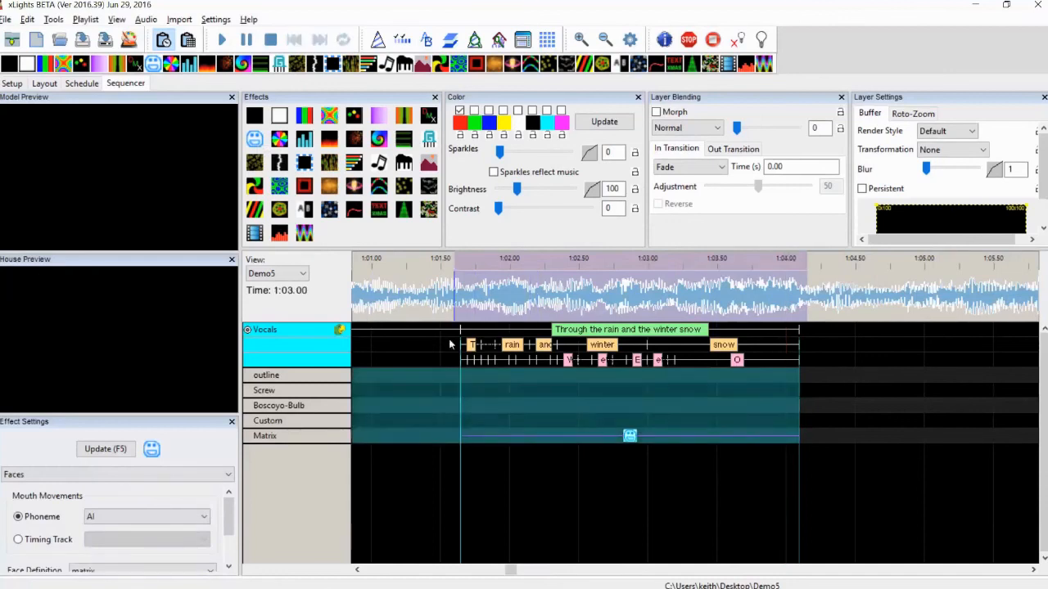
left_click(629, 436)
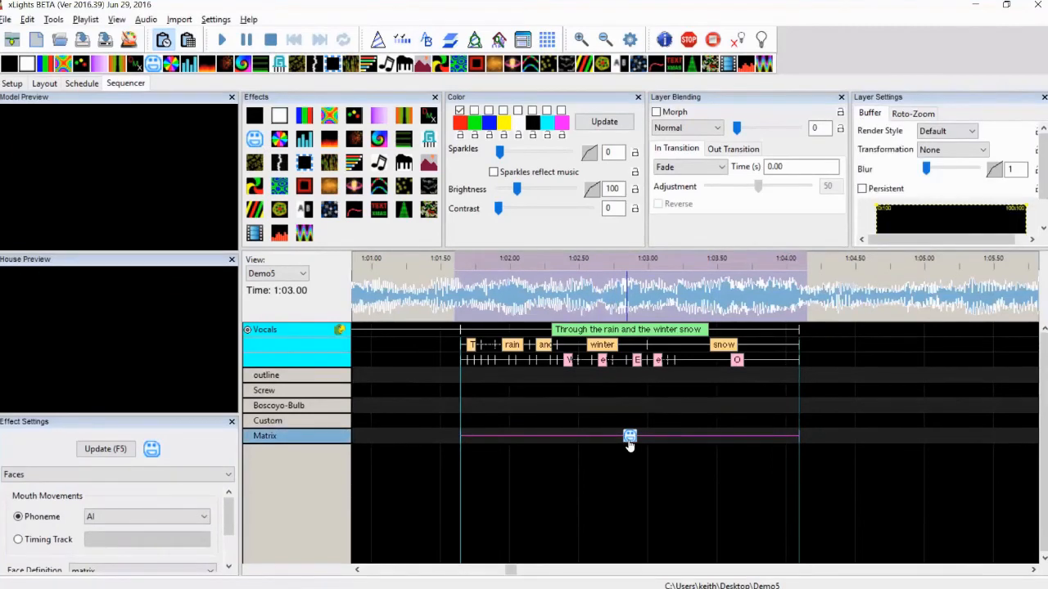
Close the House Preview panel and set the Matrix face effect's face definition to matrix
left_click(232, 260)
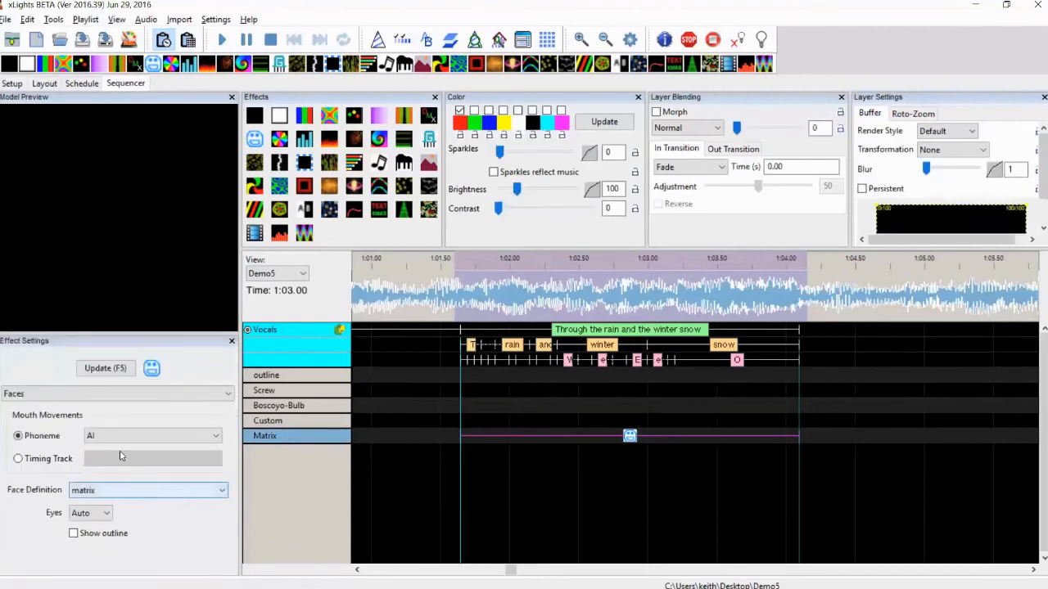
left_click(137, 493)
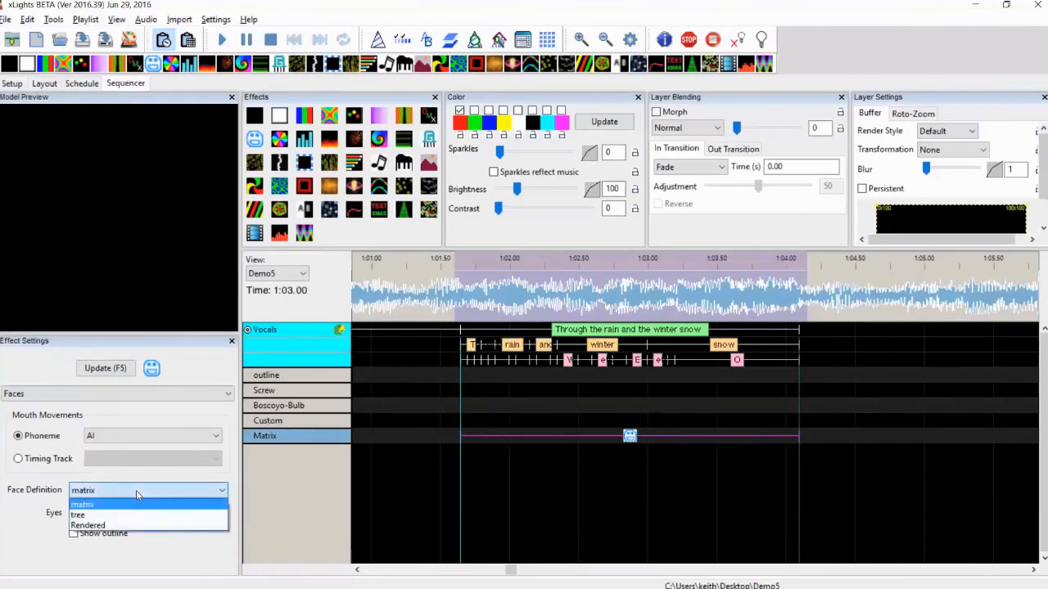
left_click(113, 506)
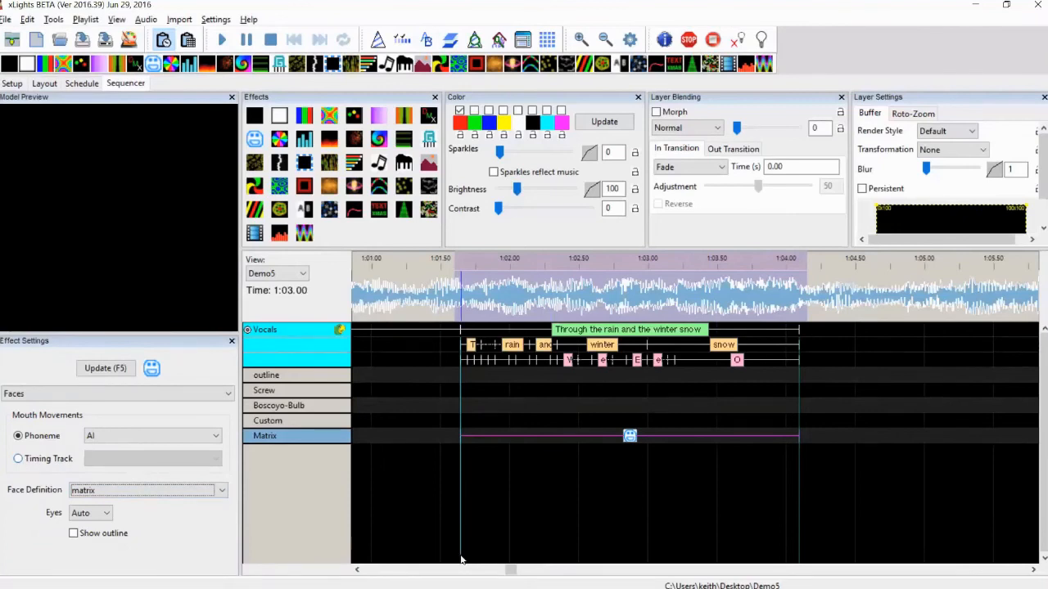
left_click(629, 437)
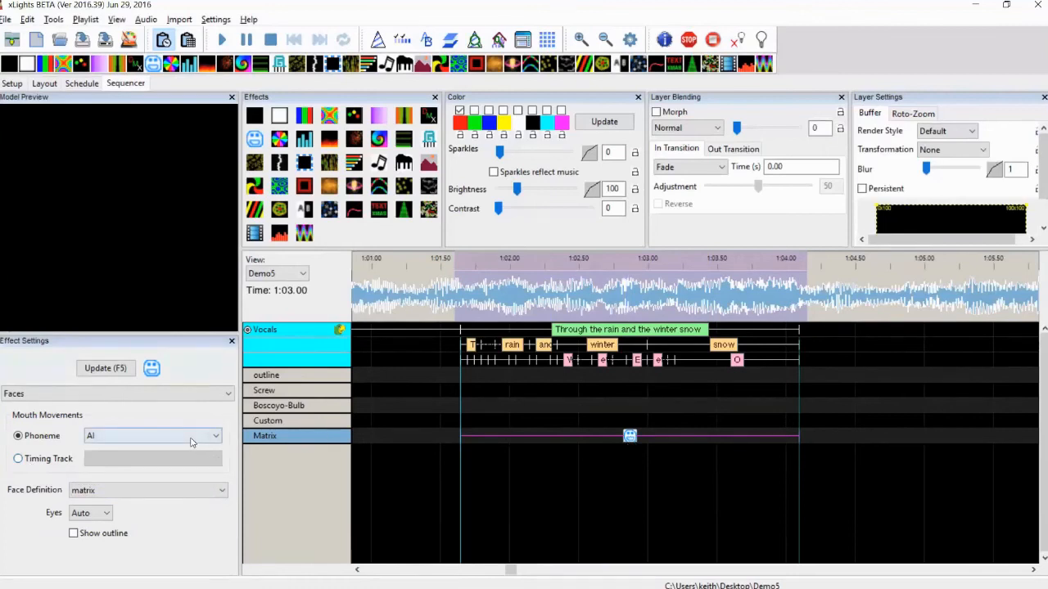
Preview the Matrix face's mouth shapes by cycling the phoneme through E, AI, O and rest
left_click(164, 435)
left_click(142, 461)
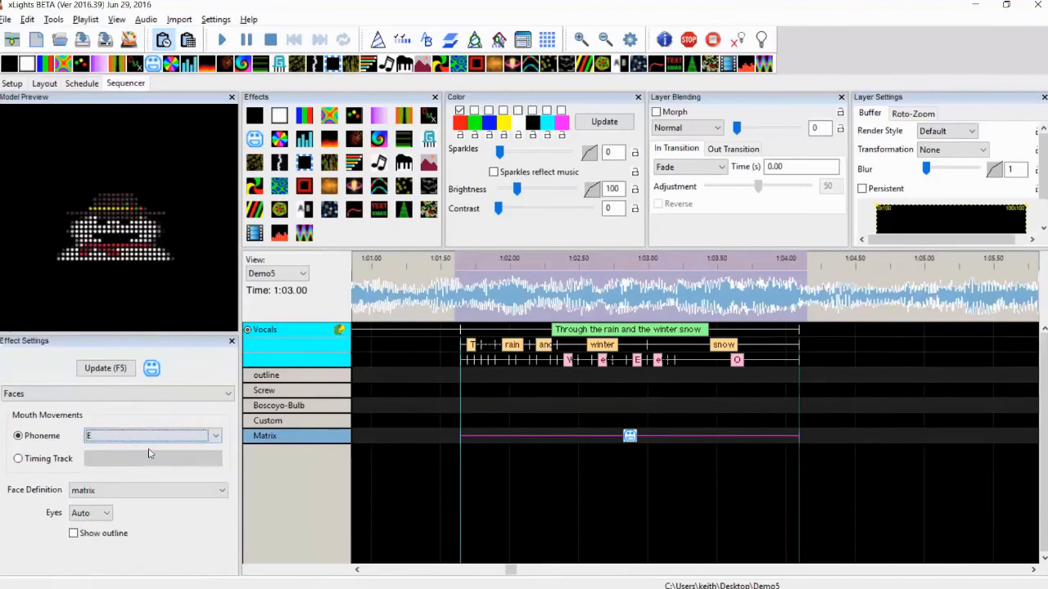
left_click(156, 435)
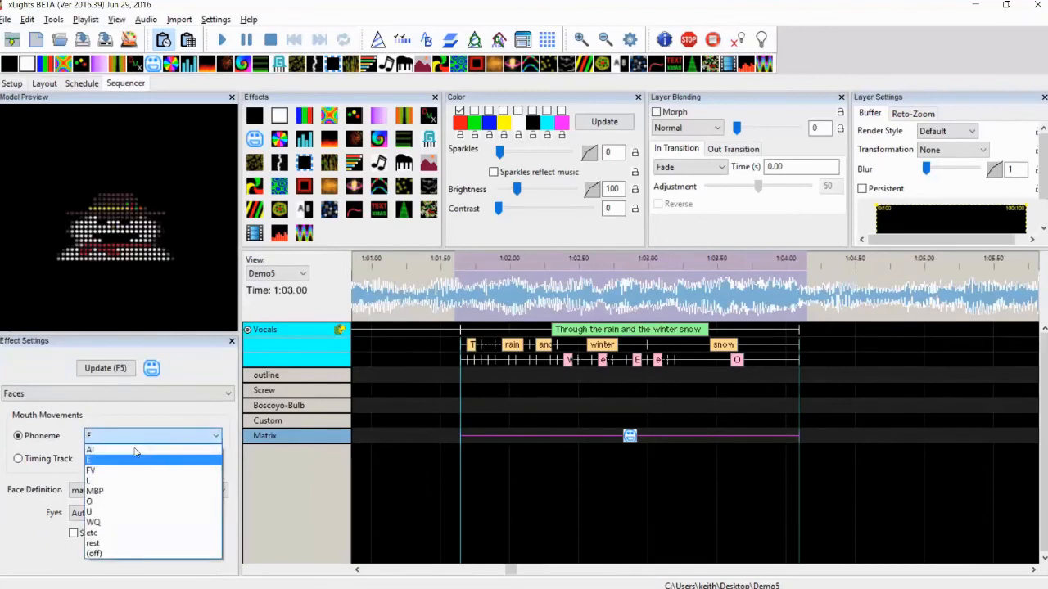
left_click(136, 449)
left_click(152, 436)
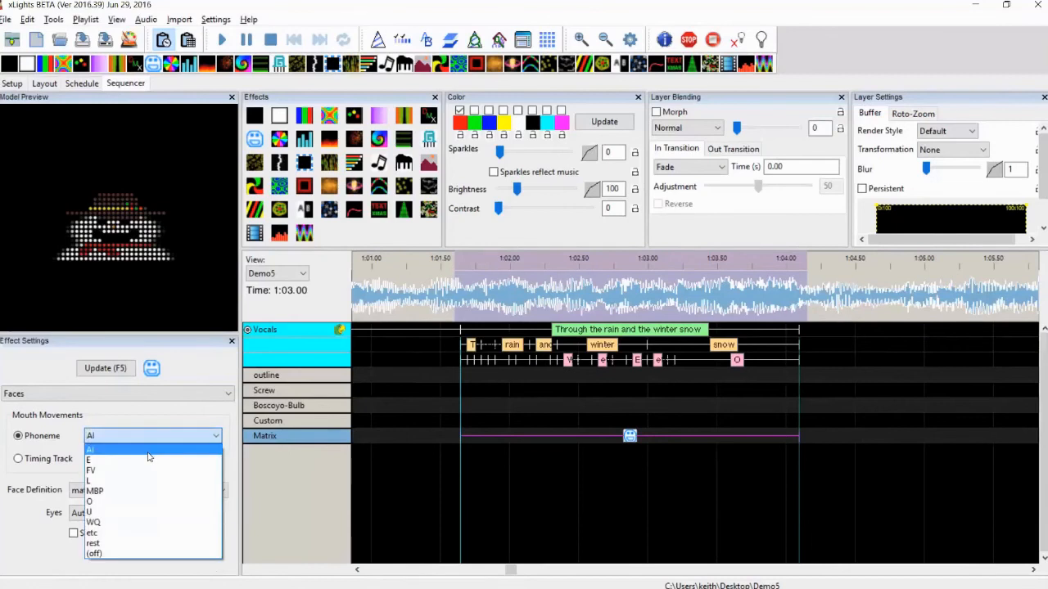
left_click(142, 460)
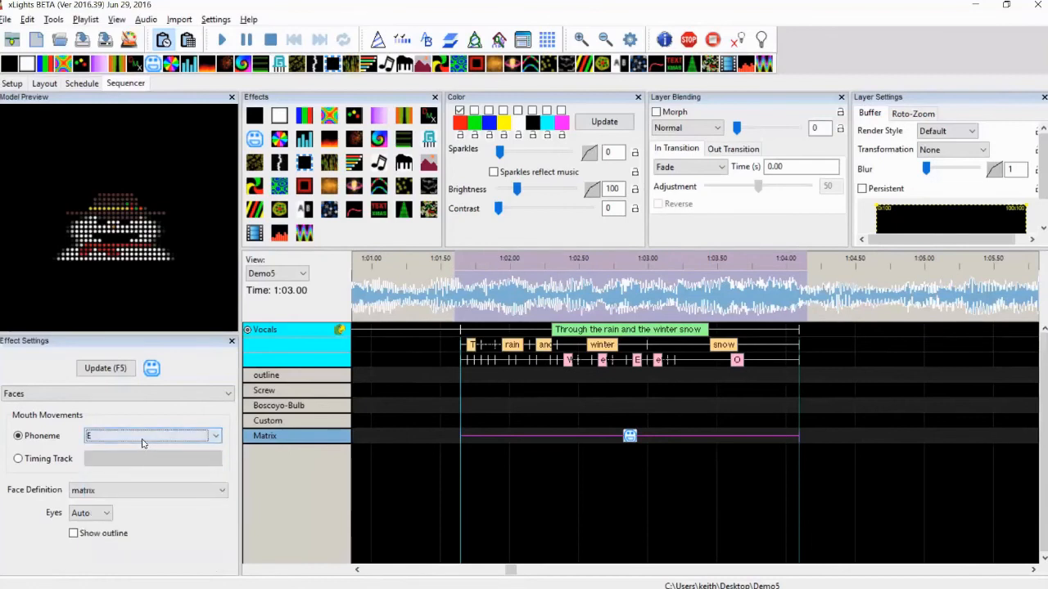
left_click(107, 437)
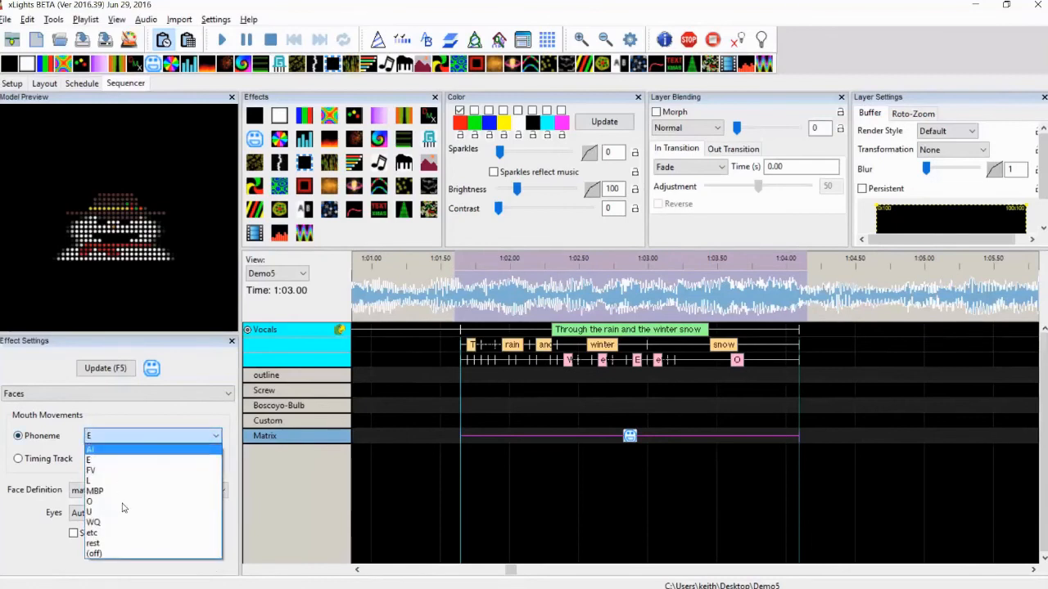
left_click(118, 503)
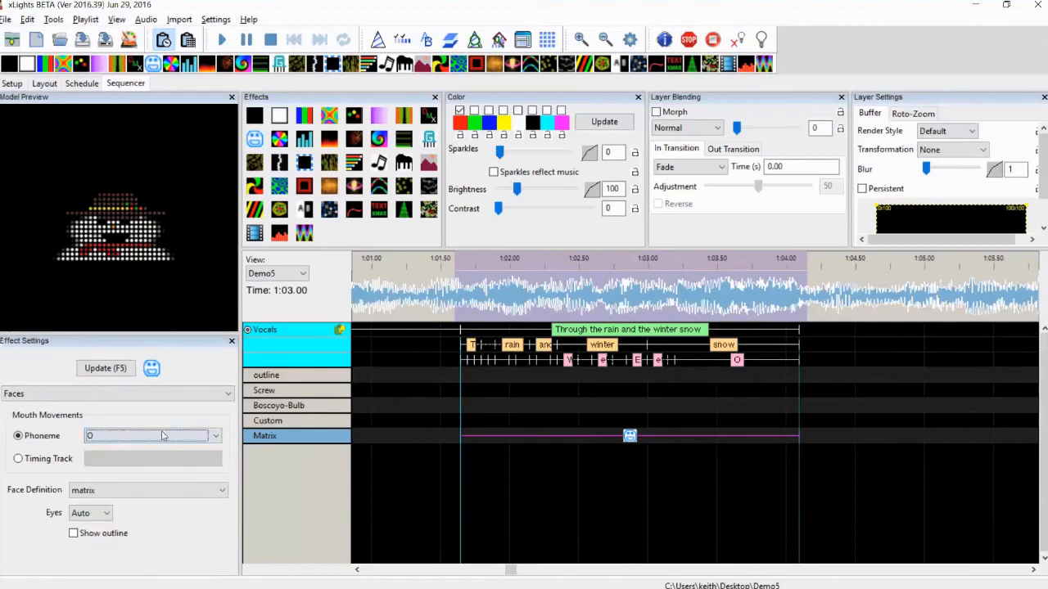
left_click(164, 436)
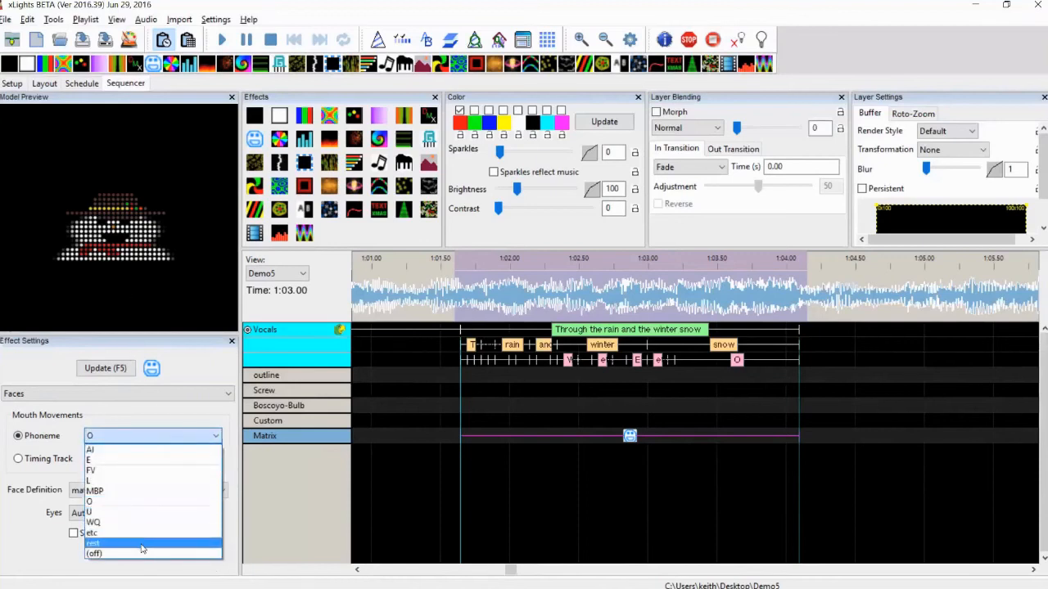
left_click(143, 542)
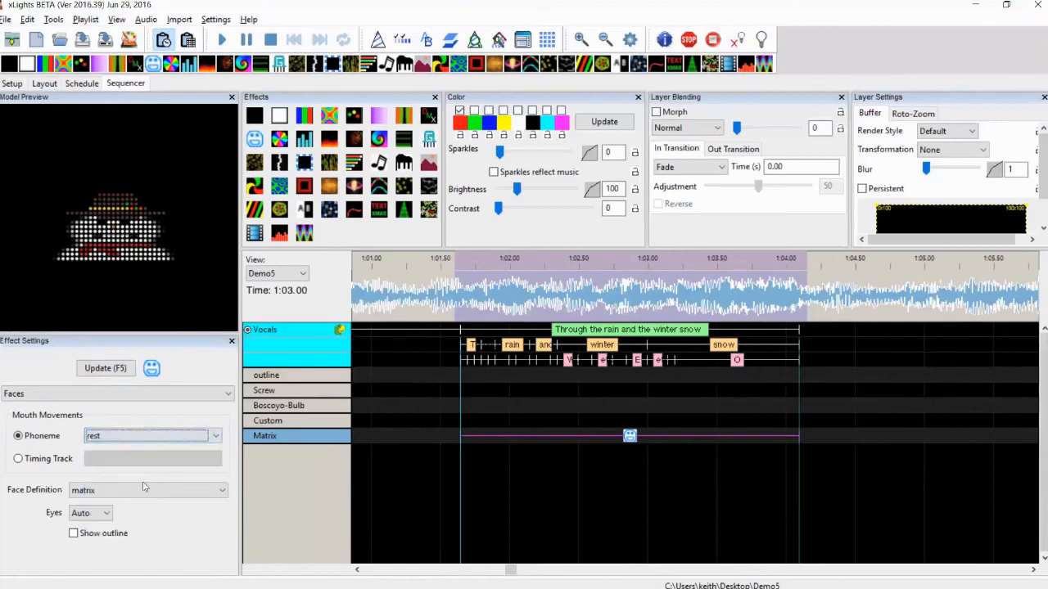
Drive the Matrix face's mouth from the Vocals timing track and play the sequence back
left_click(18, 460)
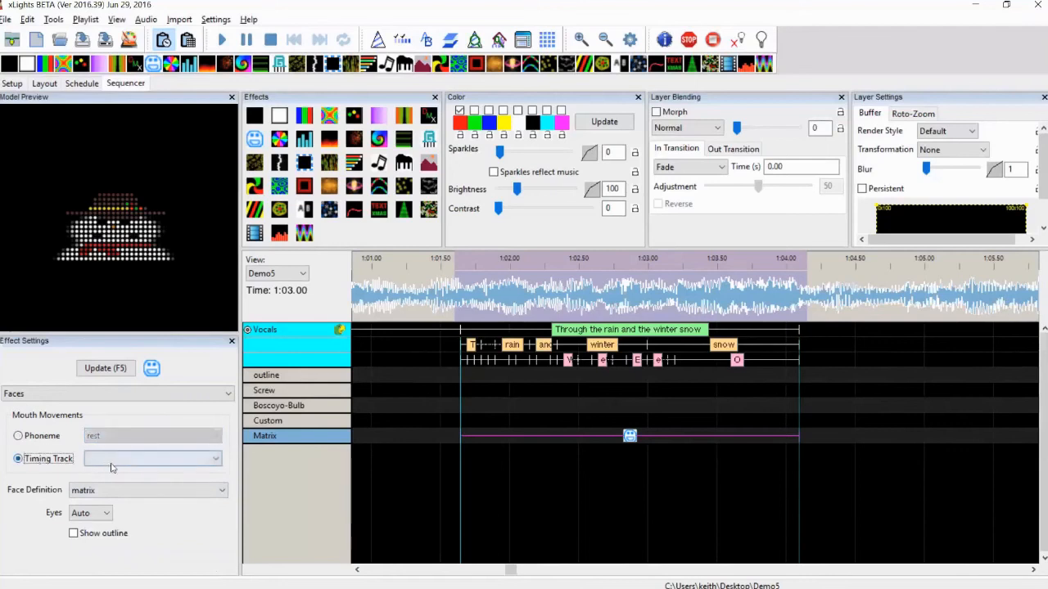
left_click(118, 462)
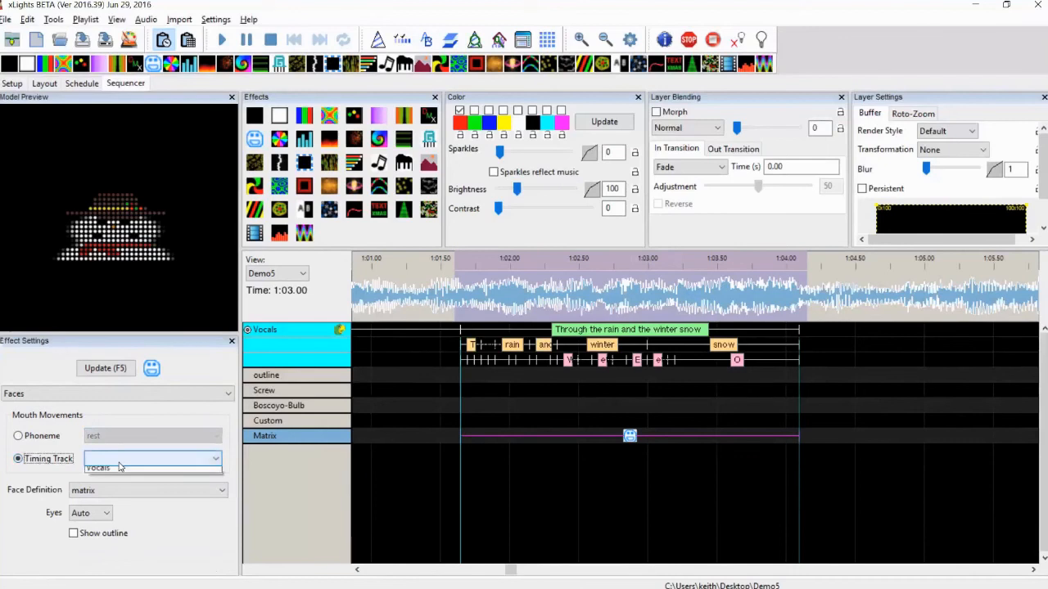
left_click(120, 467)
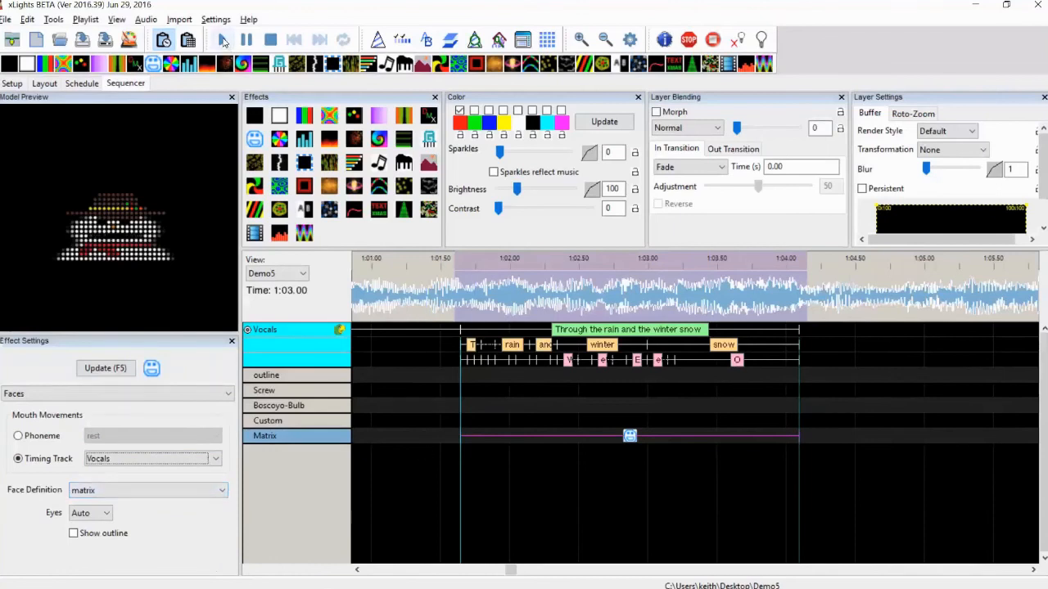
left_click(222, 41)
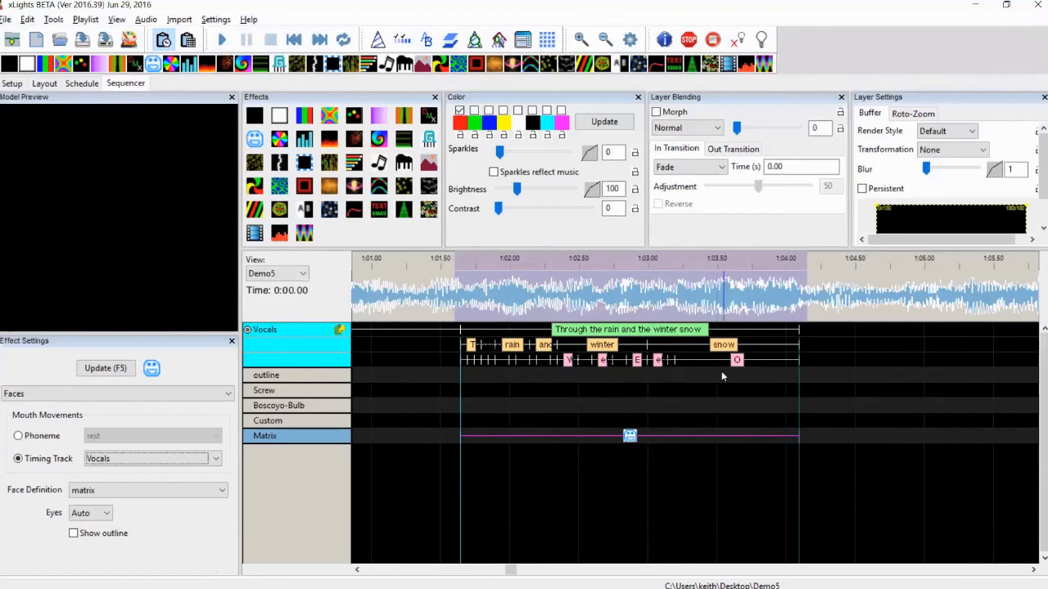
key("space")
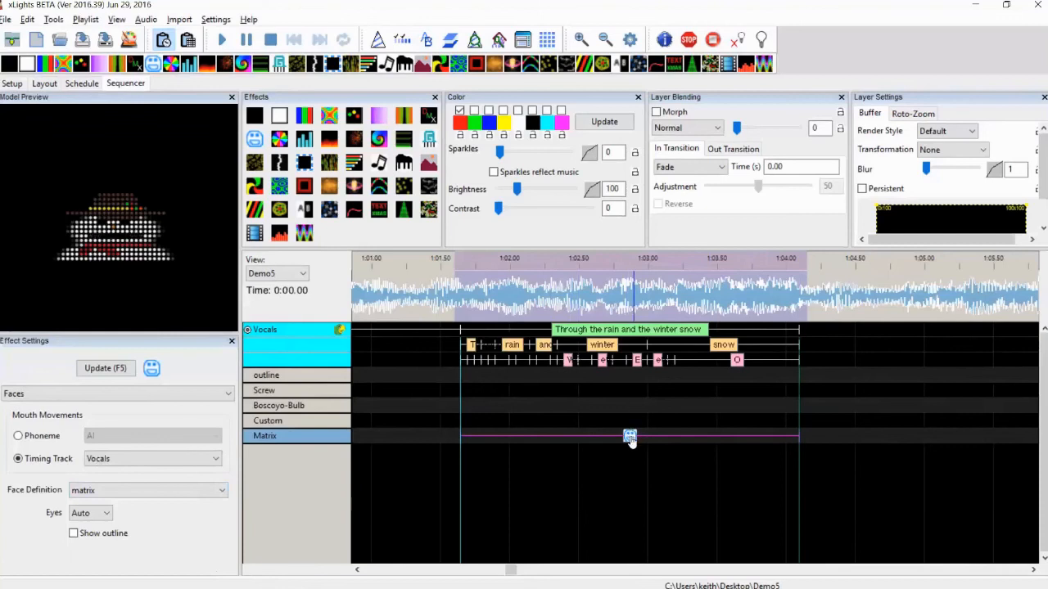
Try the tree face definition on the Matrix effect, then switch back to matrix
left_click(154, 491)
left_click(128, 515)
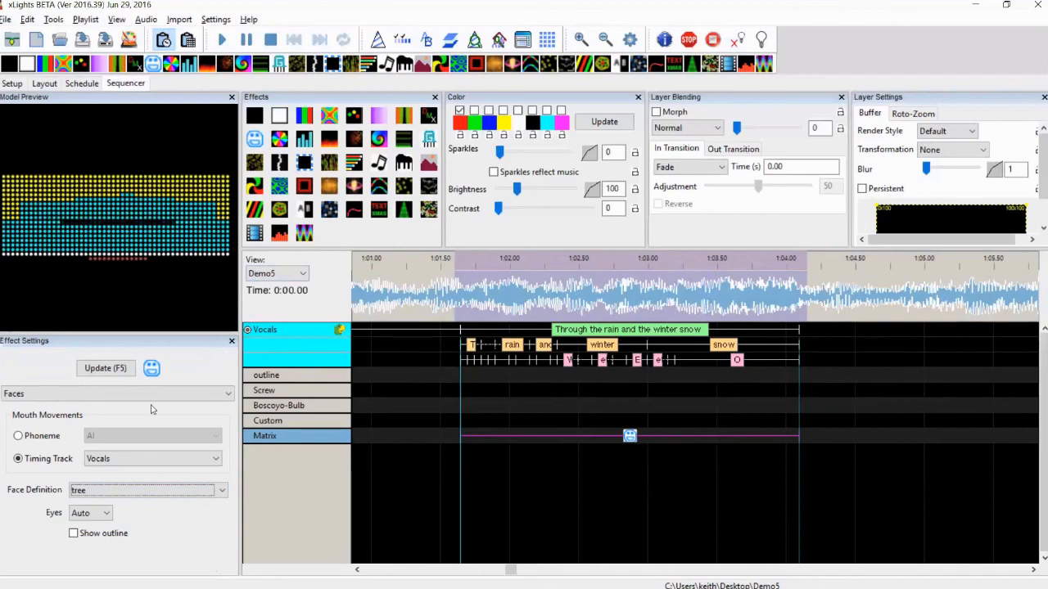
left_click(95, 491)
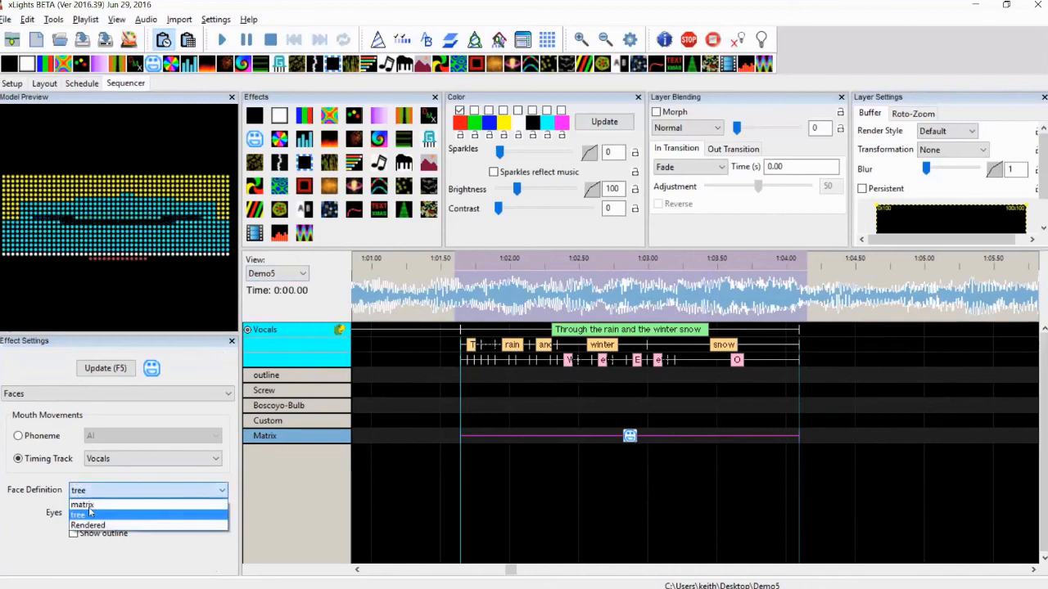
left_click(85, 505)
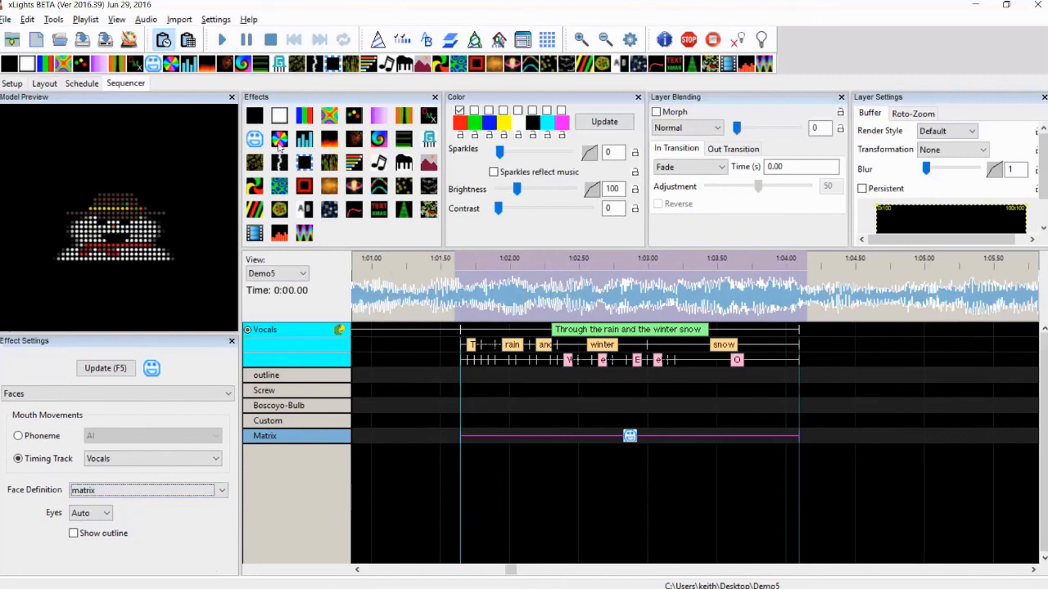
Add a Faces effect to the Boscoyo-Bulb row across the phrase, using the facenodes definition with outline shown
left_click_drag(256, 137, 615, 407)
left_click(628, 406)
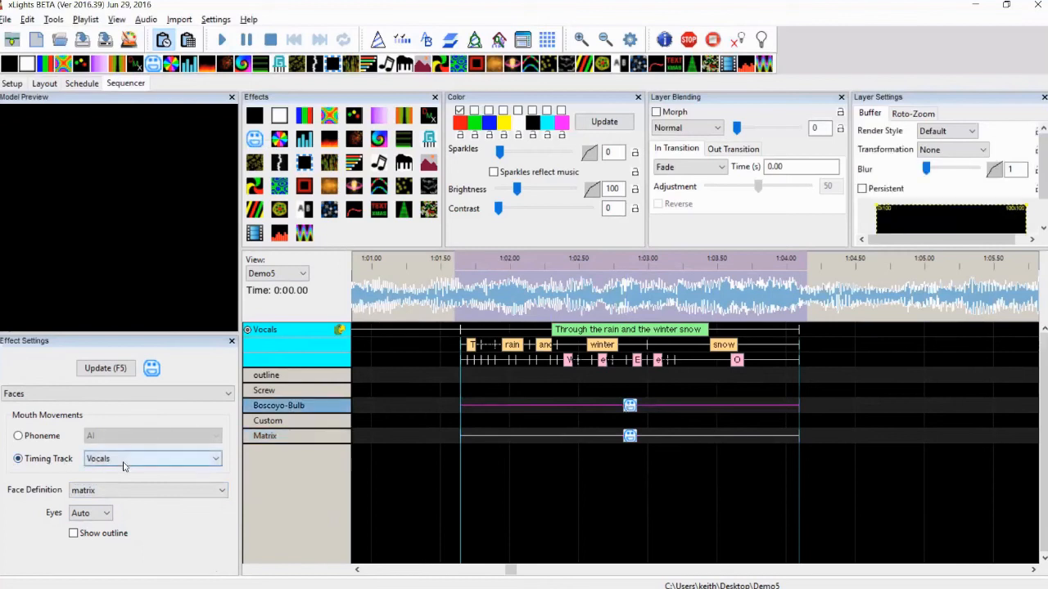
left_click(110, 493)
left_click(104, 504)
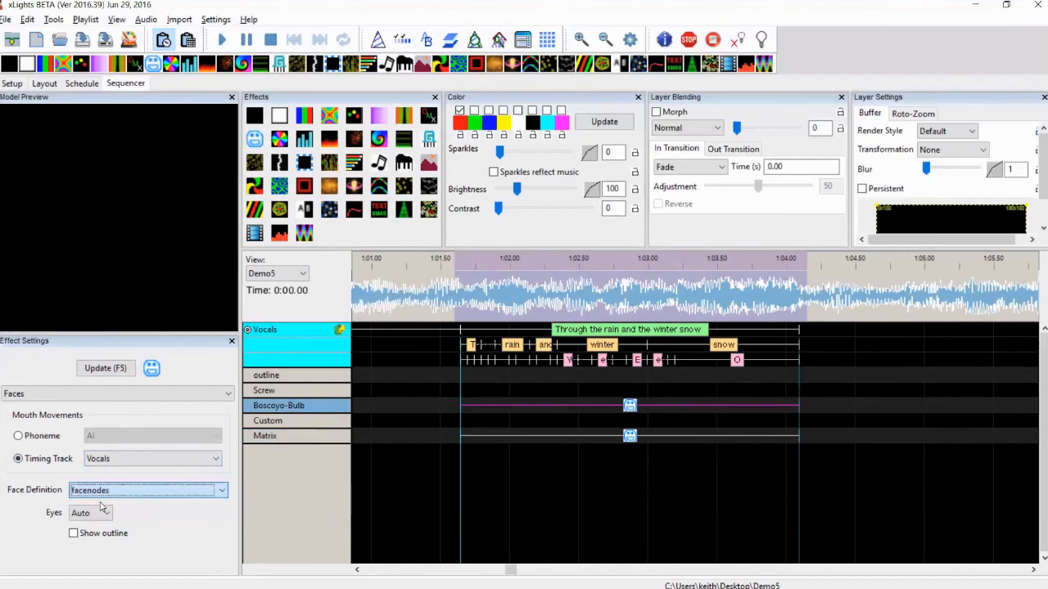
left_click(74, 533)
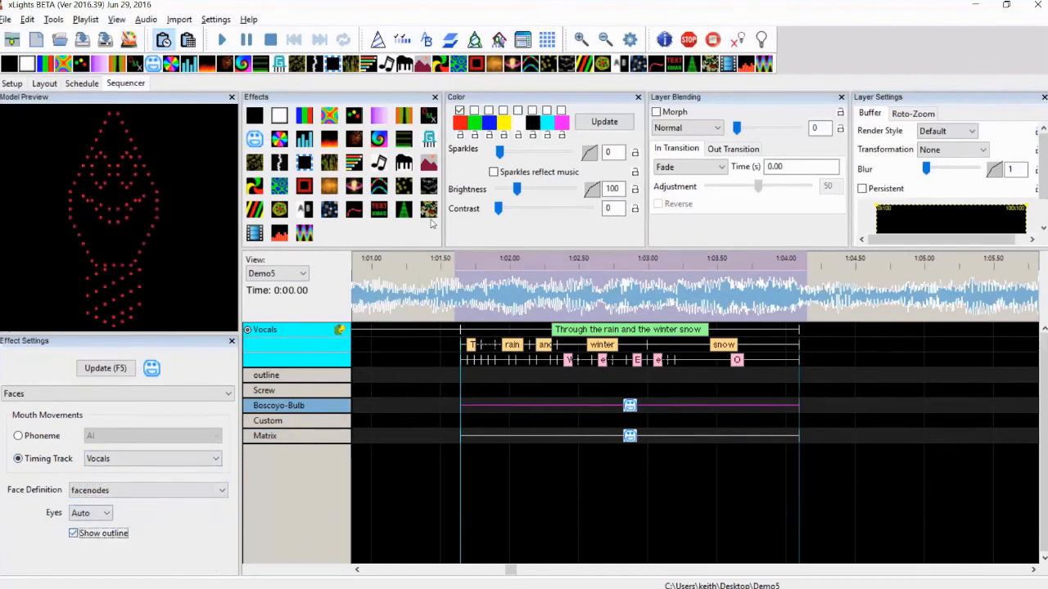
Enable the second and third palette colors for the Boscoyo-Bulb face and play the sequence
left_click(474, 111)
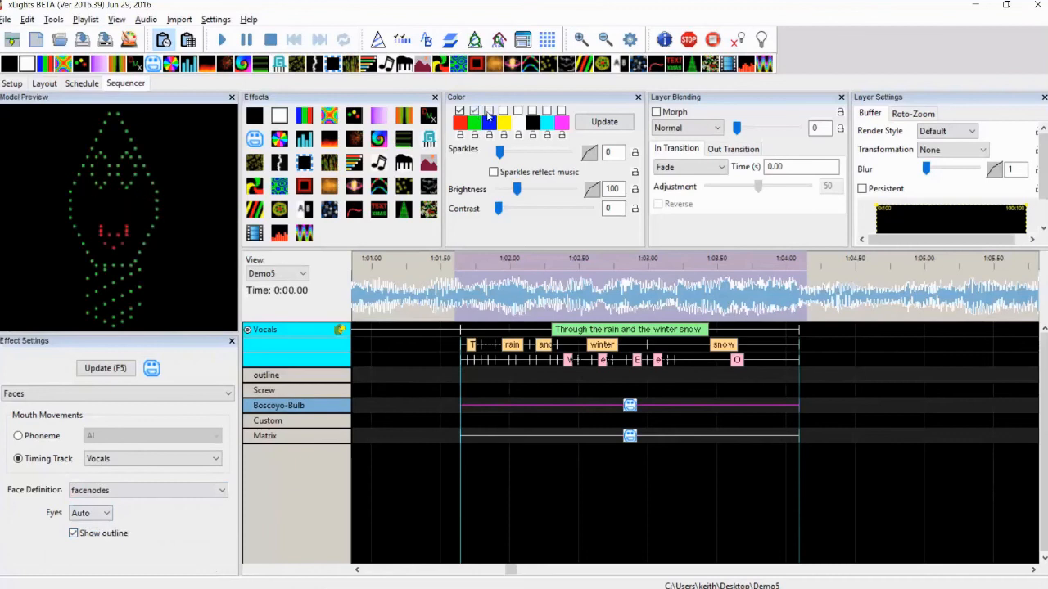
left_click(489, 112)
left_click(222, 41)
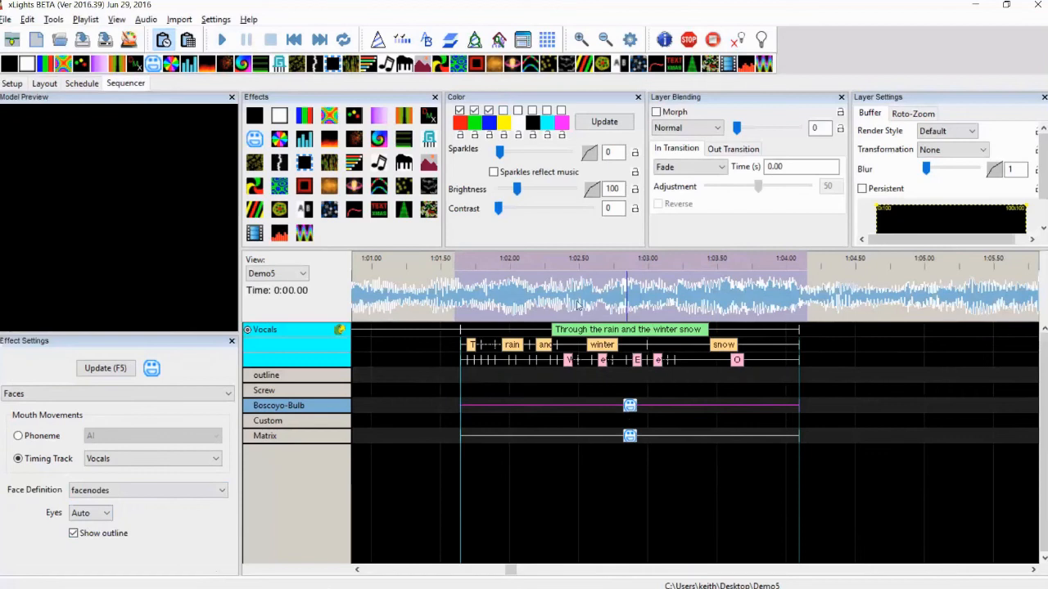
Add a Faces effect to the Custom row across the phrase, set its face definition to tree, and play it
left_click_drag(257, 140, 561, 417)
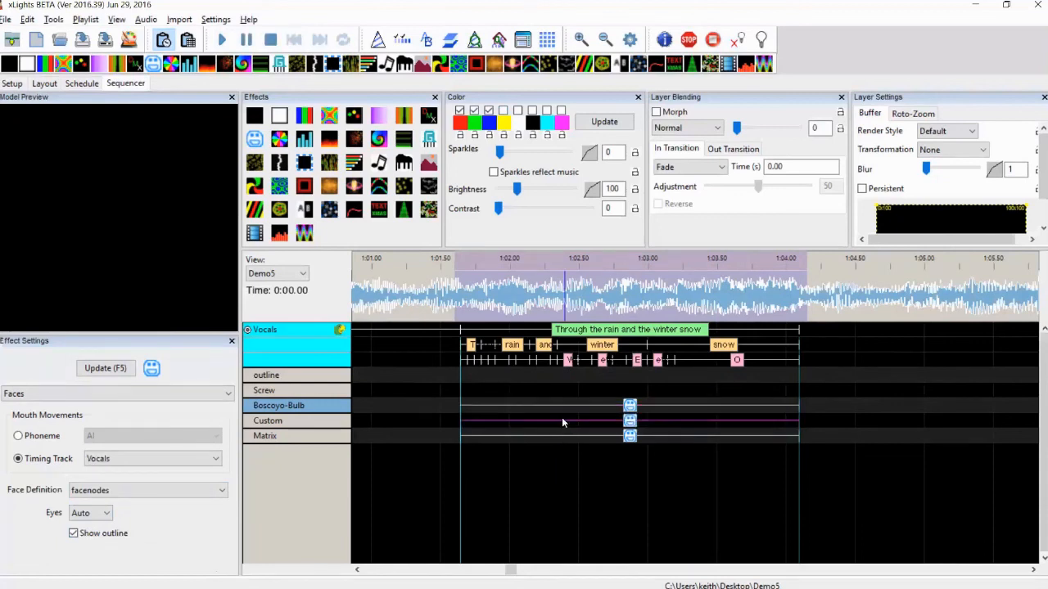
left_click(625, 426)
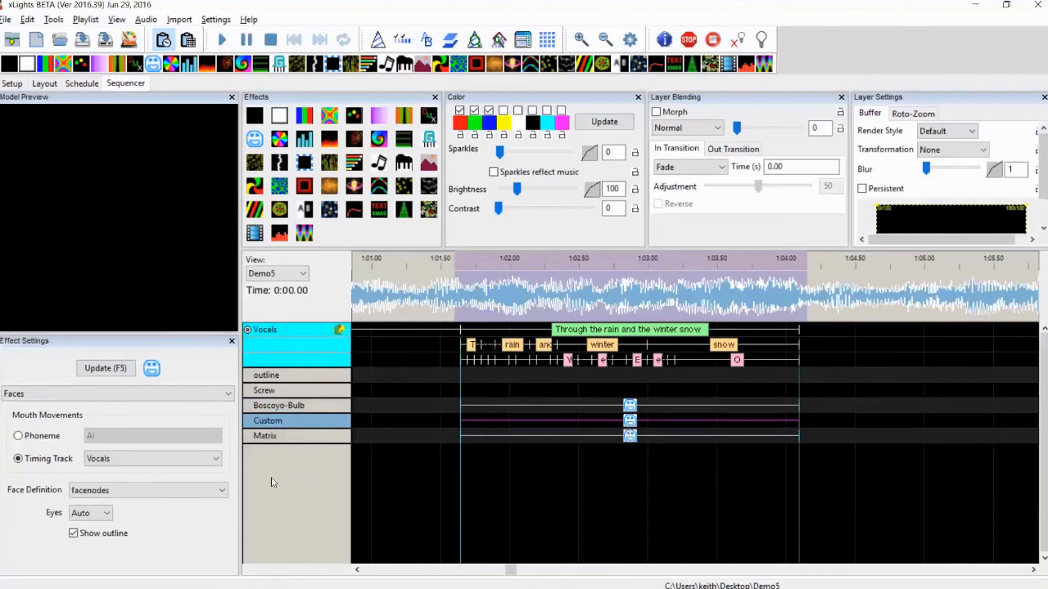
left_click(98, 491)
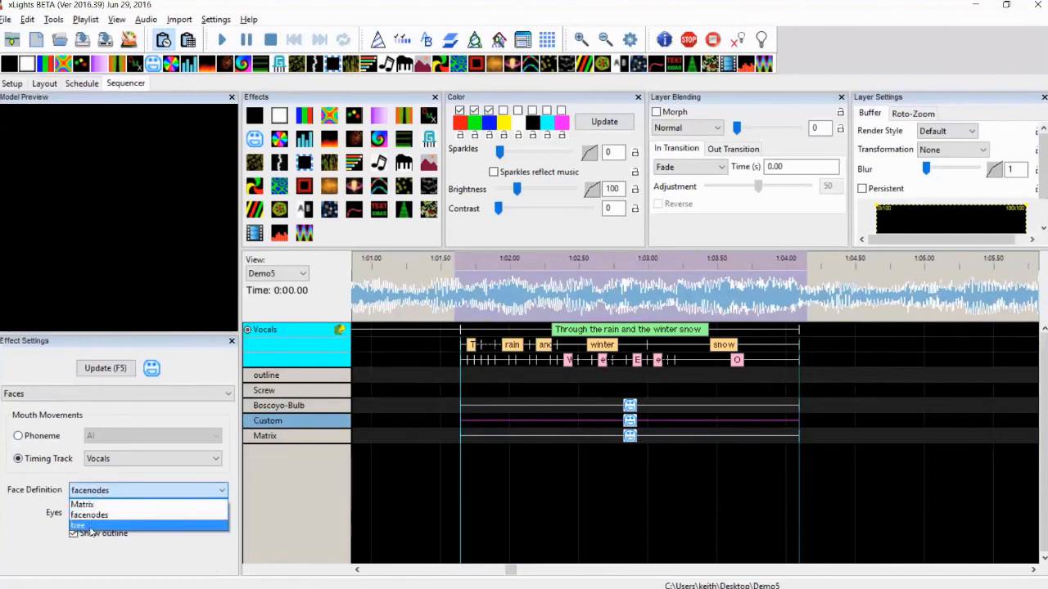
left_click(94, 525)
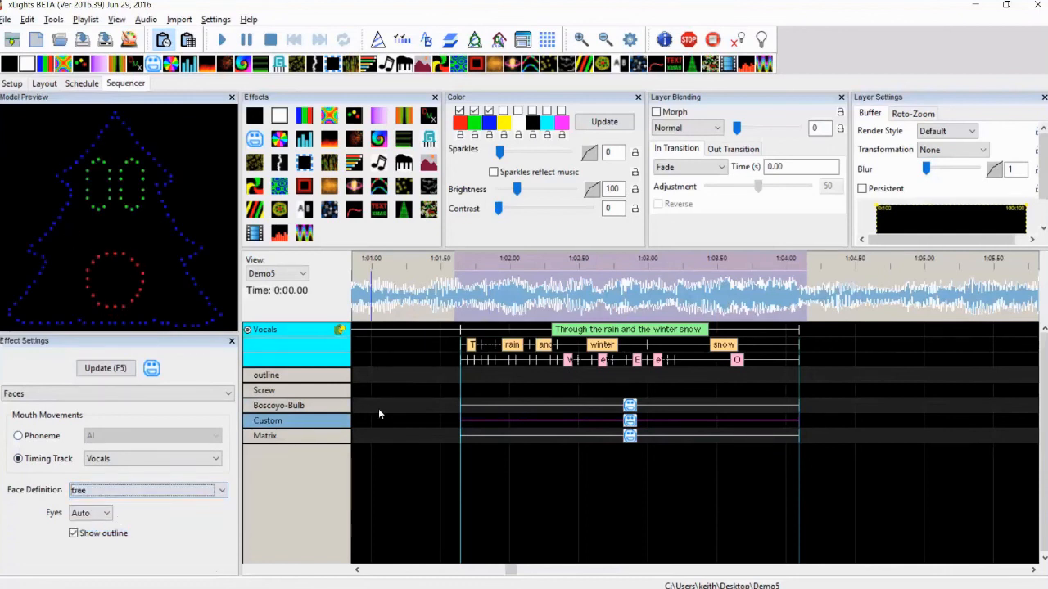
left_click(222, 41)
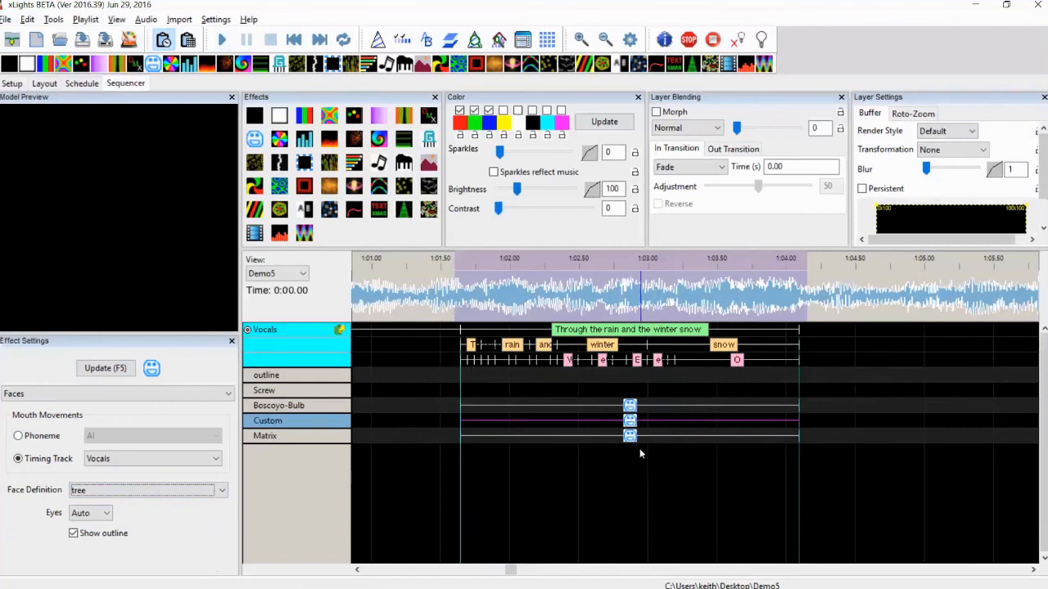
Add a new timing track named "vocal 2"
right_click(332, 368)
left_click(367, 373)
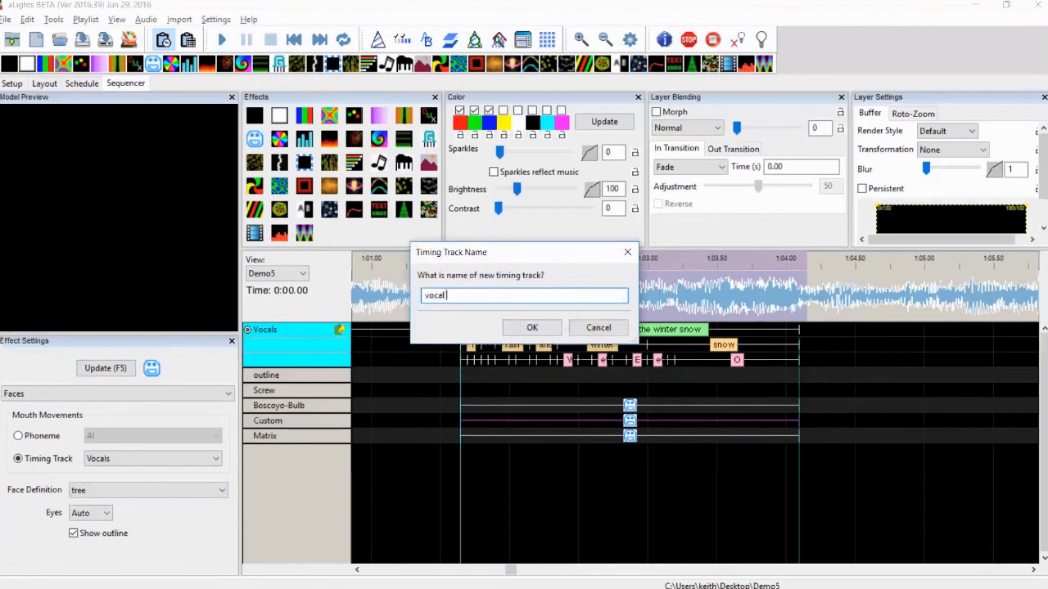
type("vocal 2")
key("Return")
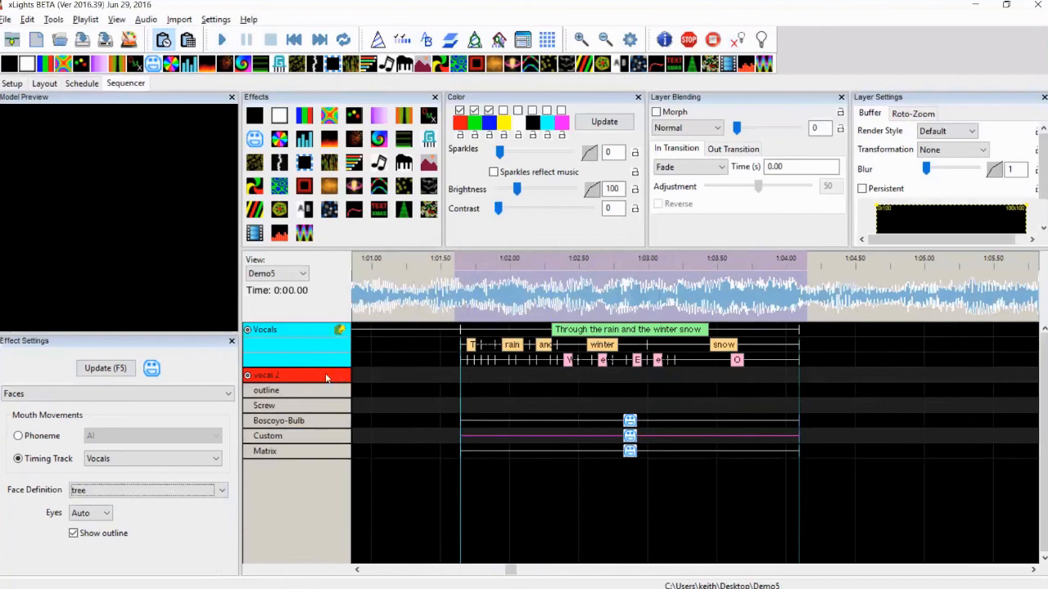
Add timing marks on the vocal 2 track at the phrase's start and end
left_click(463, 381)
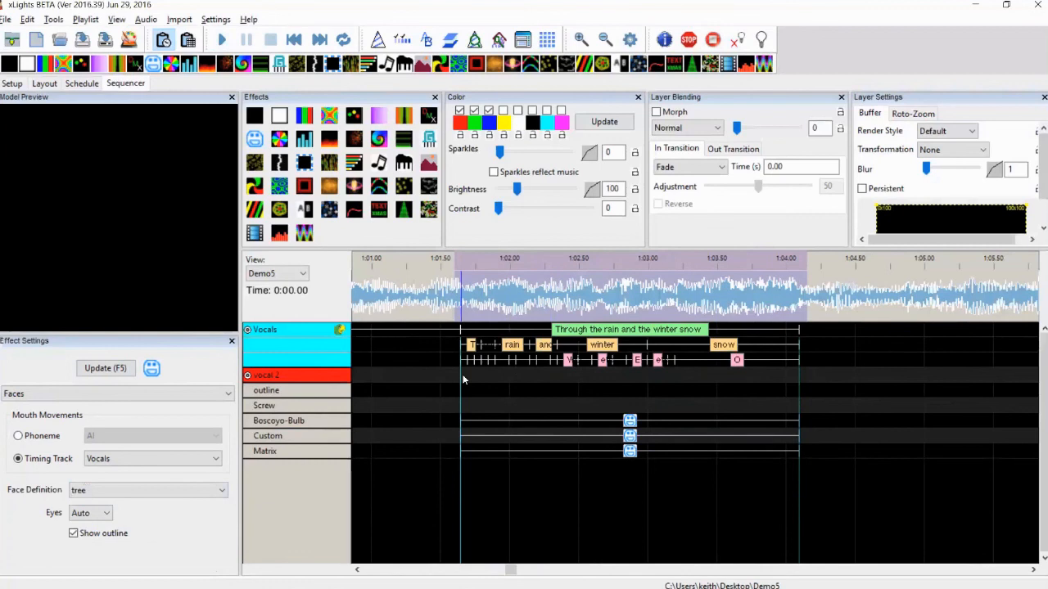
left_click(462, 315)
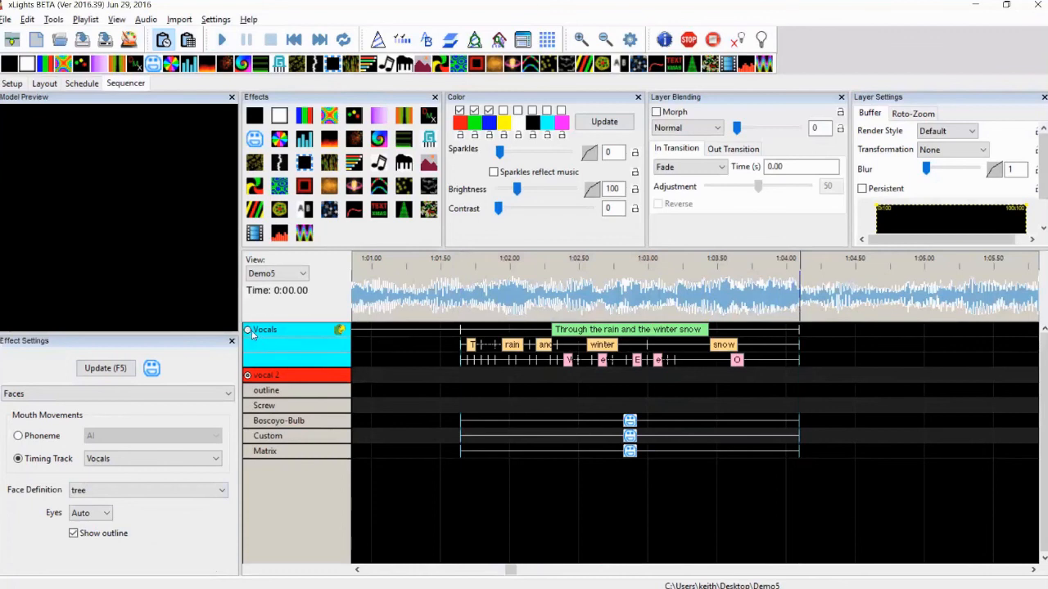
left_click(461, 305)
key("t")
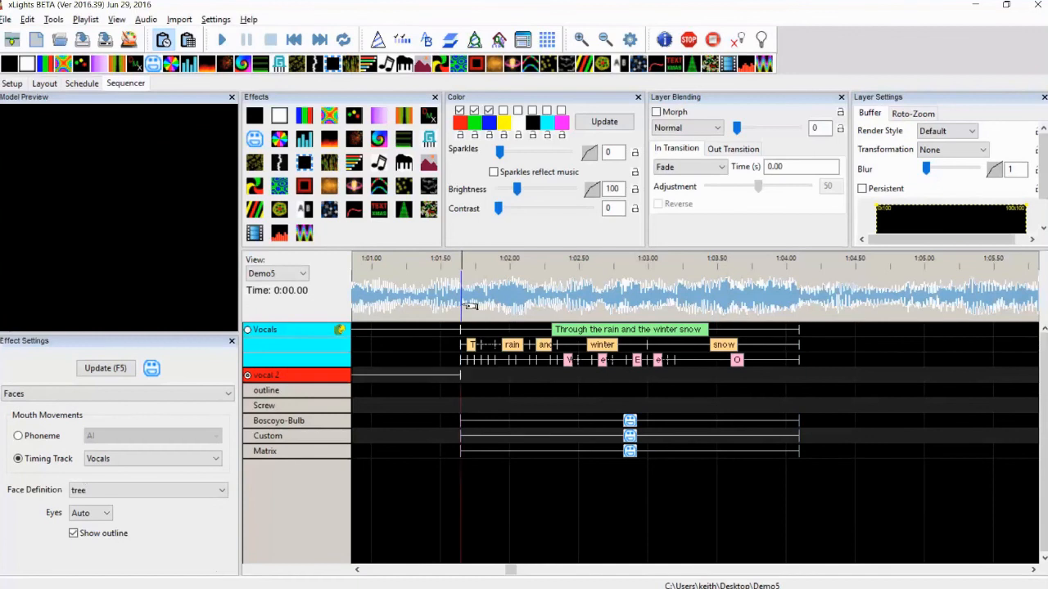
left_click(800, 280)
key("t")
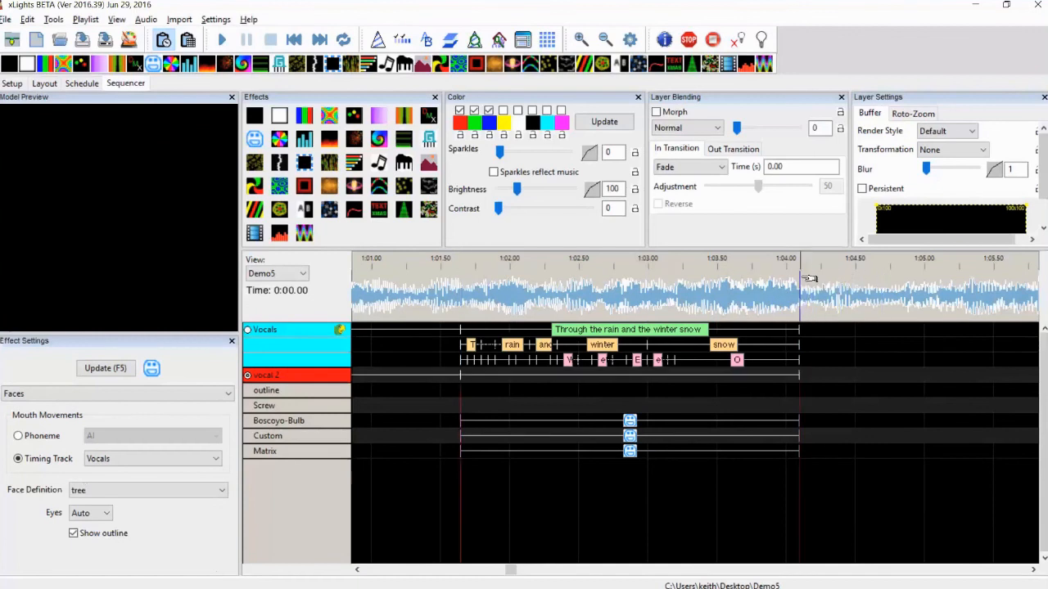
Label the new vocal 2 phrase "Anther set of lyrics"
double_click(696, 375)
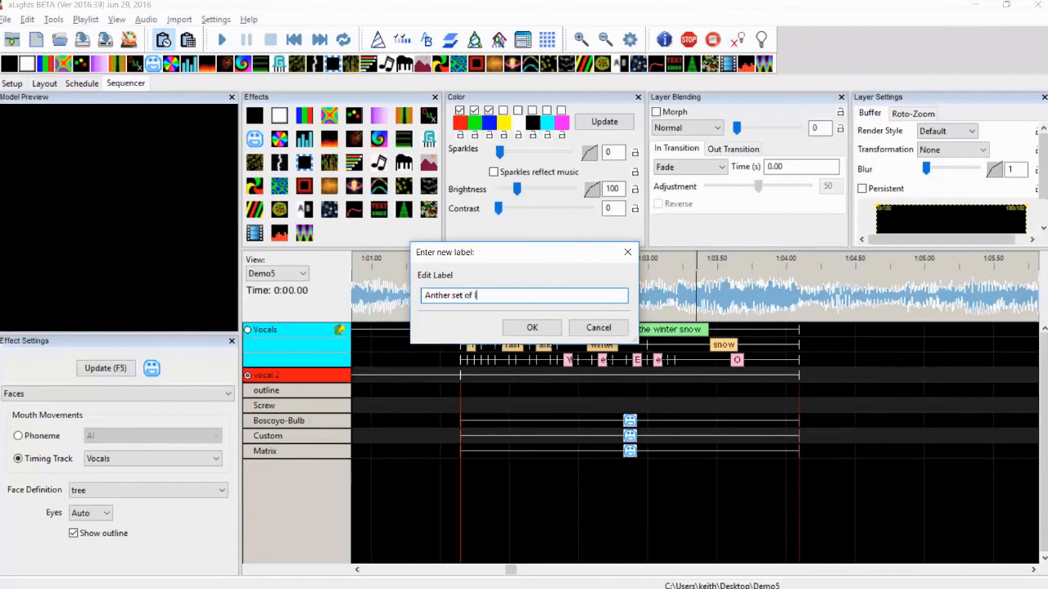
type("Anther set of lyrics")
key("Return")
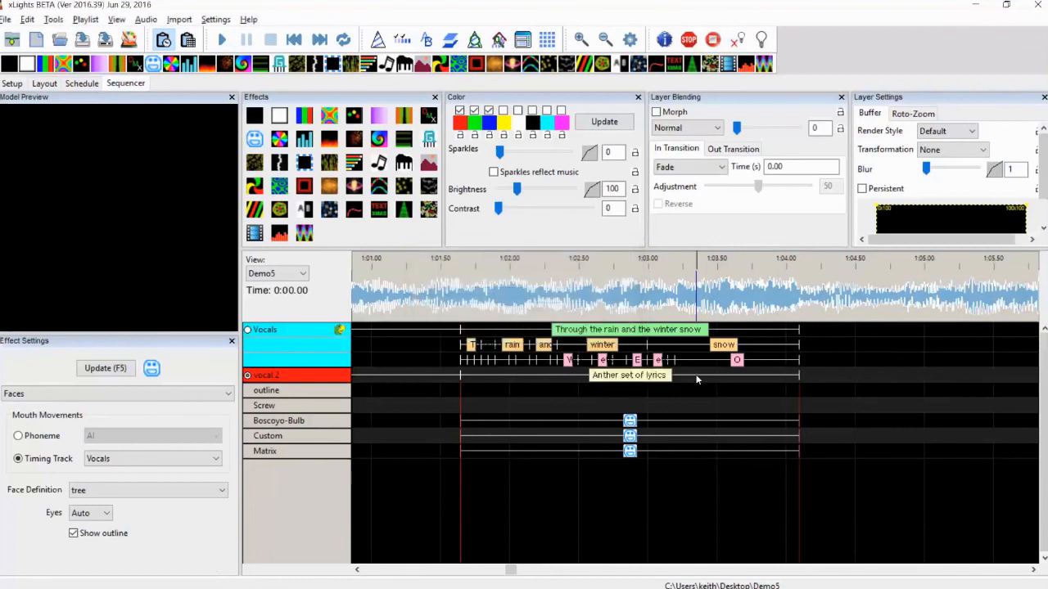
Break the vocal 2 phrase down into words and then into phonemes
right_click(648, 382)
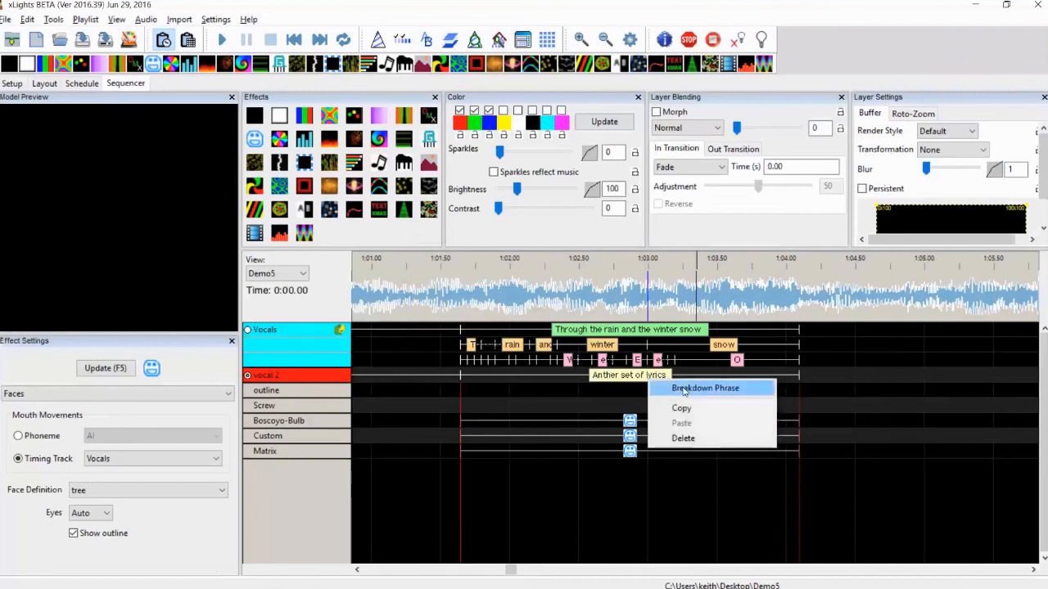
left_click(685, 389)
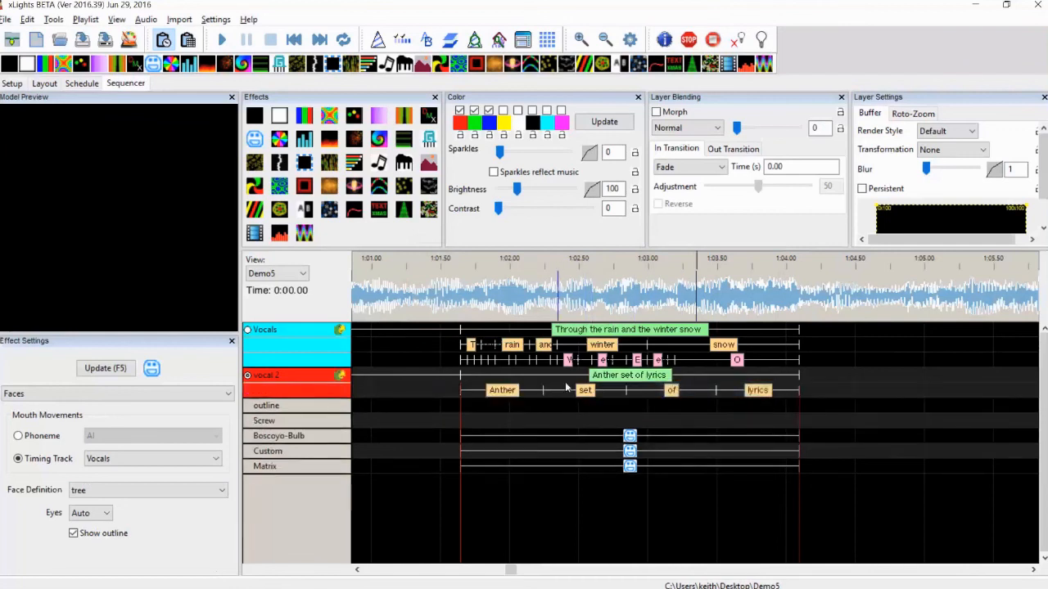
right_click(332, 394)
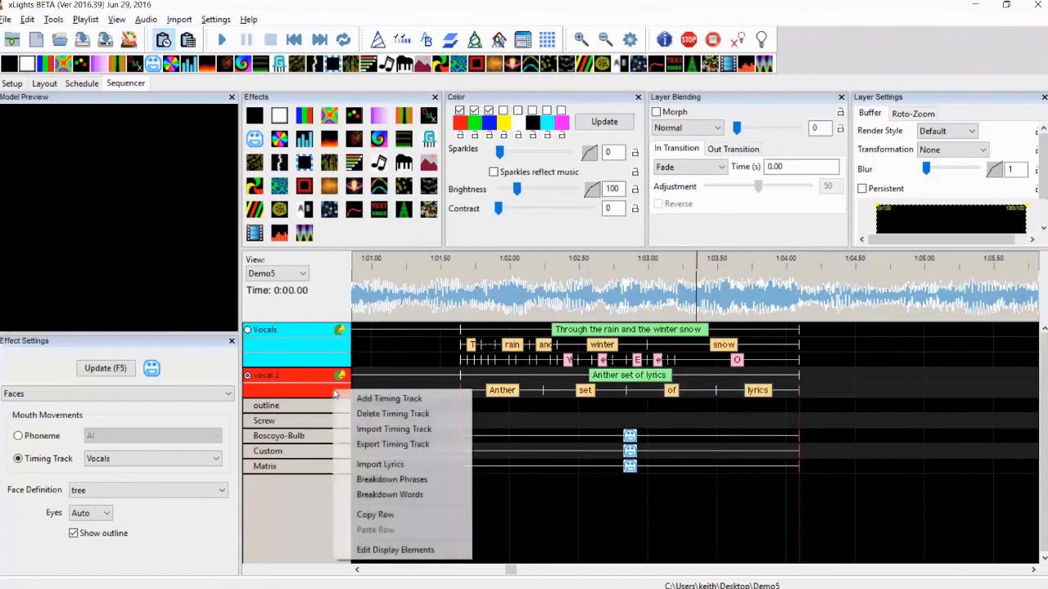
left_click(399, 494)
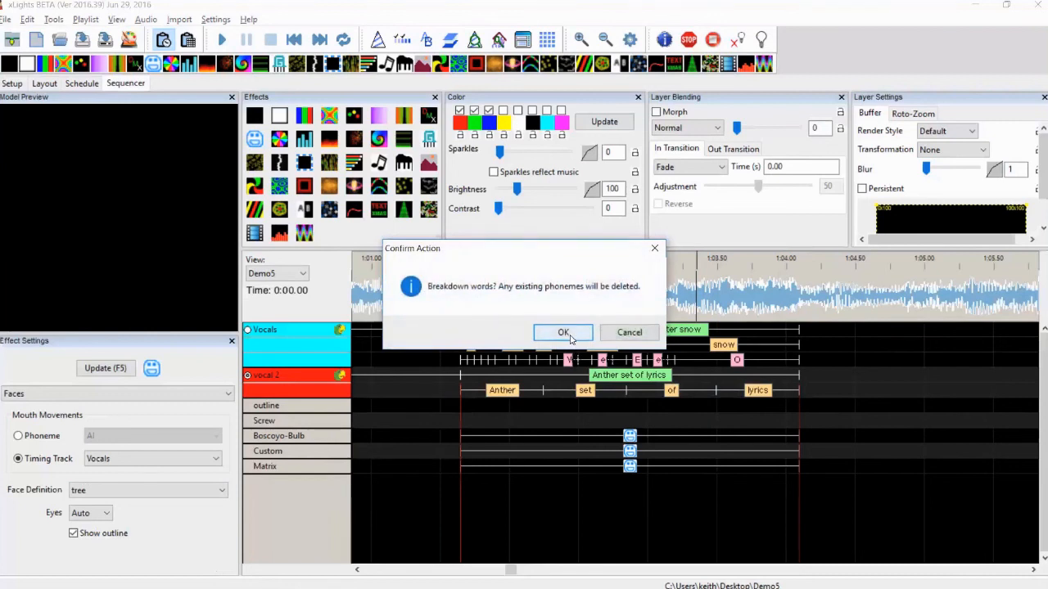
left_click(571, 337)
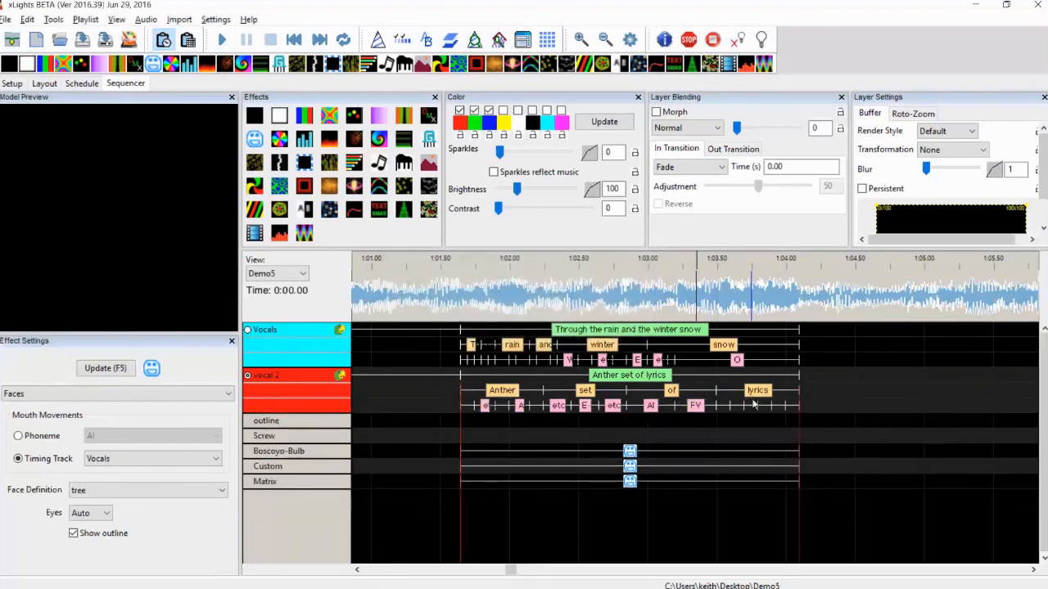
Switch the Matrix Faces effect's timing track to vocal 2
left_click(629, 481)
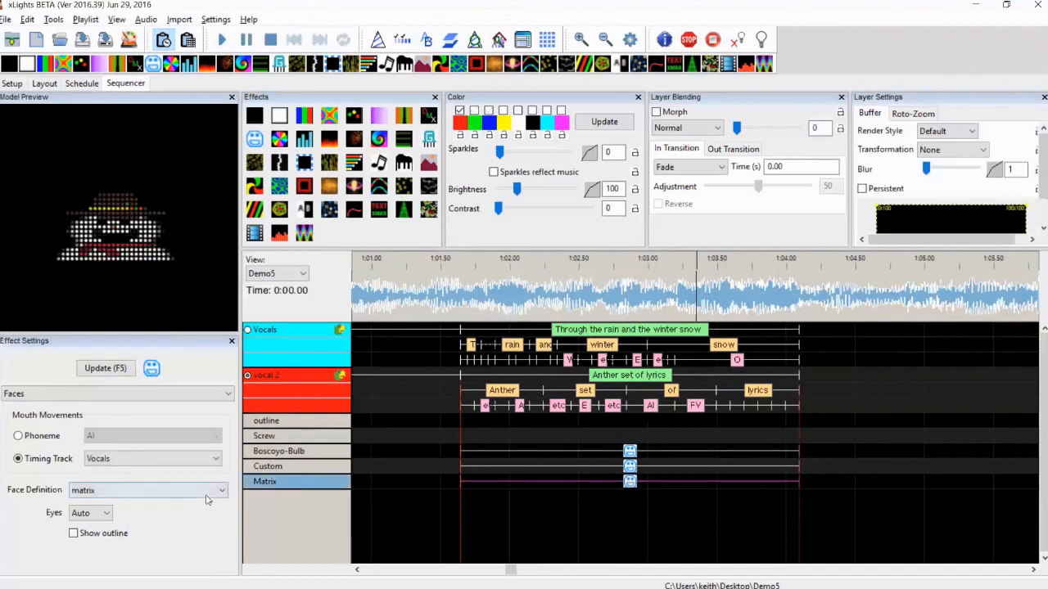
left_click(131, 477)
left_click(763, 526)
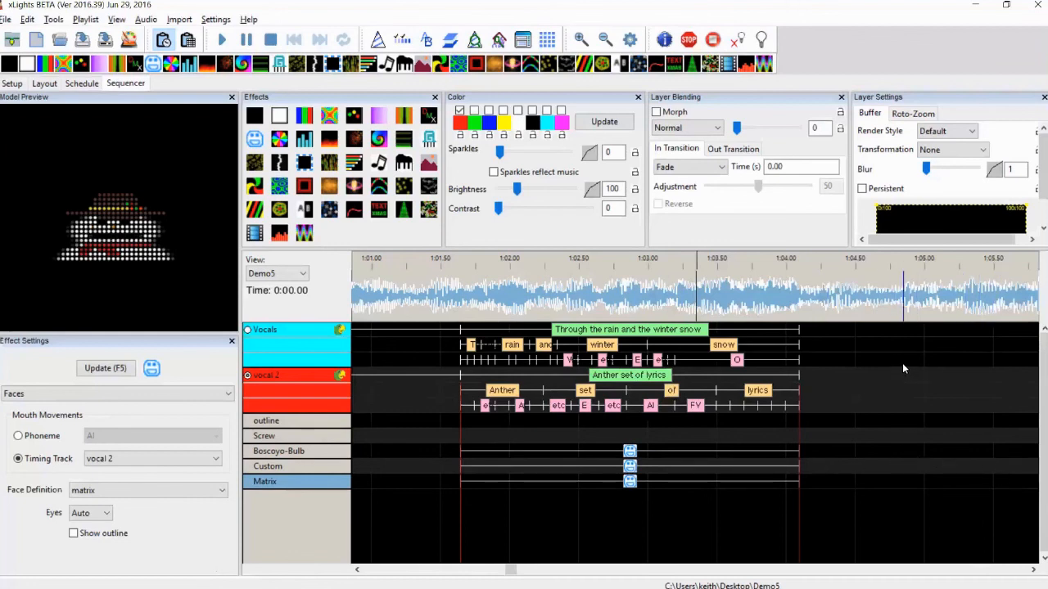
left_click(630, 455)
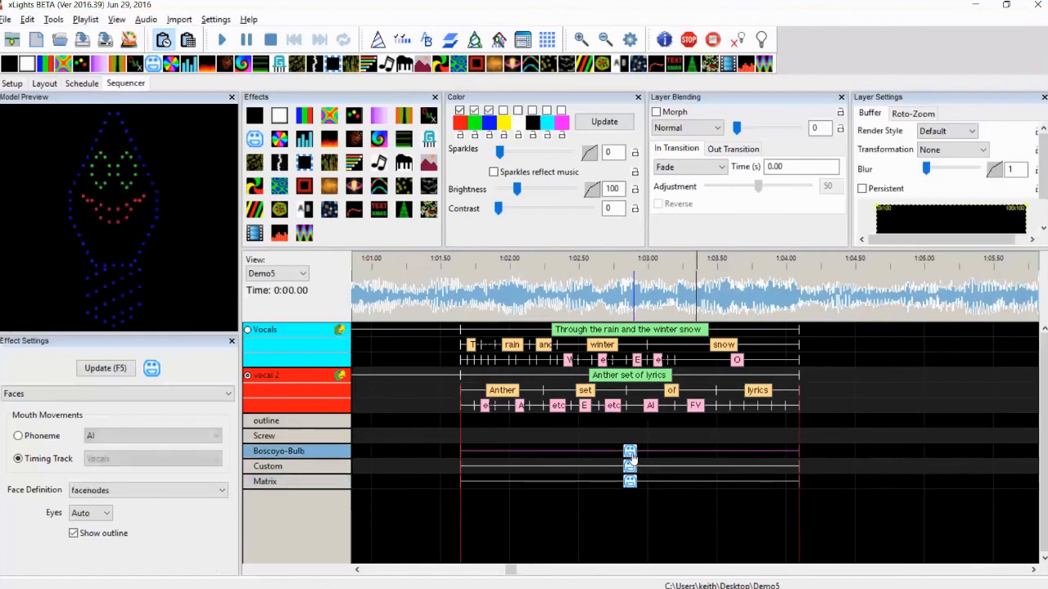
right_click(308, 451)
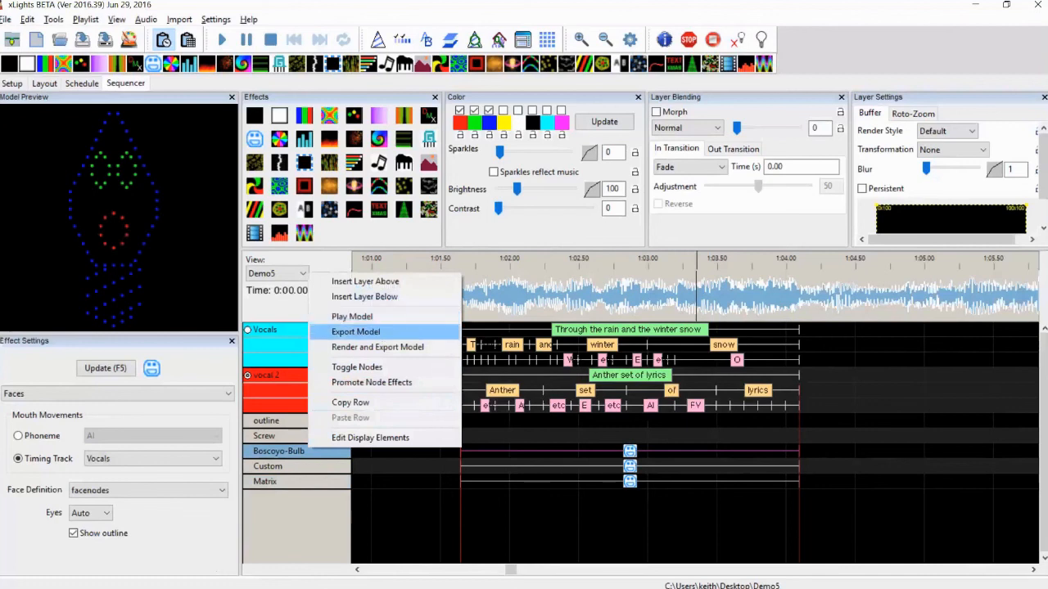
left_click(403, 527)
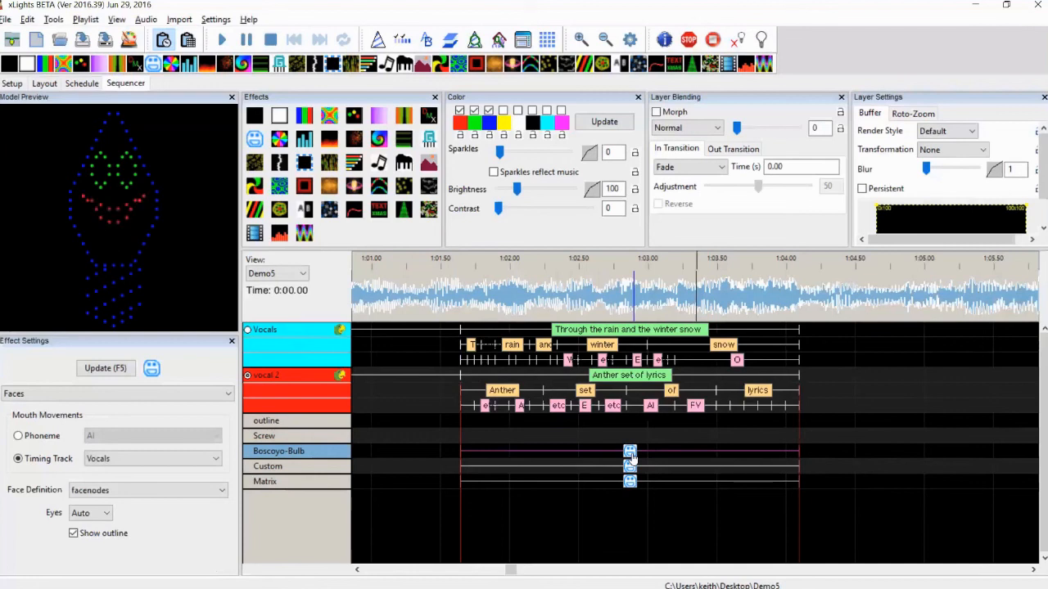
Add an On effect to the Screw row across the phrase and set the last palette color to gray
left_click_drag(280, 115, 557, 433)
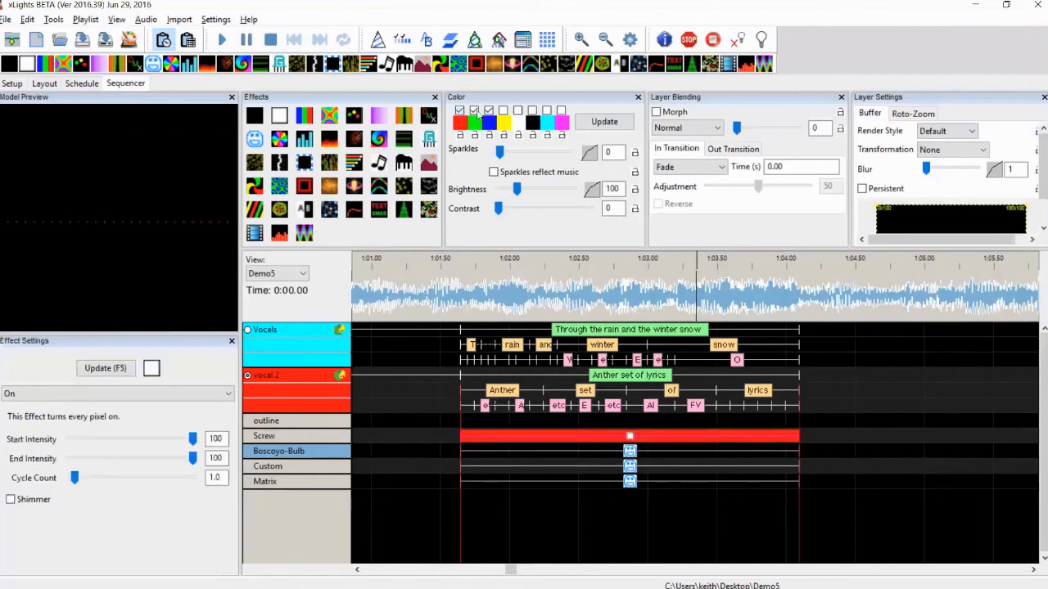
left_click(562, 123)
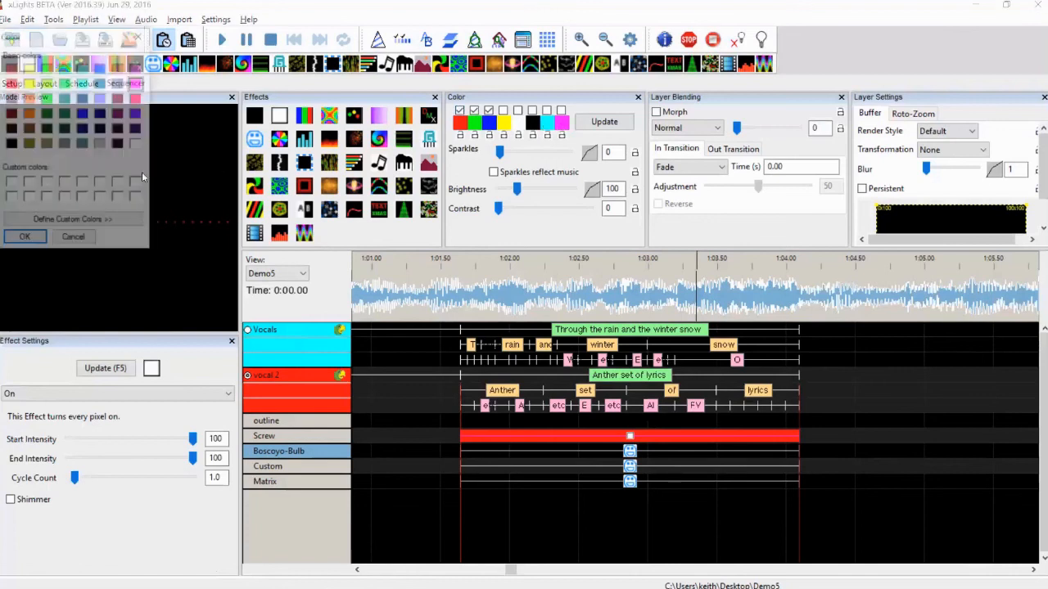
left_click(101, 144)
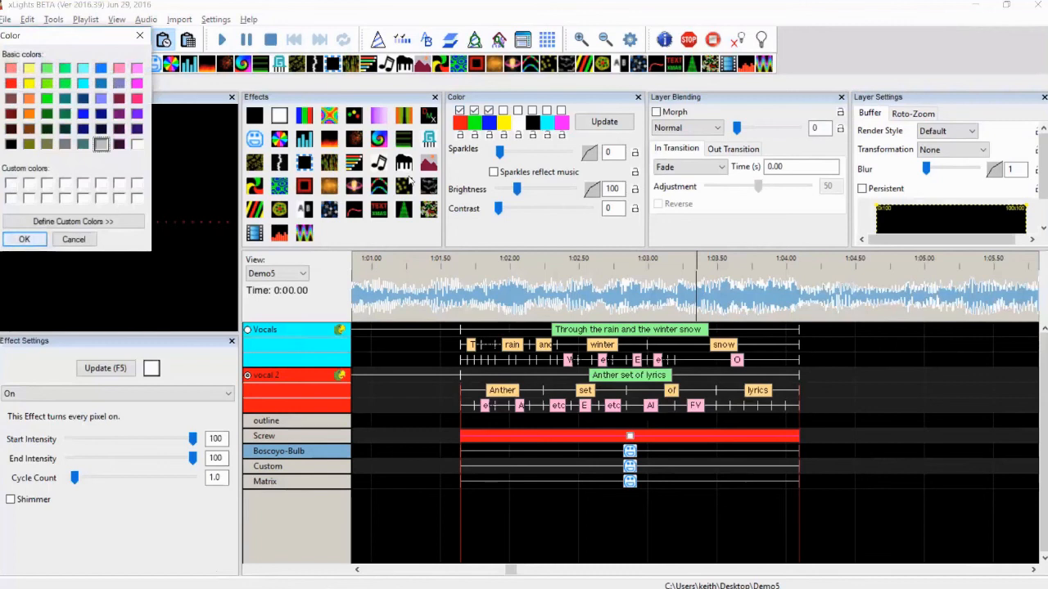
left_click(25, 239)
Disable the first three palette colors and enable only the gray color for the Screw's On effect
left_click(459, 110)
left_click(474, 110)
left_click(489, 110)
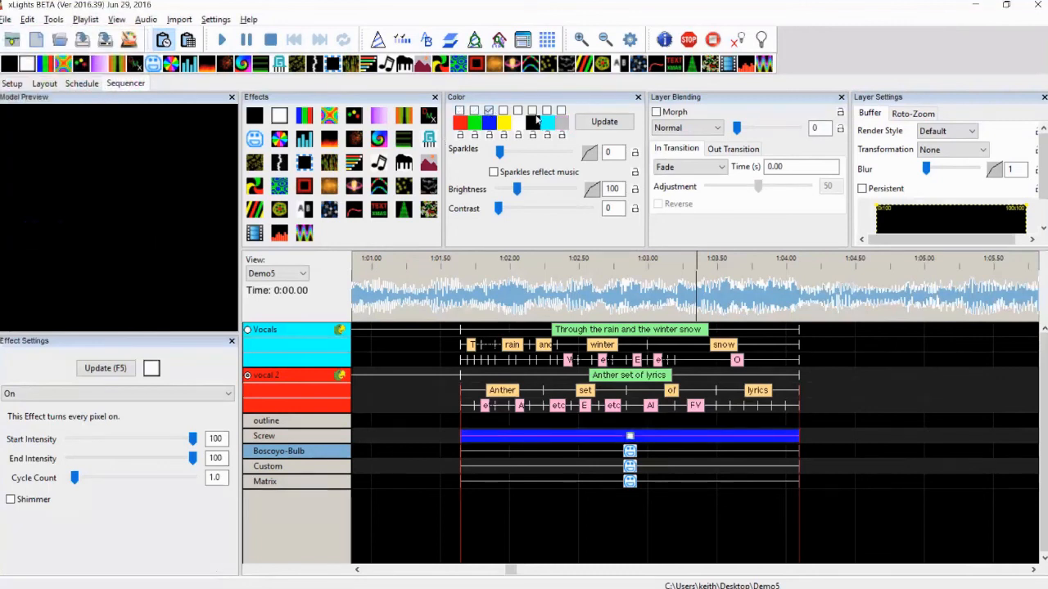
left_click(561, 111)
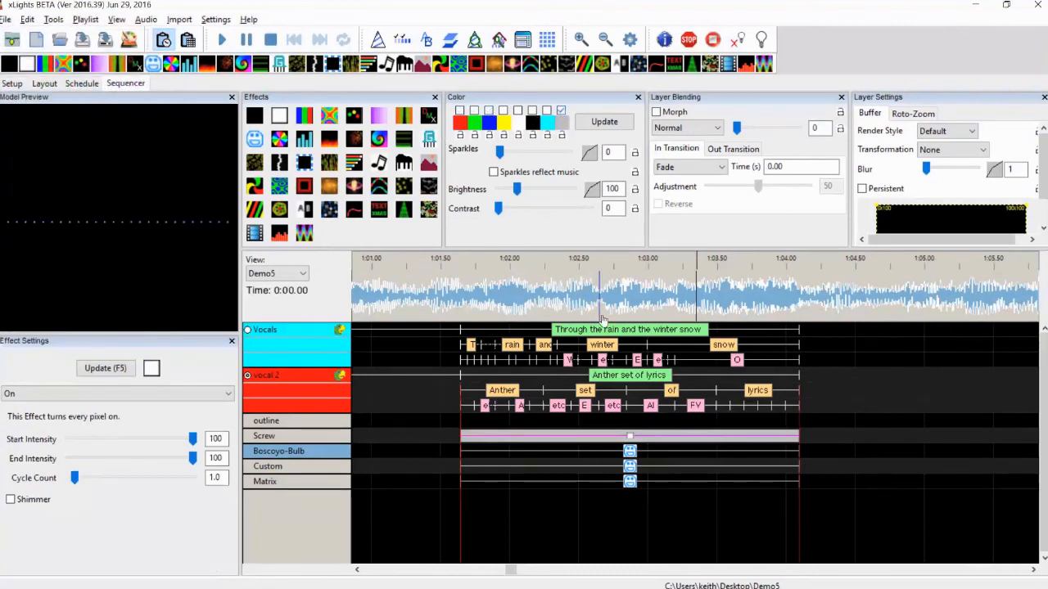
left_click(605, 432)
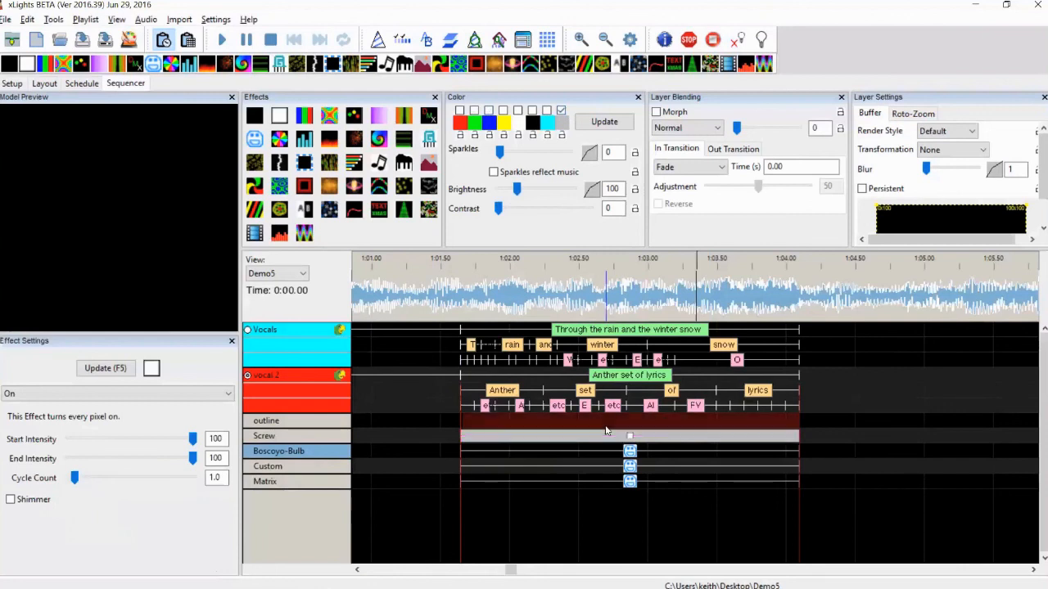
Add a Bars effect to the outline row across the phrase with the first two palette colors enabled
left_click_drag(305, 117, 611, 426)
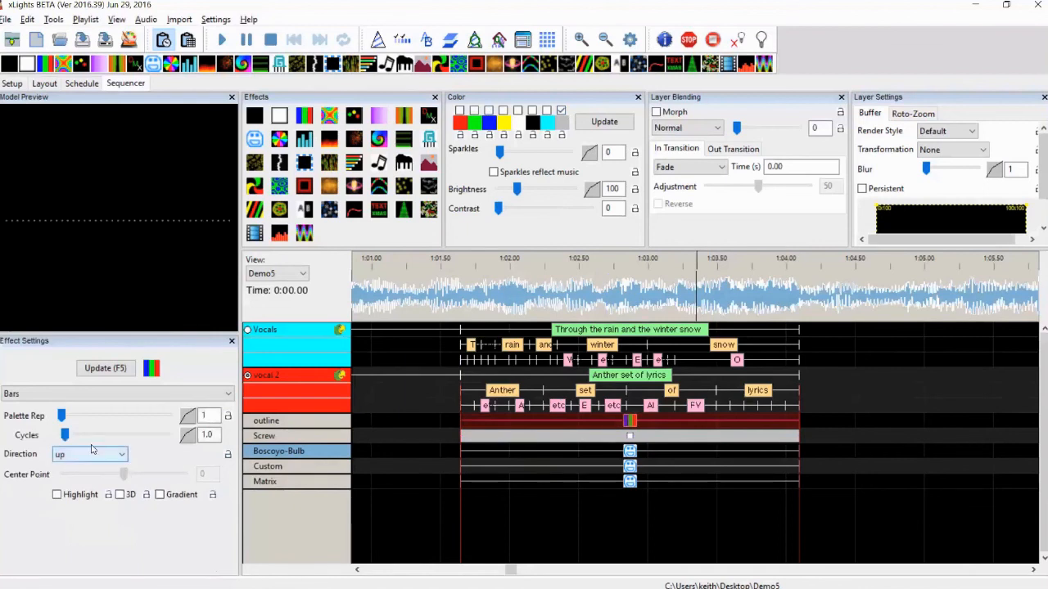
left_click(459, 110)
left_click(474, 111)
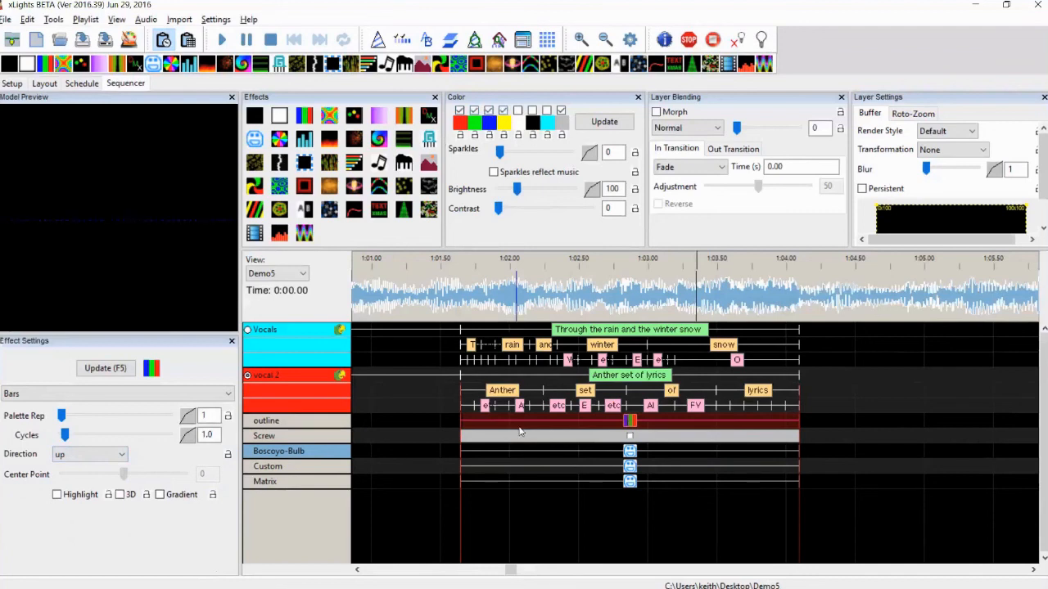
Review the Screw, Boscoyo-Bulb and outline effects' settings
left_click(628, 437)
left_click(629, 451)
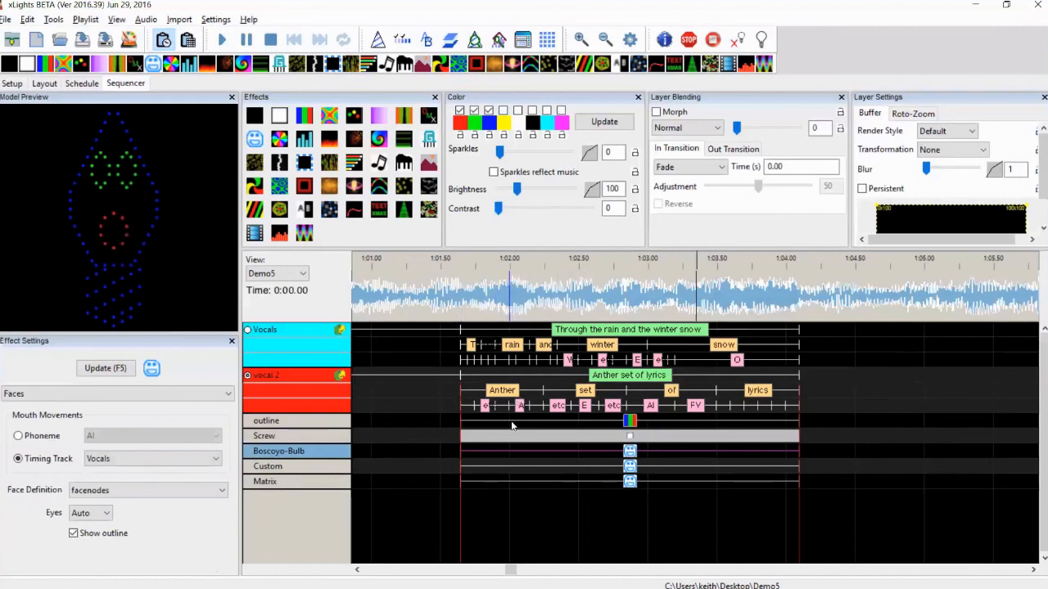
left_click(629, 421)
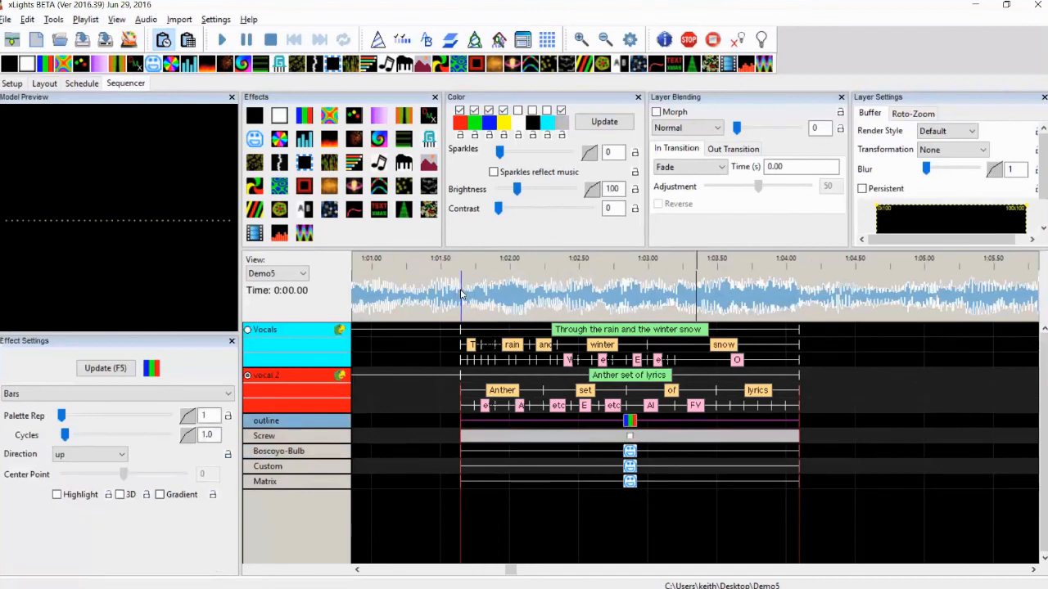
Select the phrase's time range on the waveform and open the House Preview
left_click_drag(461, 292, 799, 287)
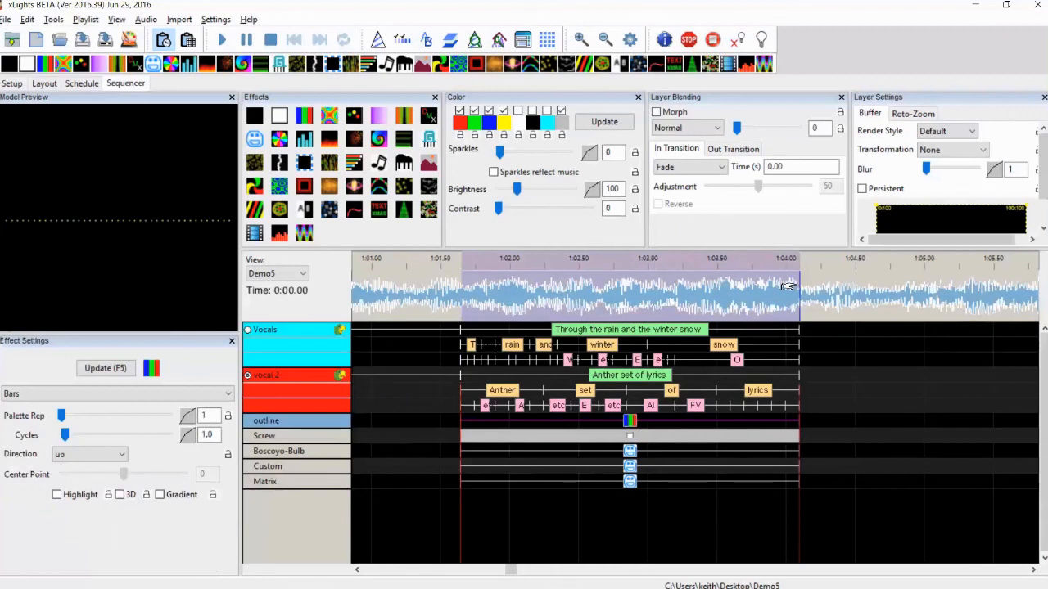
left_click(498, 39)
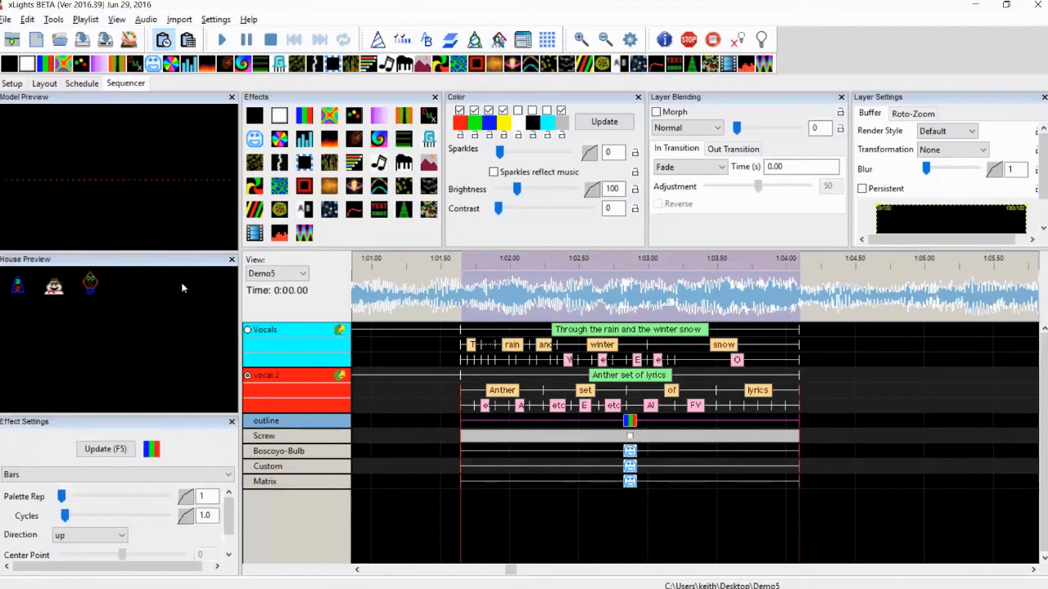
Play the selected phrase and watch the singing models in the undocked House Preview window
left_click_drag(177, 267, 452, 287)
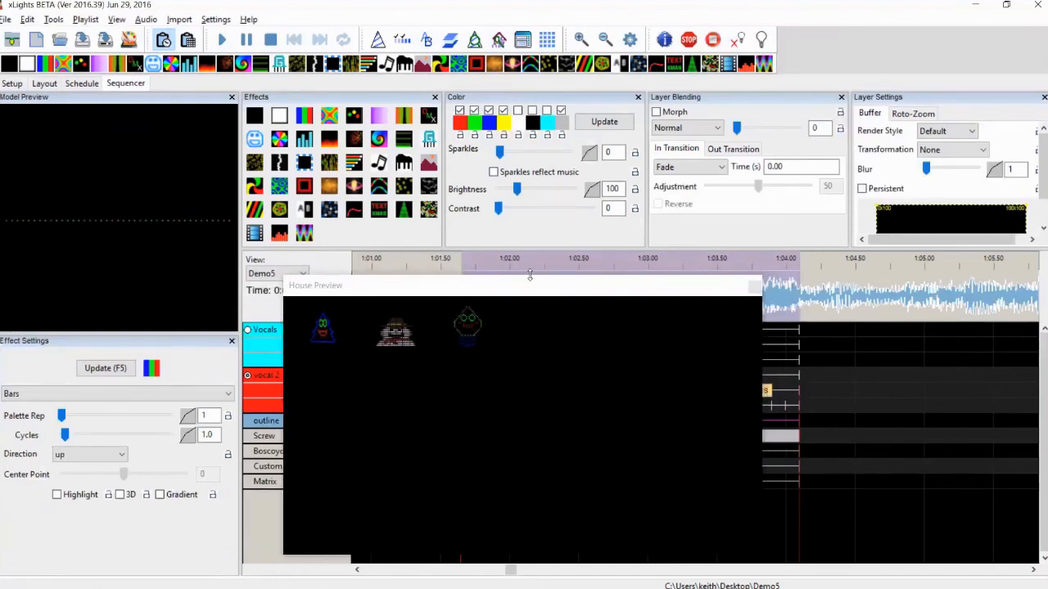
left_click_drag(529, 276, 516, 214)
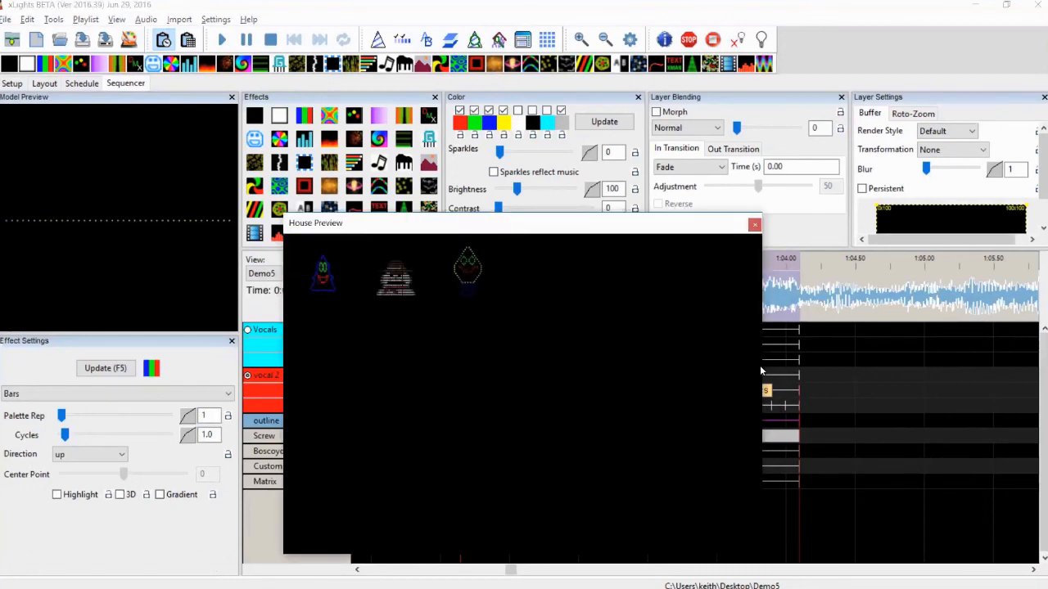
left_click(827, 406)
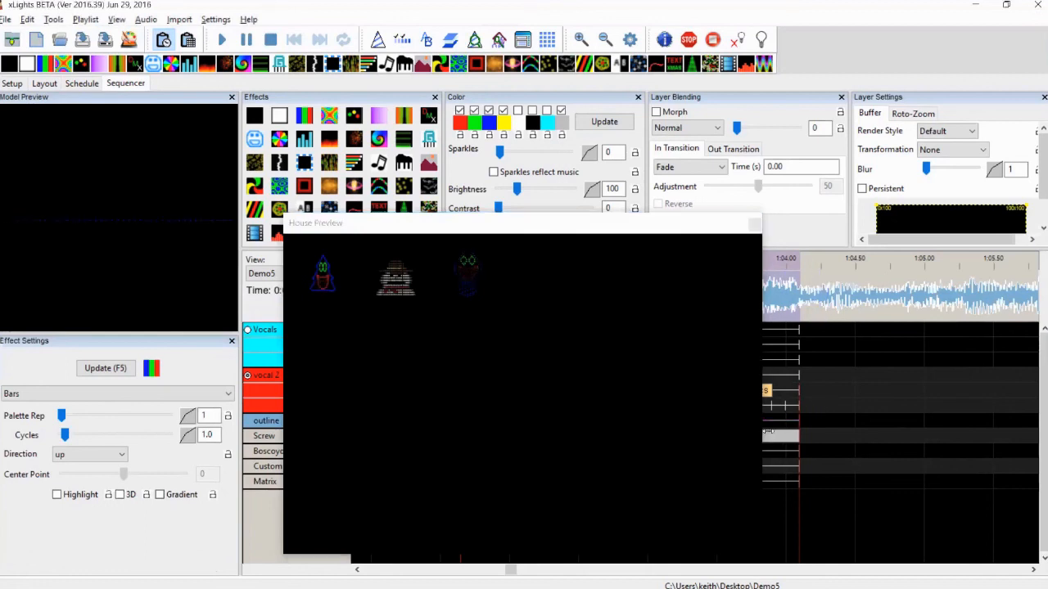
left_click(788, 438)
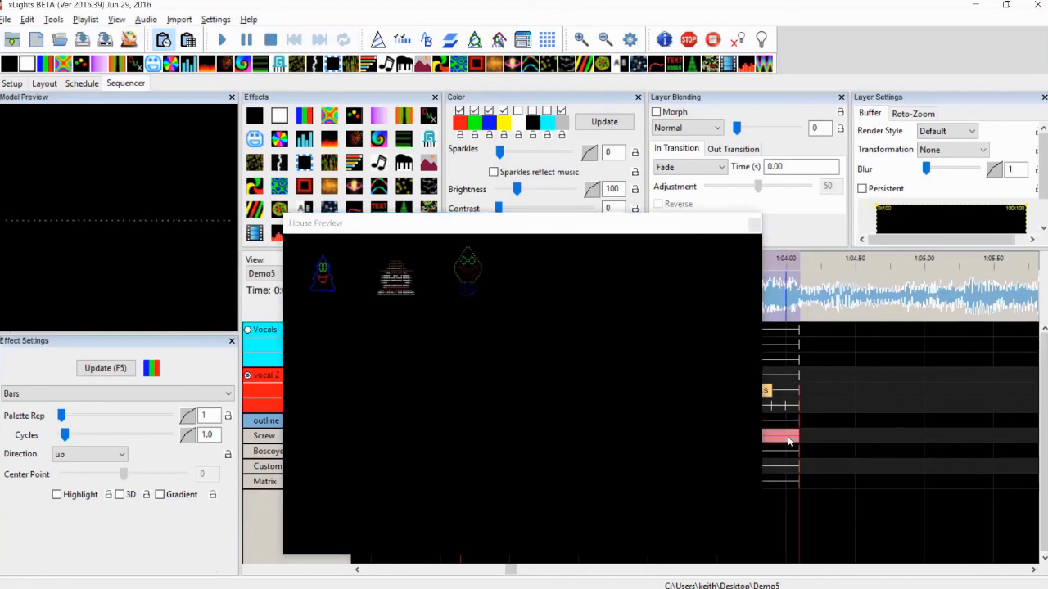
left_click(221, 41)
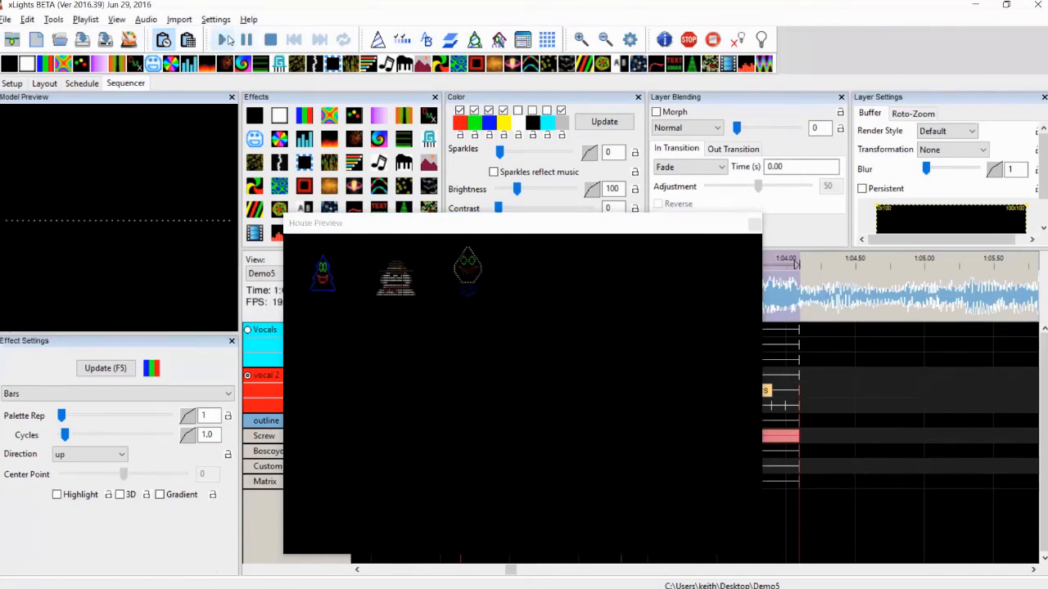
left_click(270, 39)
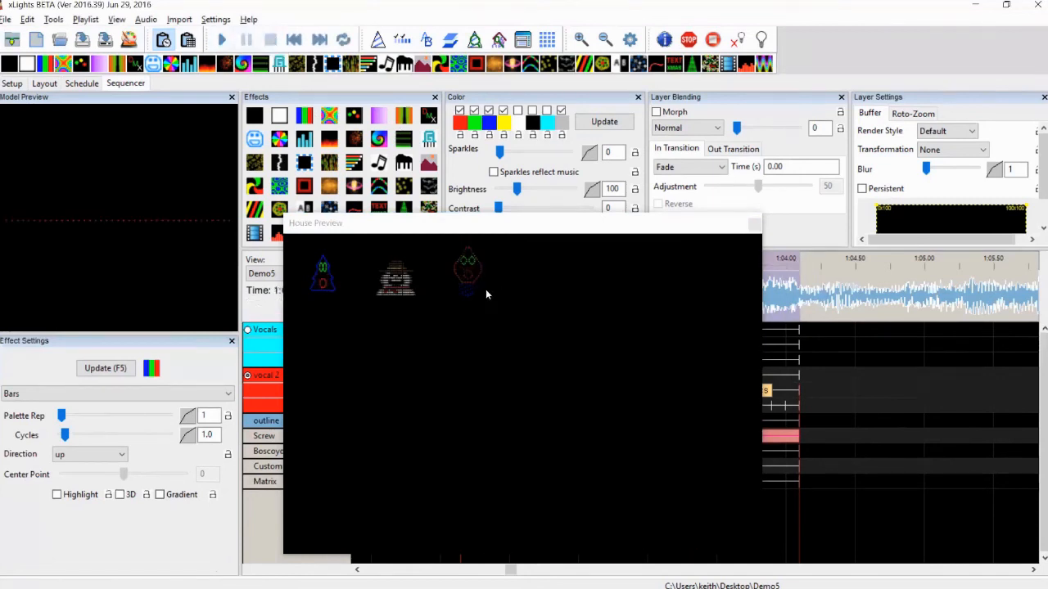
left_click(226, 41)
left_click(587, 231)
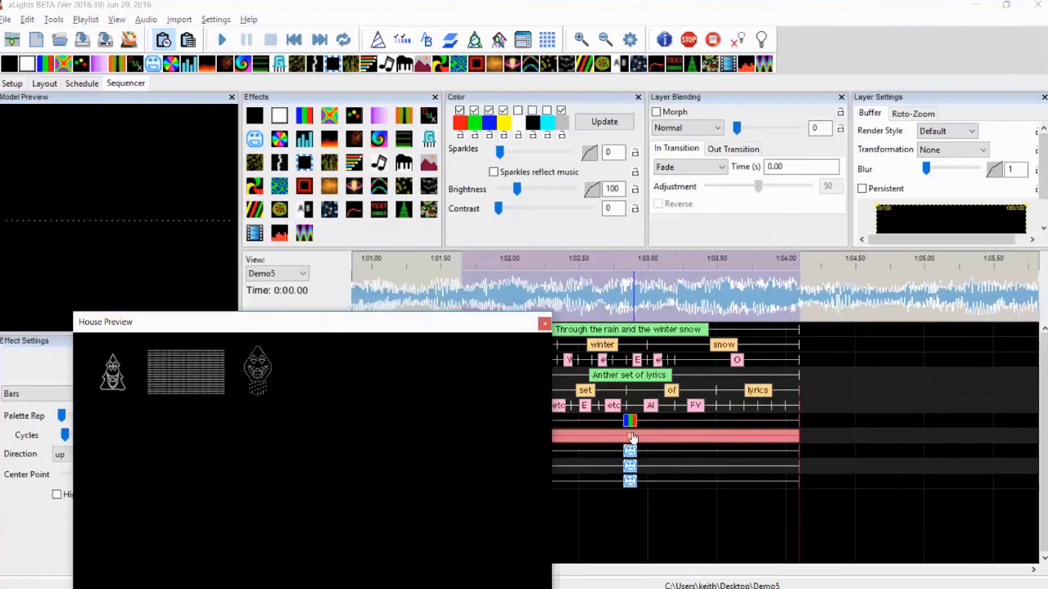
Select the Custom model's Faces effect and change its second palette color to blue
left_click(630, 436)
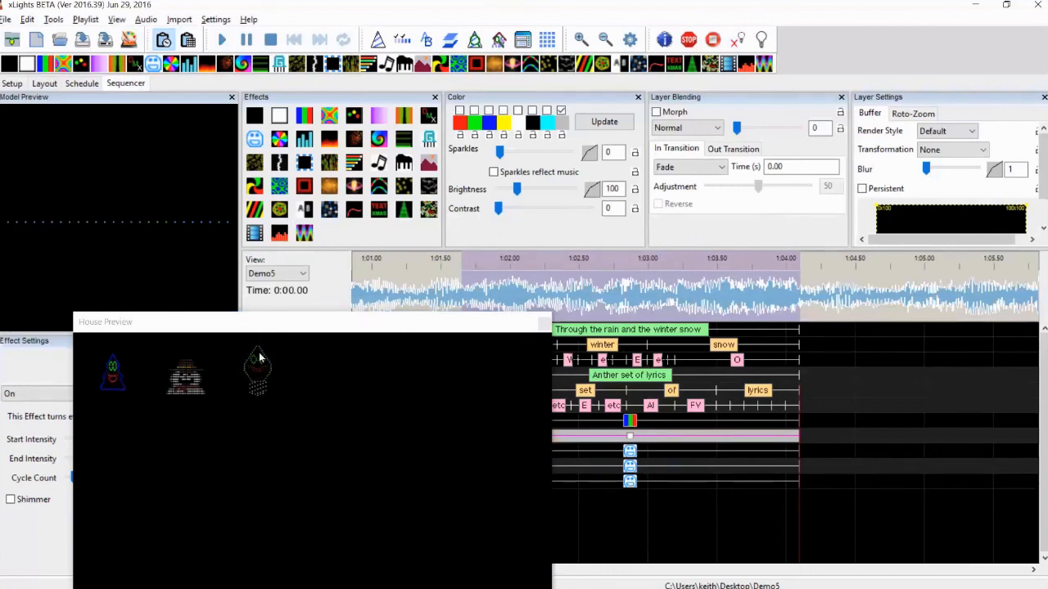
left_click(635, 471)
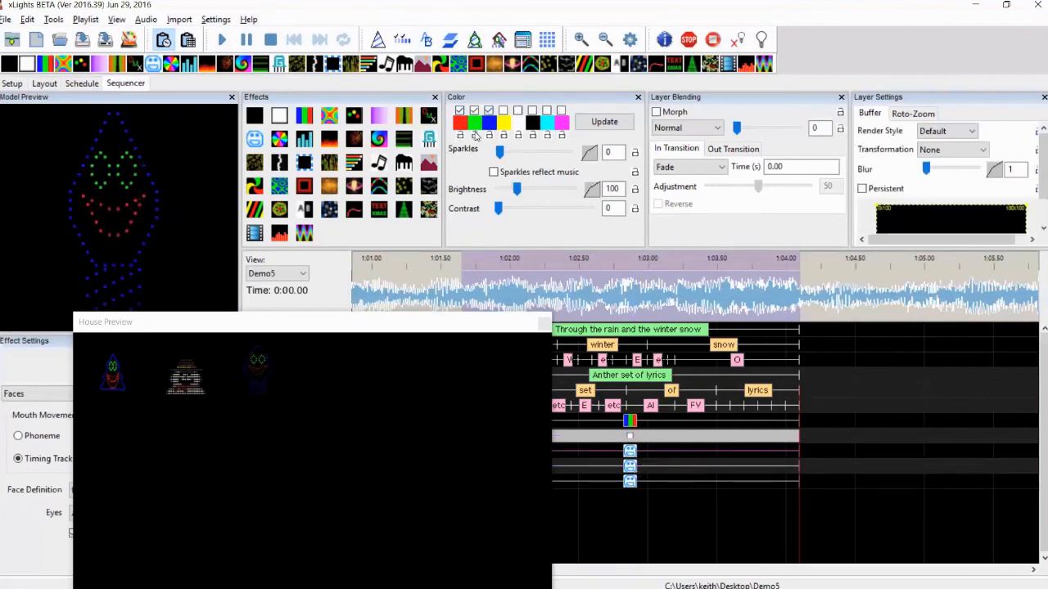
left_click(474, 127)
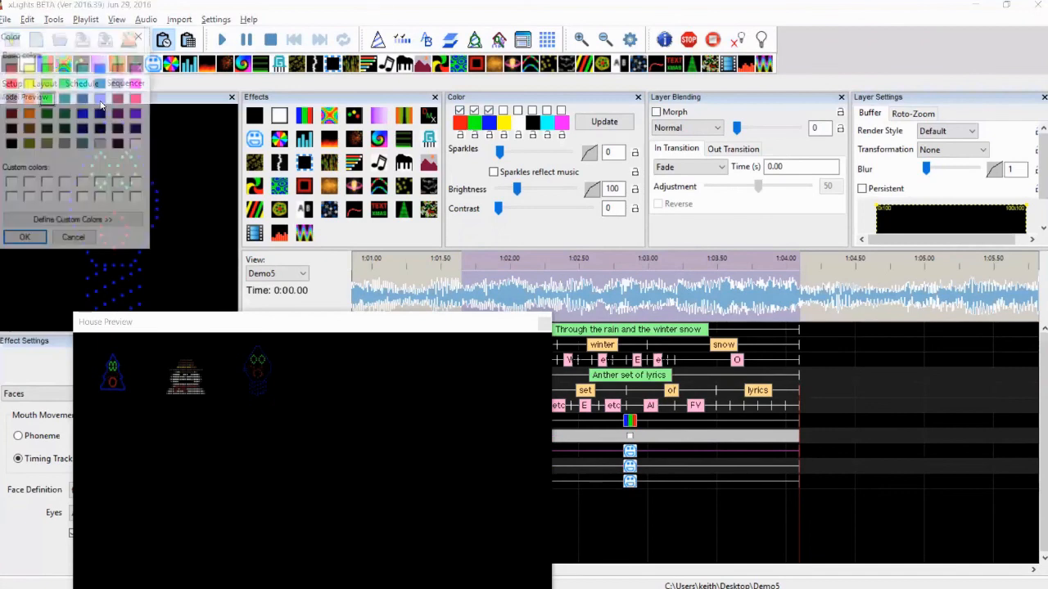
left_click(83, 114)
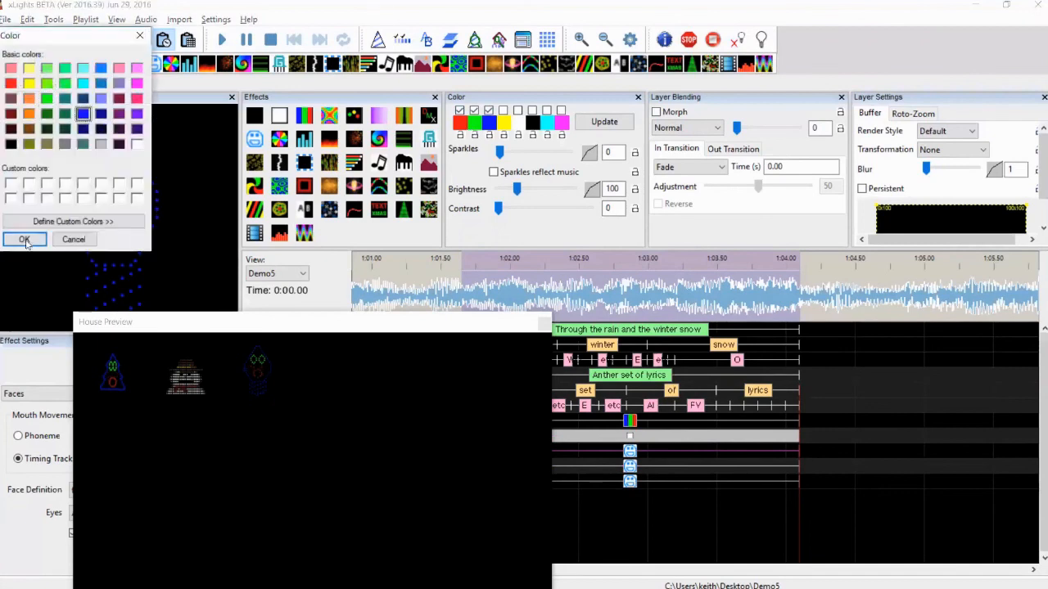
left_click(24, 238)
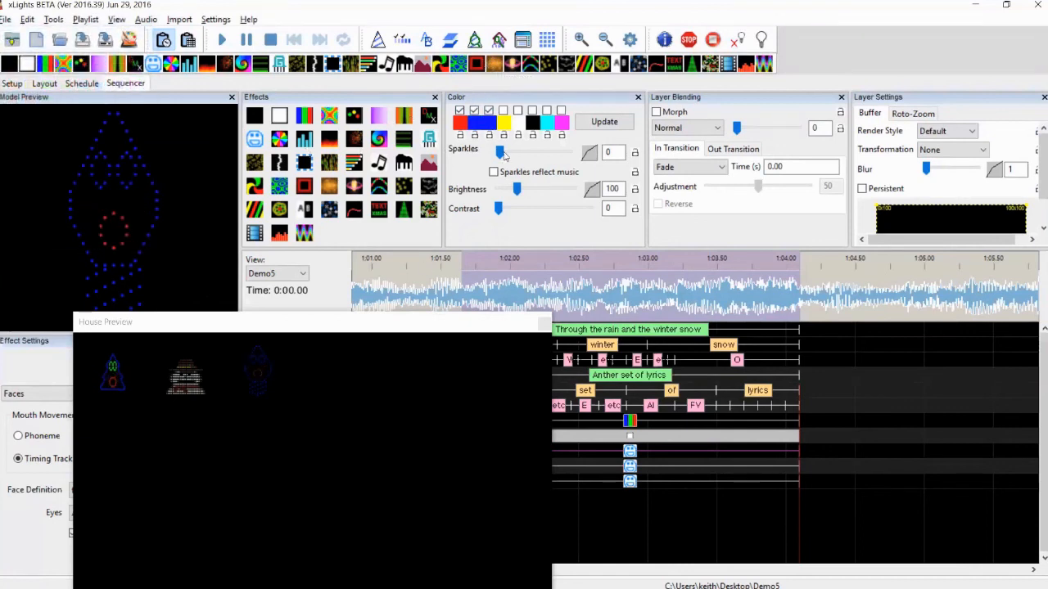
Change the third palette color to white and disable the first two palette colors
left_click(491, 125)
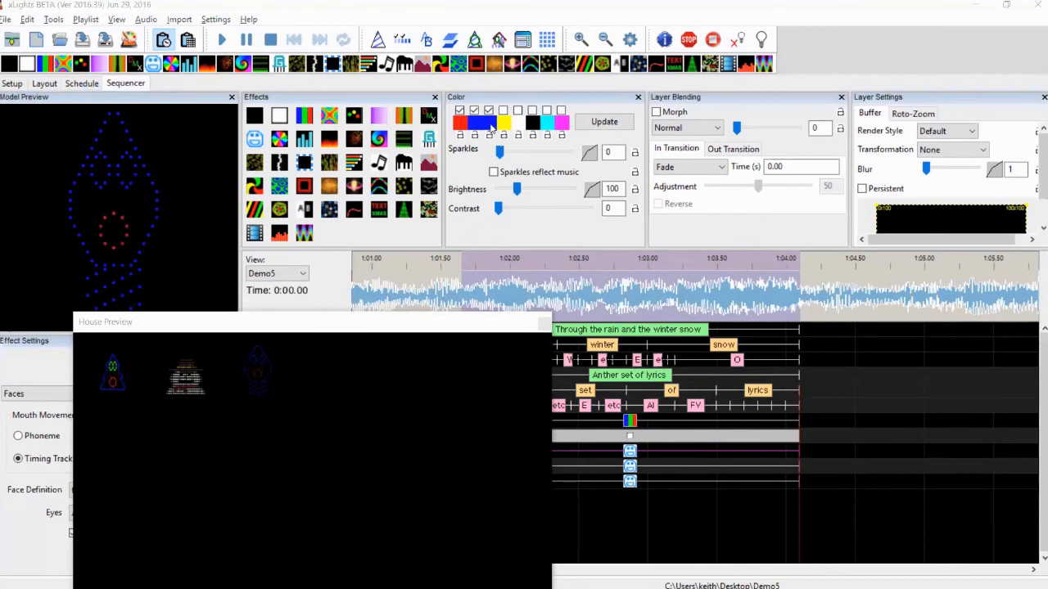
left_click(139, 144)
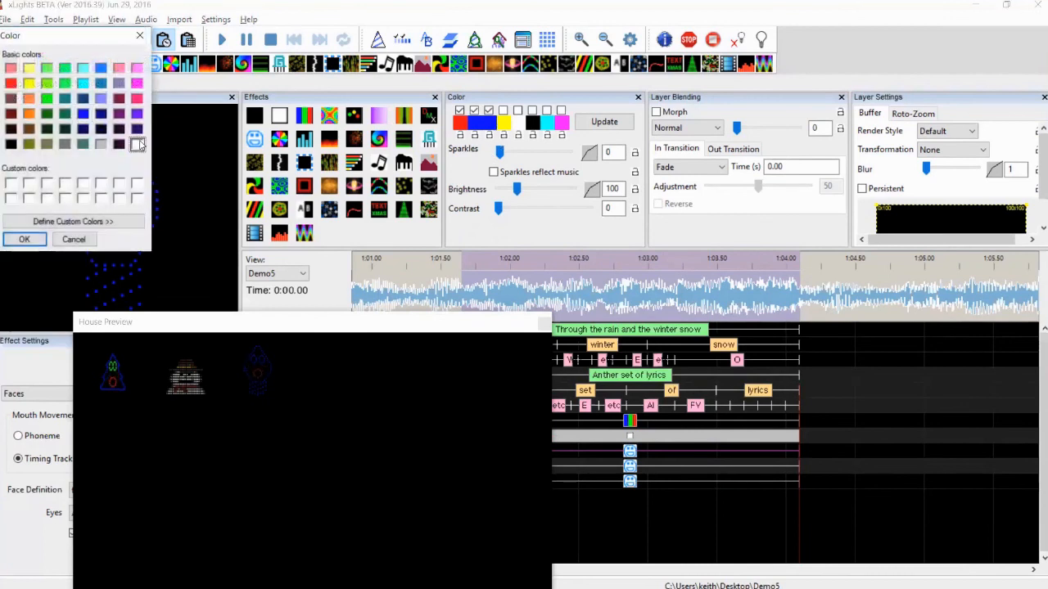
left_click(25, 238)
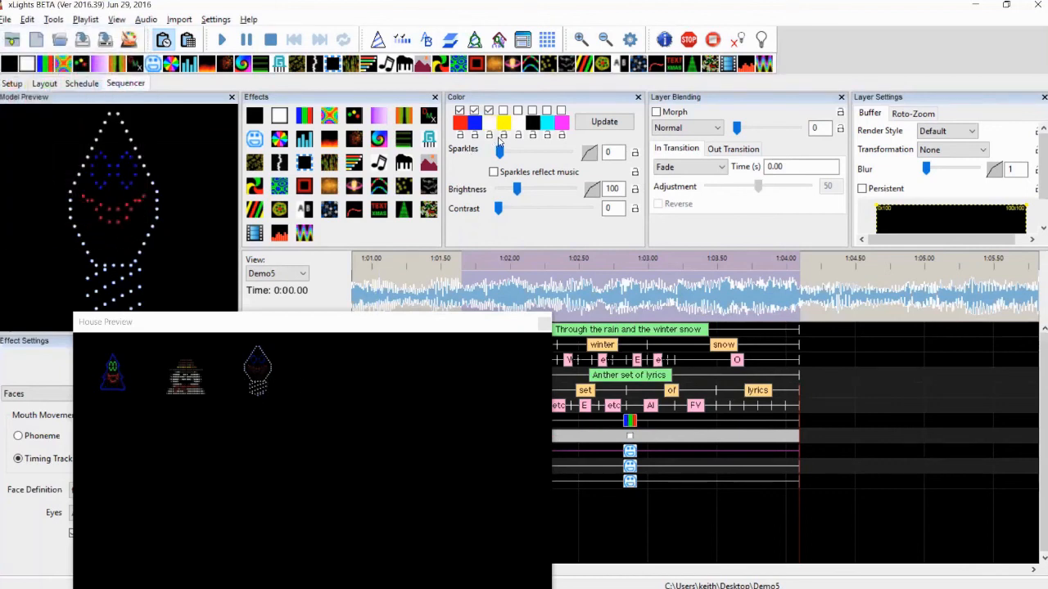
left_click(459, 110)
left_click(474, 110)
Change the fourth palette color of the Faces effect to blue
left_click(510, 120)
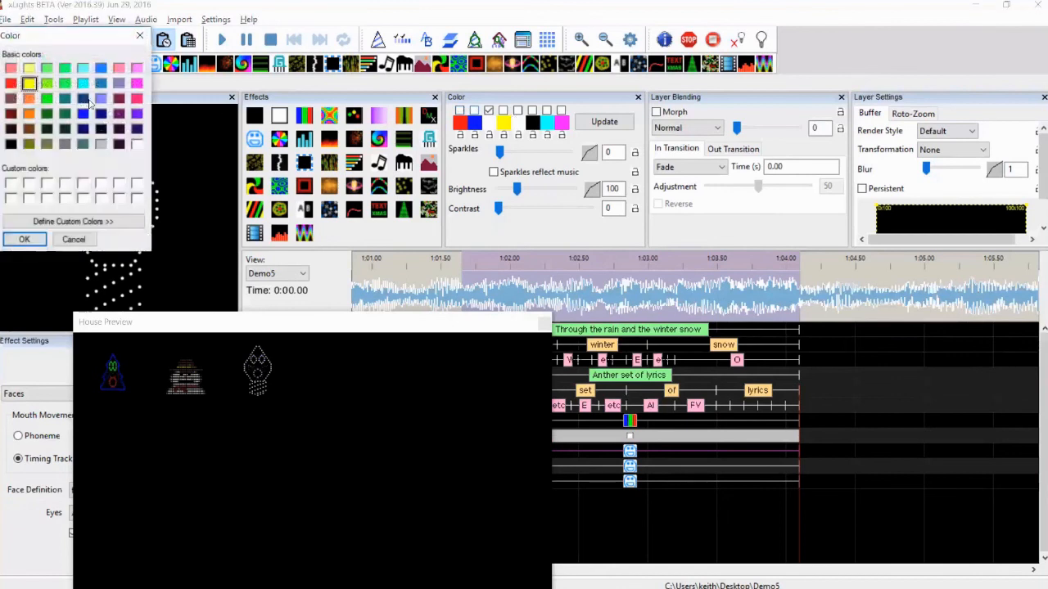
left_click(83, 113)
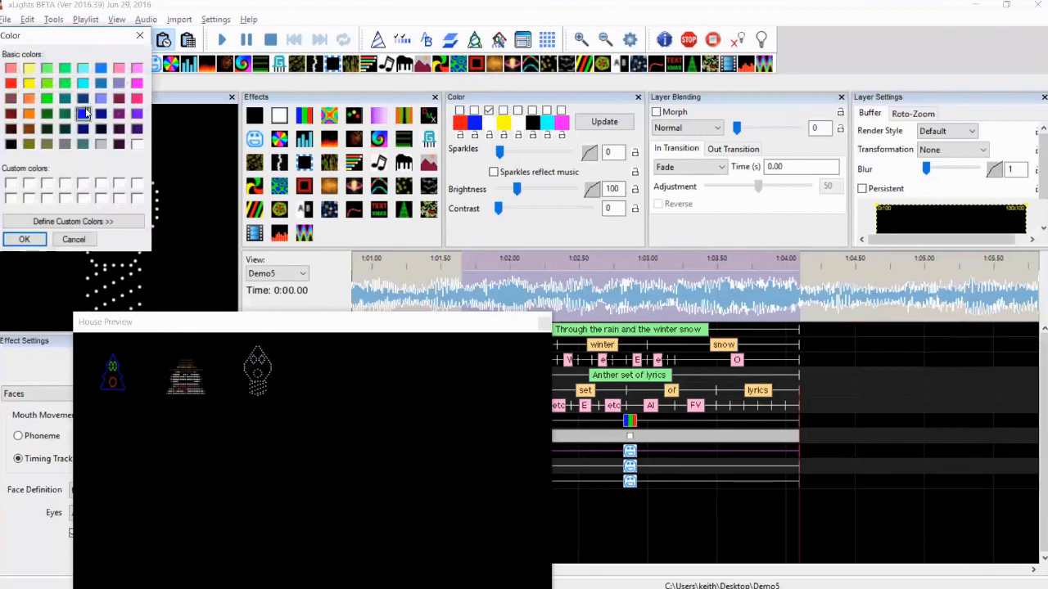
left_click(24, 239)
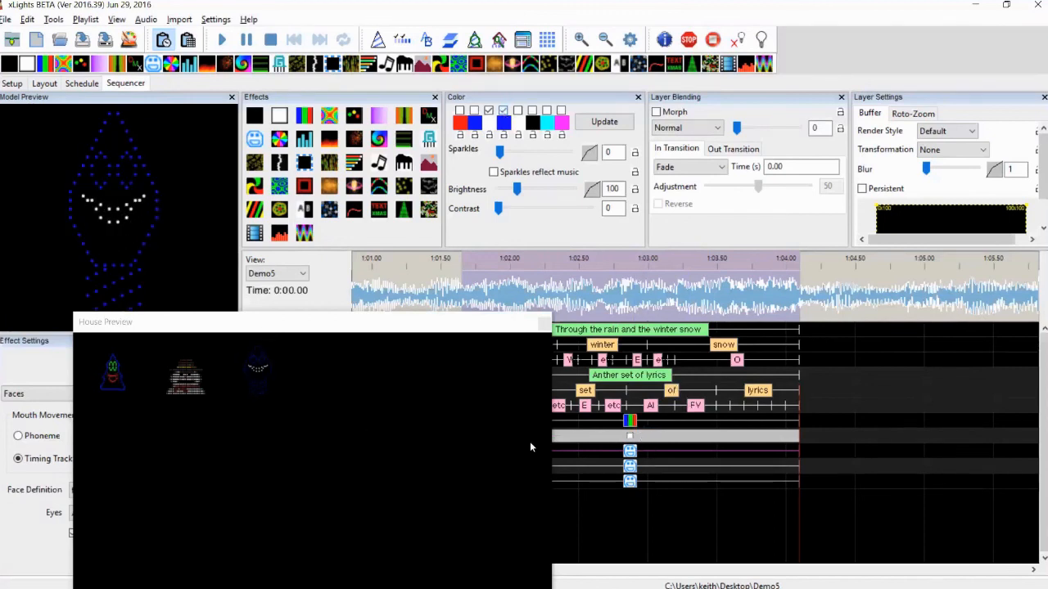
Review the outline Bars and Screw On effects' settings by switching between them
left_click(629, 421)
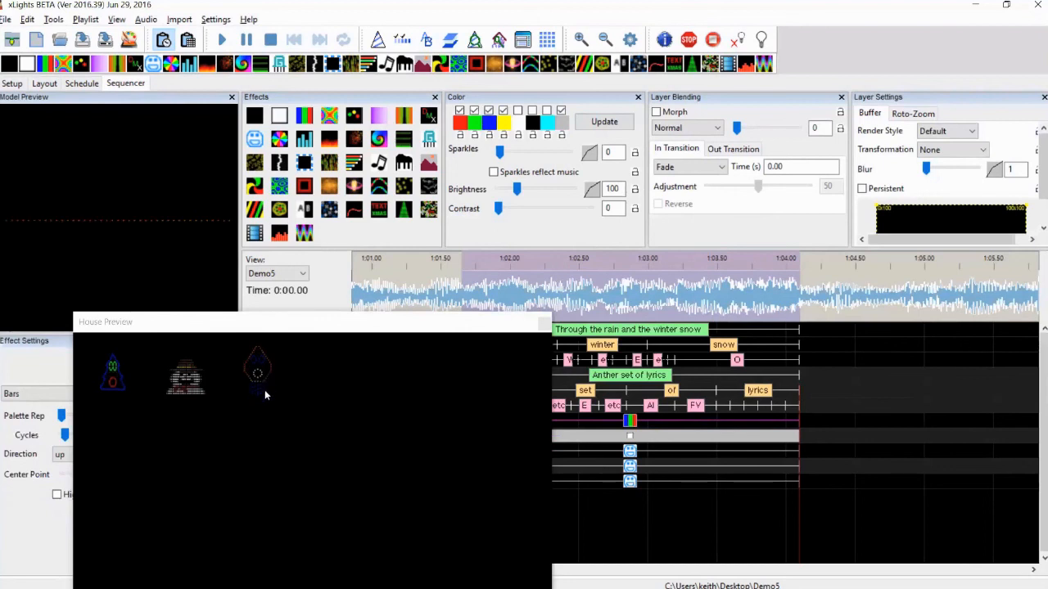
left_click(632, 436)
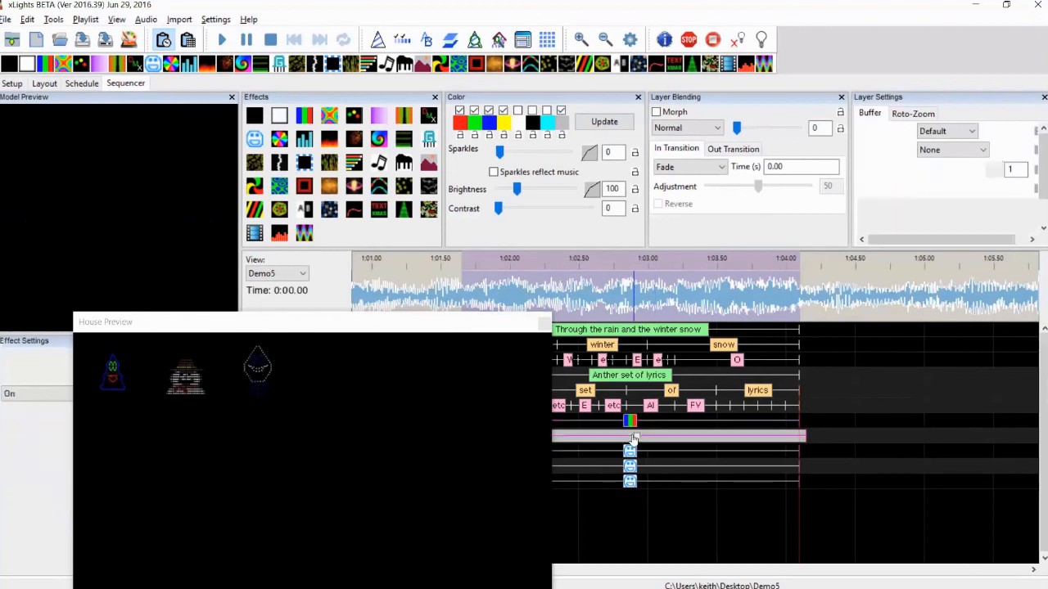
left_click(628, 421)
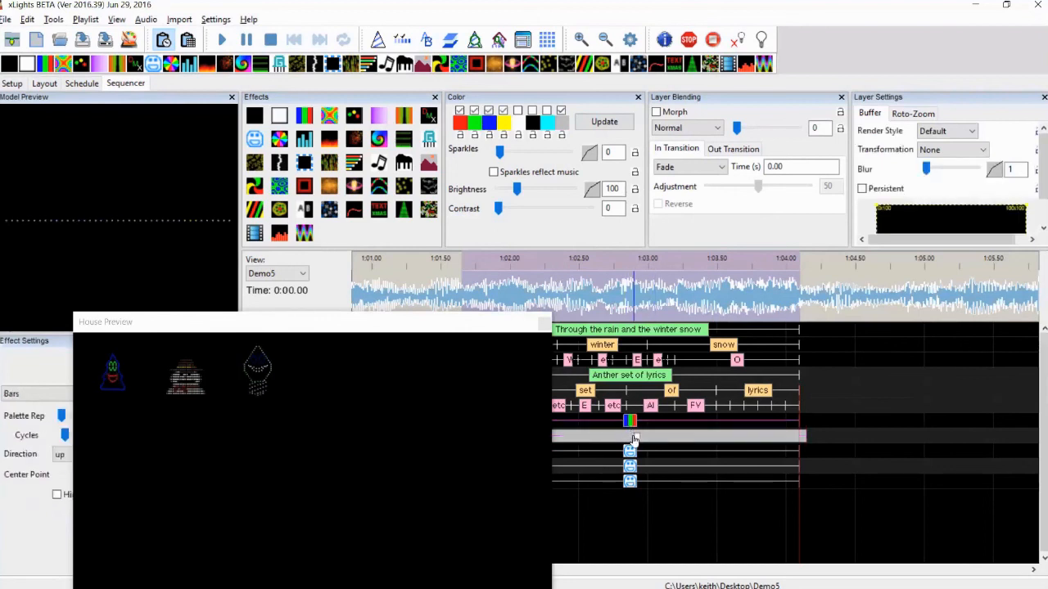
left_click(631, 437)
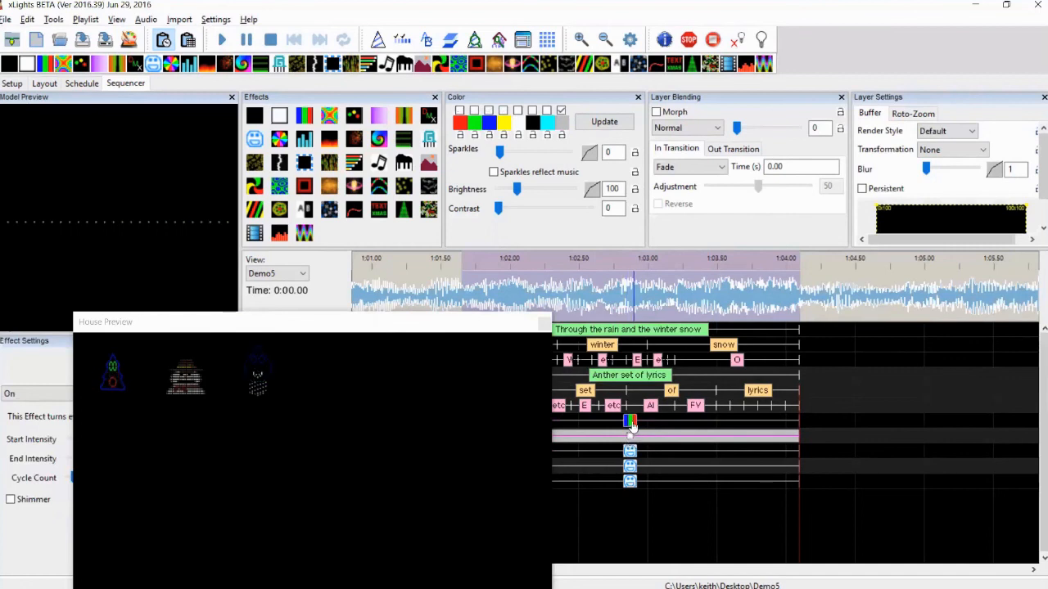
left_click(631, 424)
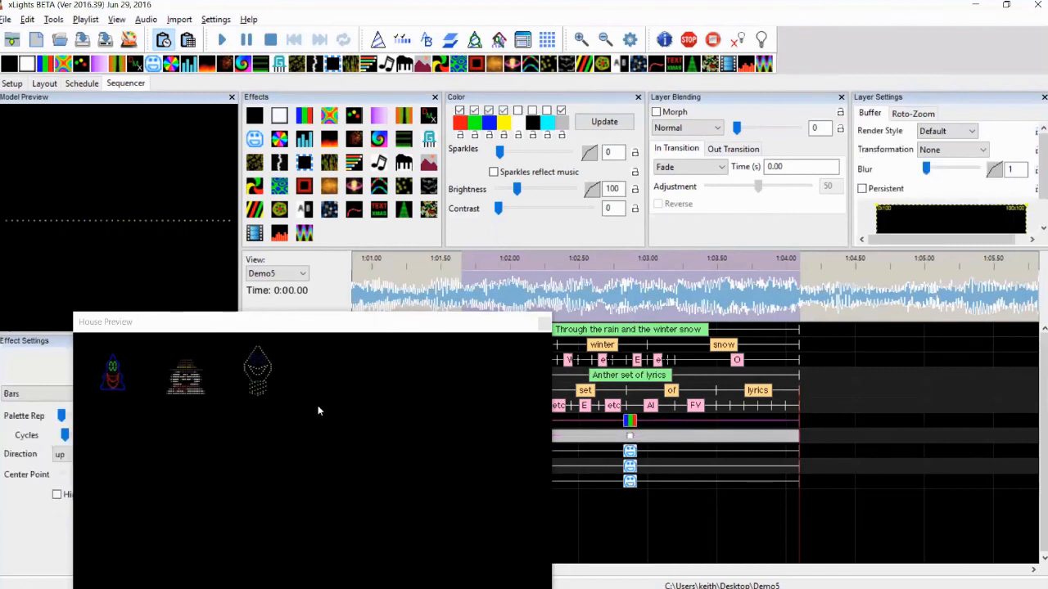